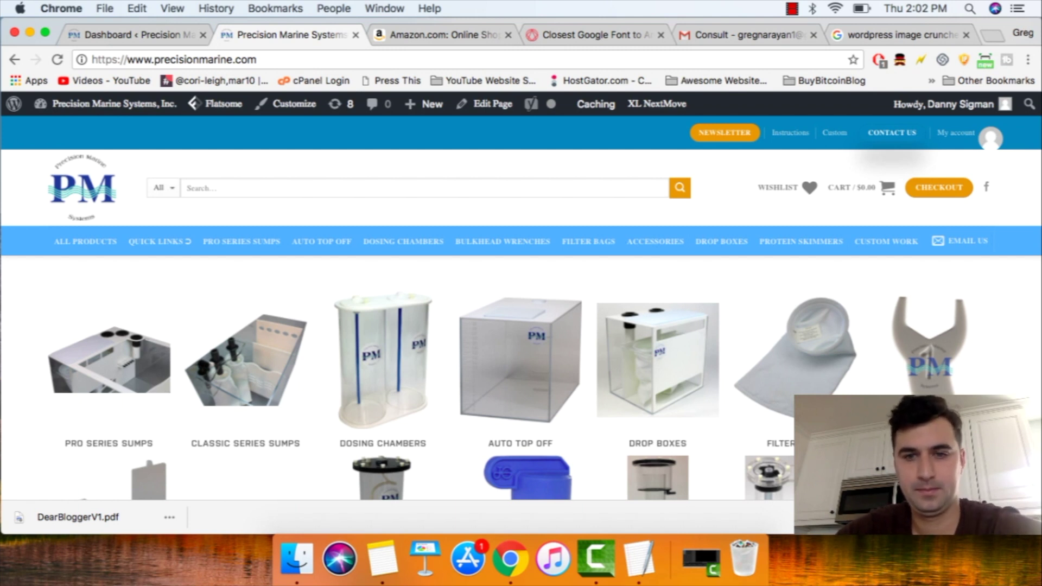
# Step: Examine the Precision Marine homepage from the header and product category grid down to the Recently Viewed section
pyautogui.scroll(-3, 658, 380)
pyautogui.scroll(-1, 520, 326)
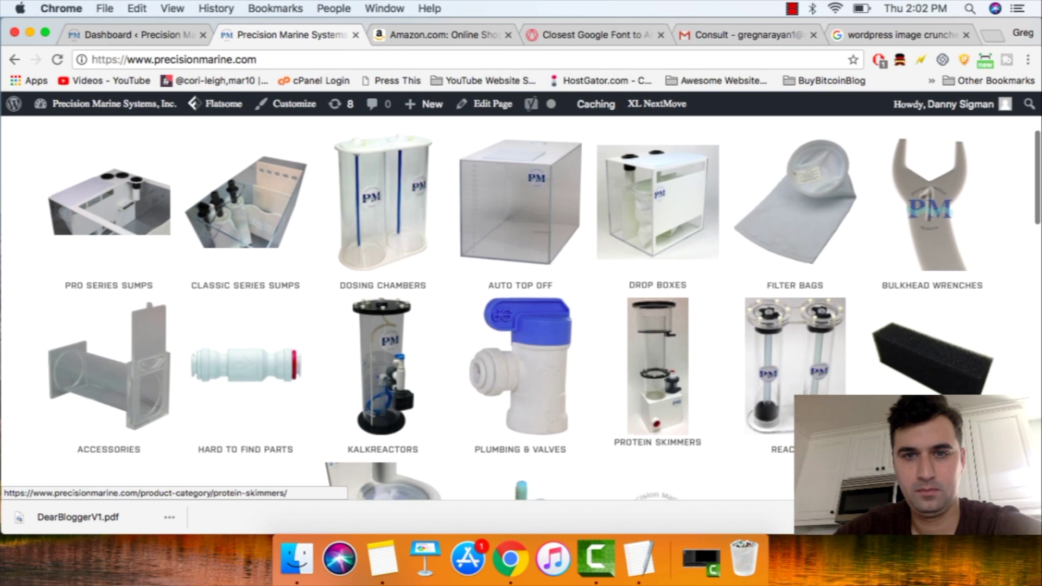
pyautogui.scroll(-8, 554, 347)
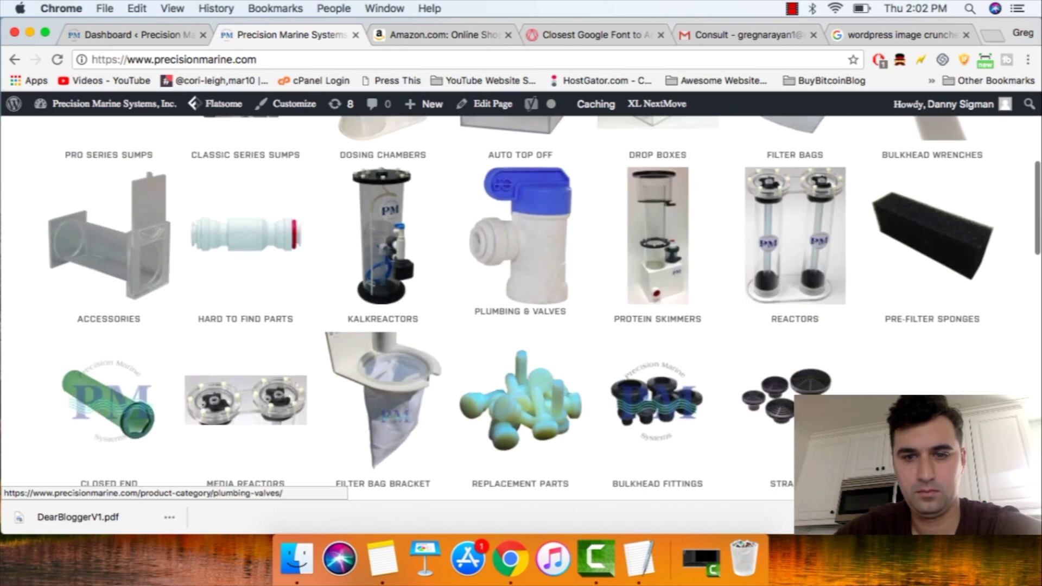
pyautogui.scroll(-10, 581, 347)
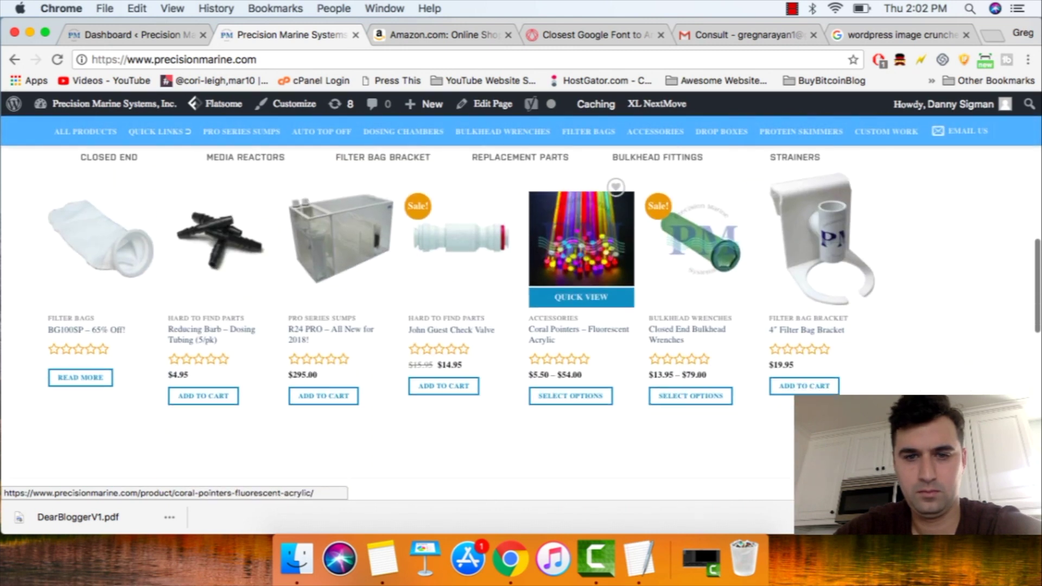
pyautogui.scroll(15, 520, 348)
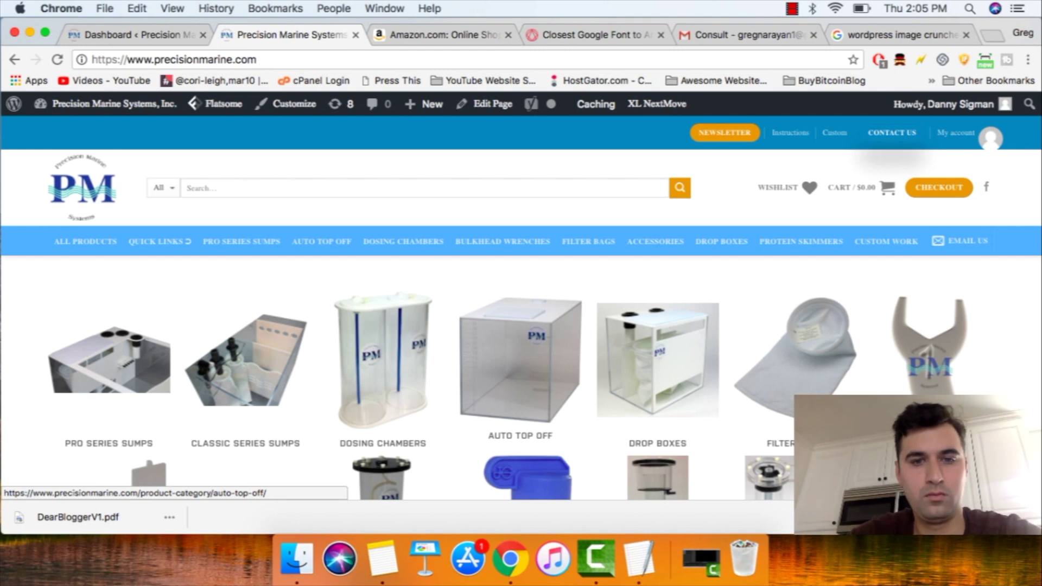
pyautogui.scroll(-6, 520, 326)
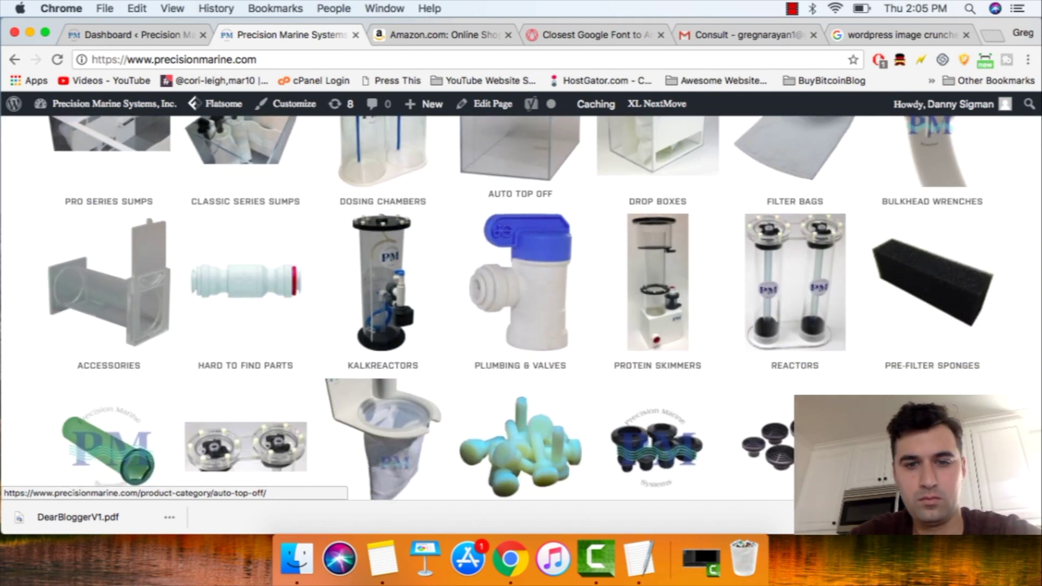
pyautogui.scroll(-5, 478, 353)
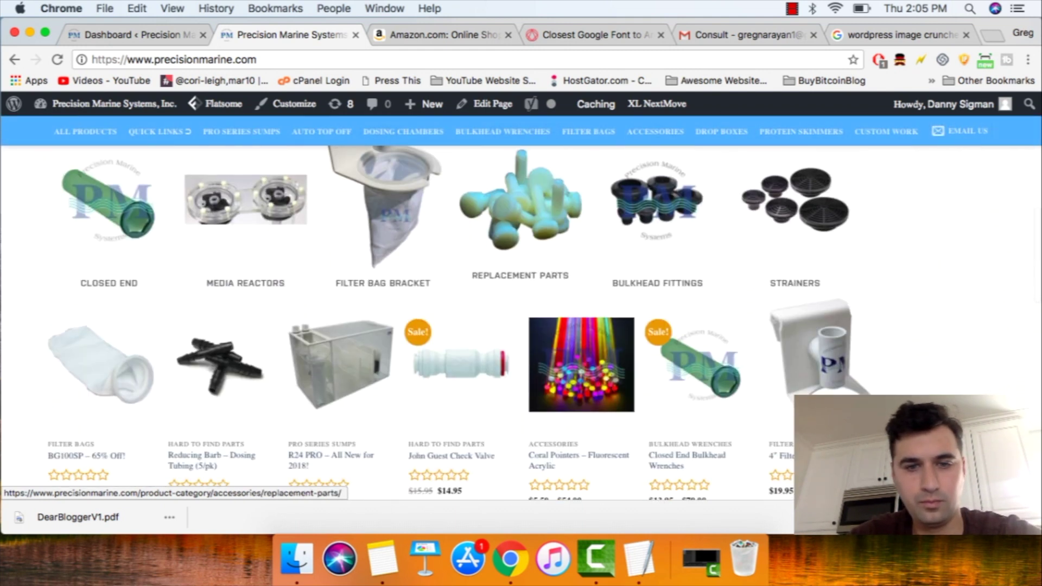
pyautogui.scroll(-5, 462, 325)
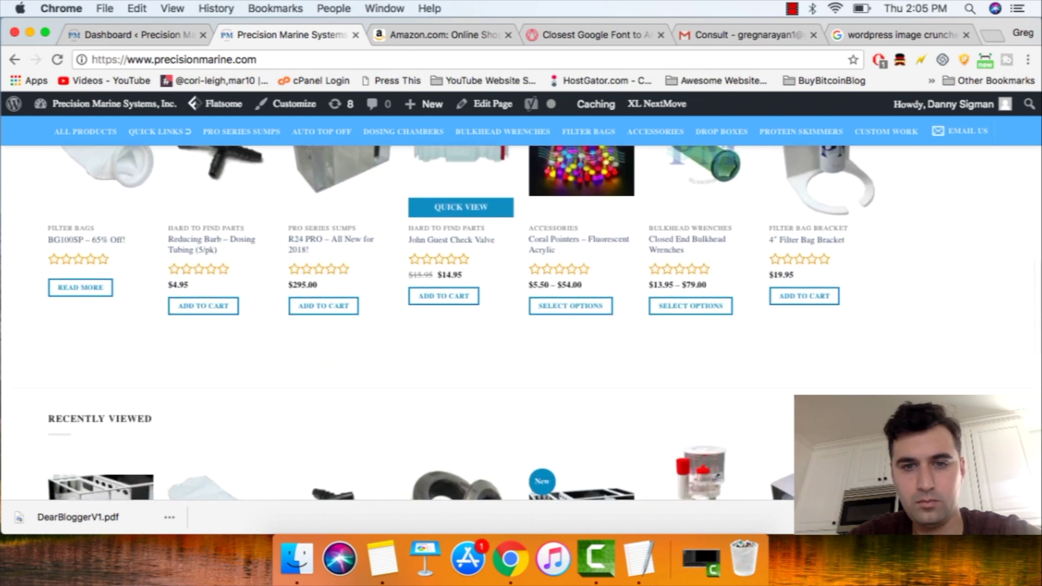
pyautogui.scroll(-2, 520, 353)
pyautogui.scroll(15, 520, 352)
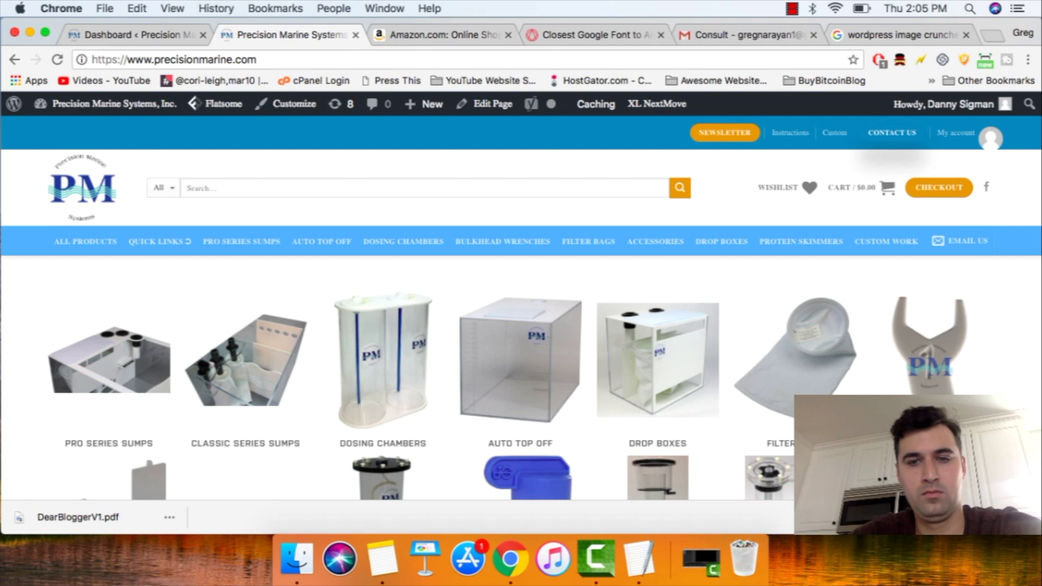
# Step: Review the homepage category grid, check the list of site questions in TextEdit, and return to Chrome
pyautogui.scroll(-5, 521, 310)
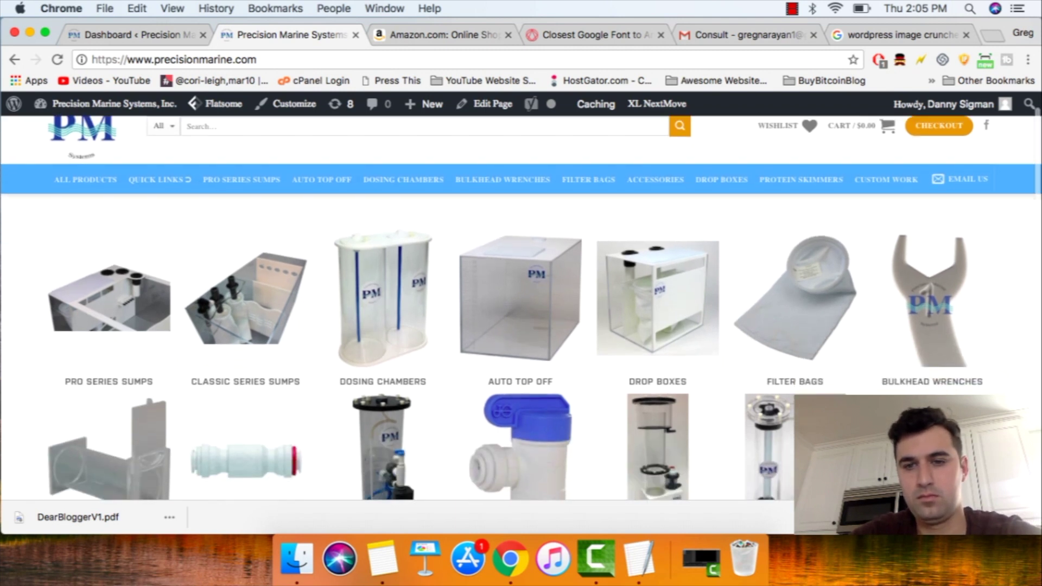
pyautogui.scroll(-3, 521, 307)
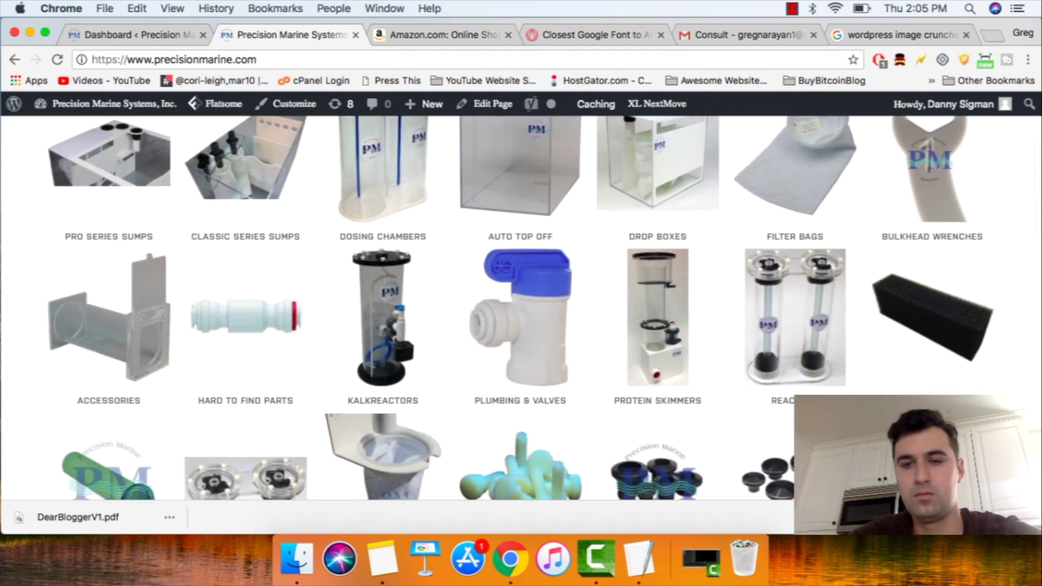
pyautogui.scroll(-2, 521, 326)
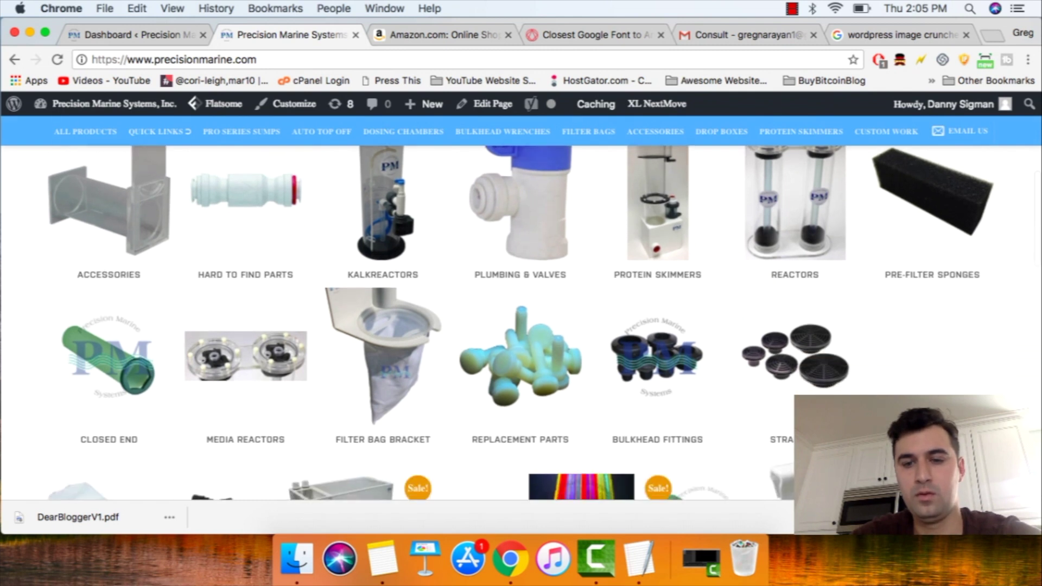
pyautogui.click(639, 559)
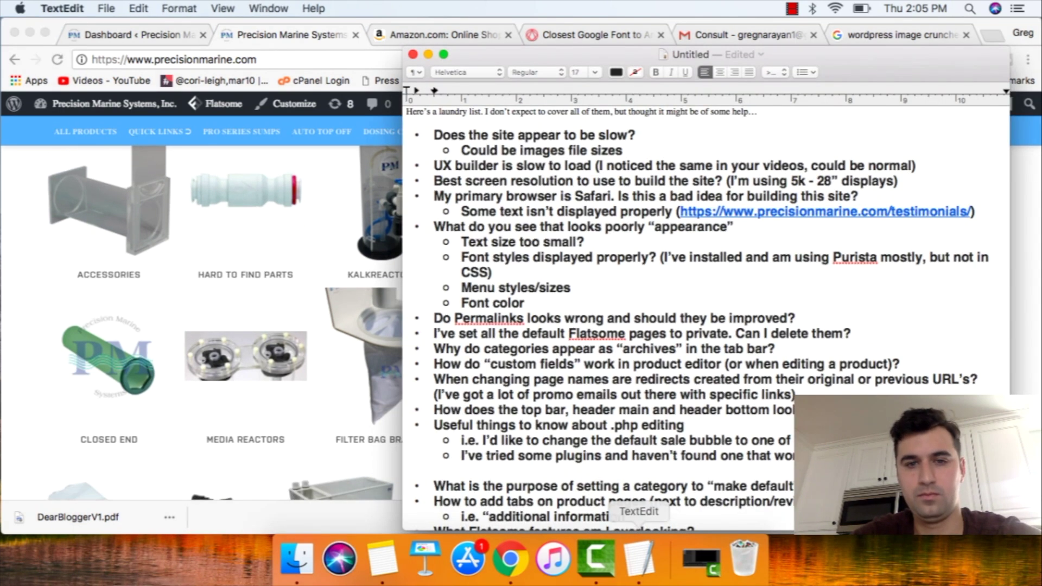
pyautogui.click(378, 272)
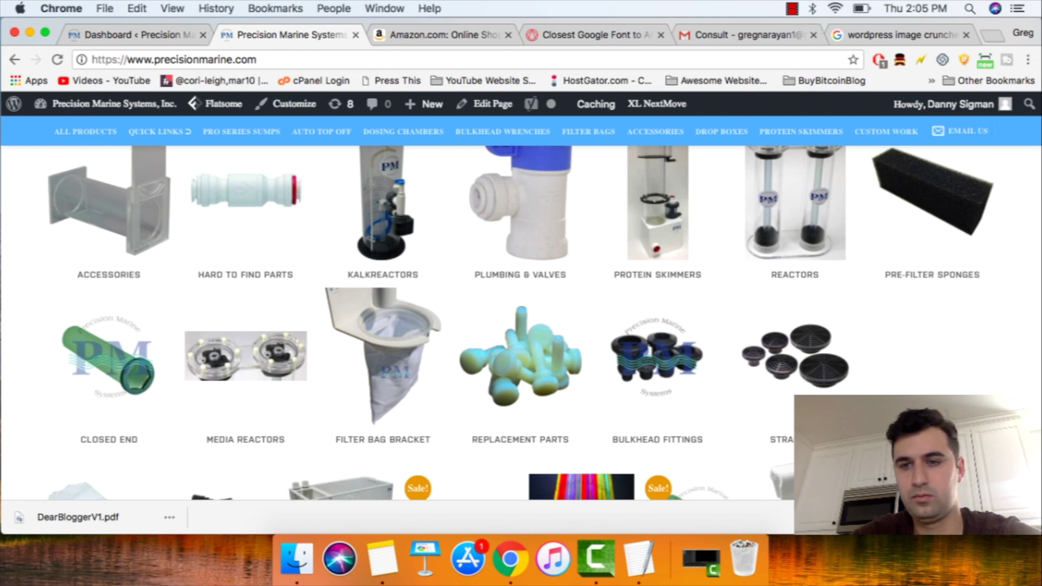
# Step: Examine the layout and images of the homepage's category tiles and the product row beneath them
pyautogui.scroll(-5, 383, 325)
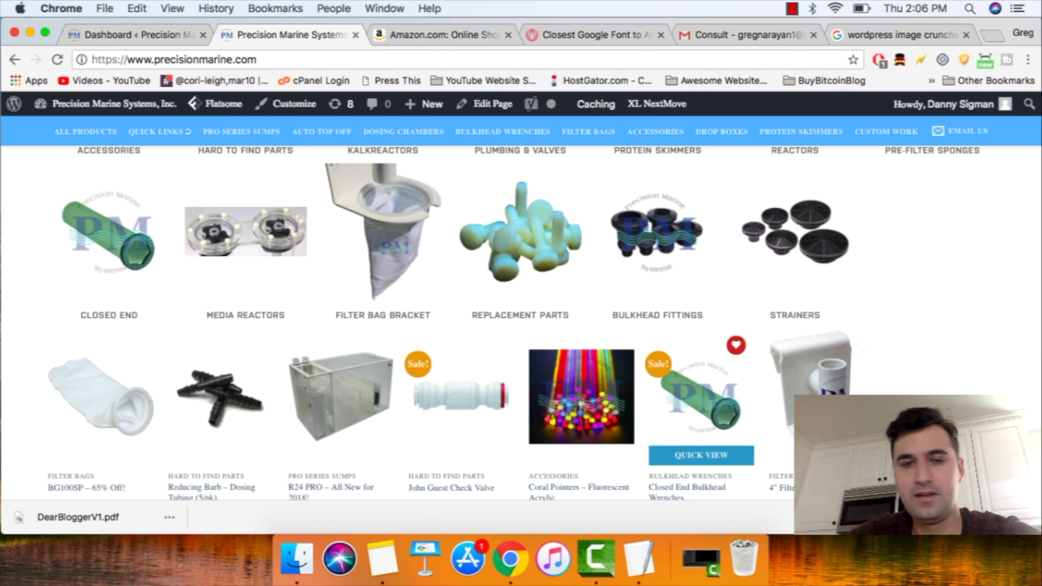
pyautogui.scroll(-2, 700, 380)
pyautogui.scroll(-4, 700, 380)
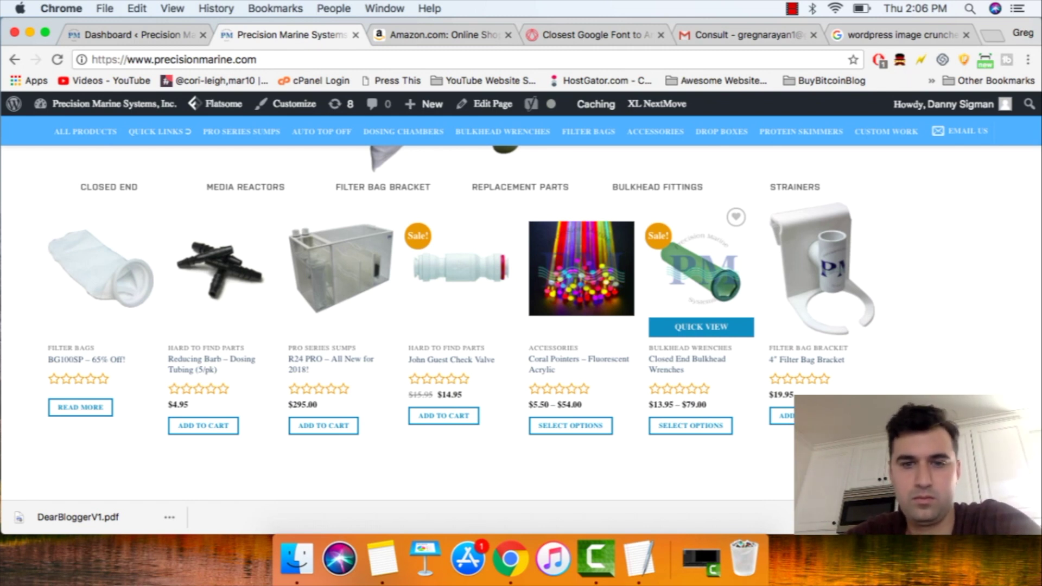
pyautogui.scroll(-1, 462, 290)
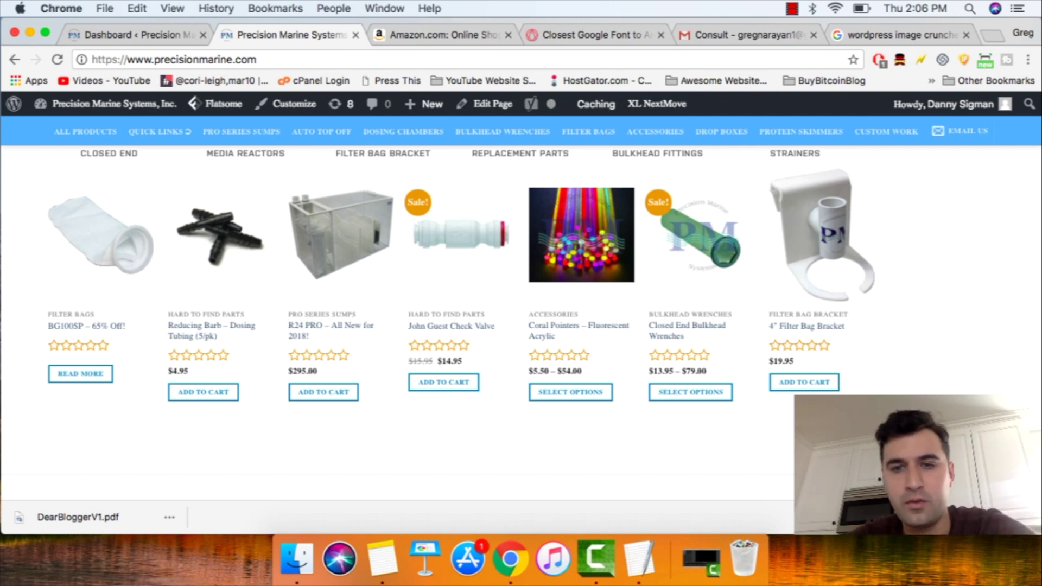
pyautogui.scroll(2, 700, 299)
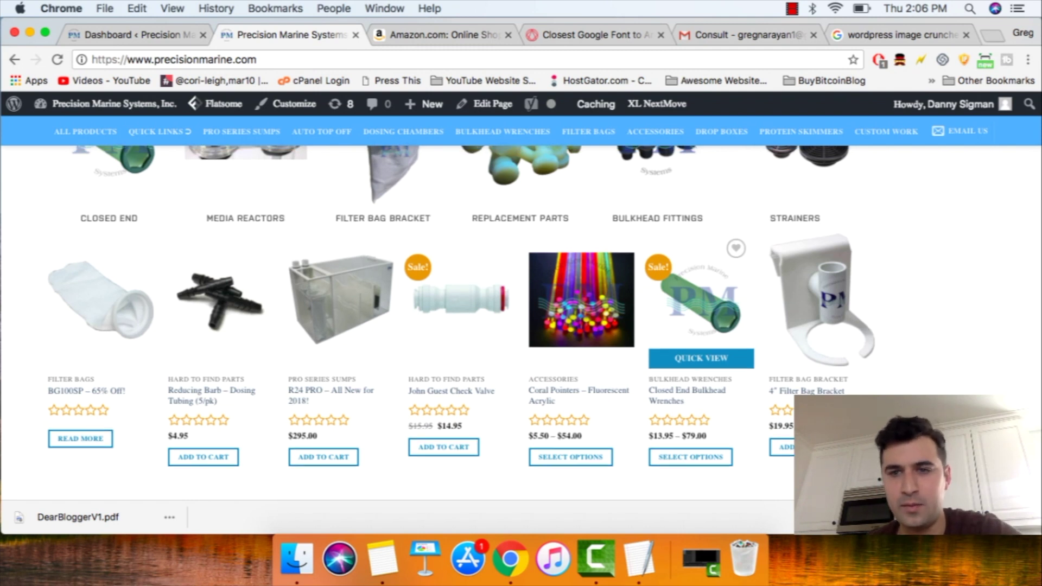
pyautogui.scroll(5, 461, 326)
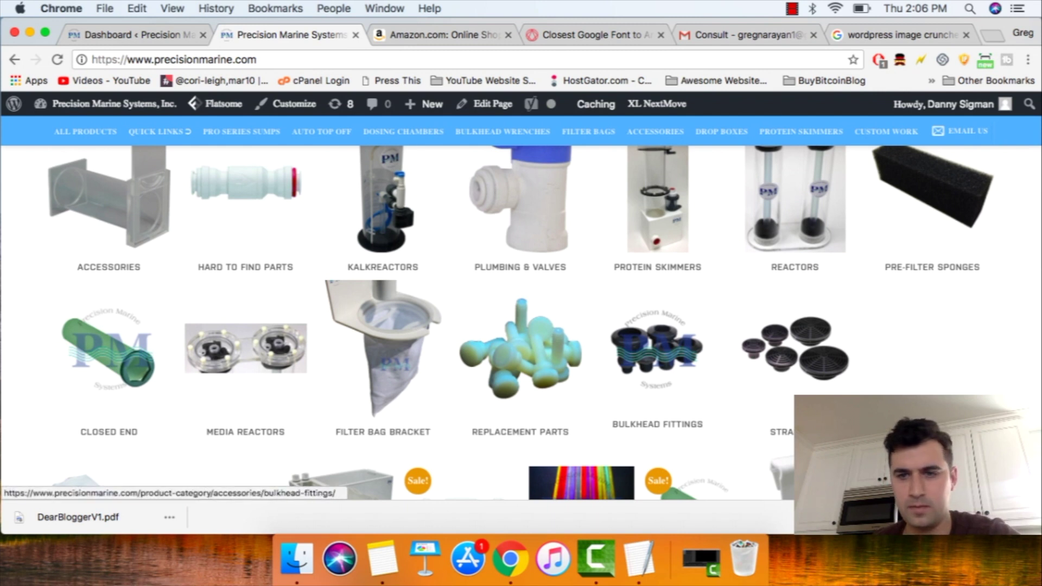
pyautogui.scroll(2, 678, 380)
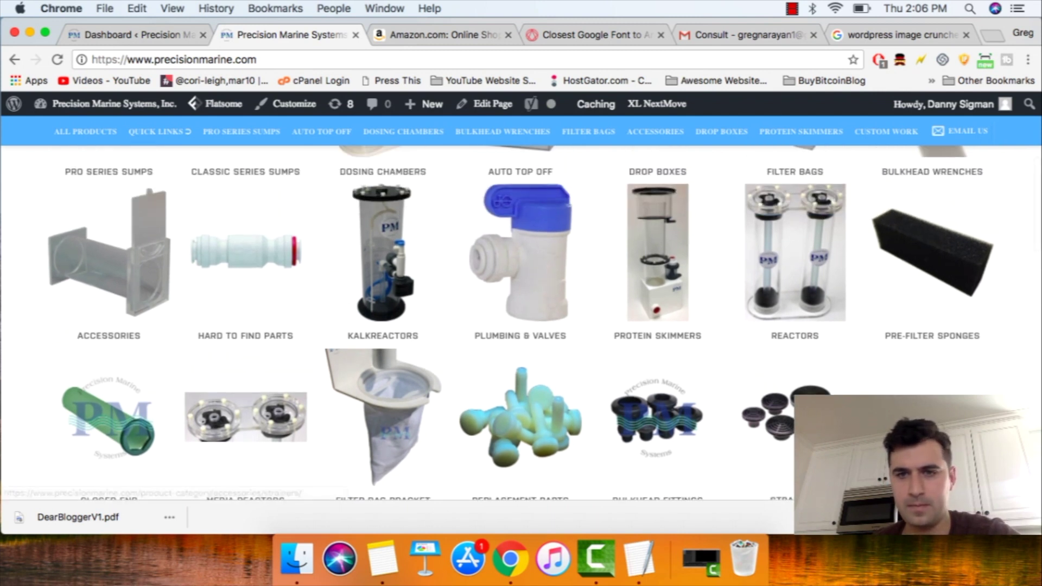
pyautogui.scroll(5, 521, 325)
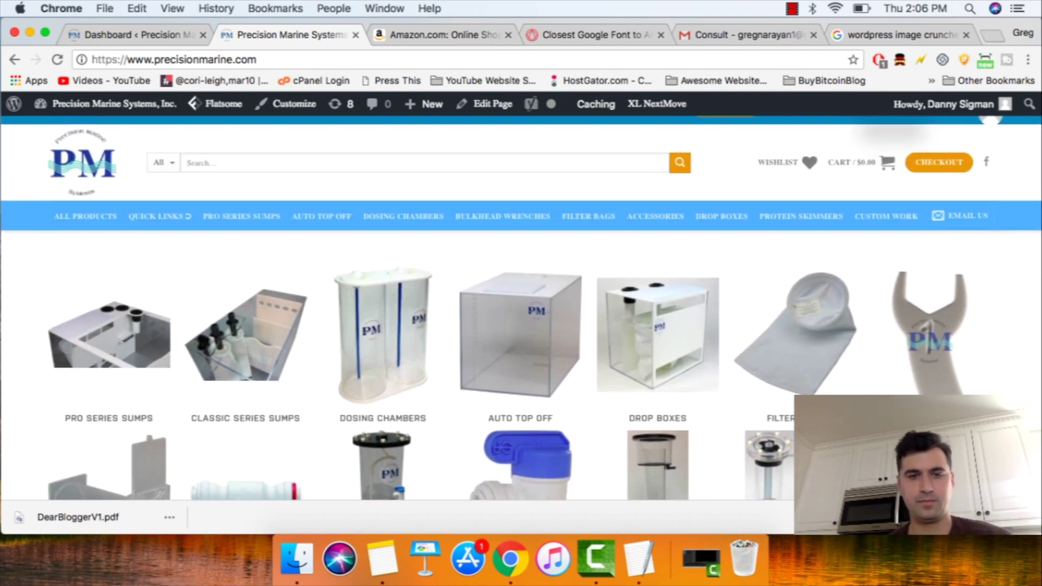
pyautogui.scroll(1, 521, 298)
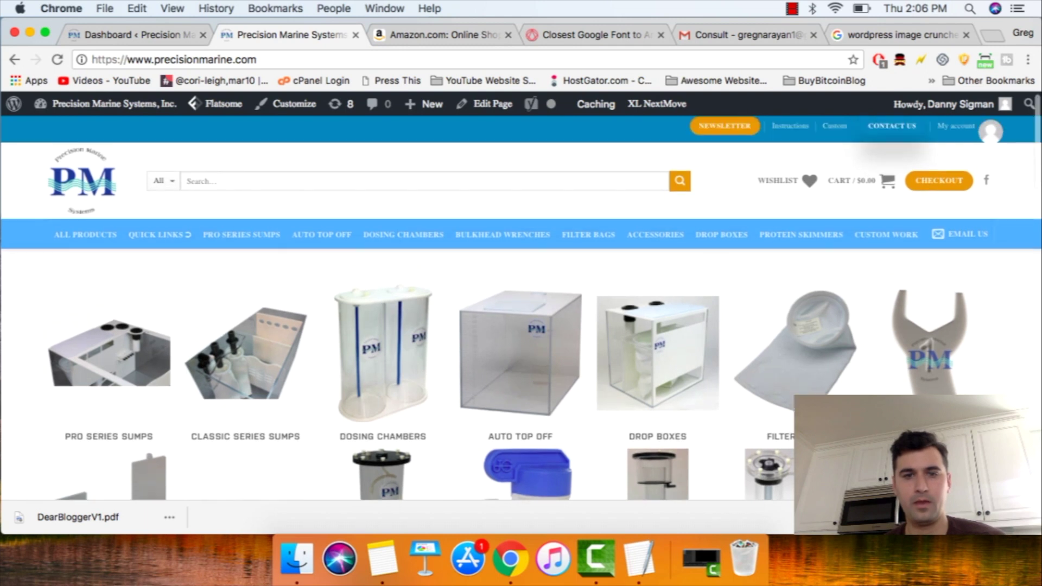
pyautogui.scroll(-5, 521, 299)
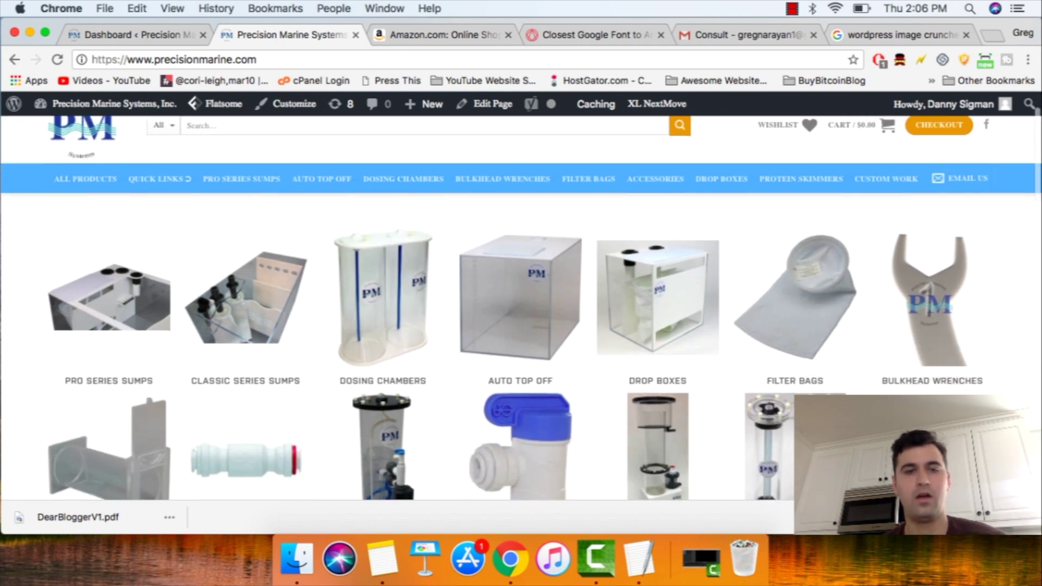
pyautogui.scroll(-3, 521, 298)
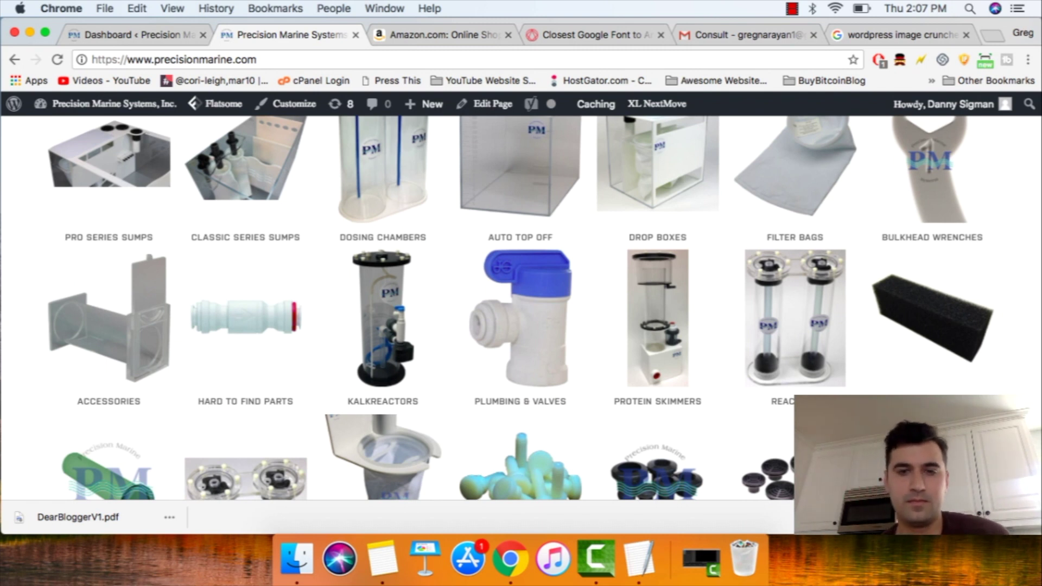
pyautogui.scroll(-2, 521, 309)
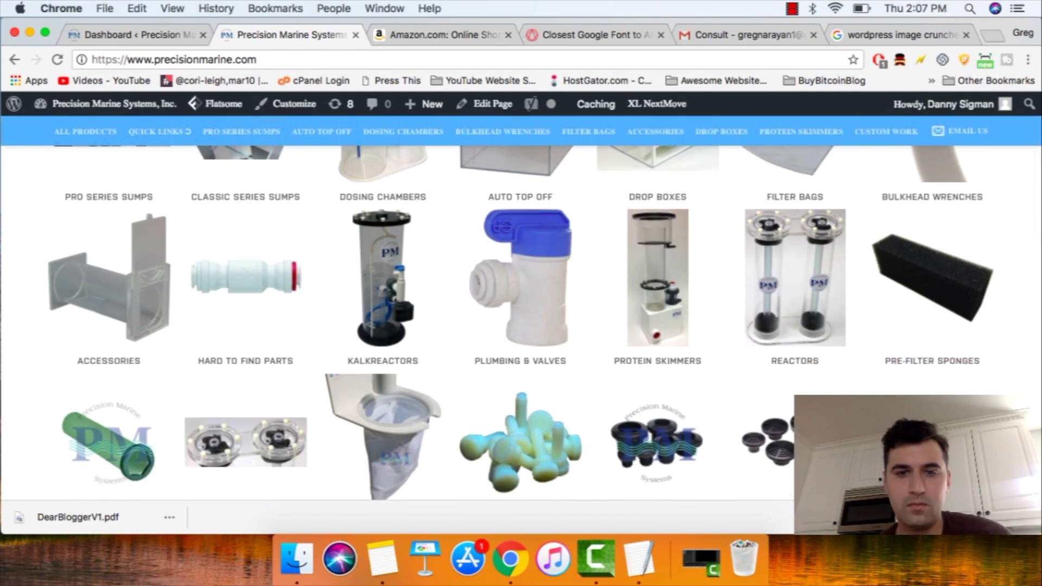
# Step: Open the Plumbing & Valves category and look through its page down to the Recently Viewed products
pyautogui.click(520, 282)
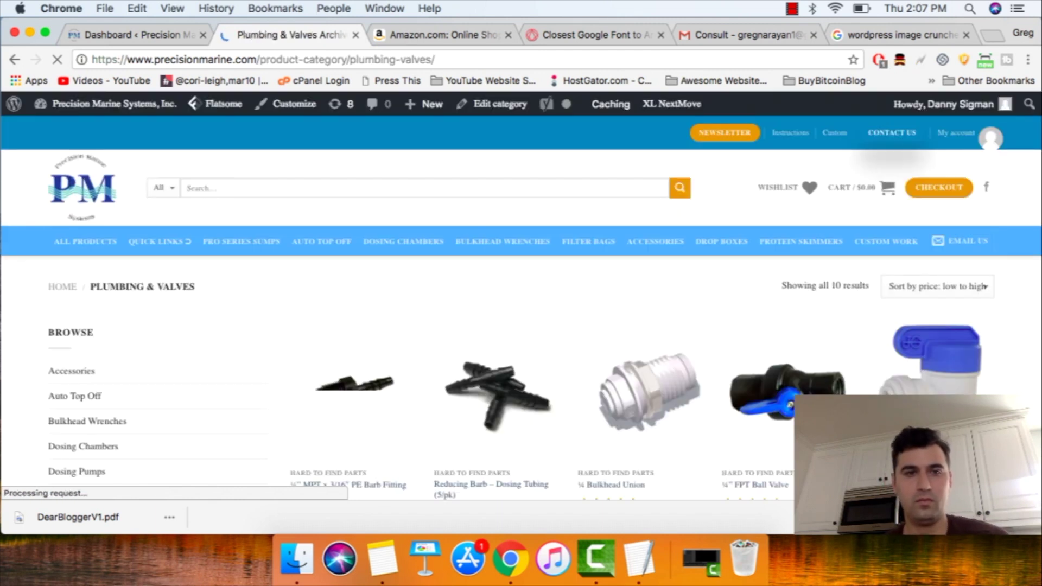
pyautogui.scroll(-5, 521, 309)
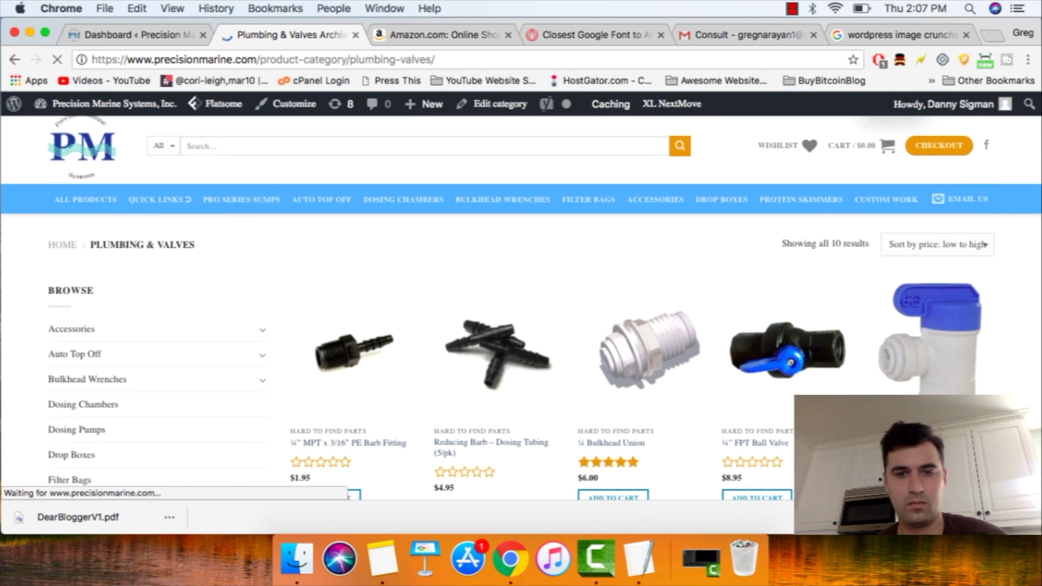
pyautogui.scroll(-5, 521, 309)
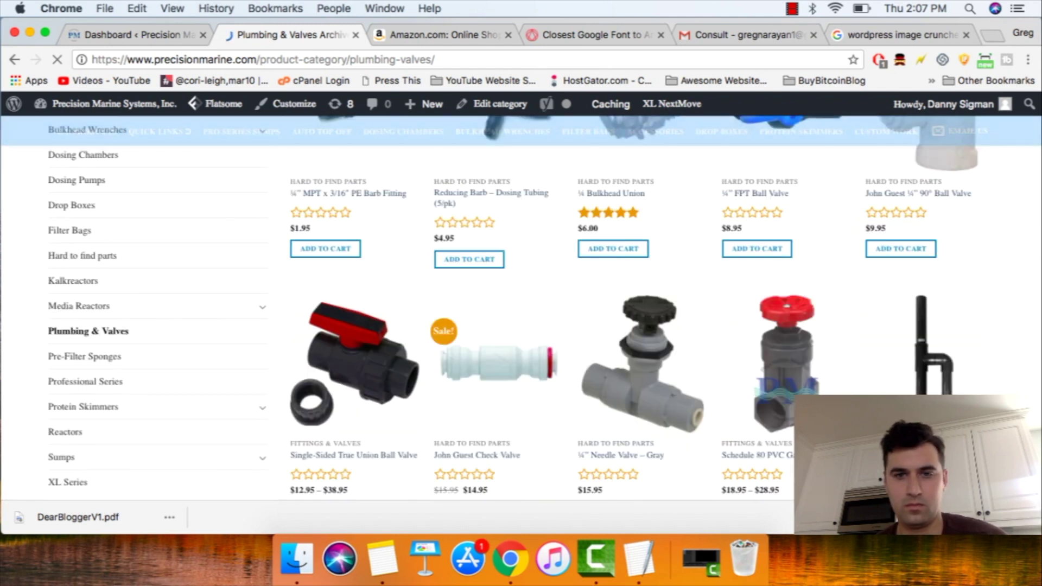
pyautogui.scroll(-5, 521, 326)
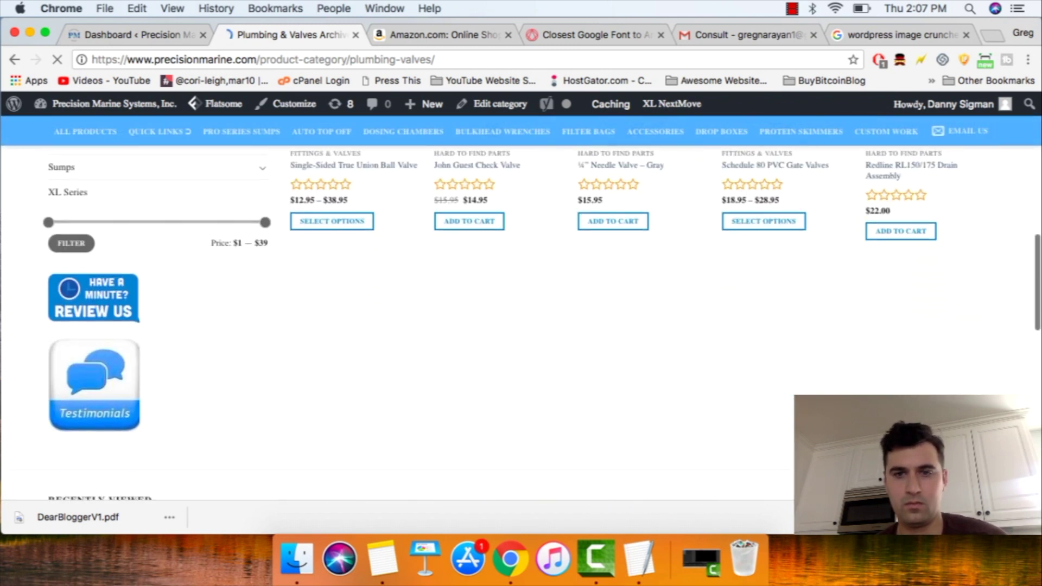
pyautogui.scroll(-5, 521, 325)
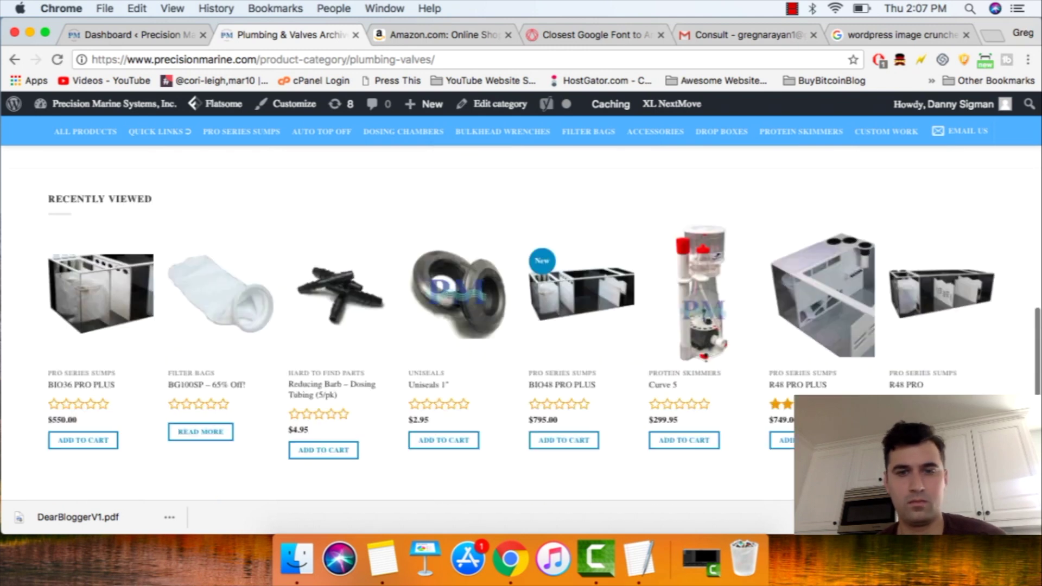
pyautogui.scroll(10, 521, 325)
pyautogui.scroll(5, 521, 325)
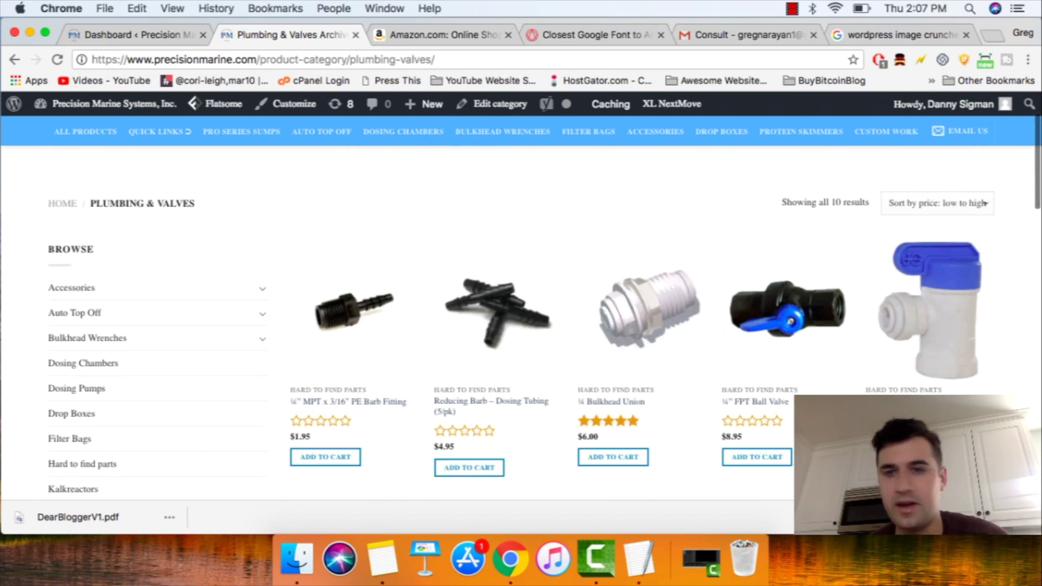
# Step: Inspect the two product rows and the Browse category list on the Plumbing & Valves page
pyautogui.moveTo(498, 342)
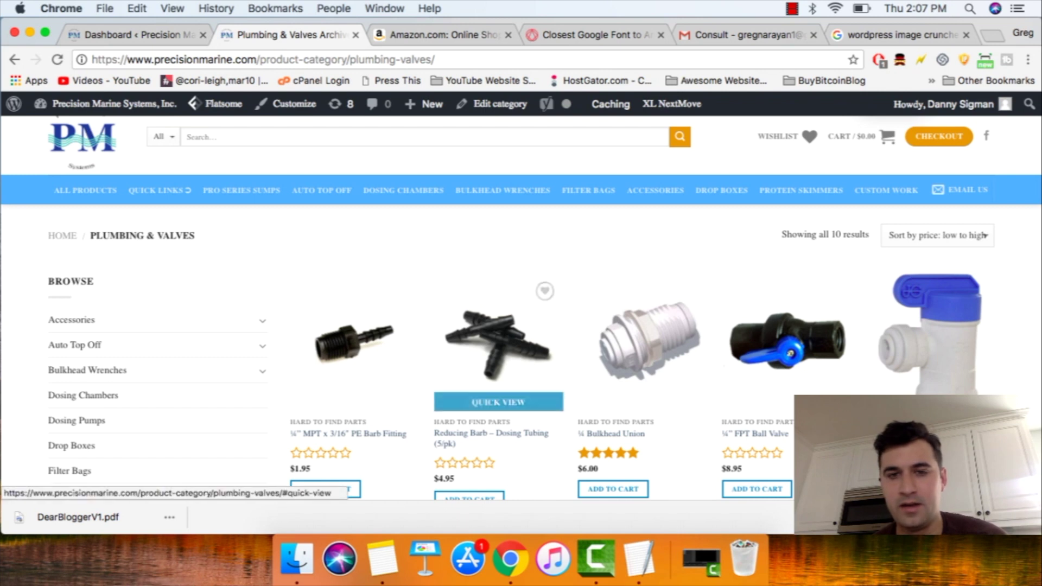
pyautogui.scroll(-3, 521, 325)
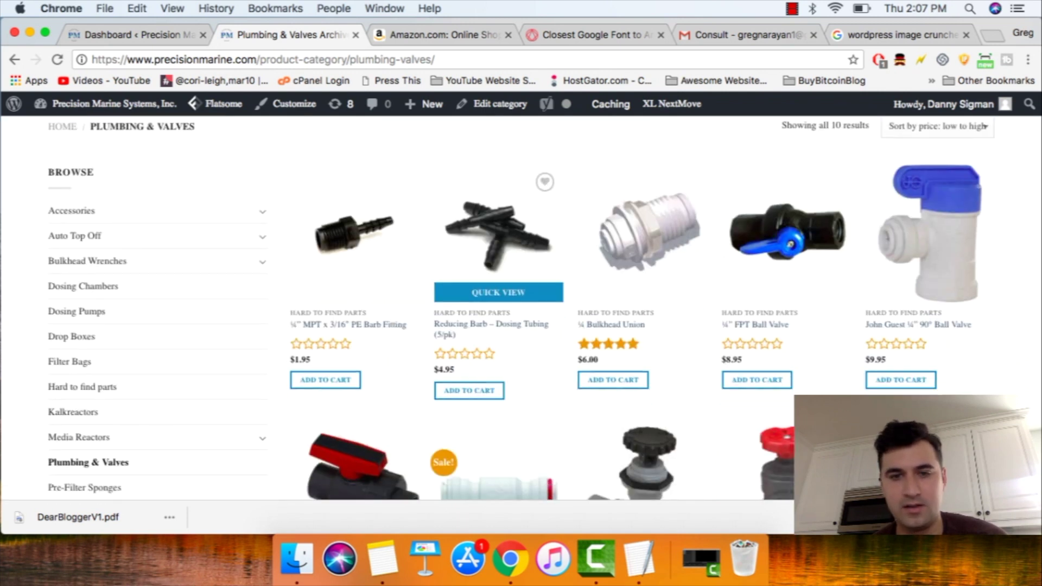
pyautogui.scroll(-5, 498, 326)
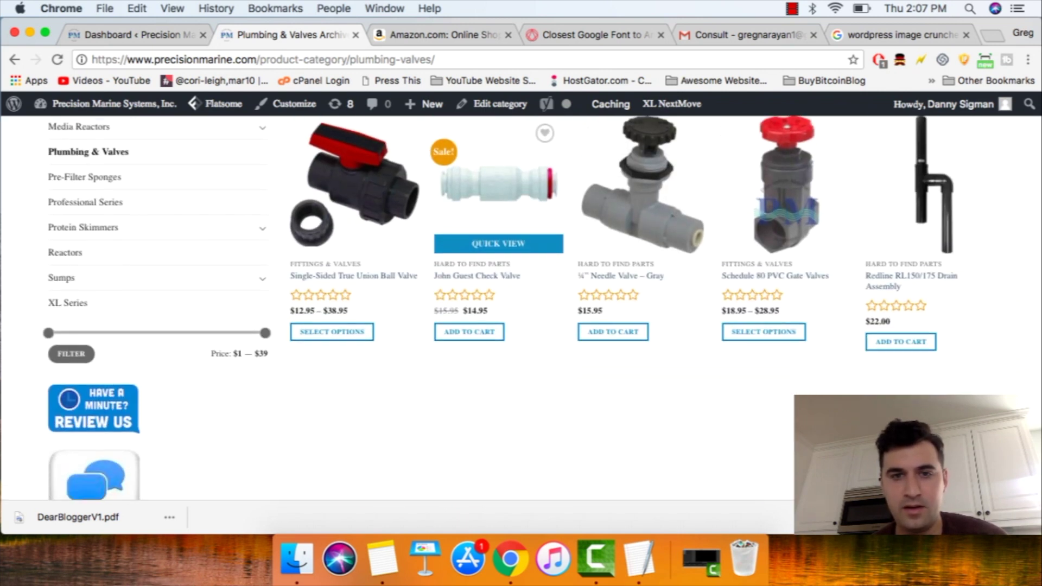
pyautogui.scroll(8, 498, 325)
pyautogui.scroll(2, 499, 342)
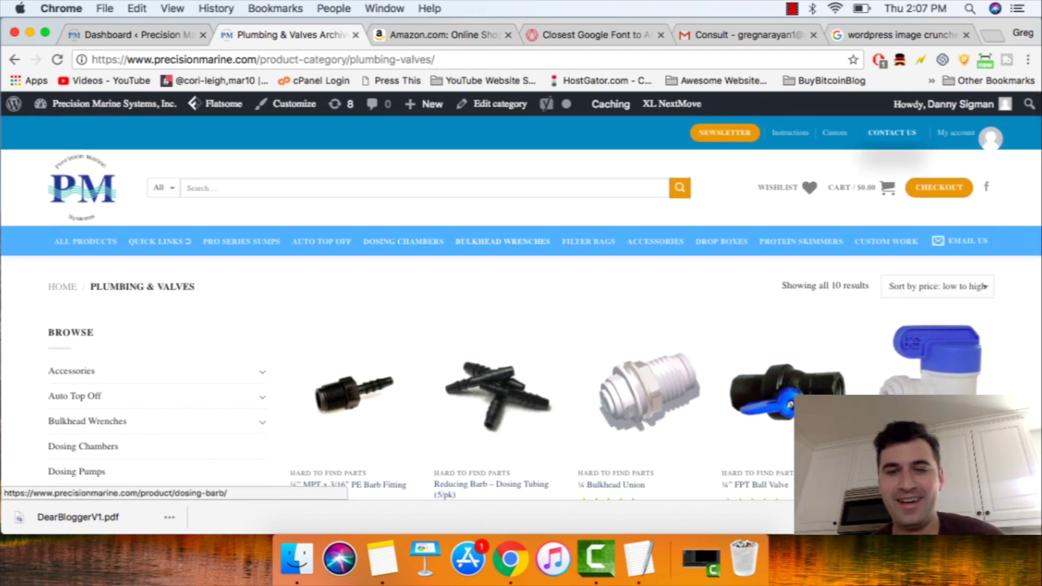
pyautogui.scroll(-2, 499, 326)
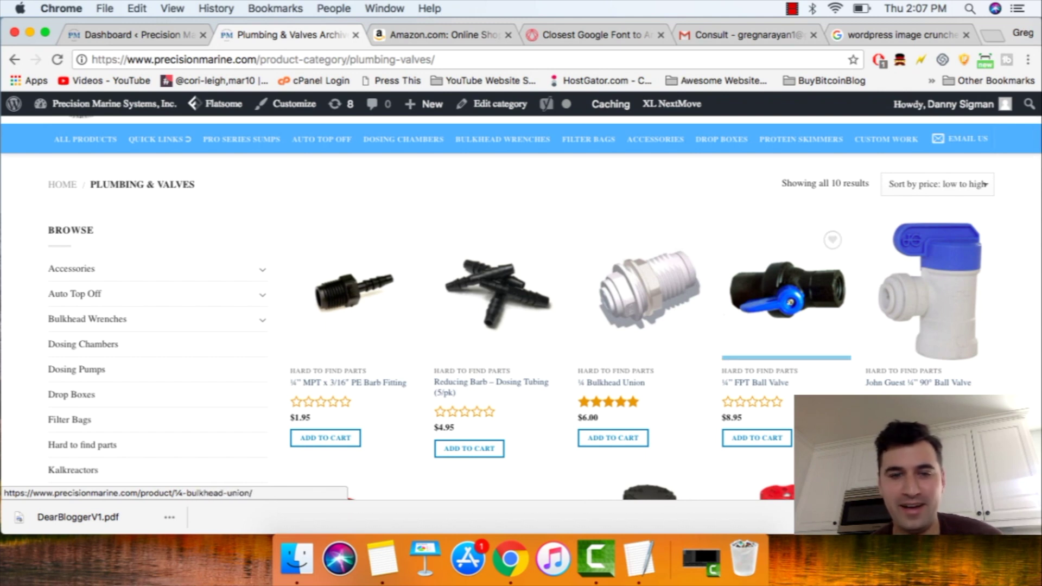
# Step: Look over the product images, prices and sidebar banners on the Plumbing & Valves page, and return to the page header
pyautogui.scroll(-2, 498, 304)
pyautogui.scroll(-5, 498, 304)
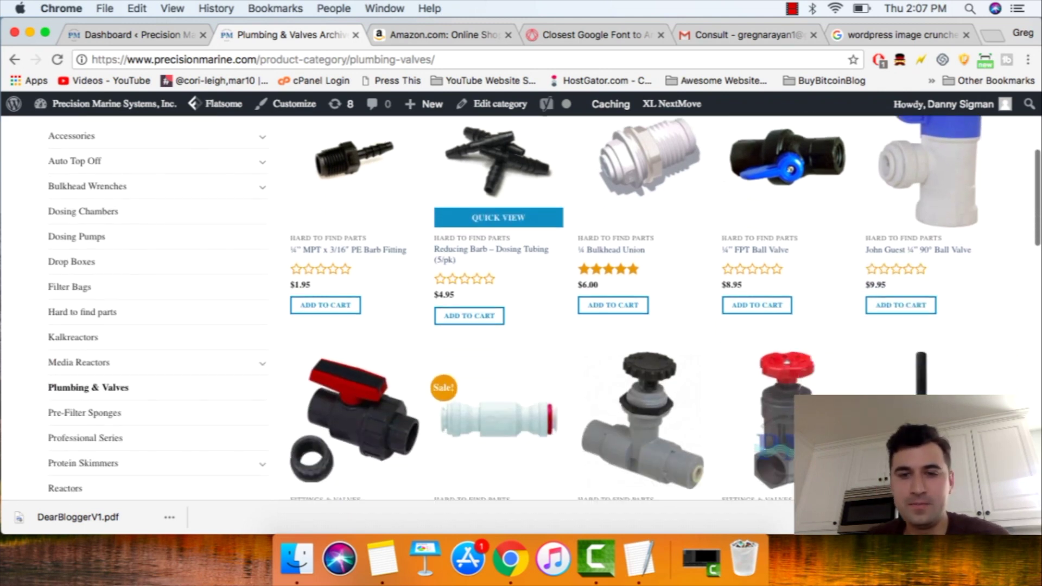
pyautogui.scroll(-2, 499, 244)
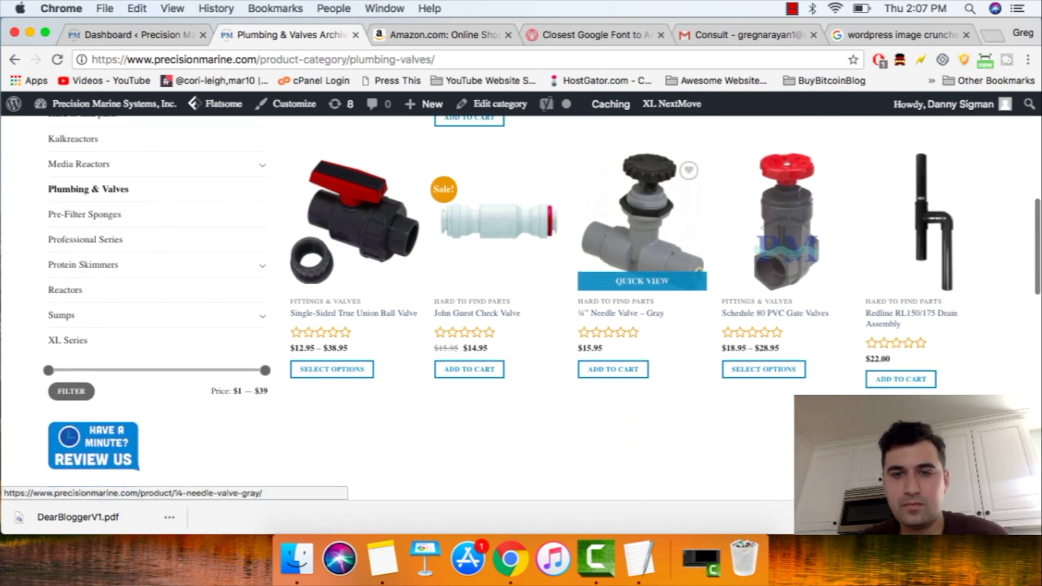
pyautogui.scroll(-2, 498, 244)
pyautogui.scroll(2, 498, 245)
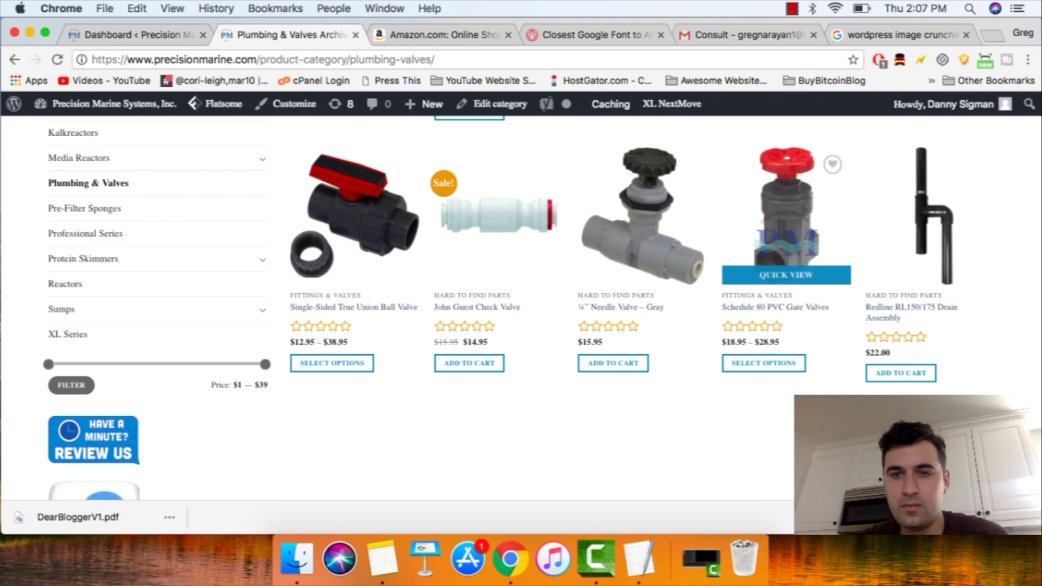
pyautogui.scroll(-1, 787, 244)
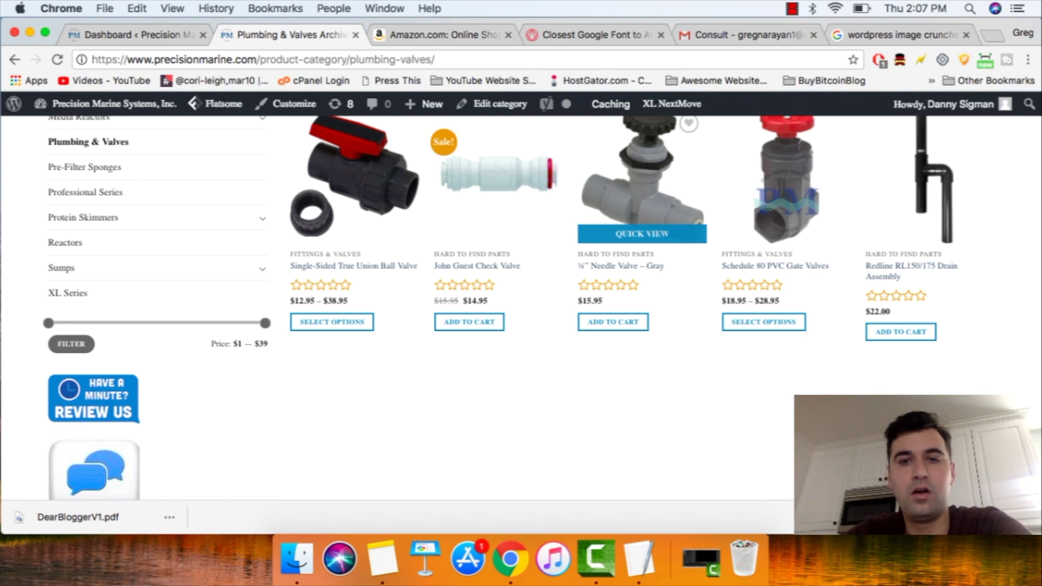
pyautogui.scroll(4, 642, 233)
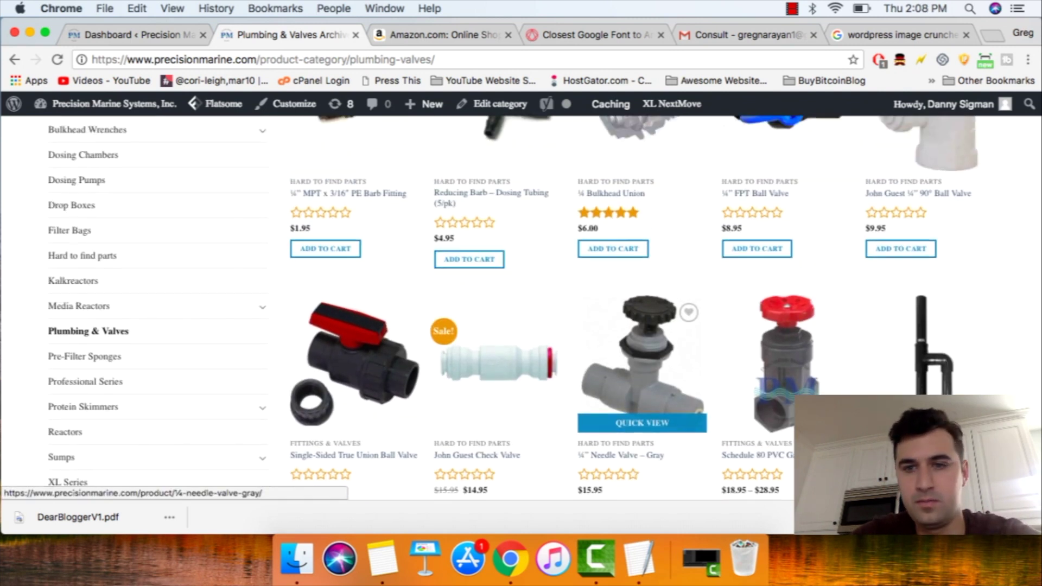
pyautogui.scroll(5, 642, 353)
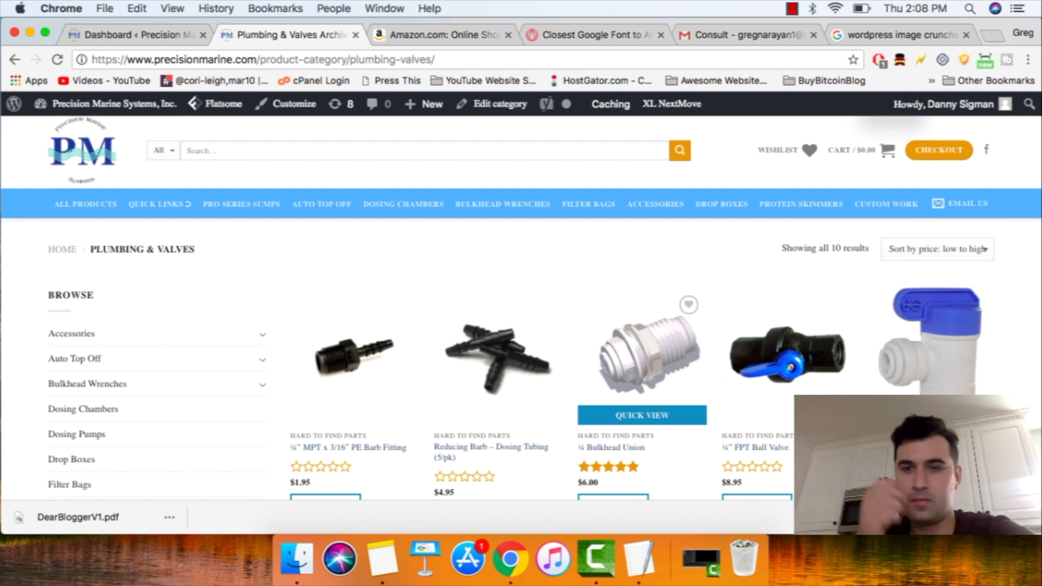
# Step: Open the Bulkhead Wrenches category and look over its product listings
pyautogui.click(502, 204)
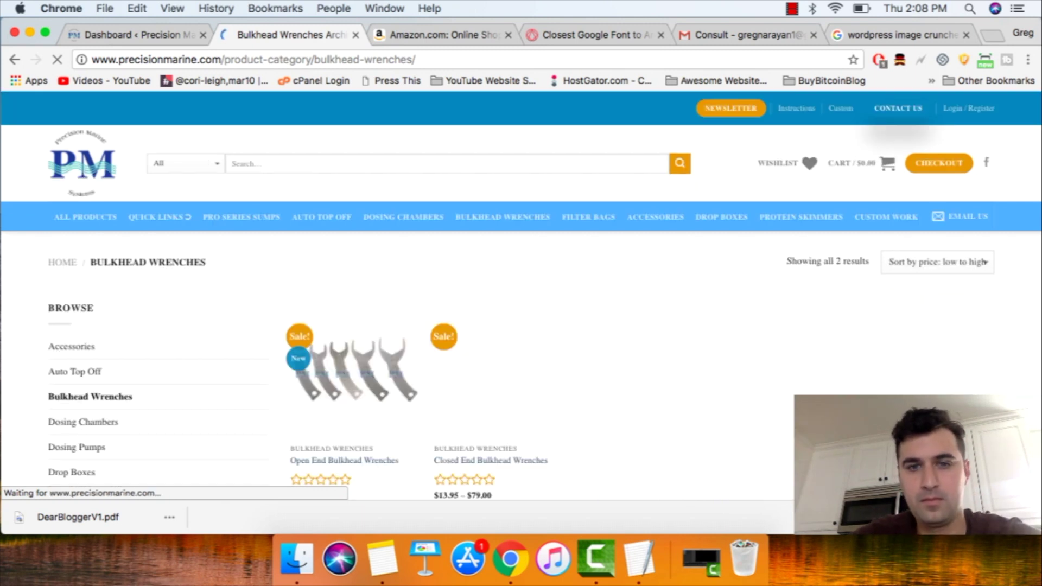
pyautogui.scroll(-2, 545, 315)
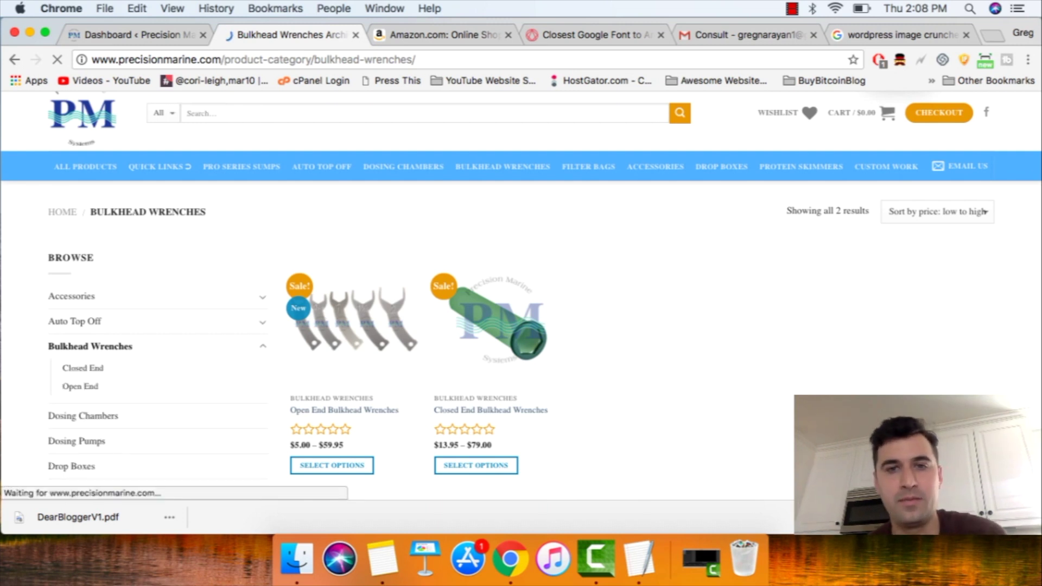
pyautogui.scroll(2, 655, 217)
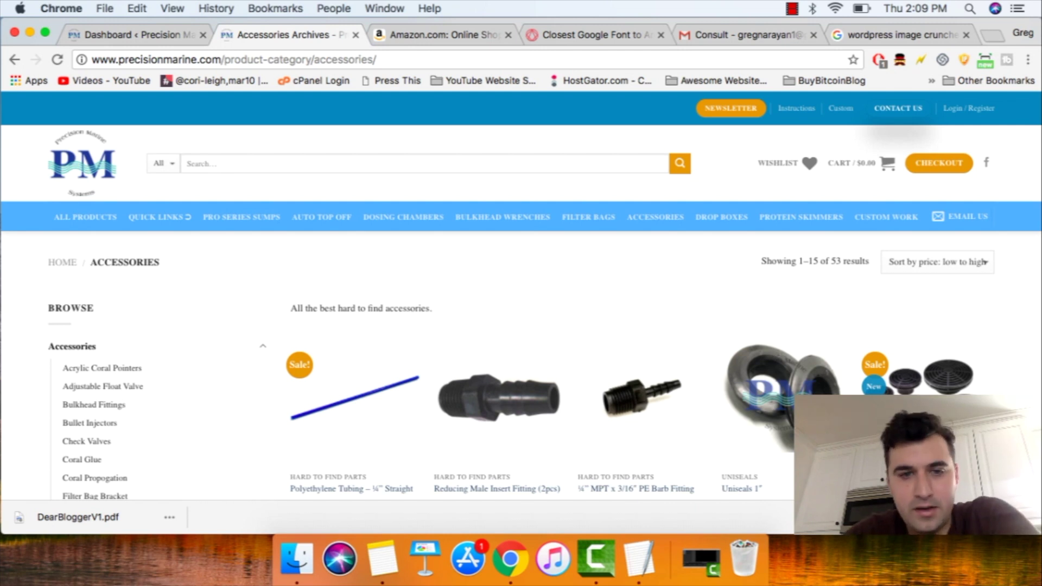
# Step: Examine the Accessories category page, checking its subcategory list and several rows of product images, and return to the page header
pyautogui.scroll(-5, 498, 163)
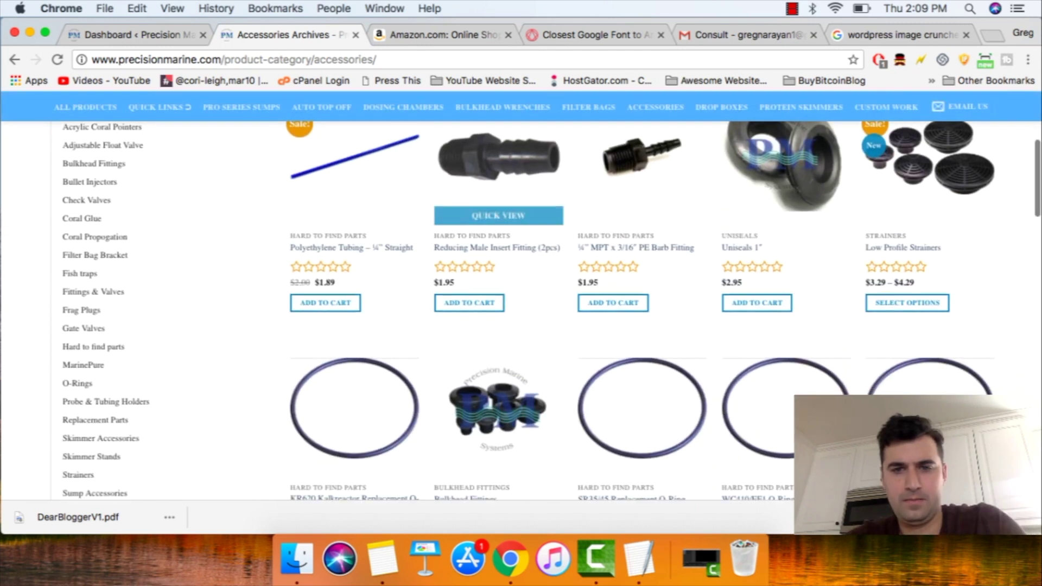
pyautogui.scroll(-4, 499, 196)
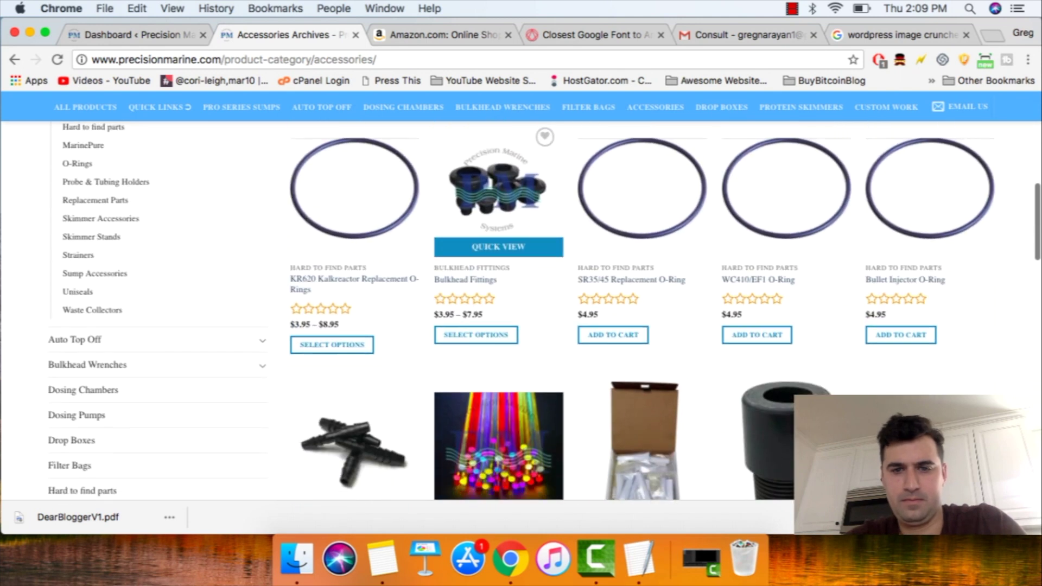
pyautogui.scroll(-5, 498, 163)
pyautogui.scroll(15, 499, 401)
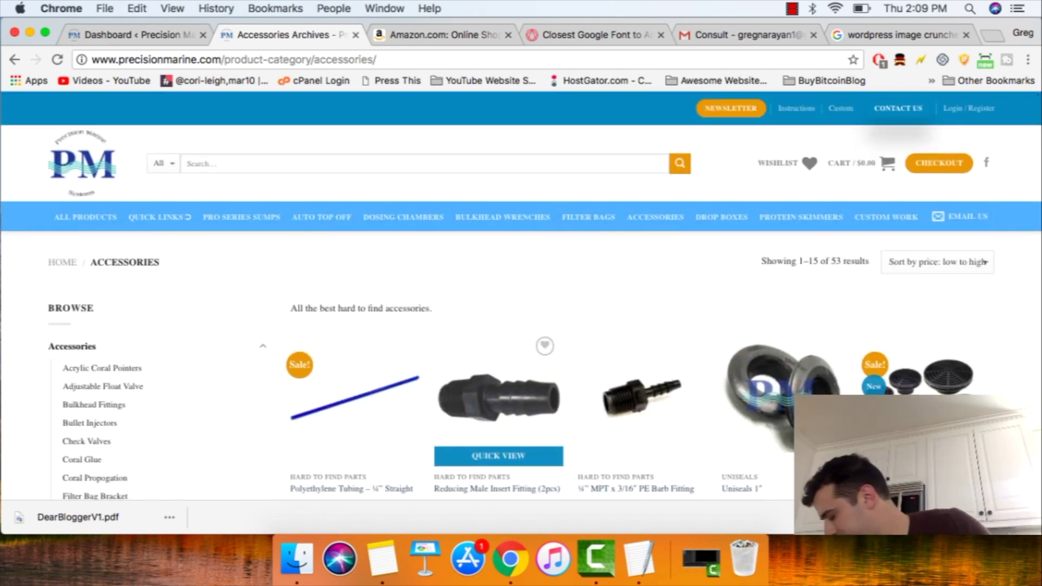
pyautogui.scroll(2, 499, 272)
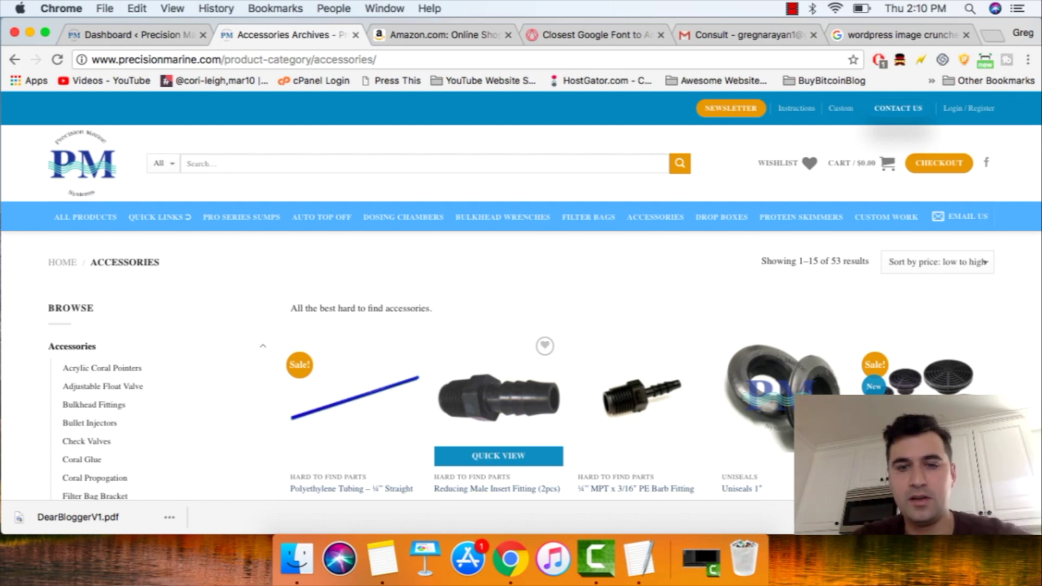
pyautogui.scroll(-6, 521, 296)
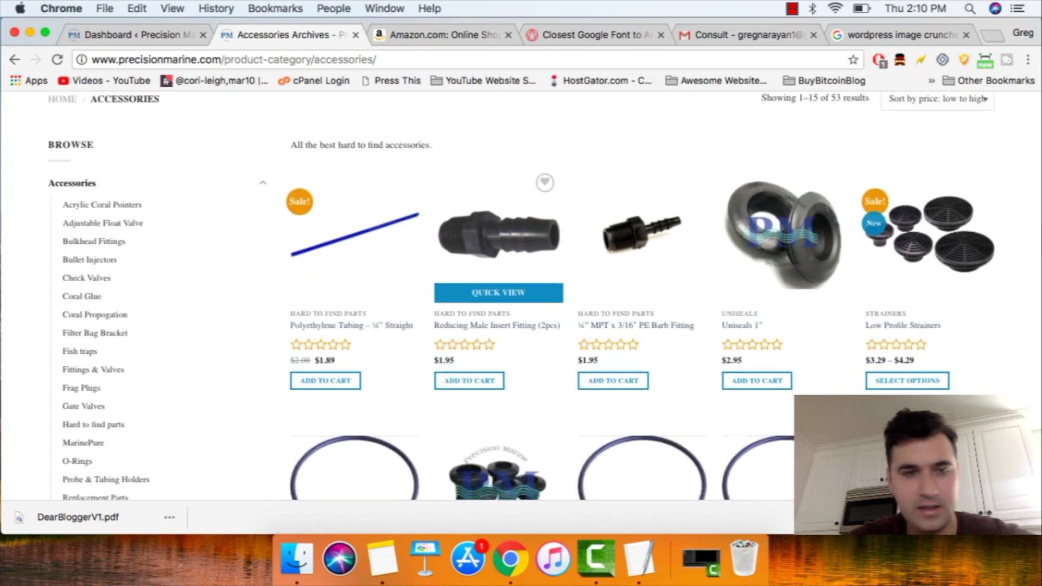
pyautogui.scroll(-4, 498, 380)
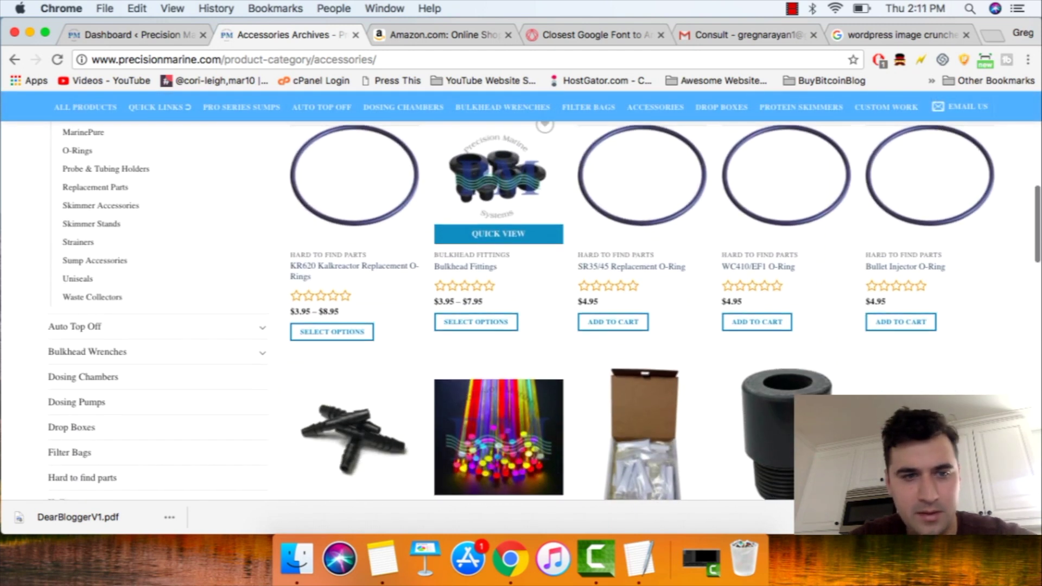
pyautogui.scroll(-2, 521, 296)
pyautogui.scroll(12, 522, 297)
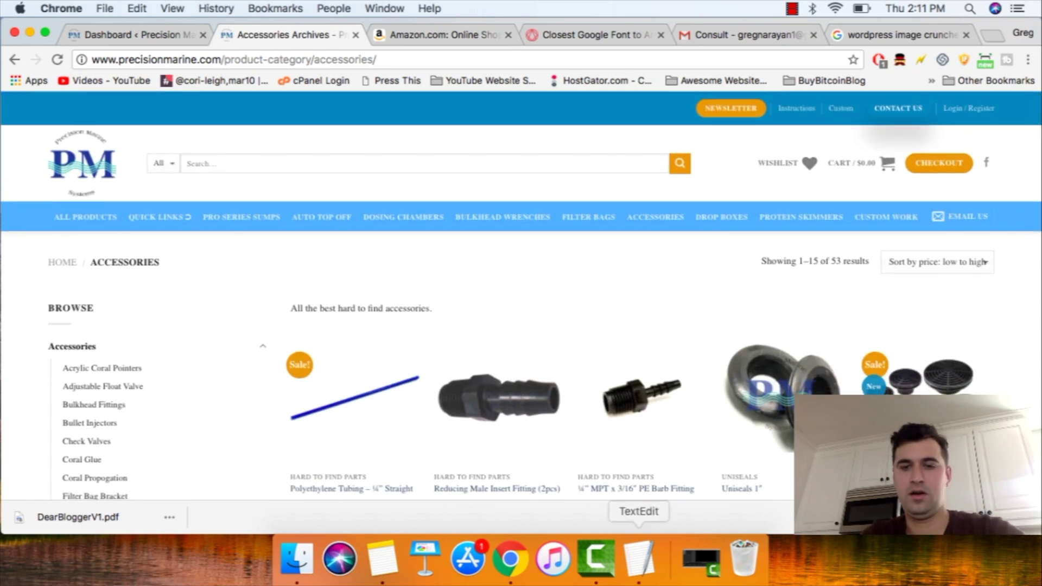
# Step: Read the site questions in TextEdit, resizing its window to show the end of the list, and return to Chrome
pyautogui.click(639, 558)
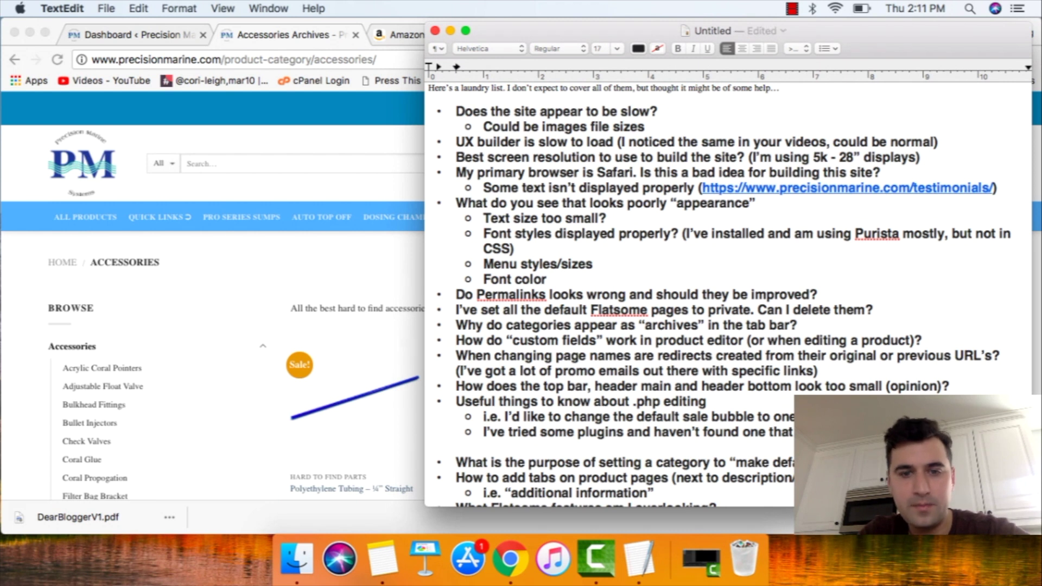
pyautogui.moveTo(423, 508); pyautogui.dragTo(469, 533)
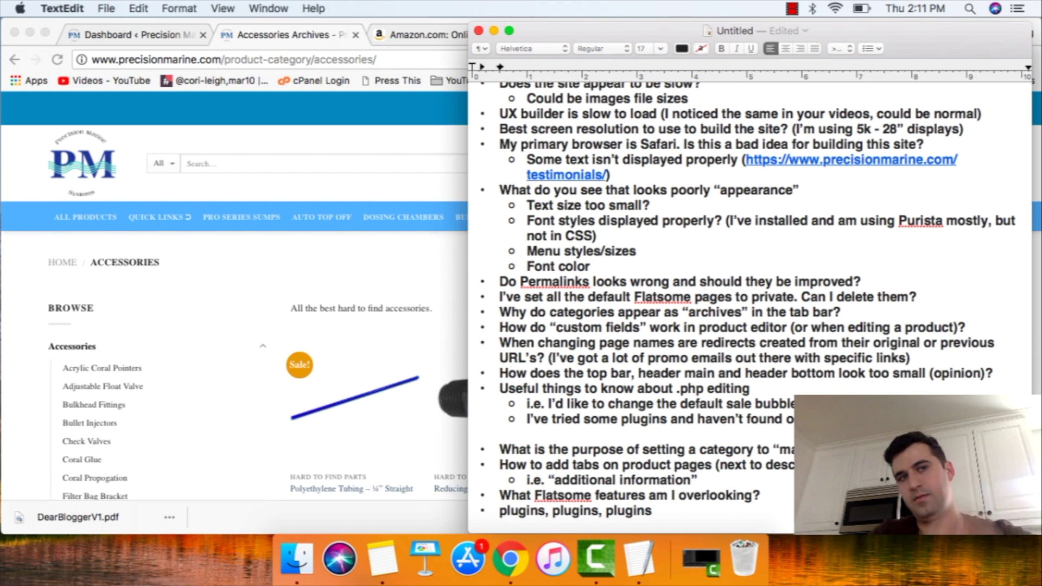
pyautogui.click(123, 36)
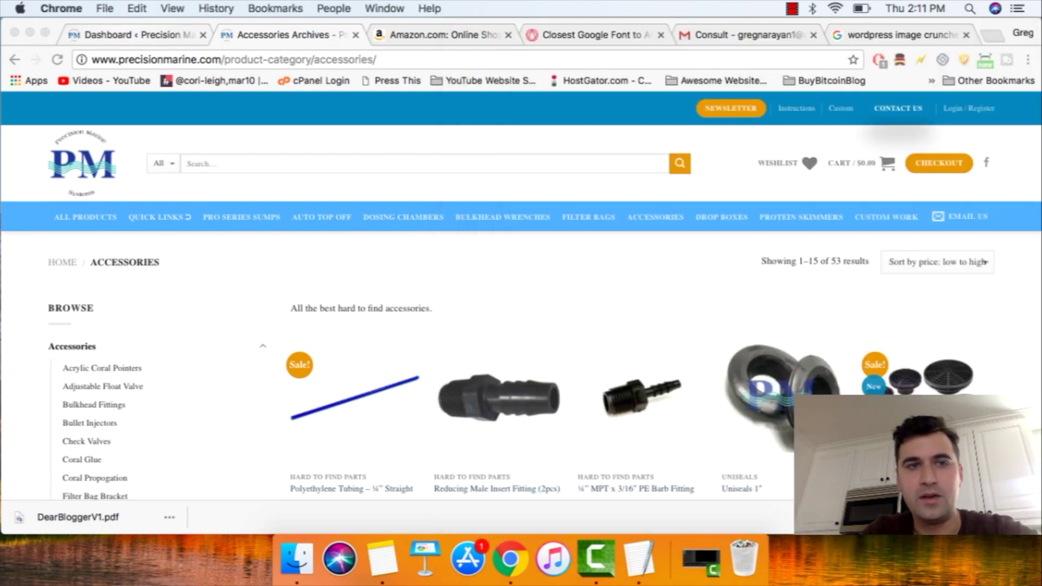
# Step: Switch to the site's WordPress dashboard and open the list of installed plugins
pyautogui.hotkey('ctrl', 'Tab')
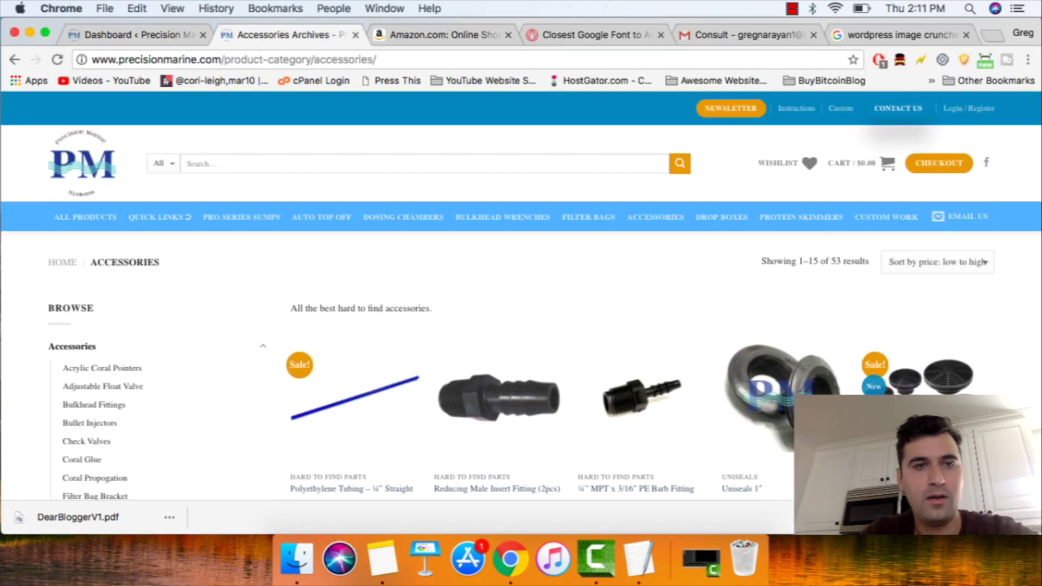
pyautogui.hotkey('ctrl', 'shift', 'Tab')
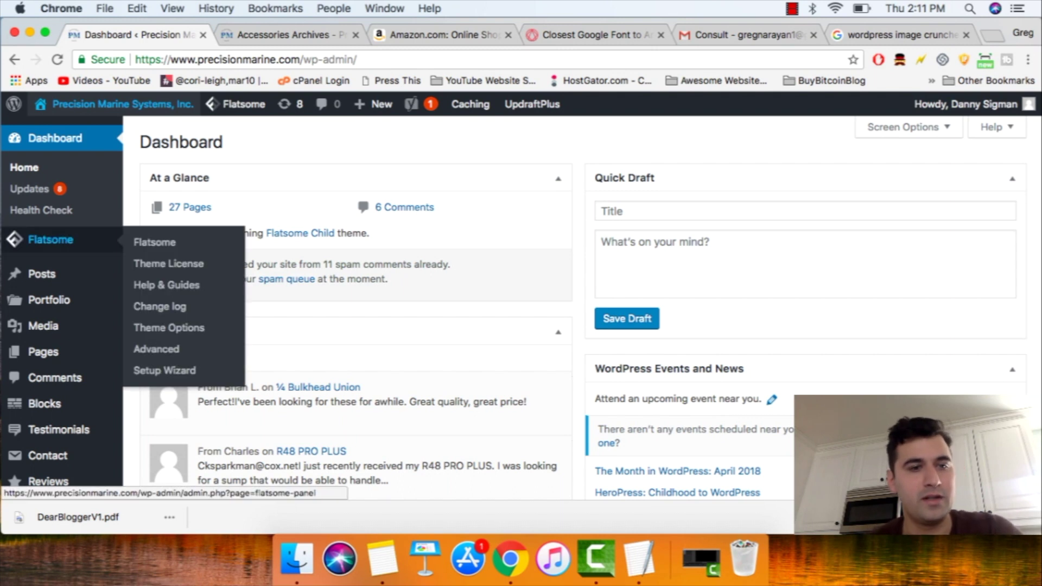
pyautogui.scroll(-5, 15, 232)
pyautogui.scroll(-2, 55, 389)
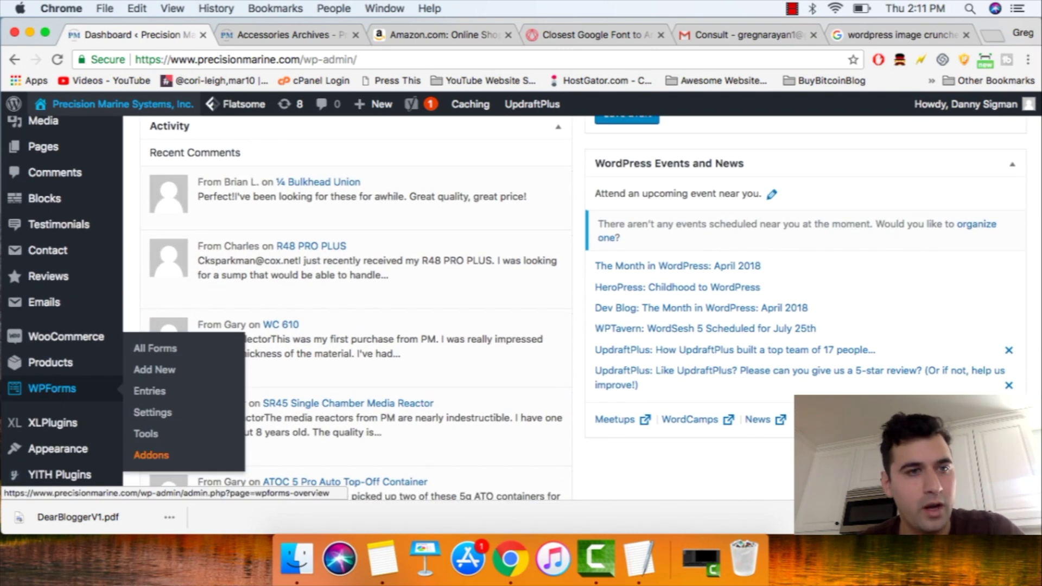
pyautogui.scroll(-8, 55, 389)
pyautogui.click(47, 281)
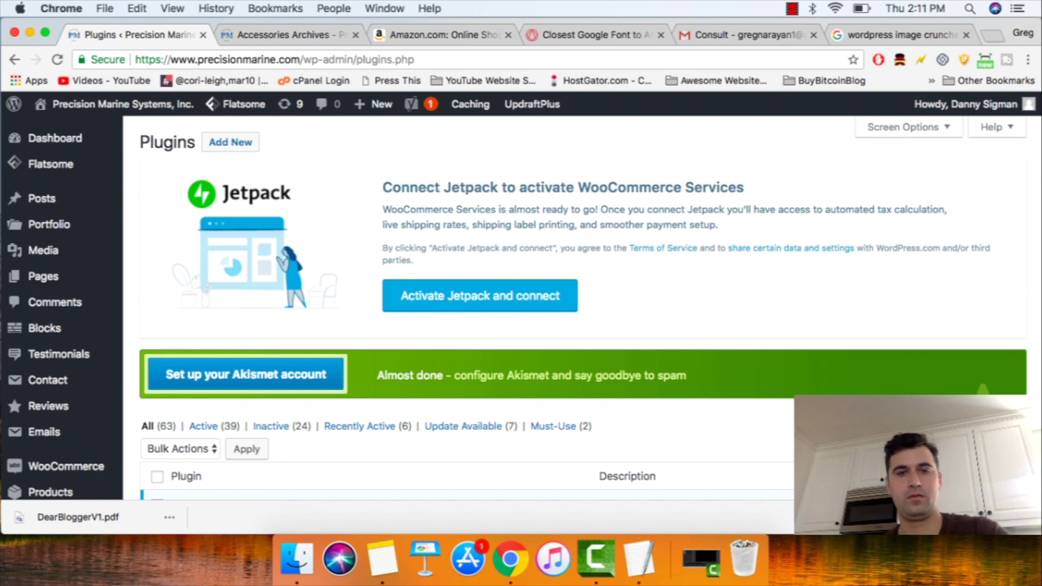
# Step: Review the first installed plugins, from AfterShip - WooCommerce Tracking to Force Regenerate Thumbnails
pyautogui.scroll(-6, 543, 304)
pyautogui.scroll(-1, 543, 304)
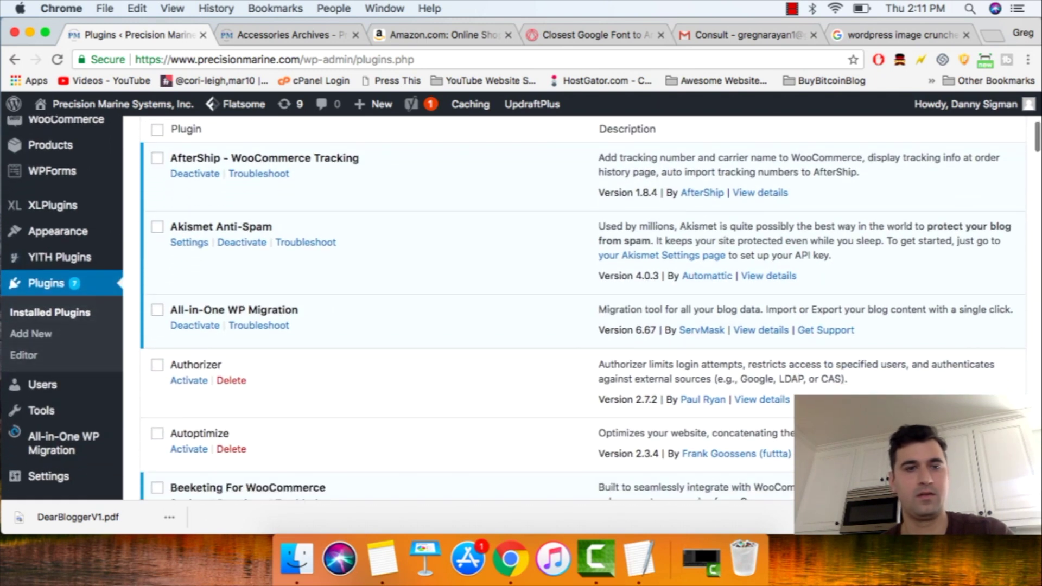
pyautogui.scroll(1, 543, 304)
pyautogui.scroll(-4, 542, 304)
pyautogui.scroll(-5, 542, 304)
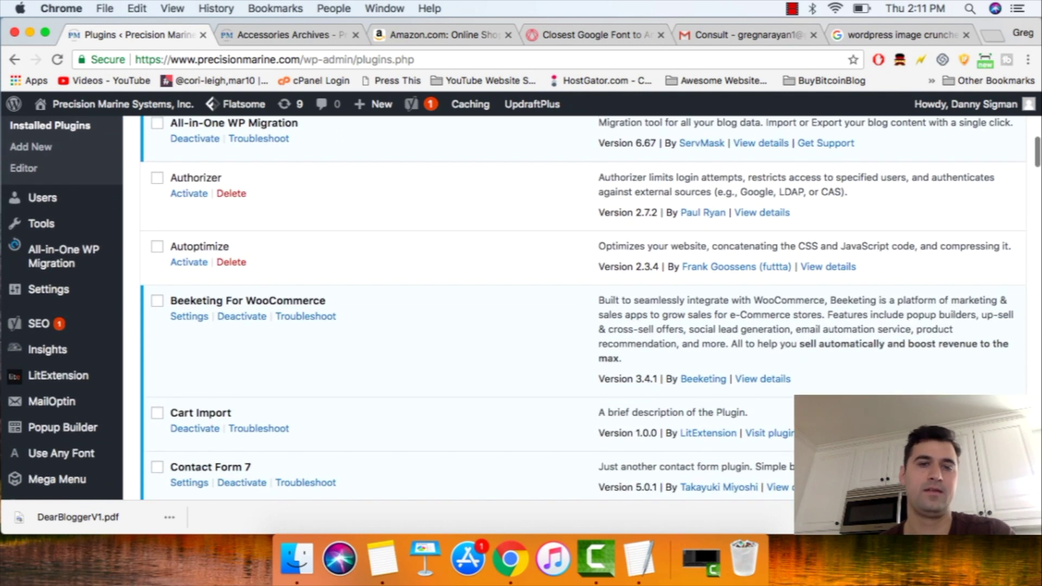
pyautogui.scroll(-2, 542, 304)
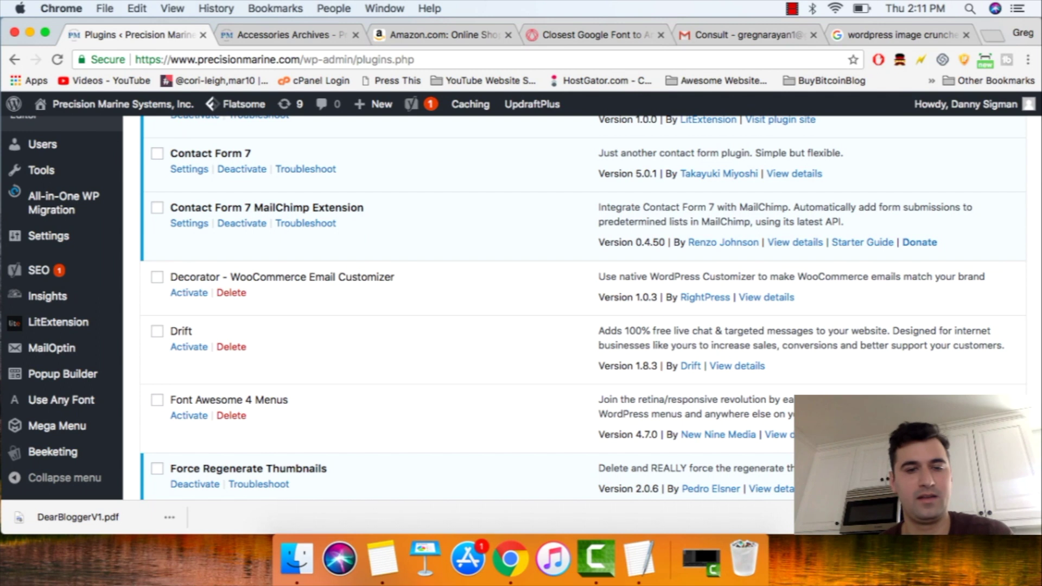
# Step: Review the installed plugins from Health Check to WooCommerce PDF Invoices & Packing Slips, including the image resizing and optimization plugins
pyautogui.scroll(-5, 543, 304)
pyautogui.scroll(-8, 543, 303)
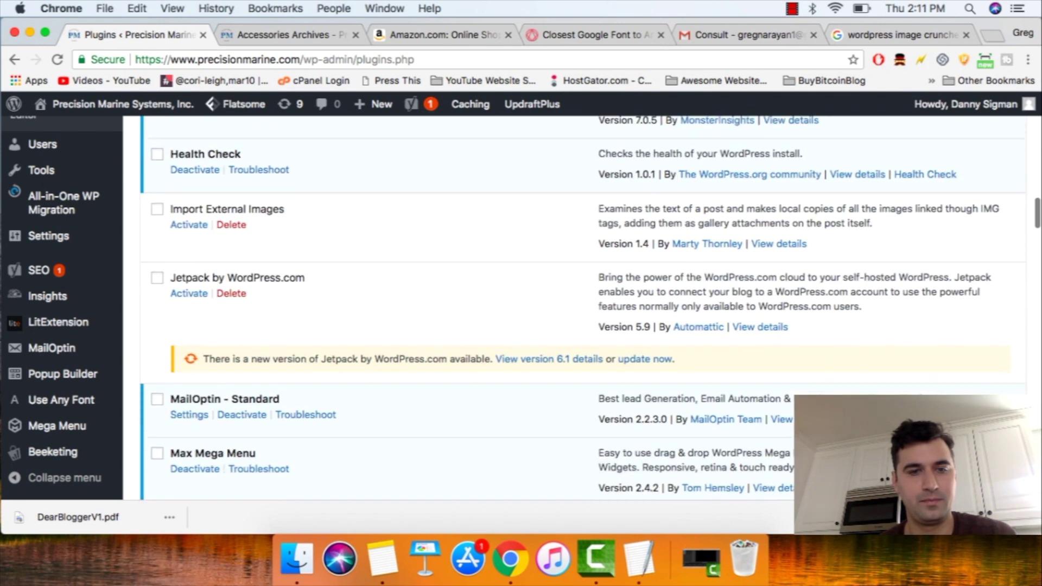
pyautogui.scroll(-7, 543, 304)
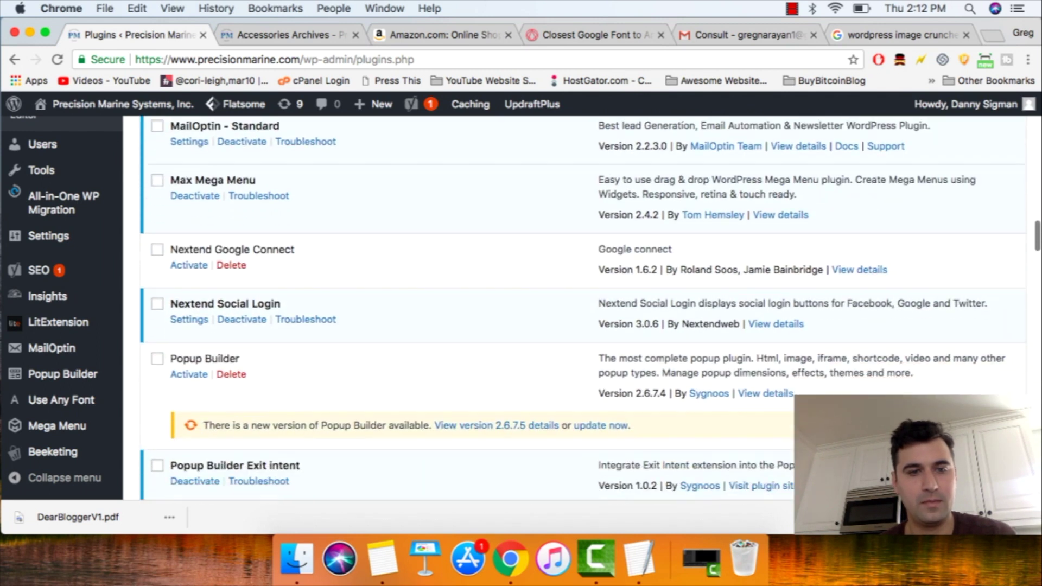
pyautogui.scroll(-5, 543, 304)
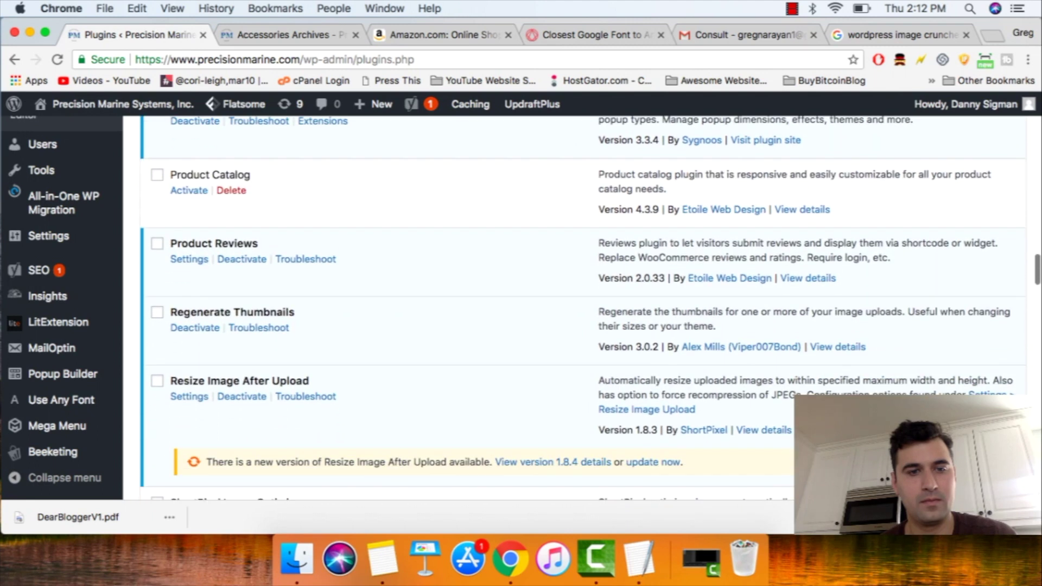
pyautogui.scroll(-8, 542, 304)
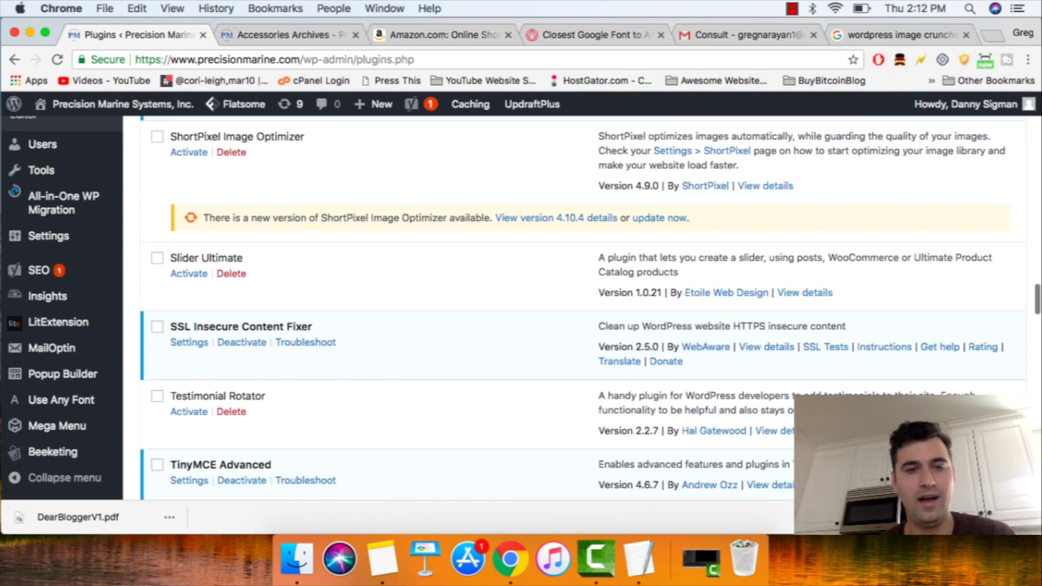
pyautogui.scroll(-8, 543, 304)
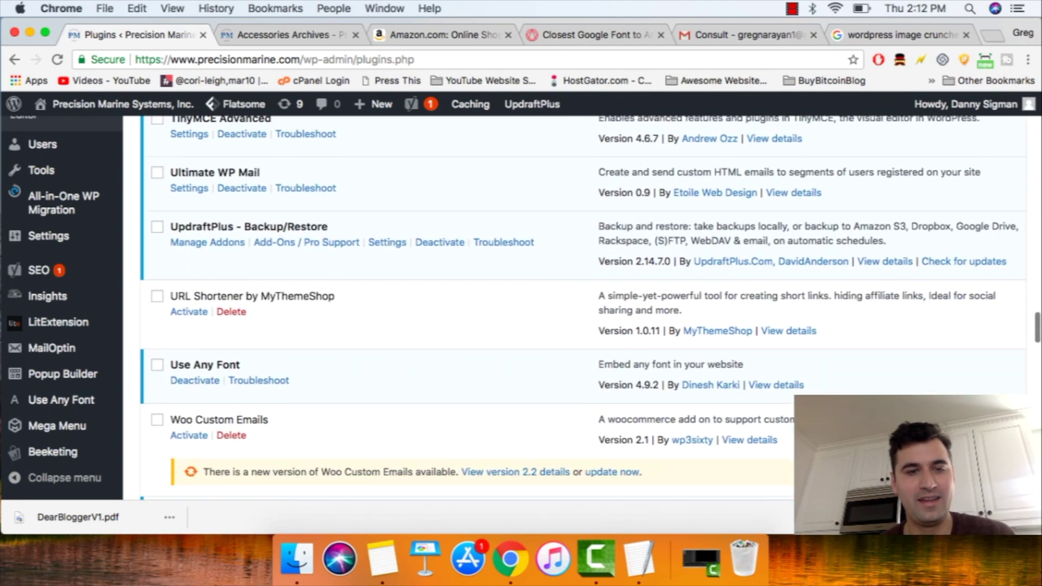
pyautogui.scroll(-5, 543, 304)
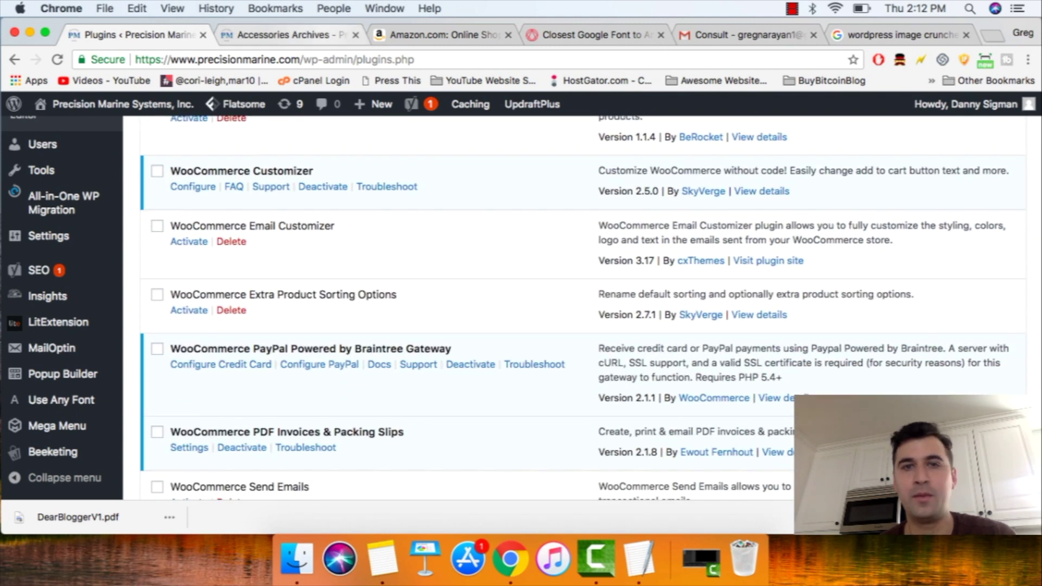
# Step: Recheck the product rows on the Accessories page, and return to the plugin list to review the remaining WooCommerce plugins
pyautogui.press('super+alt+Right')
pyautogui.scroll(-4, 642, 190)
pyautogui.scroll(-5, 642, 217)
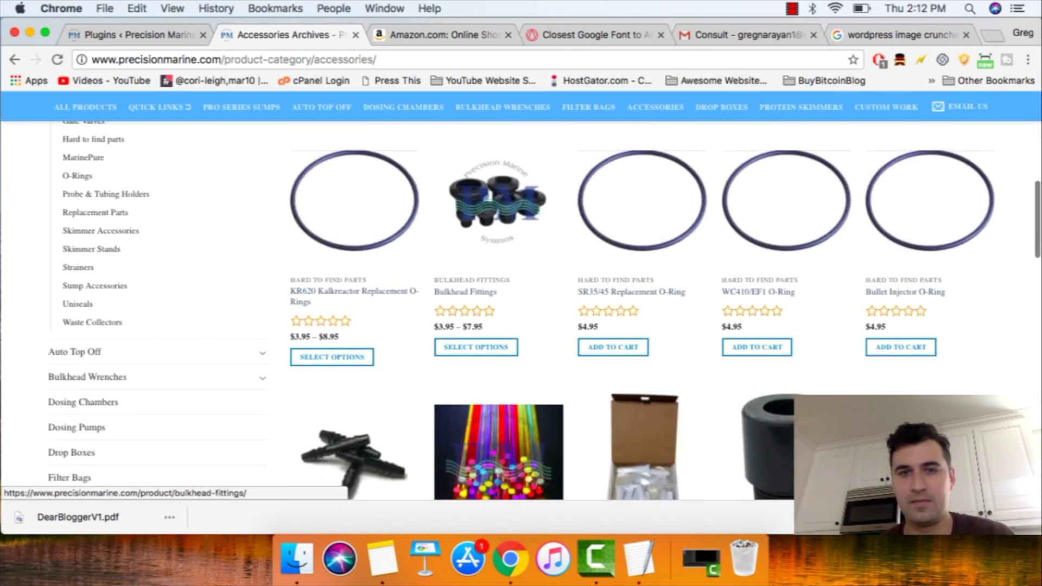
pyautogui.press('super+alt+Left')
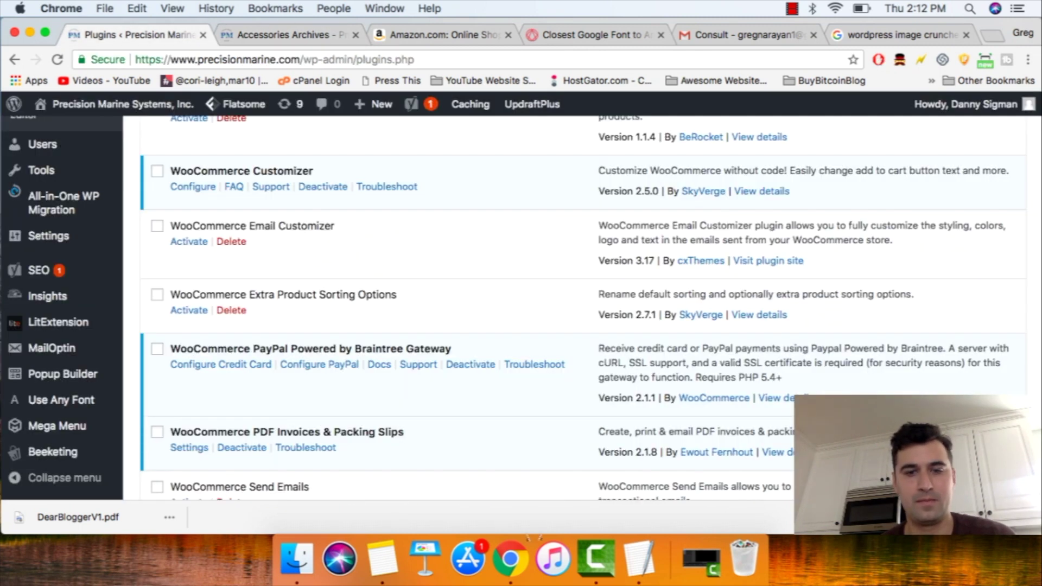
pyautogui.scroll(-10, 591, 304)
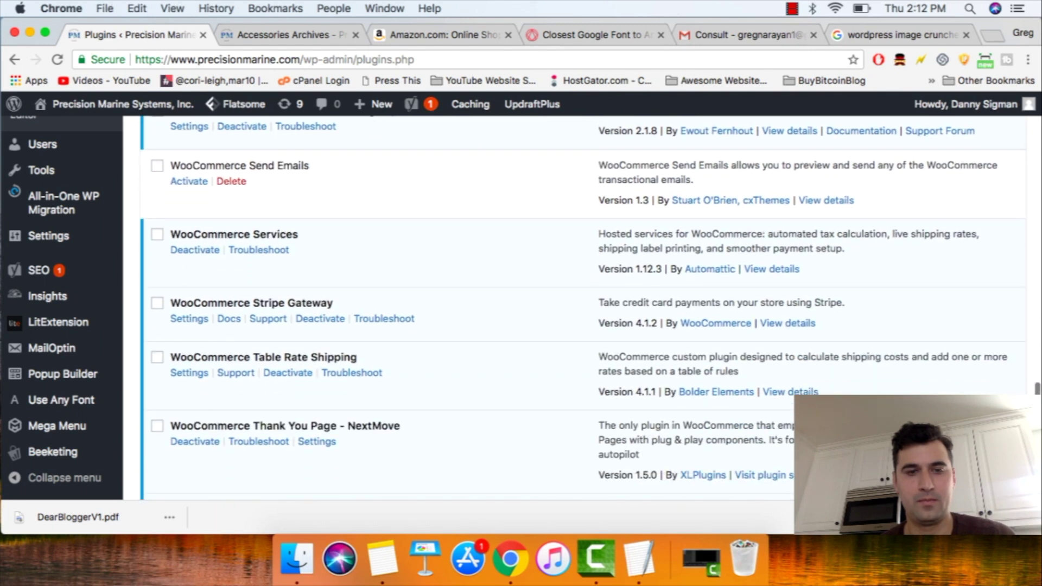
# Step: Test the store's loading speed by opening the Drop Boxes and Protein Skimmers categories from the Accessories page, and return to the plugin list
pyautogui.press('super+alt+Right')
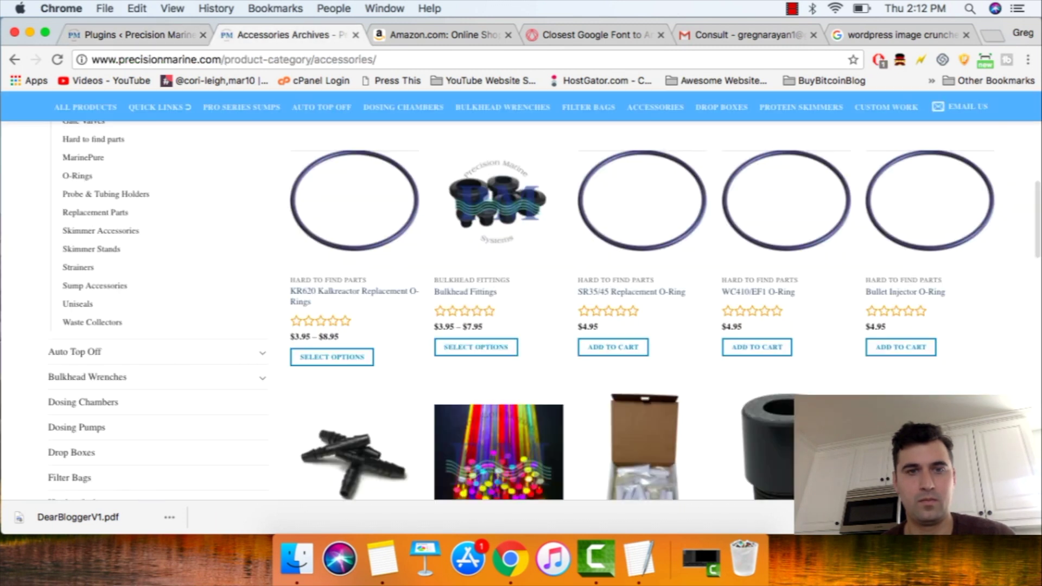
pyautogui.scroll(10, 521, 299)
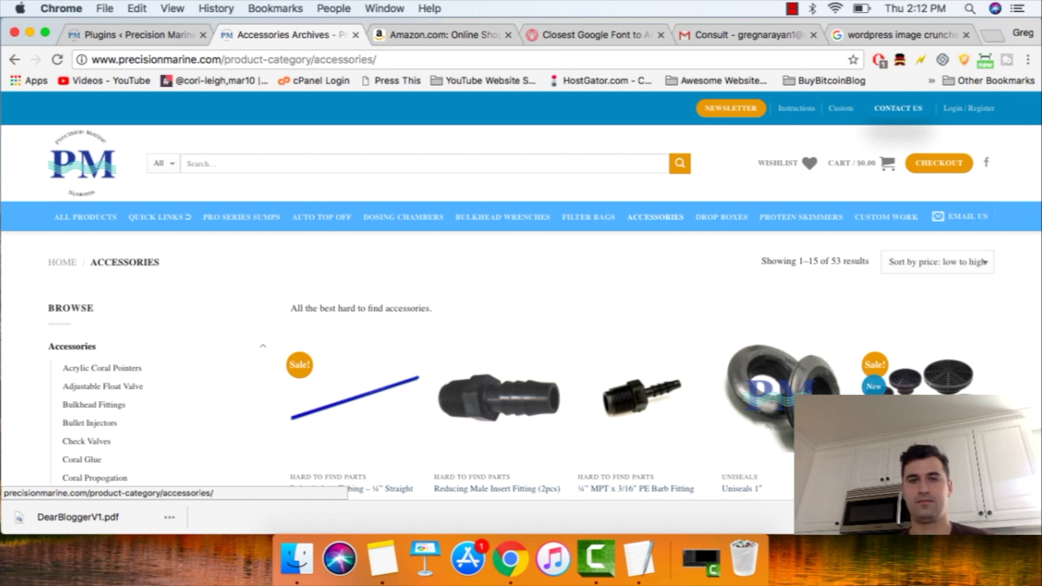
pyautogui.press('super+r')
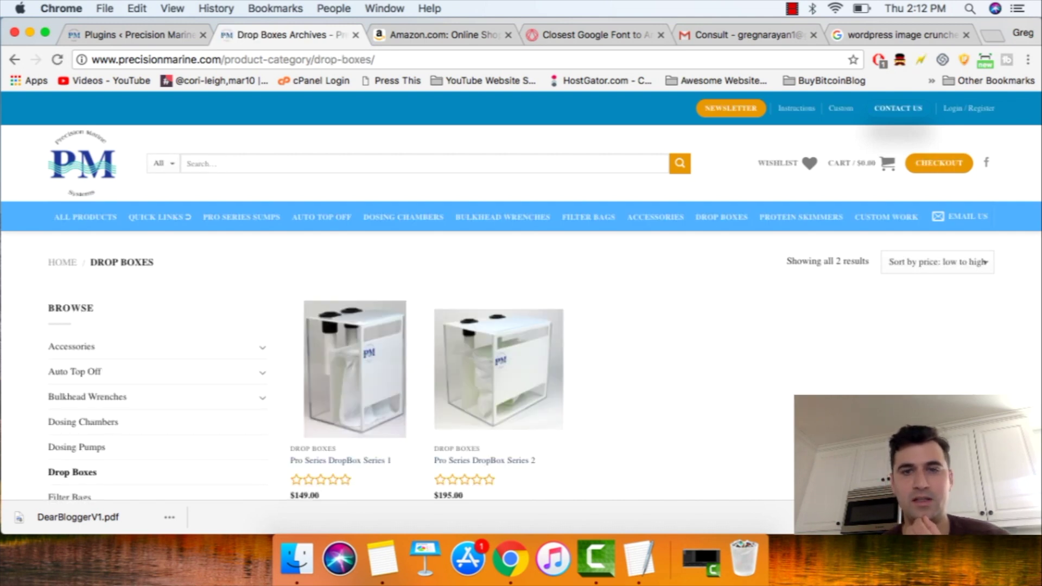
pyautogui.click(802, 217)
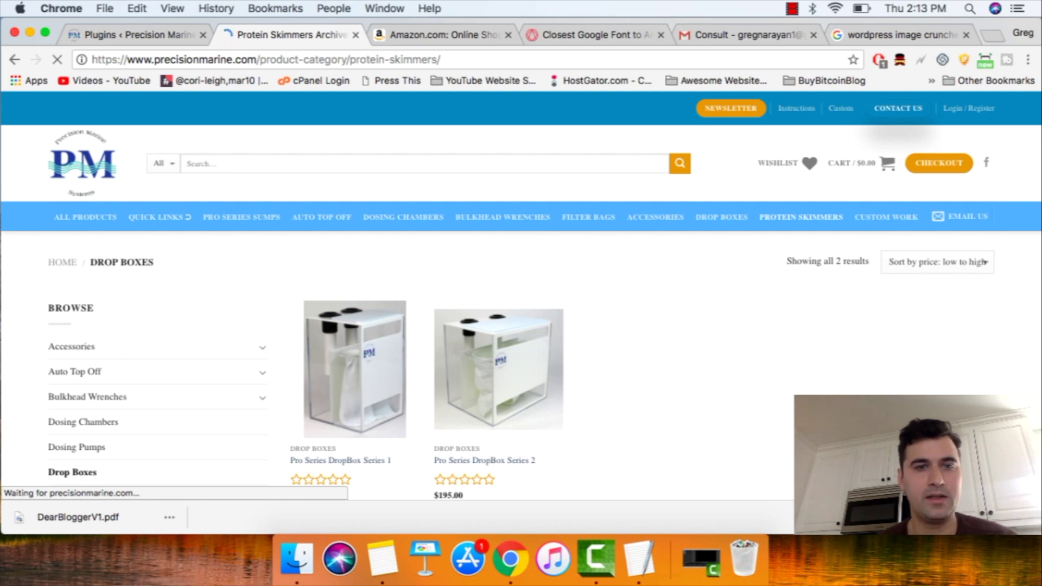
pyautogui.press('super+1')
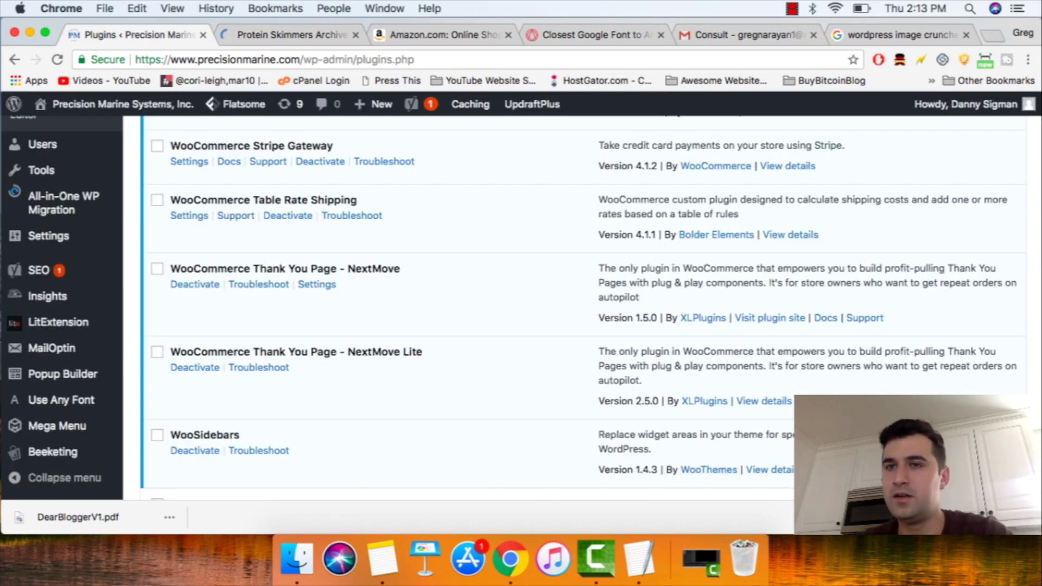
# Step: Open wpbeginner.com in a new tab and browse its Deals page and the Services section to compare loading speed
pyautogui.click(901, 35)
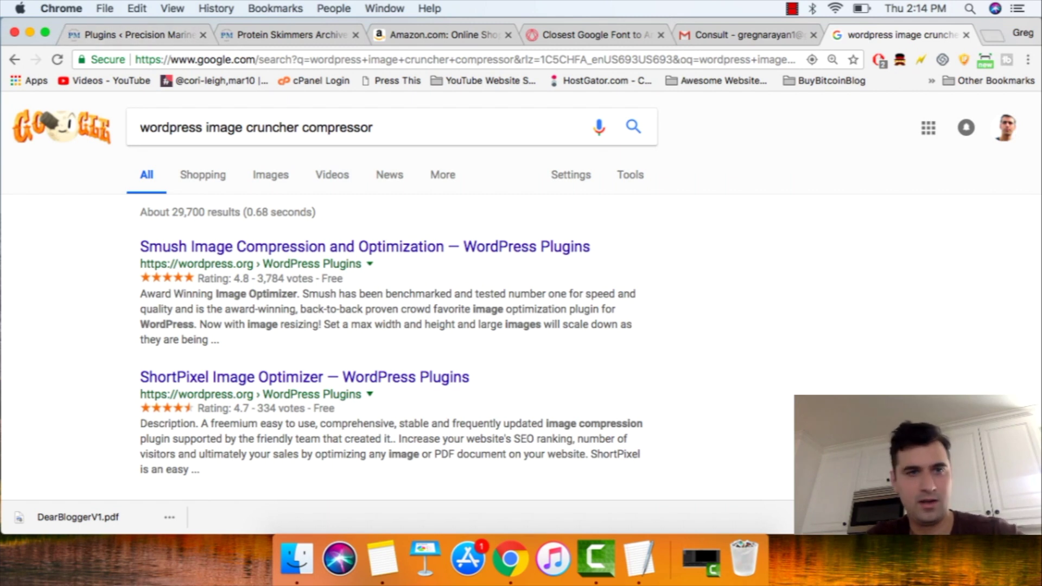
pyautogui.press('super+t')
pyautogui.write('wpbeg')
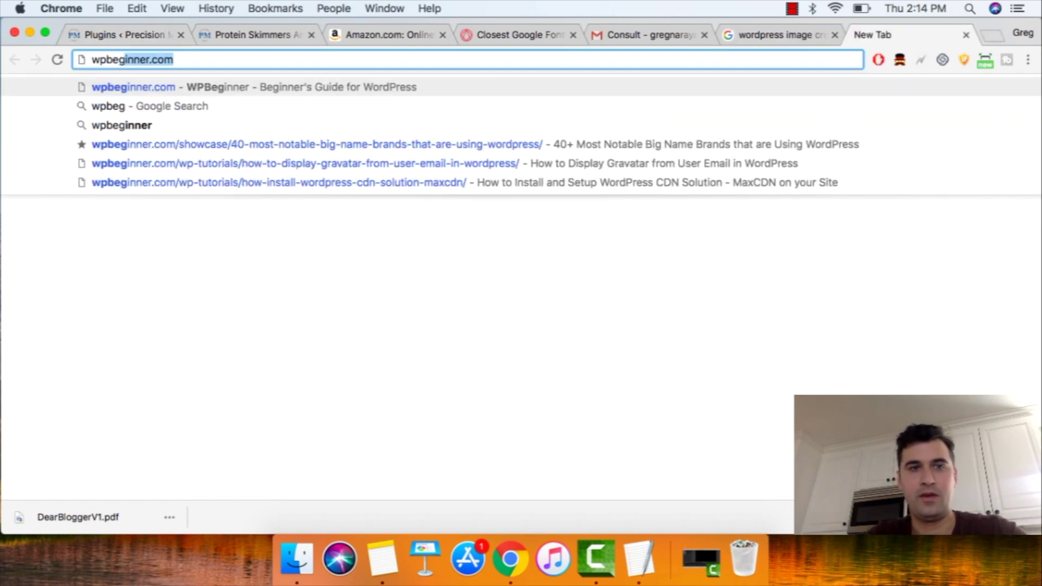
pyautogui.press('Return')
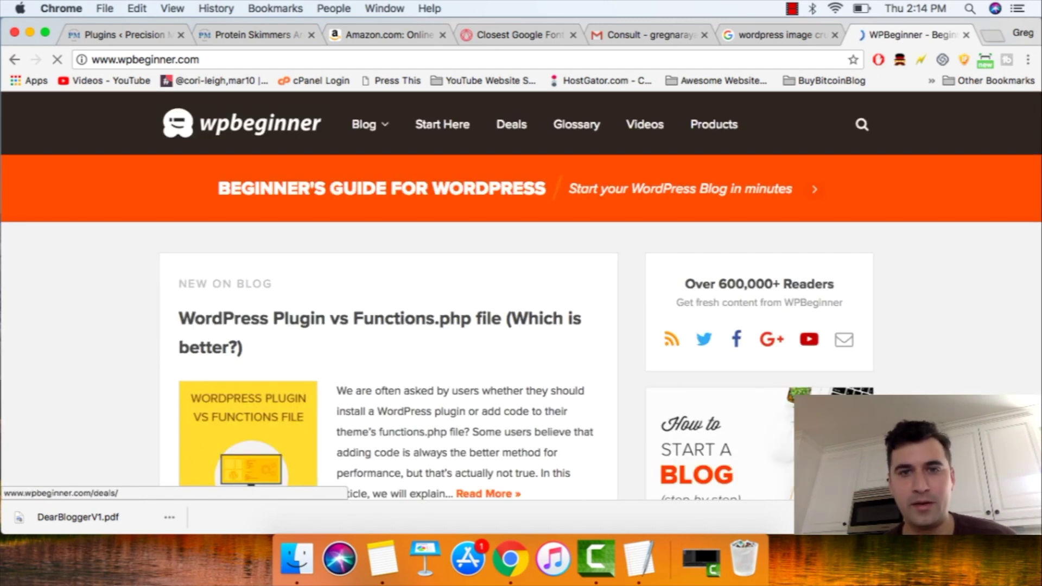
pyautogui.click(511, 124)
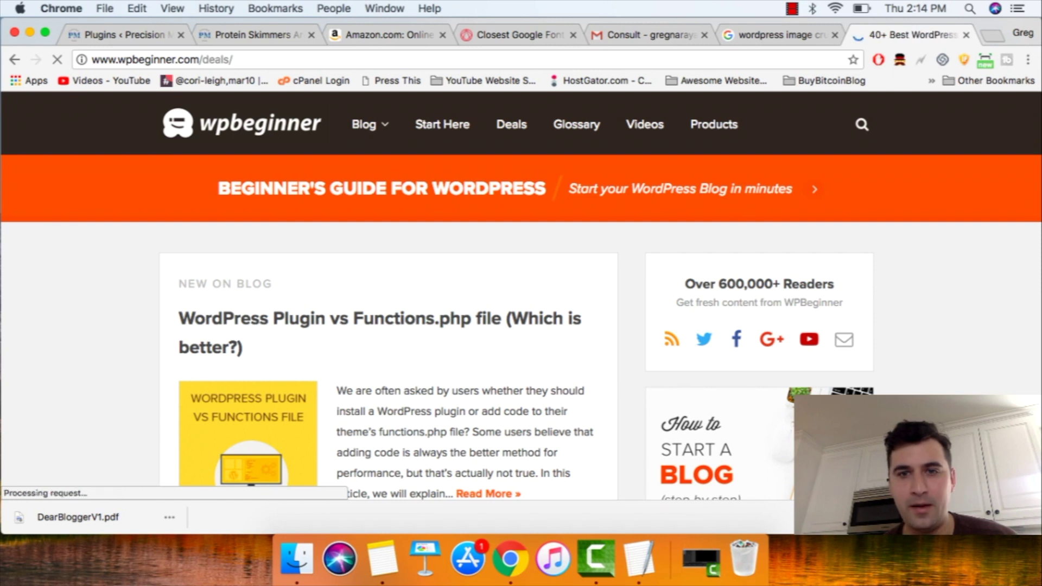
pyautogui.scroll(-5, 521, 295)
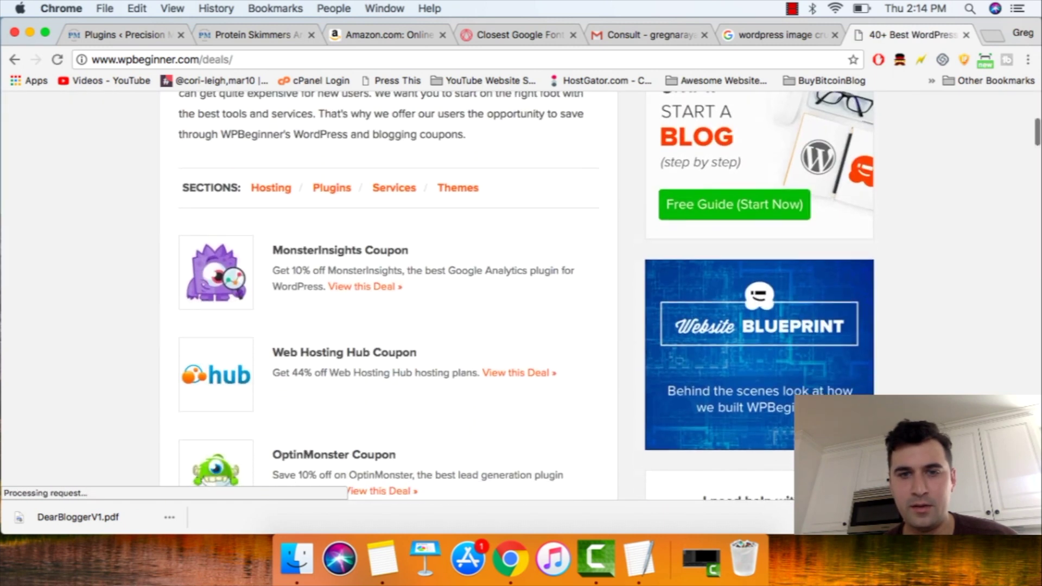
pyautogui.click(394, 238)
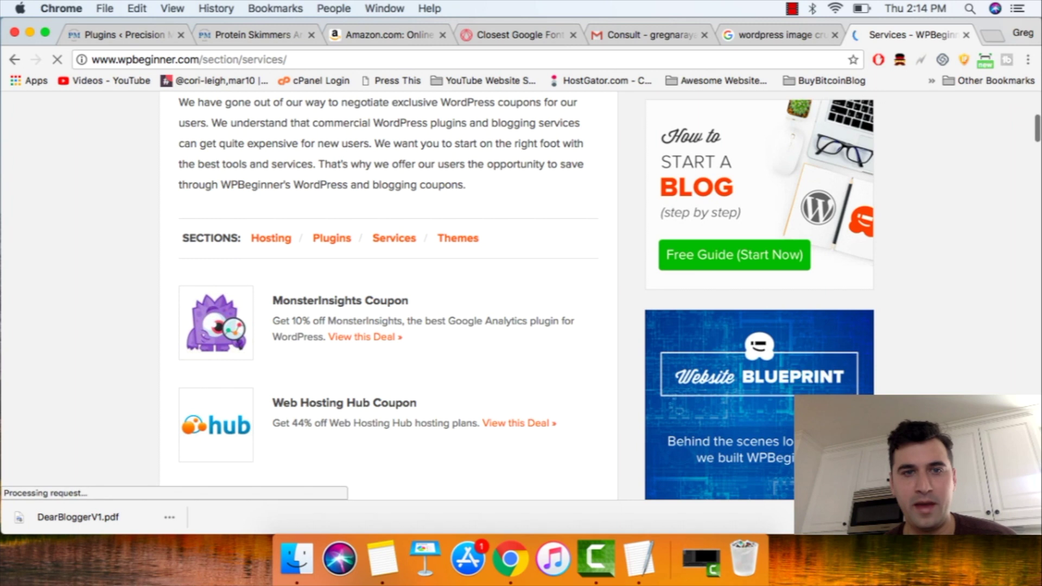
# Step: Browse WPBeginner's Glossary and Videos pages and return to its Deals page to judge how fast each one loads
pyautogui.click(576, 124)
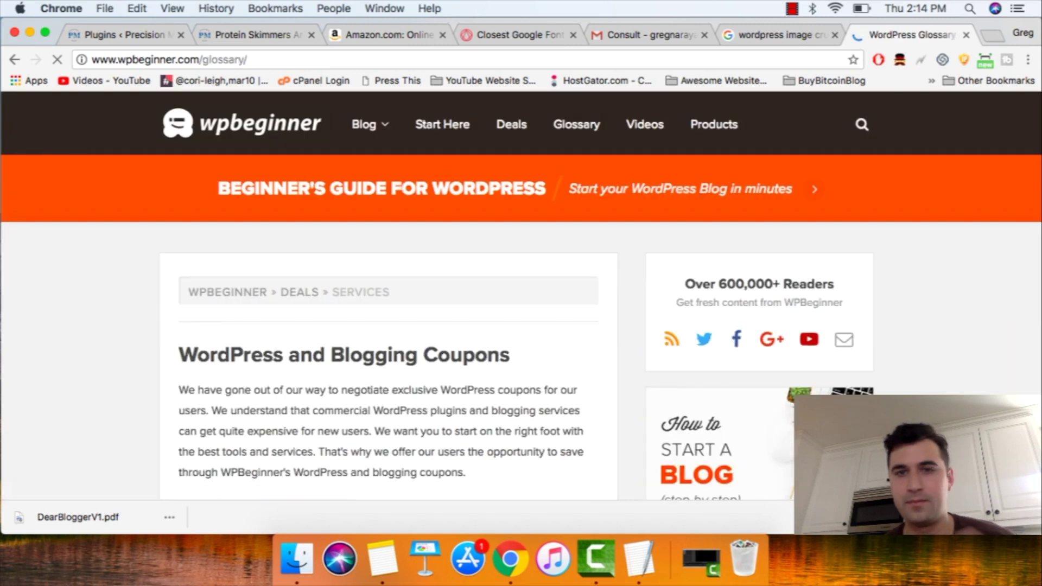
pyautogui.click(645, 125)
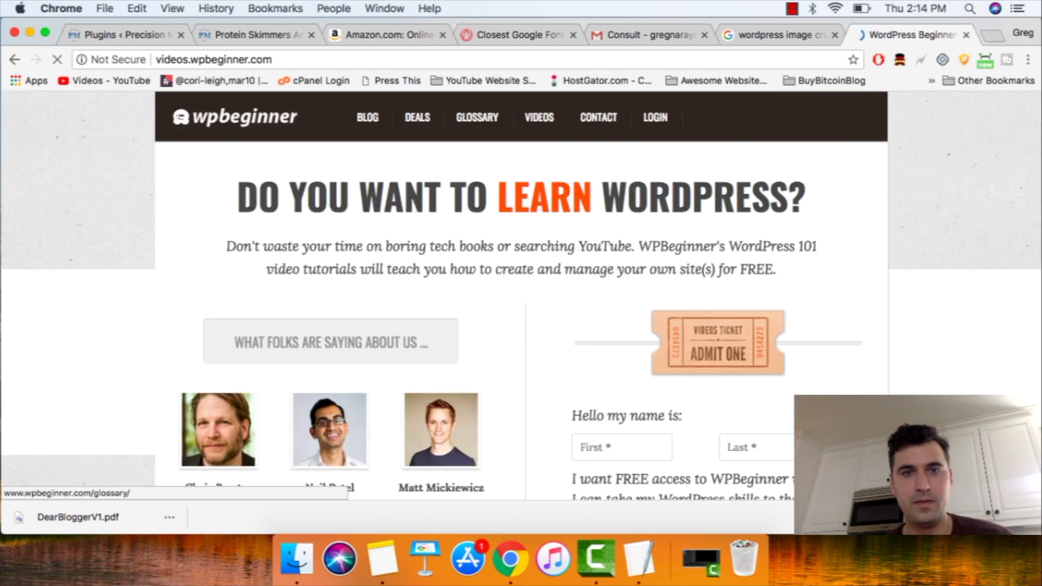
pyautogui.scroll(-5, 521, 296)
pyautogui.scroll(-4, 417, 117)
pyautogui.scroll(8, 417, 118)
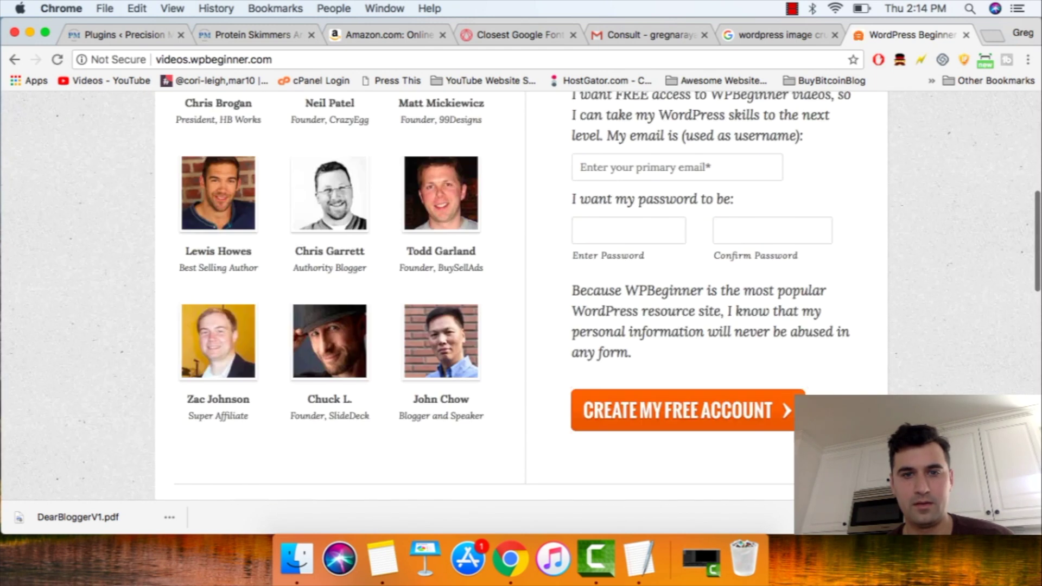
pyautogui.click(417, 117)
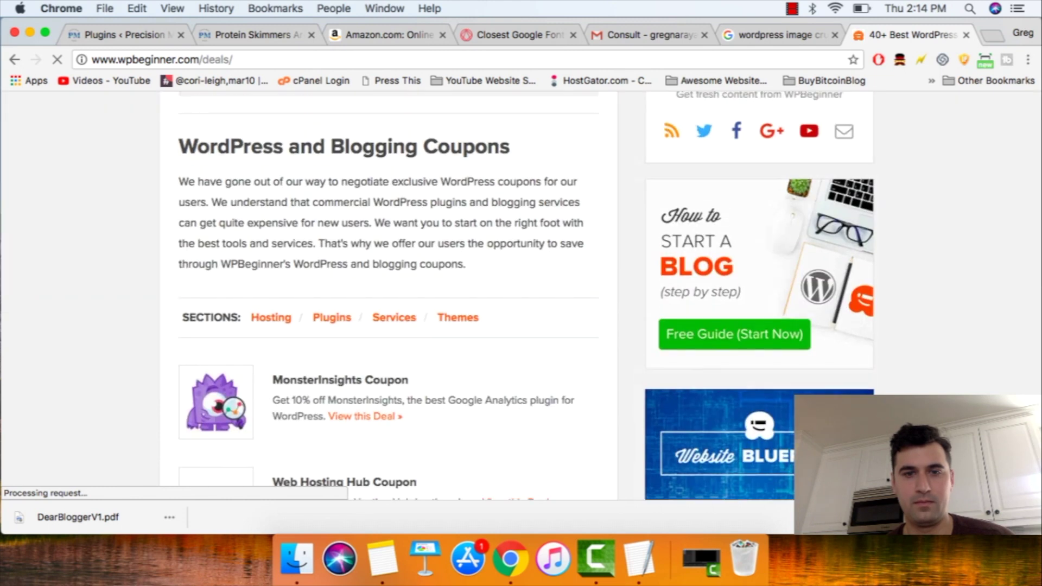
pyautogui.scroll(-5, 521, 296)
pyautogui.scroll(8, 521, 296)
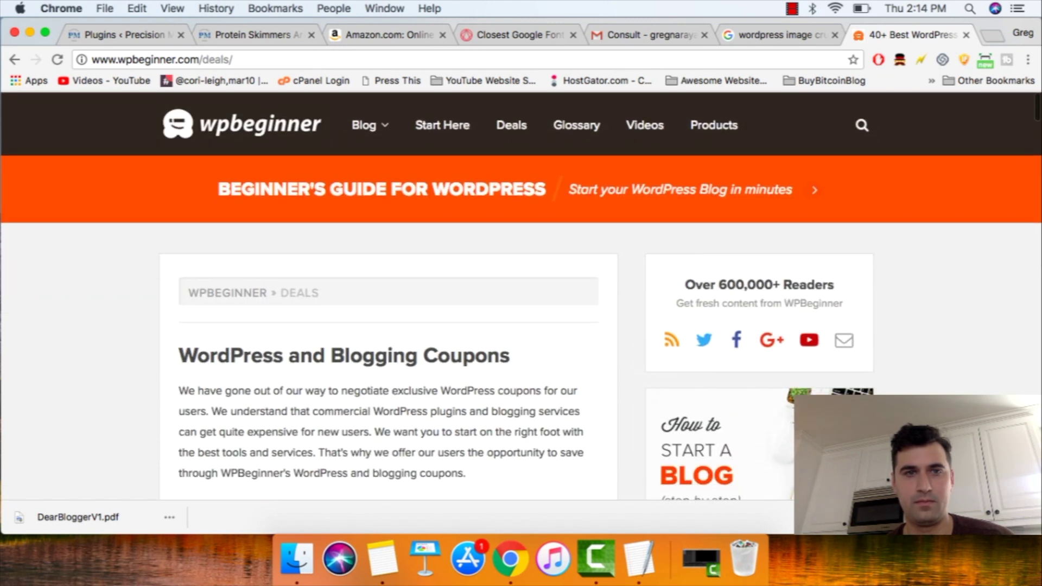
# Step: Check the store's Protein Skimmers page, look at the plugin list again, and return to the store page
pyautogui.click(258, 34)
pyautogui.moveTo(499, 396)
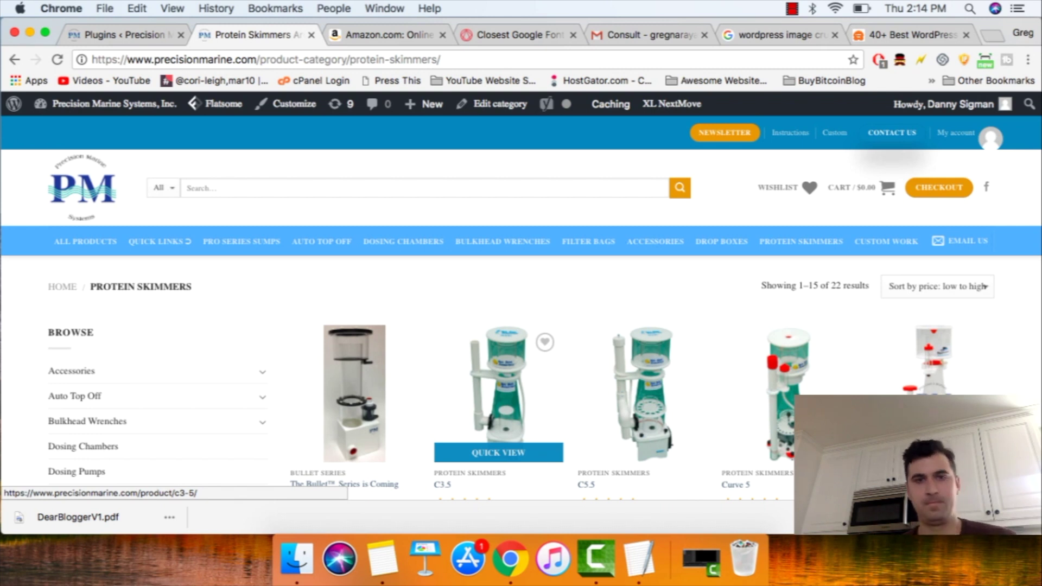
pyautogui.click(116, 34)
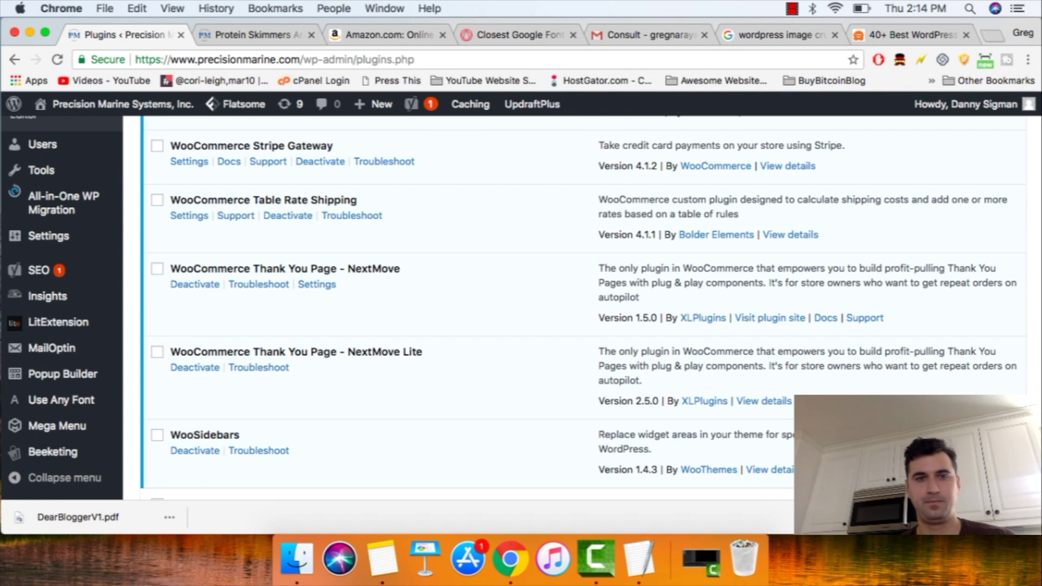
pyautogui.click(247, 34)
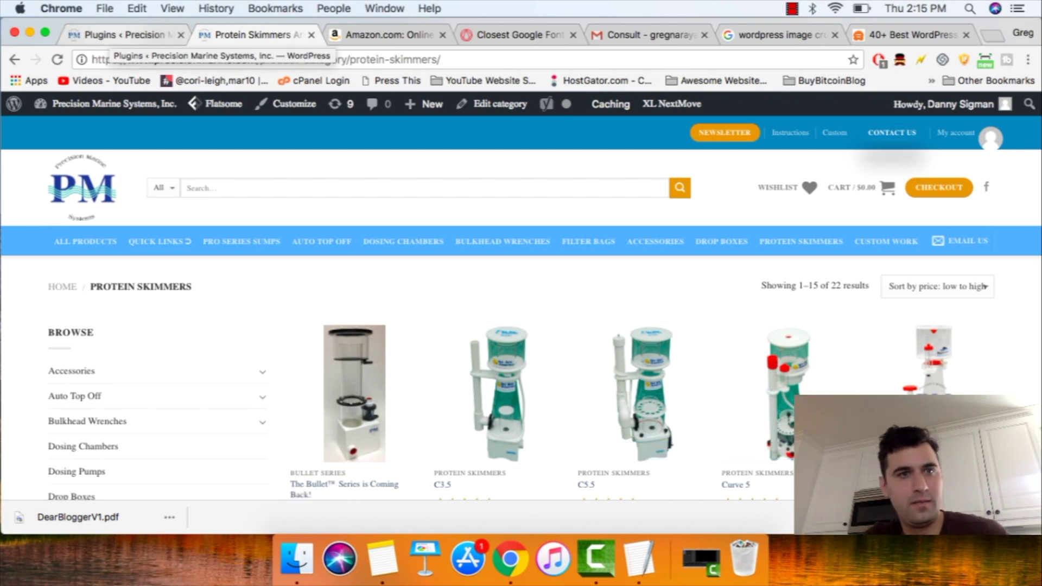
# Step: Review the remaining installed plugins from WooCommerce Thank You Page - NextMove Lite to Yoast SEO Premium, and return to the start of the list
pyautogui.click(125, 35)
pyautogui.scroll(-10, 583, 311)
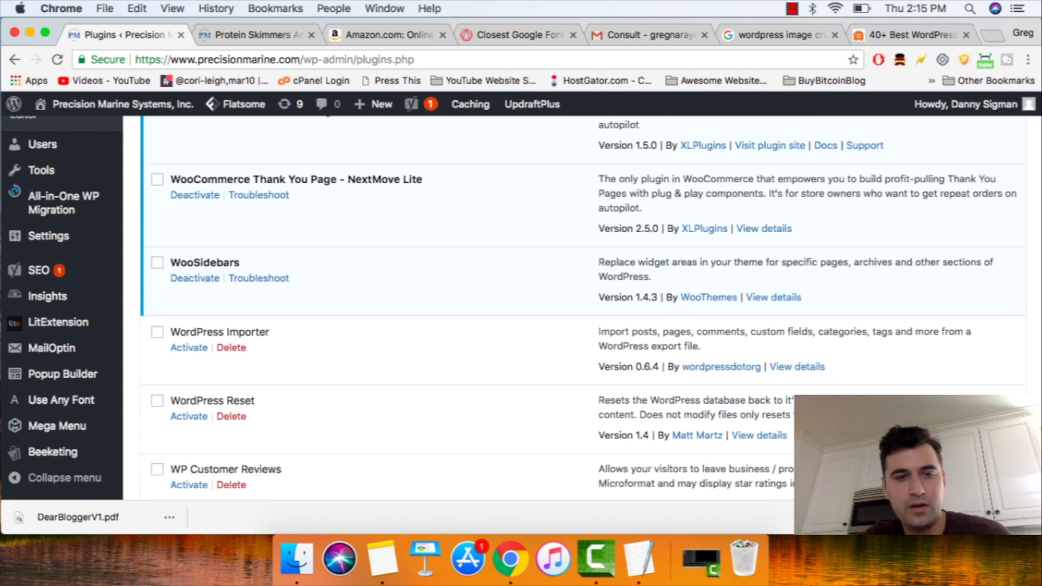
pyautogui.scroll(-4, 583, 301)
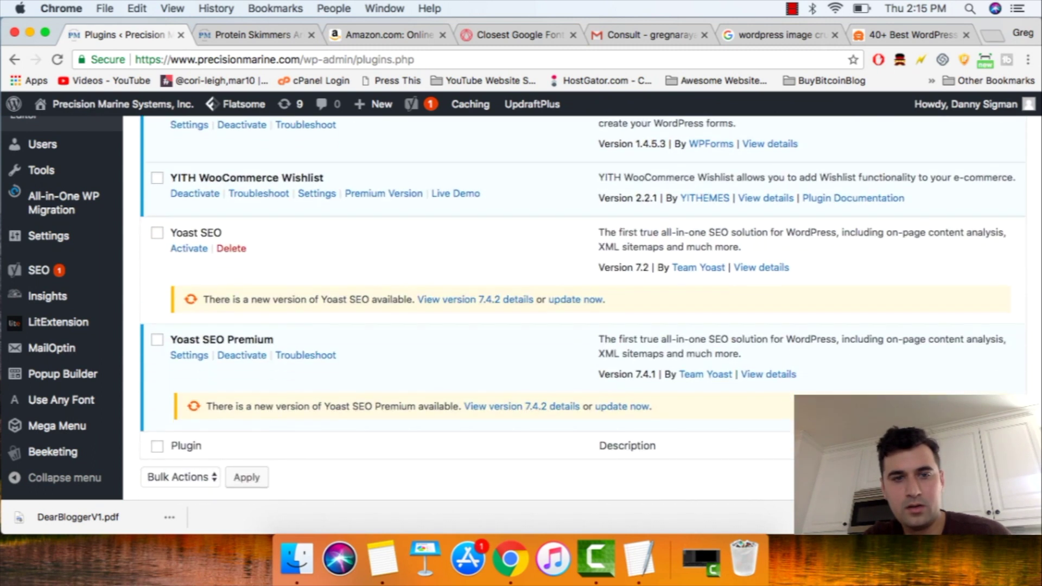
pyautogui.scroll(20, 583, 301)
pyautogui.scroll(10, 582, 301)
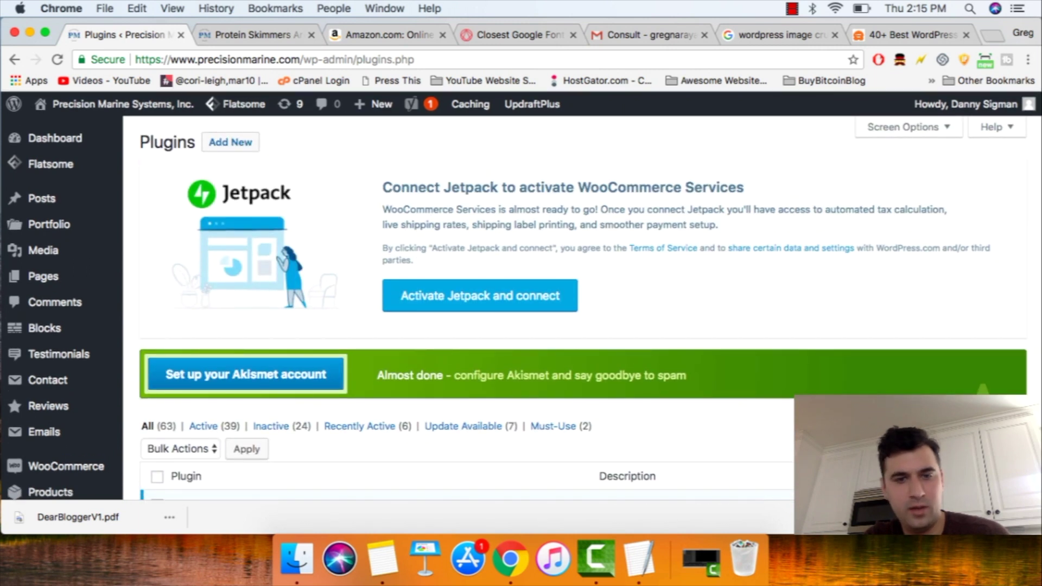
# Step: Start adding a new plugin and search the plugin directory for "wp smush"
pyautogui.scroll(-3, 582, 301)
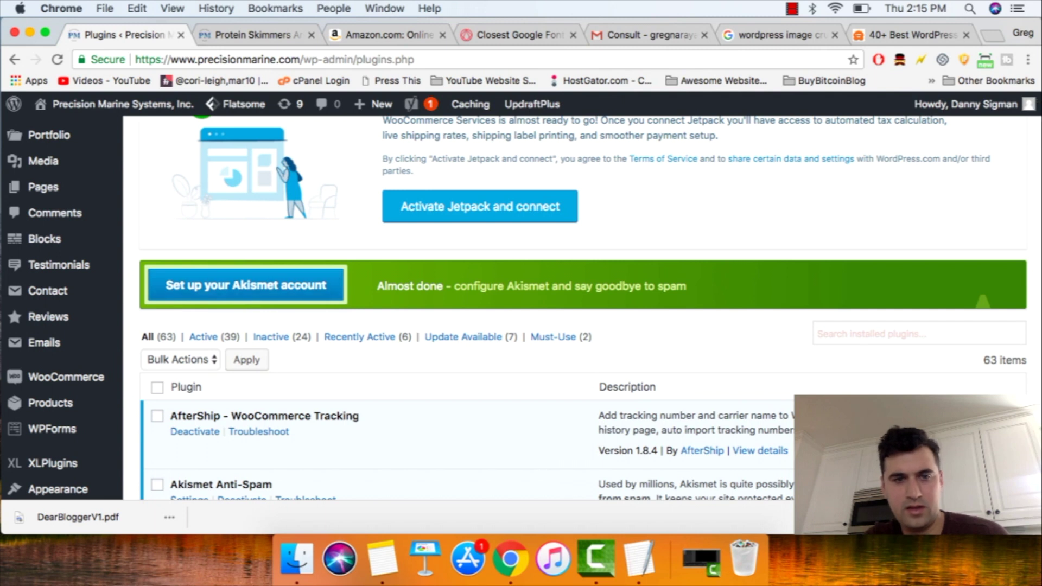
pyautogui.scroll(-1, 583, 301)
pyautogui.scroll(4, 583, 302)
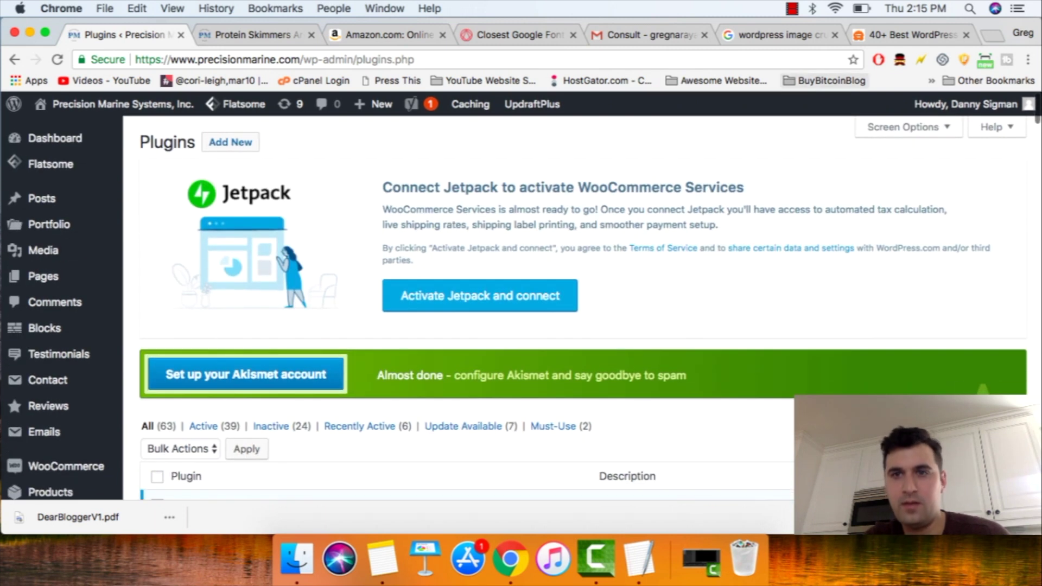
pyautogui.click(230, 142)
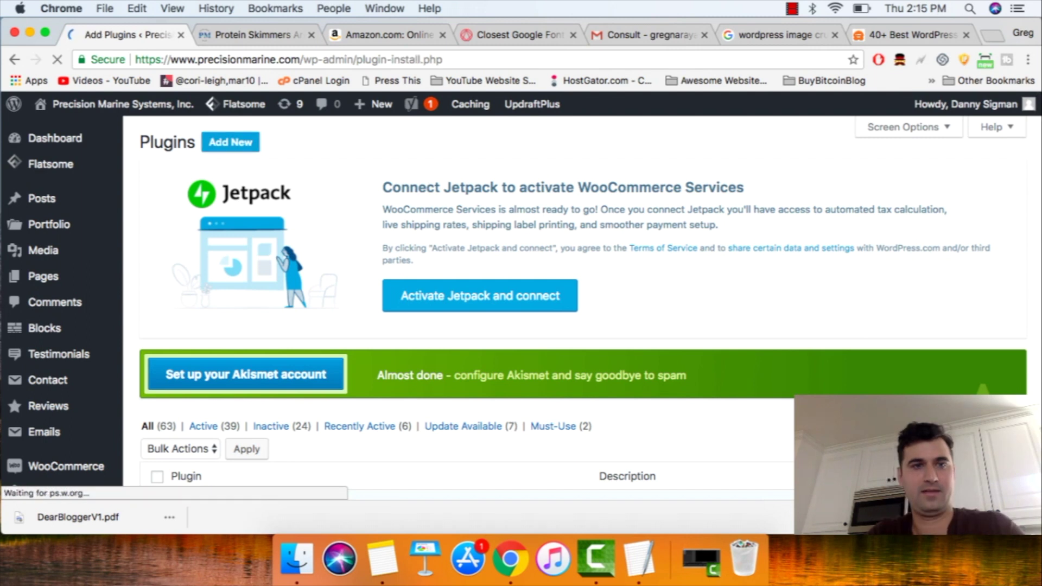
pyautogui.write('wp smush')
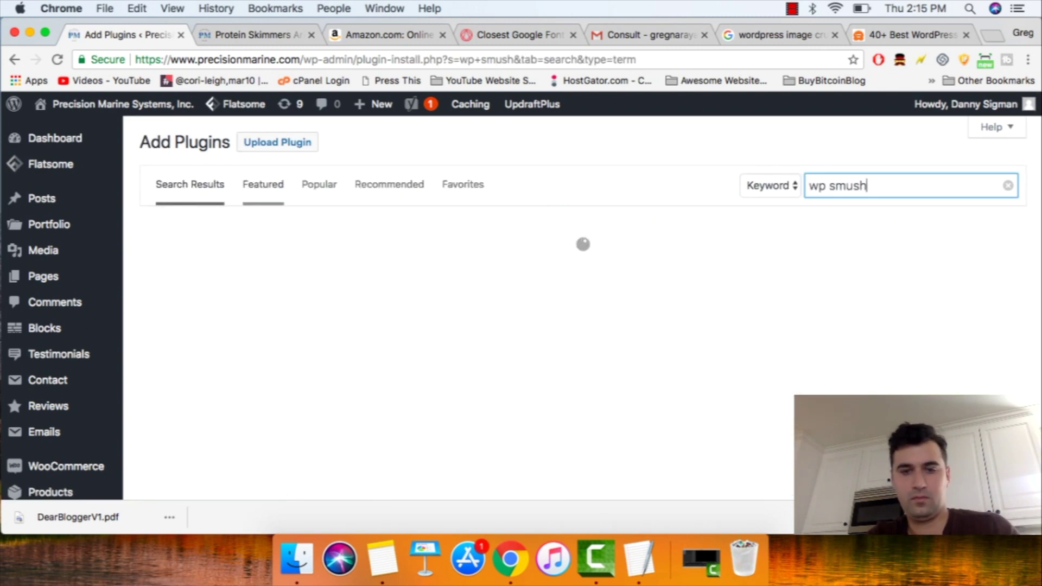
# Step: Switch to the question list in TextEdit and review the questions on UX builder loading and the best screen resolution
pyautogui.click(639, 559)
pyautogui.scroll(2, 751, 308)
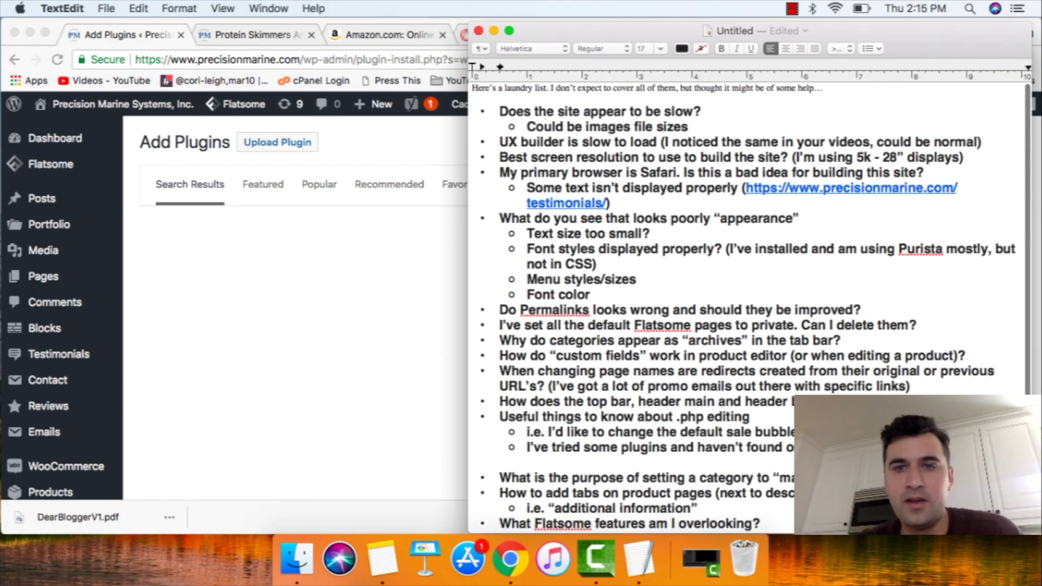
pyautogui.click(571, 141)
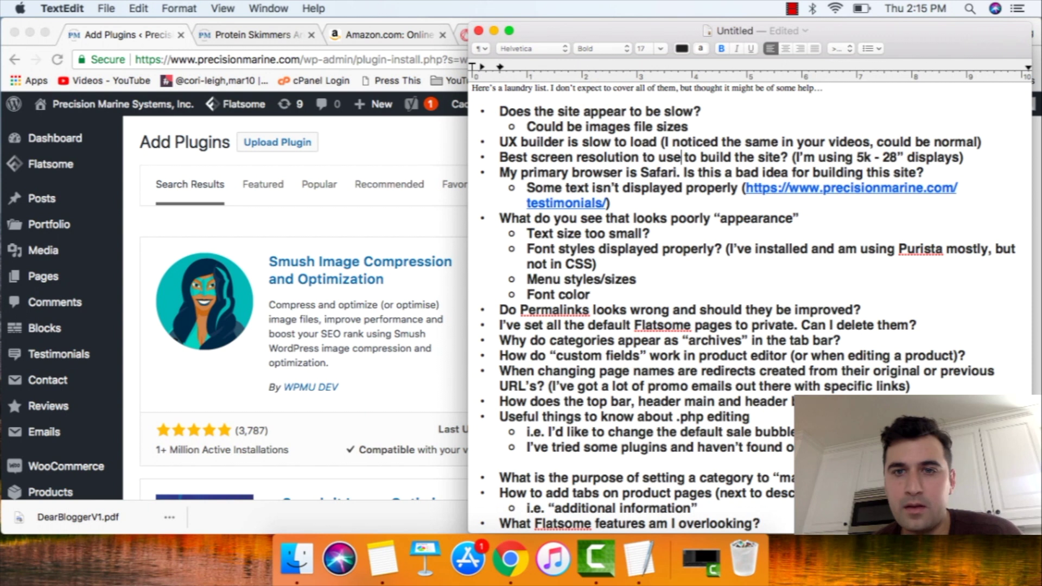
# Step: Examine the question about using Safari to build the site, and its sub-point on text not displaying properly on the testimonials page
pyautogui.doubleClick(747, 173)
pyautogui.doubleClick(775, 172)
pyautogui.click(773, 173)
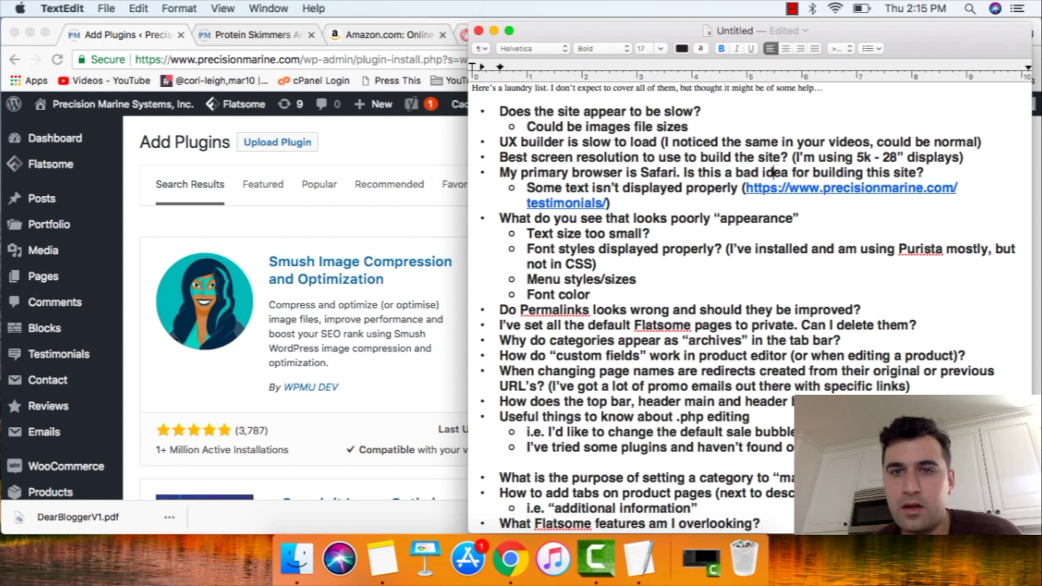
pyautogui.doubleClick(658, 173)
pyautogui.click(659, 173)
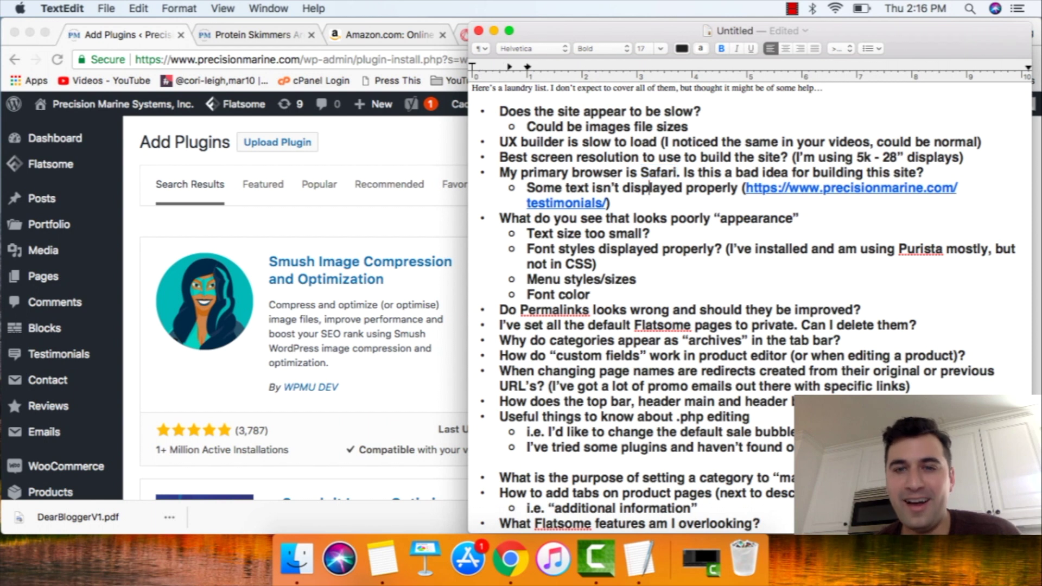
pyautogui.doubleClick(658, 172)
pyautogui.click(702, 173)
pyautogui.doubleClick(705, 173)
pyautogui.click(681, 173)
pyautogui.doubleClick(709, 173)
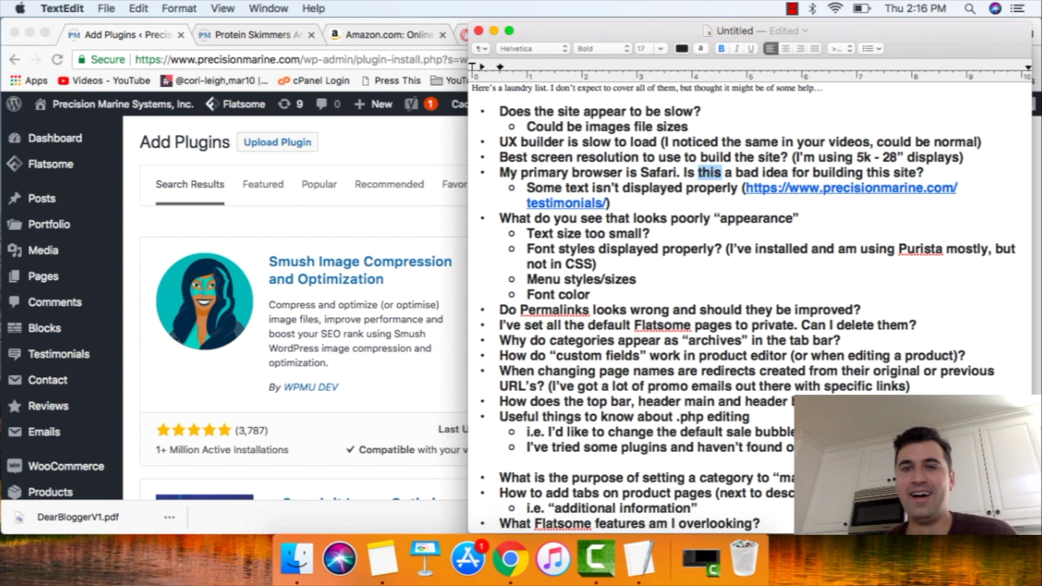
pyautogui.doubleClick(712, 188)
pyautogui.doubleClick(709, 172)
pyautogui.doubleClick(748, 172)
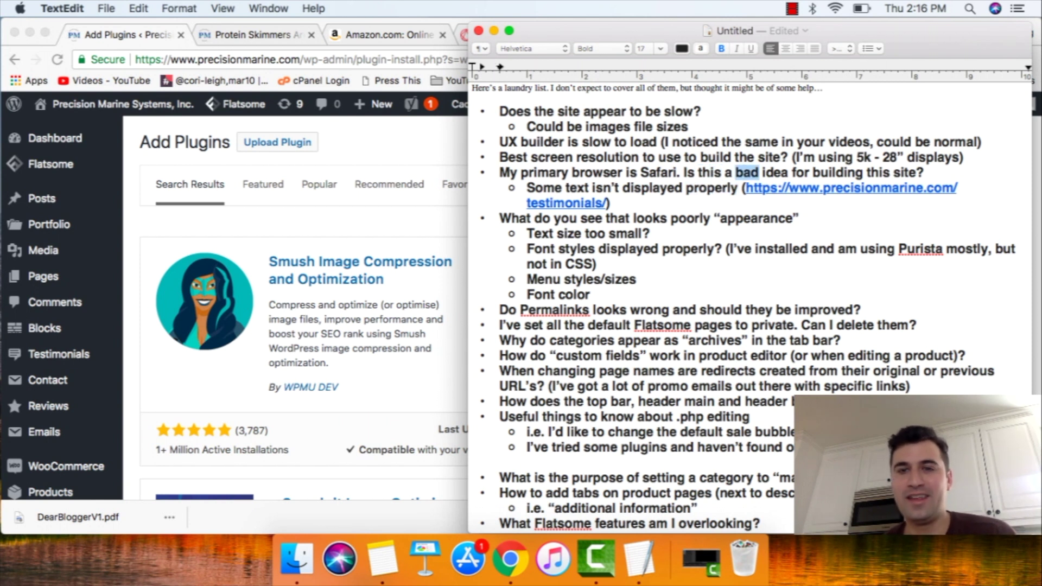
pyautogui.doubleClick(708, 173)
pyautogui.doubleClick(711, 188)
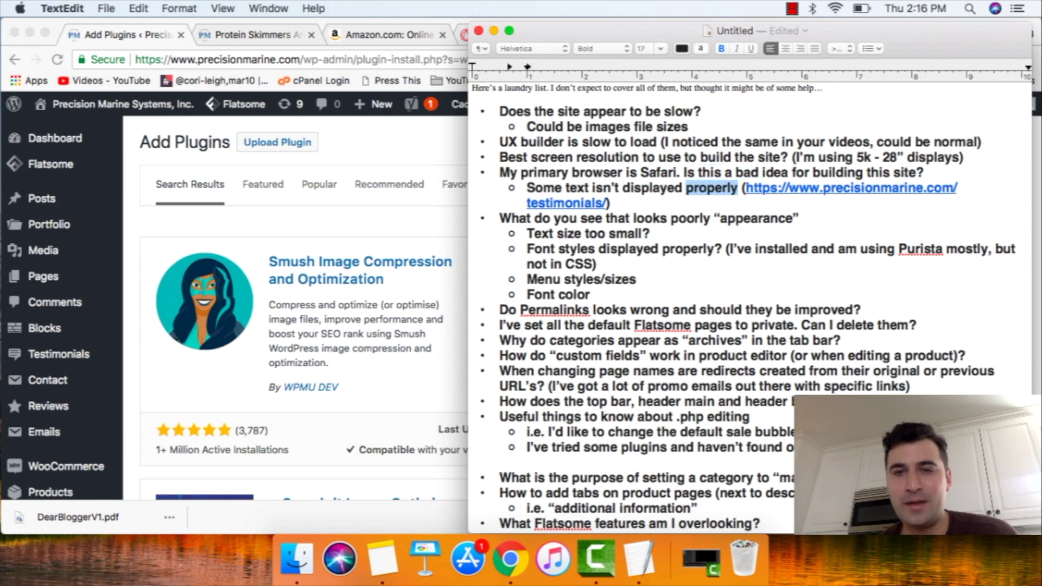
pyautogui.doubleClick(709, 172)
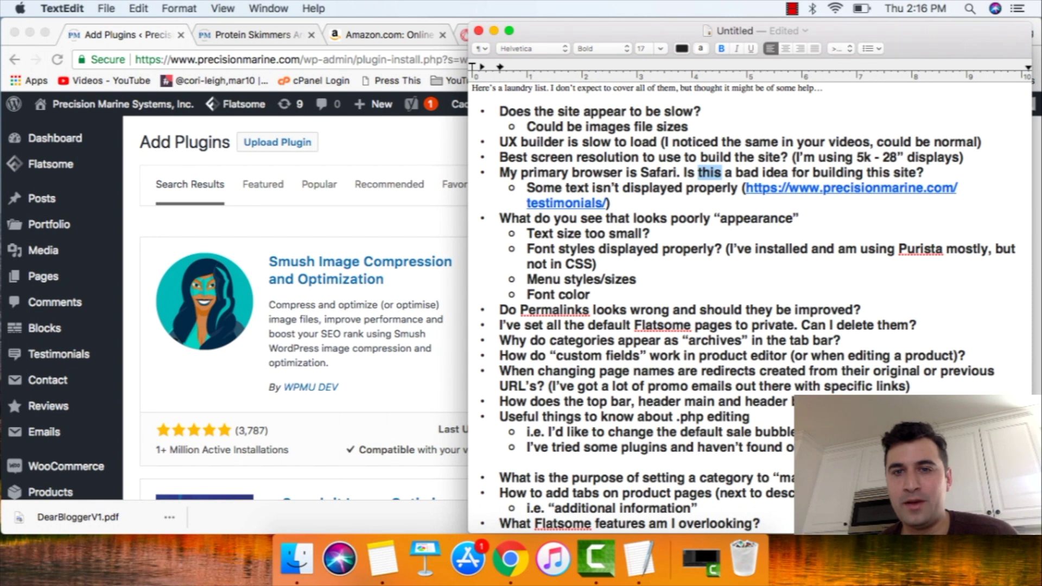
pyautogui.doubleClick(658, 172)
pyautogui.doubleClick(711, 188)
pyautogui.click(667, 187)
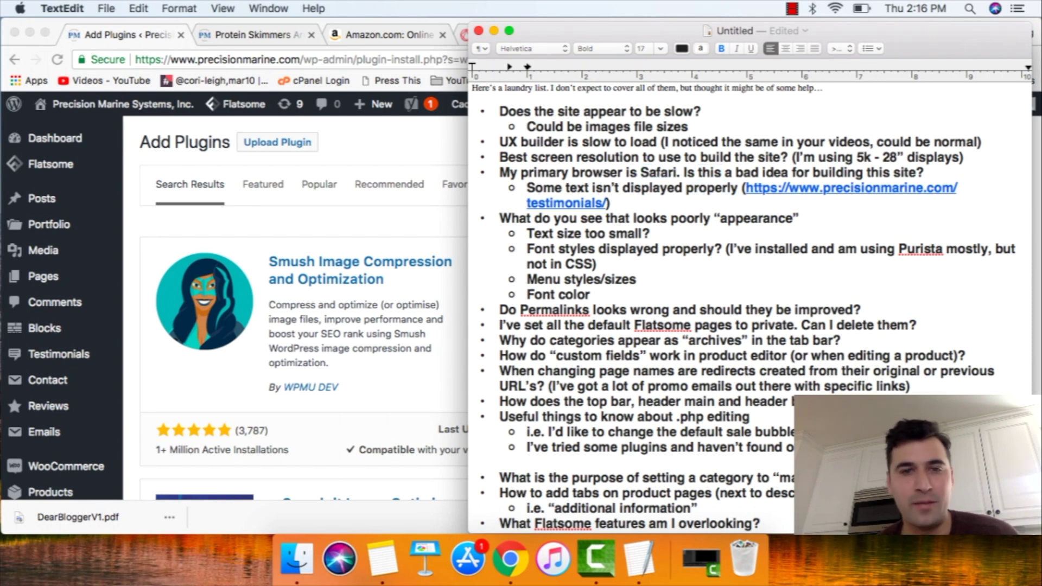
# Step: Switch back to Chrome and activate the Smush Image Compression and Optimization plugin
pyautogui.press('super+Tab')
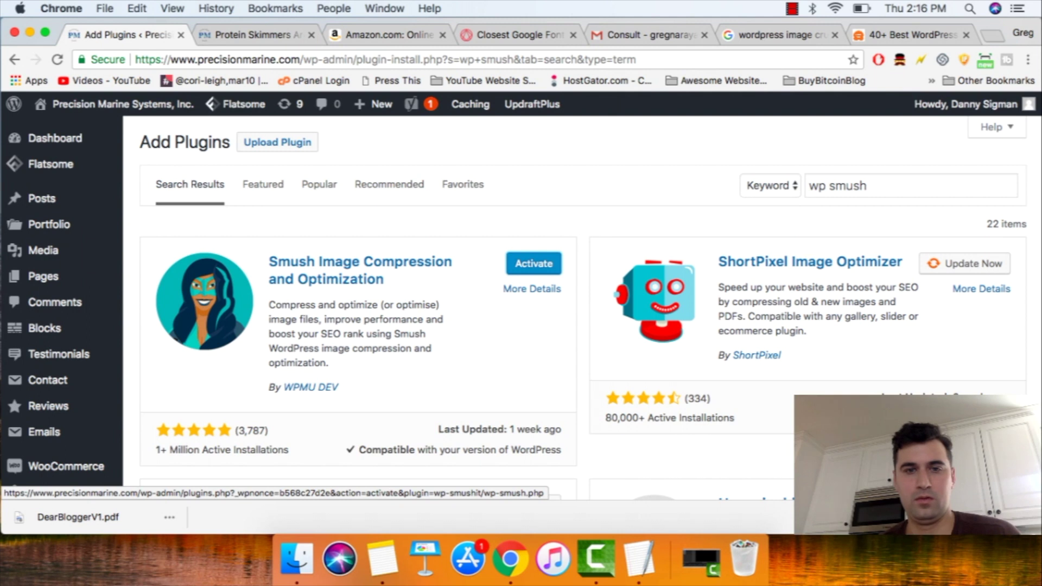
pyautogui.click(533, 264)
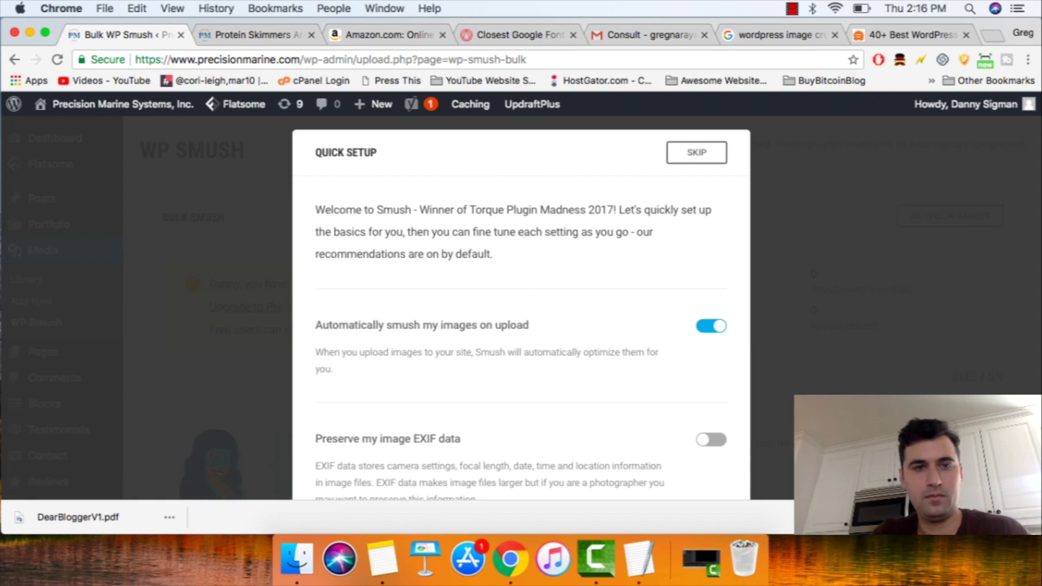
# Step: Review the Smush quick setup options for automatic smushing, EXIF data and resizing full size images
pyautogui.scroll(-10, 521, 304)
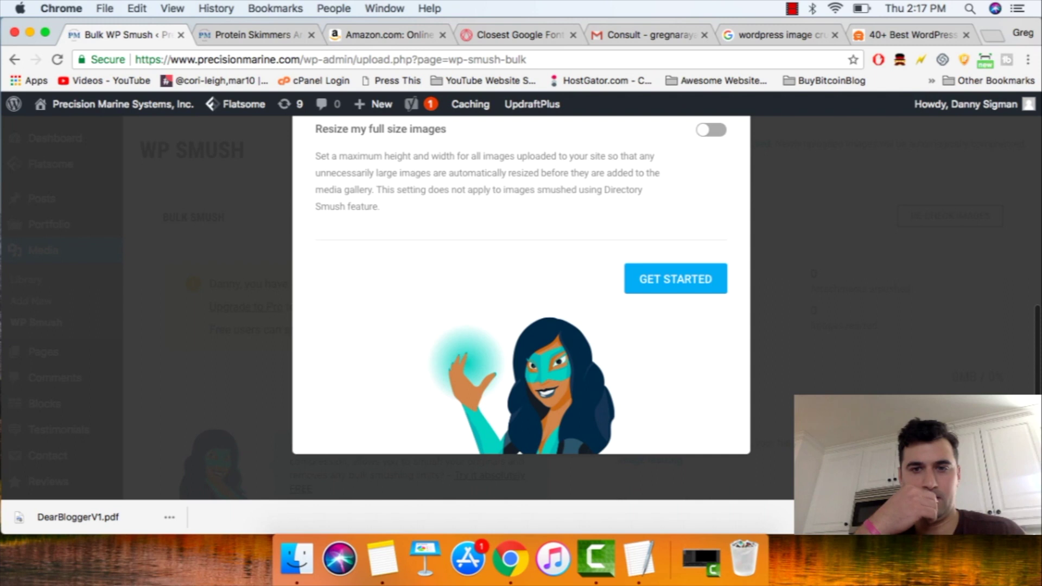
pyautogui.scroll(10, 521, 304)
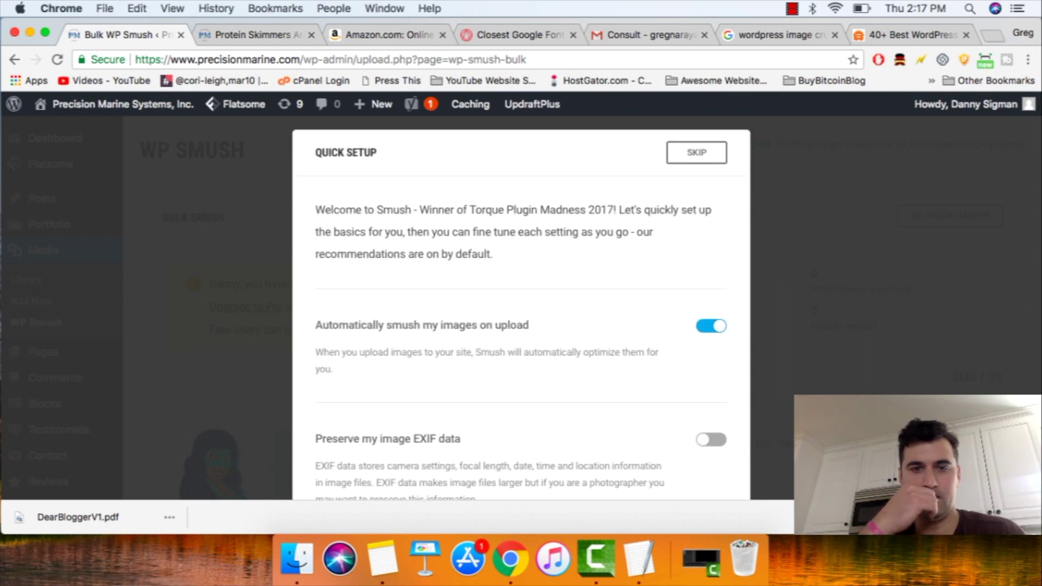
pyautogui.scroll(-3, 521, 304)
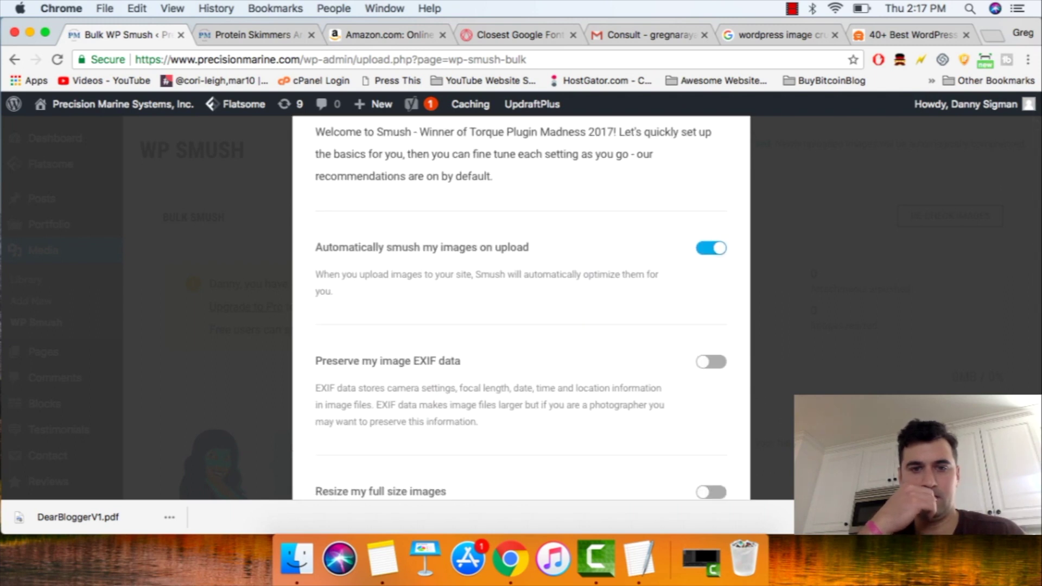
pyautogui.scroll(-4, 522, 304)
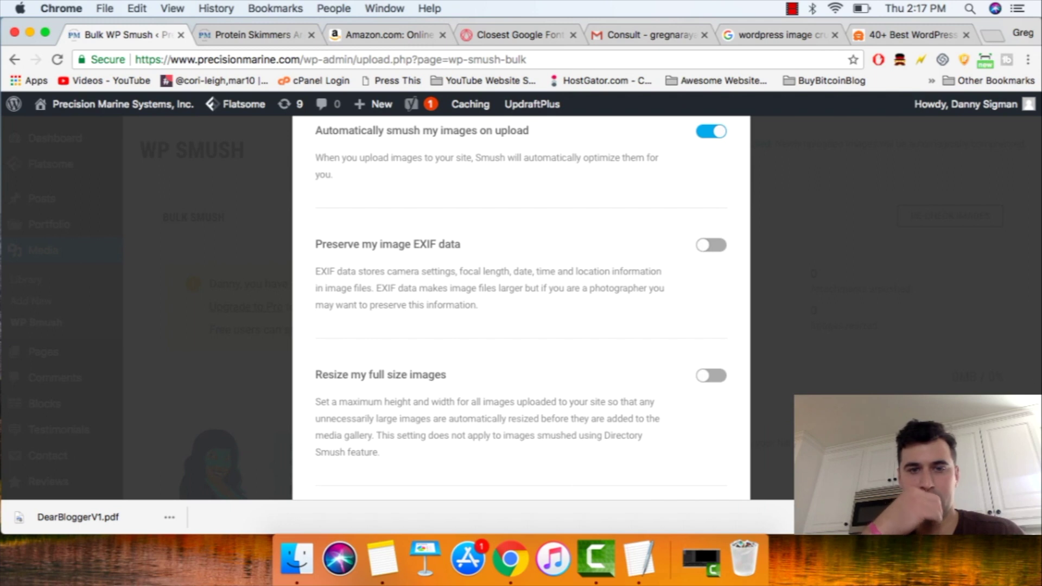
pyautogui.scroll(-4, 521, 304)
pyautogui.scroll(-5, 521, 303)
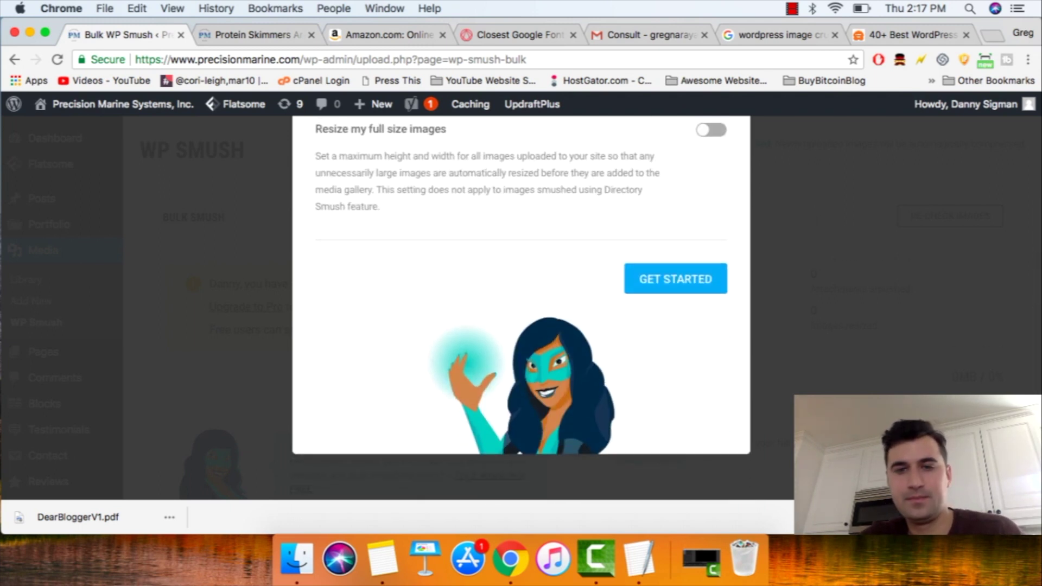
pyautogui.scroll(9, 521, 304)
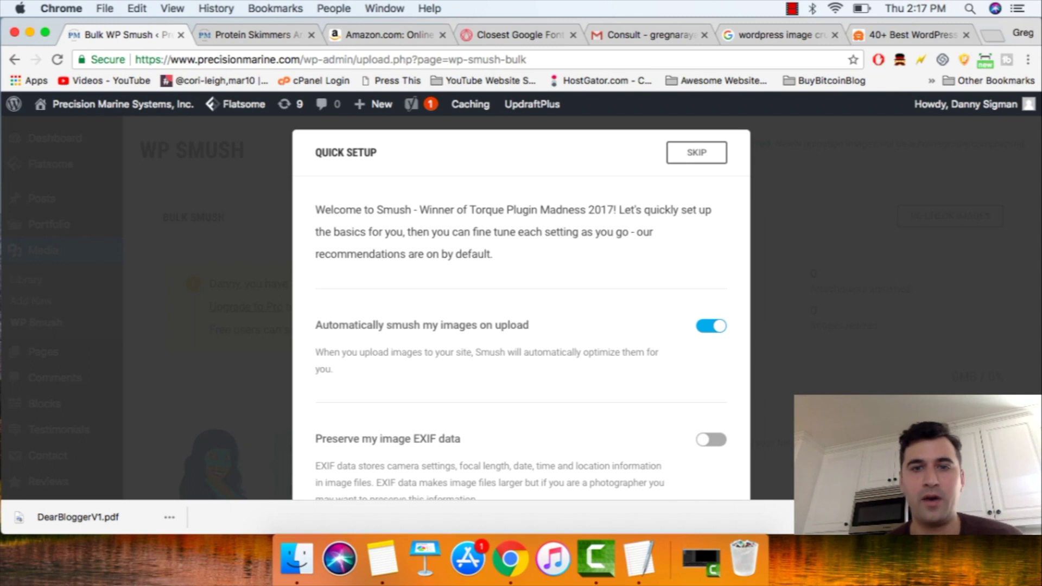
pyautogui.scroll(-1, 521, 307)
pyautogui.scroll(1, 521, 307)
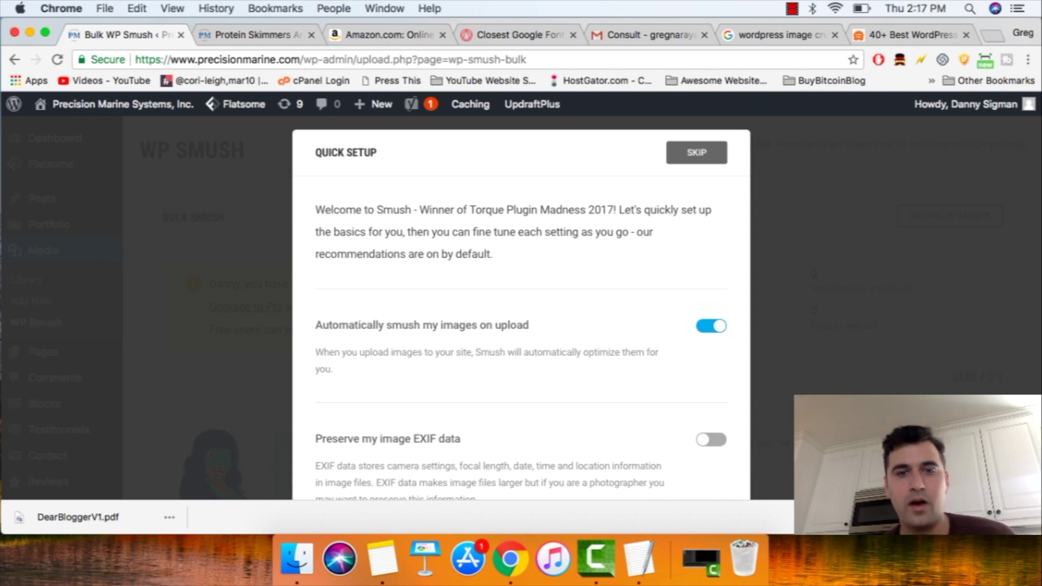
# Step: Skip the Smush quick setup and start a bulk smush of the site's images
pyautogui.click(697, 152)
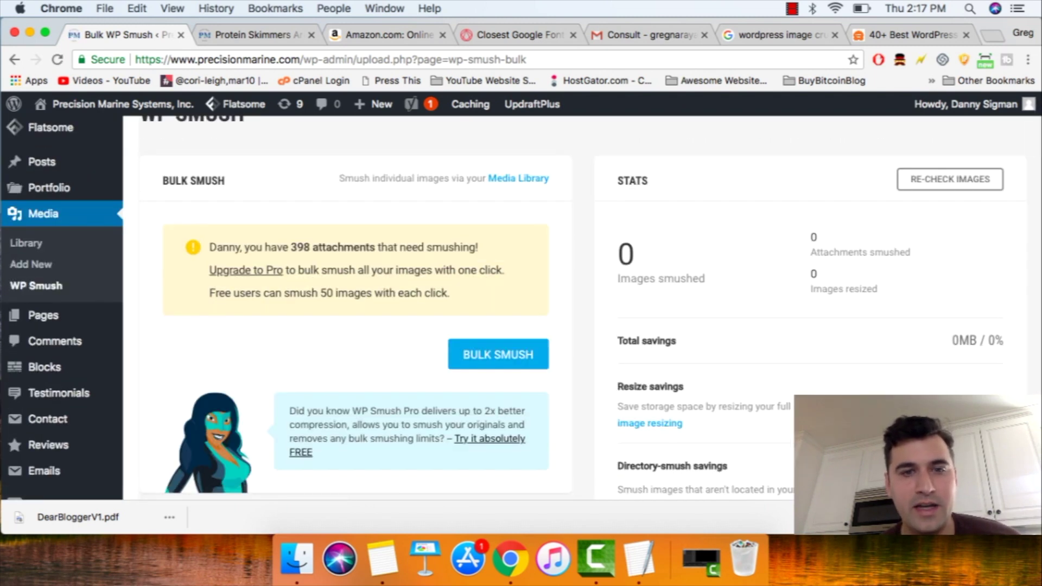
pyautogui.scroll(-1, 498, 336)
pyautogui.click(498, 321)
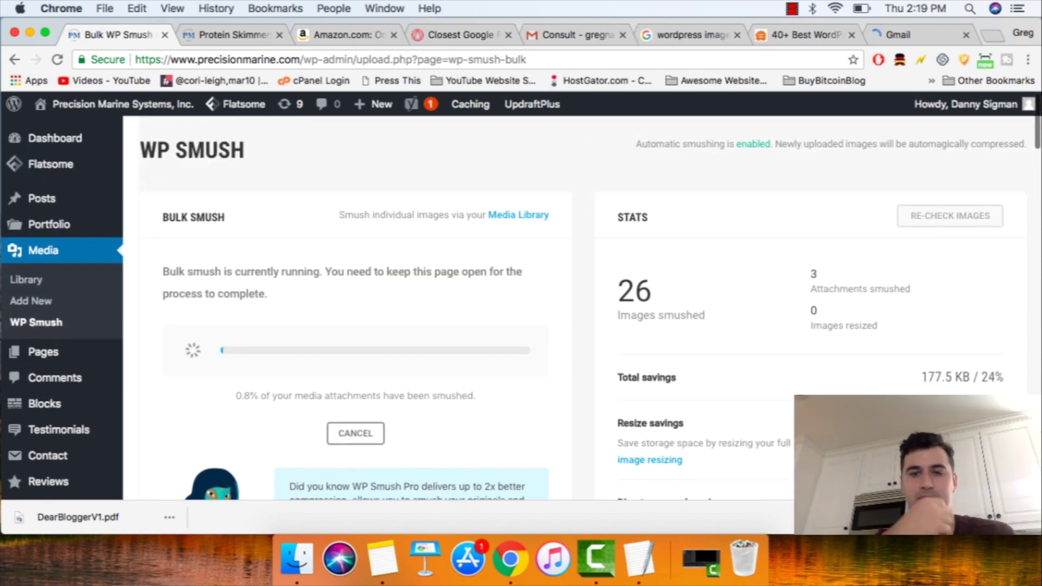
# Step: Switch to the TextEdit question list and add the note "(plugin to speed up site)" on an unbulleted line below the UX builder question
pyautogui.hotkey('ctrl', 'Up')
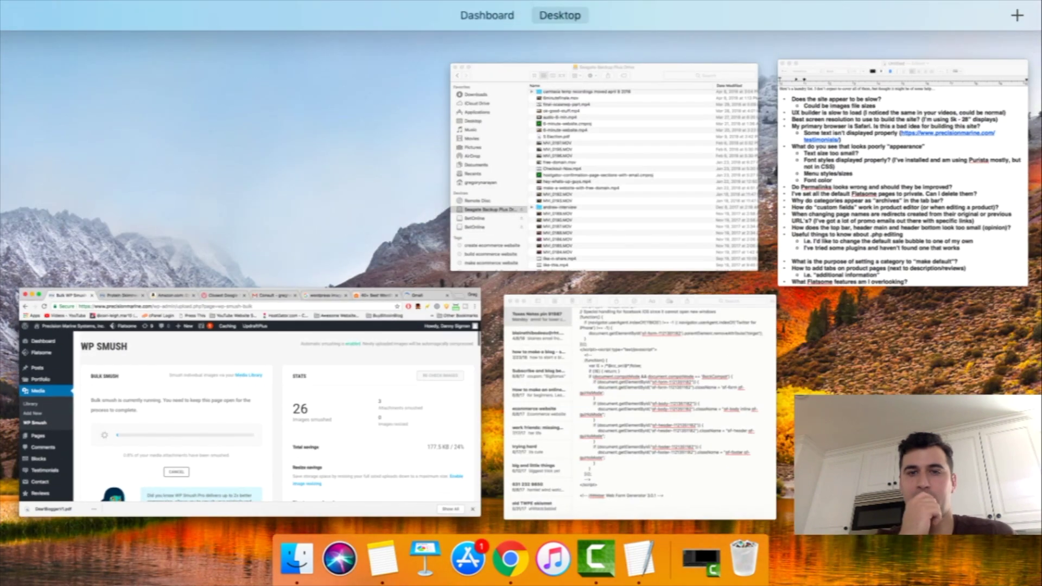
pyautogui.click(852, 133)
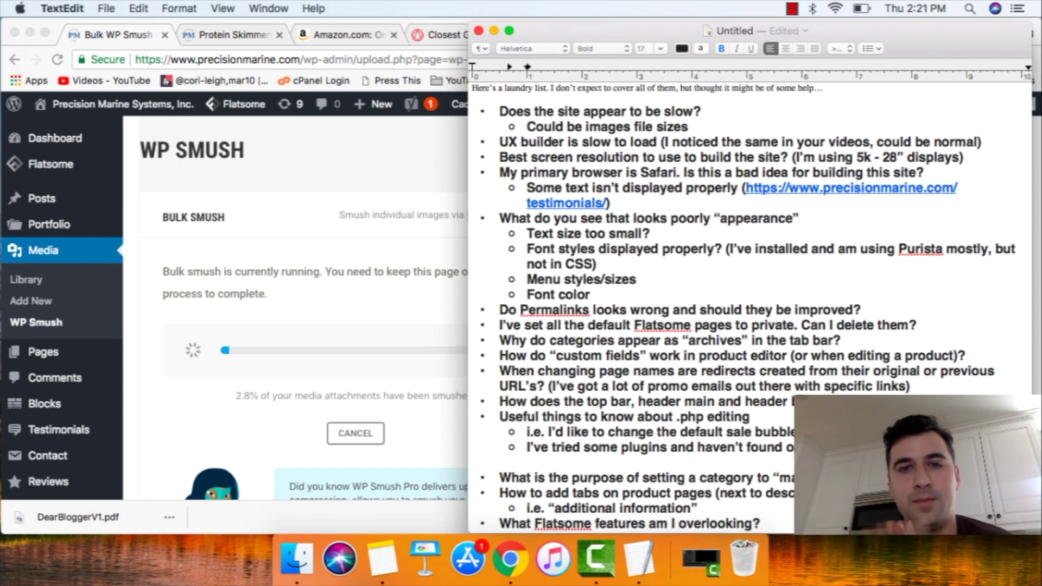
pyautogui.click(982, 142)
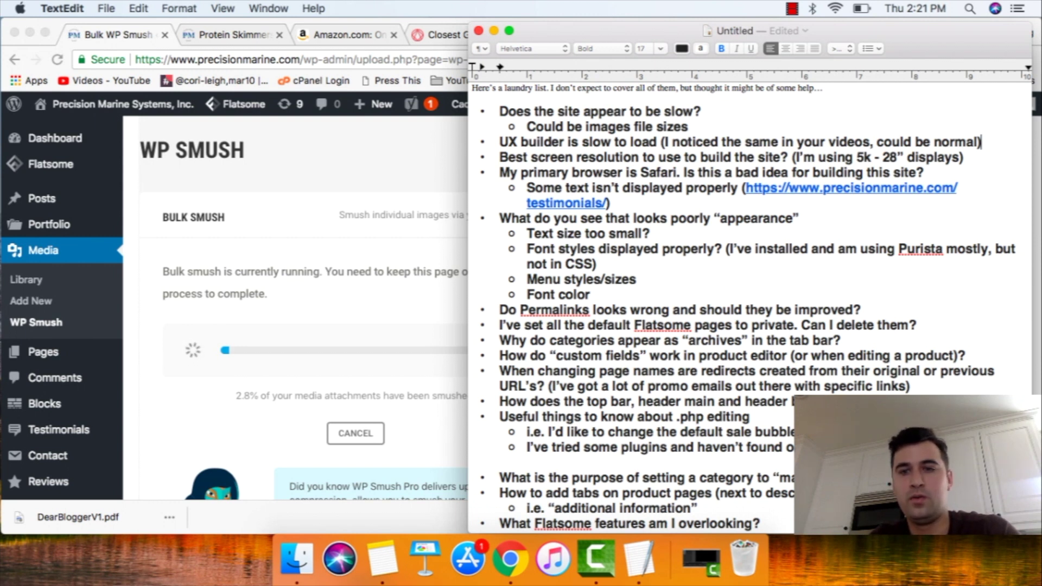
pyautogui.press('Return')
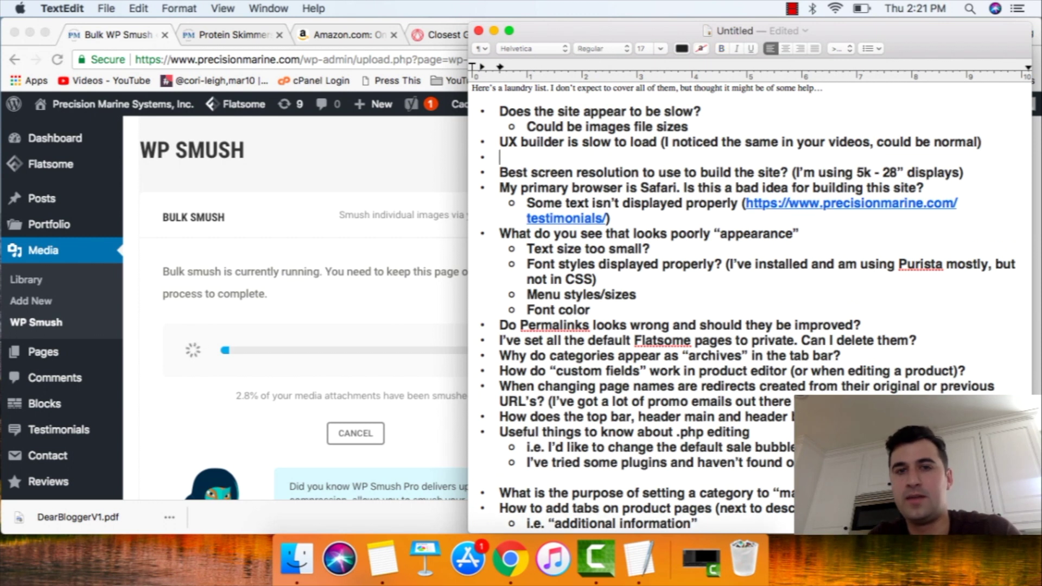
pyautogui.press('BackSpace')
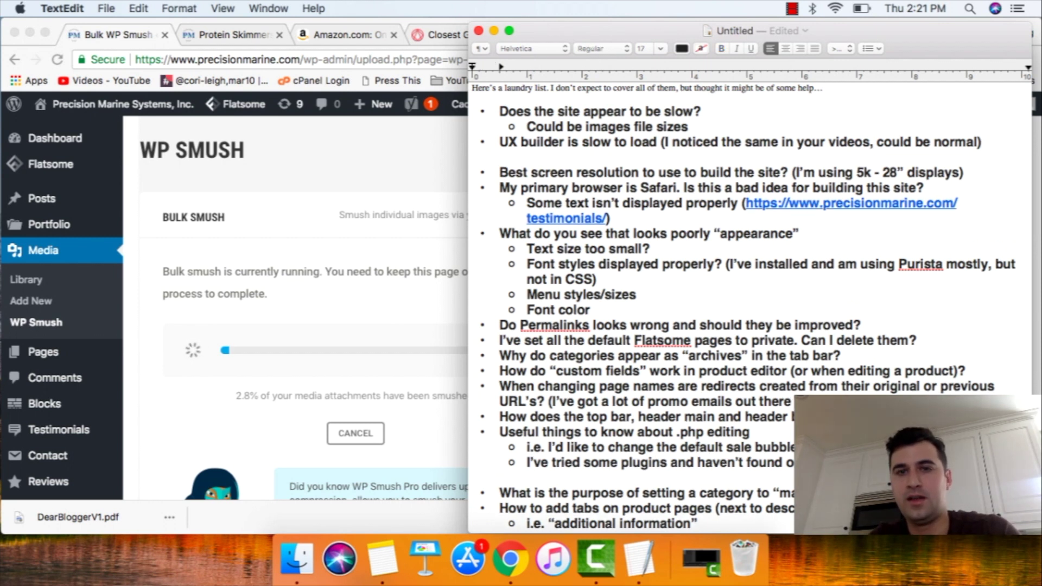
pyautogui.write('(')
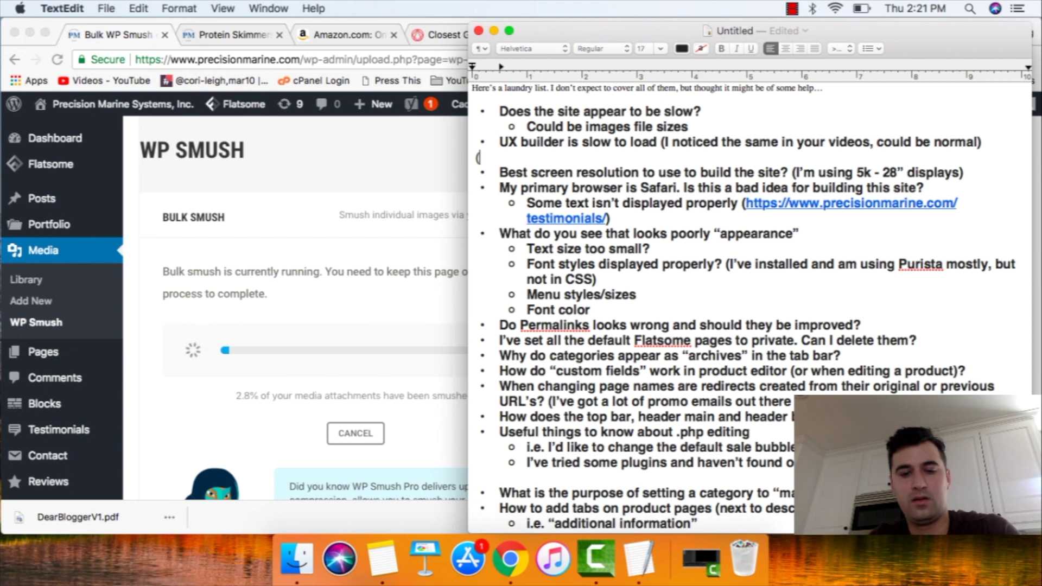
pyautogui.write('plugin to speed up site)')
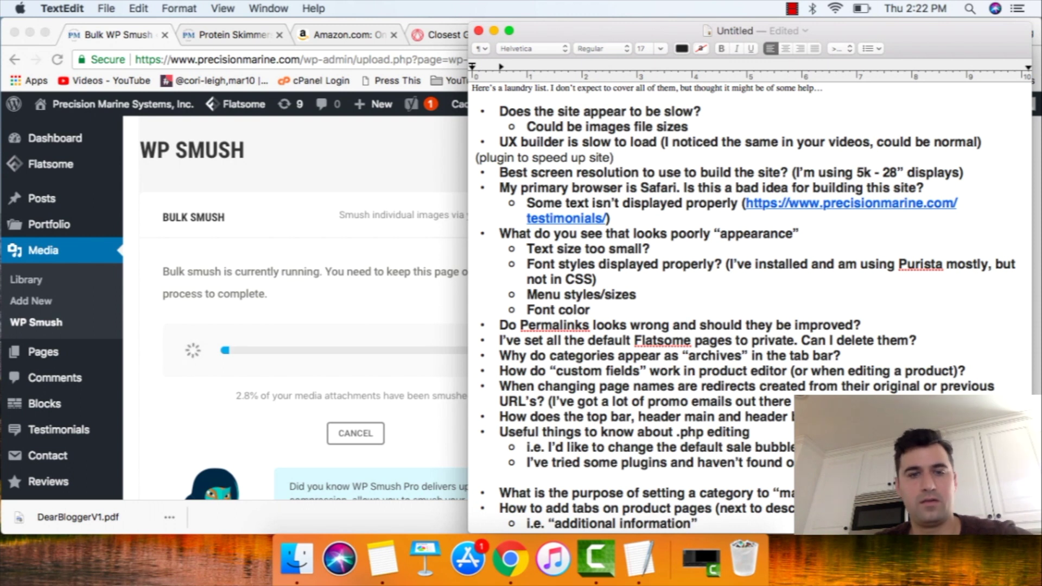
# Step: Check the bulk smush progress in Chrome, glancing back at the question list in between
pyautogui.press('super+Tab')
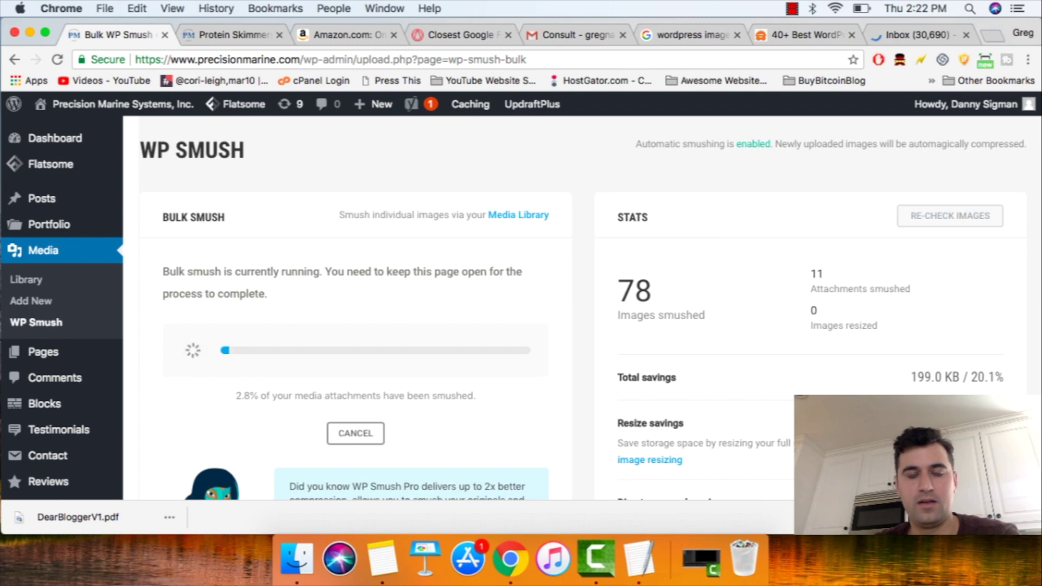
pyautogui.hotkey('ctrl', 'Up')
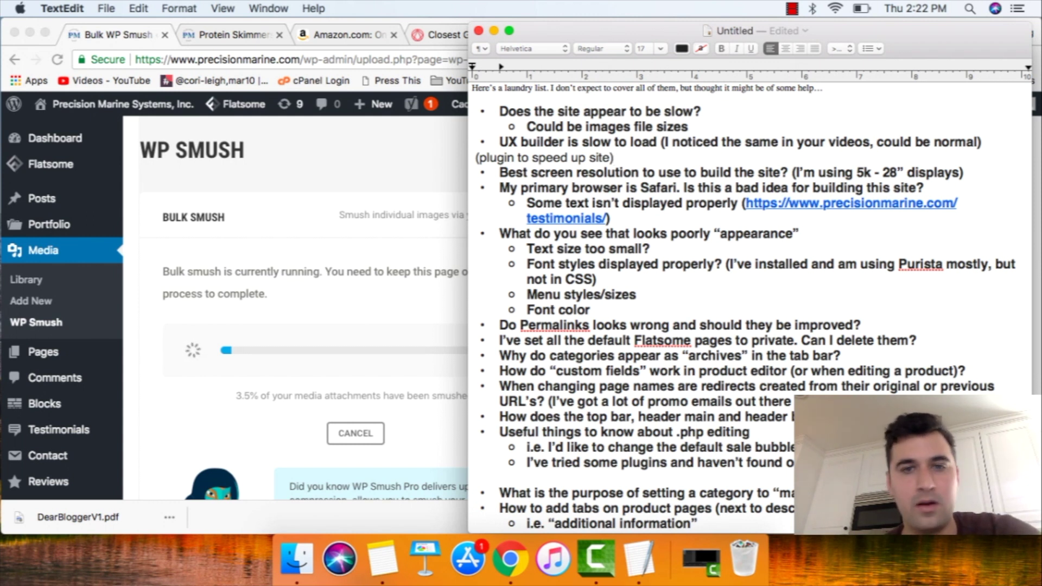
pyautogui.press('super+Tab')
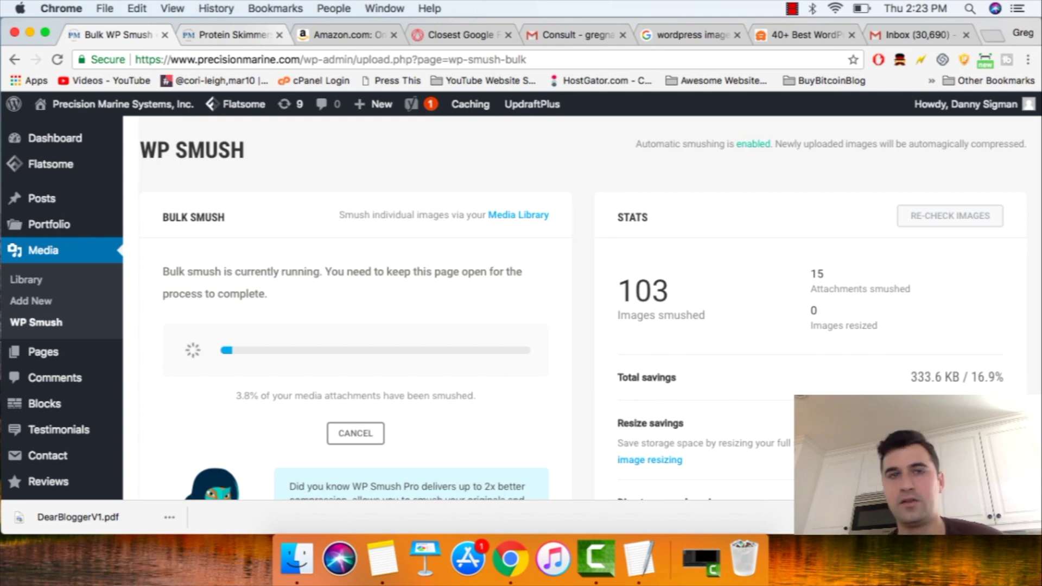
# Step: Load precisionmarine.com in a new tab, reload it to judge its speed, and look through the home page's product categories
pyautogui.press('super+t')
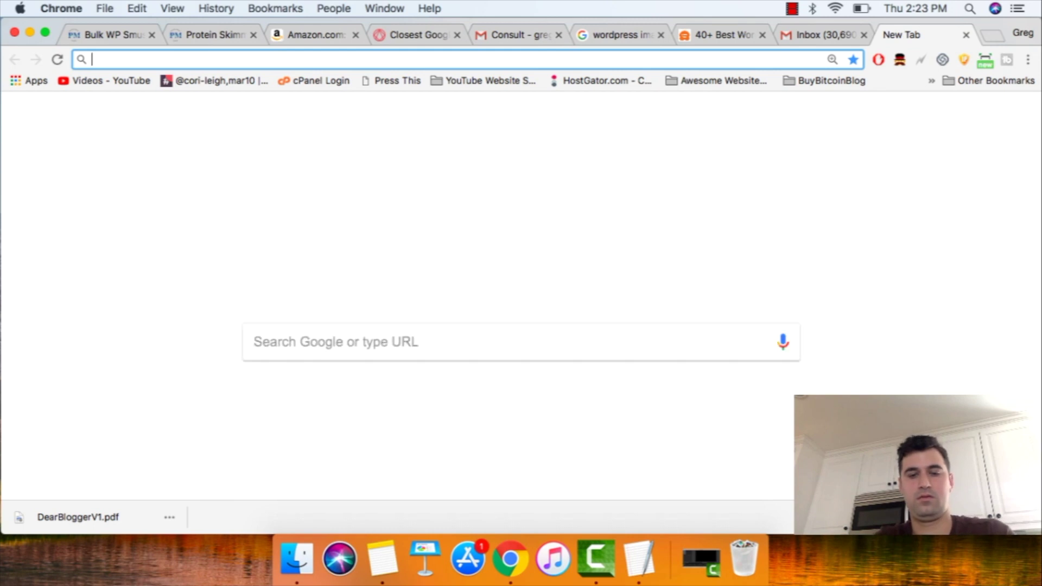
pyautogui.write('precisionmarine.com')
pyautogui.press('Return')
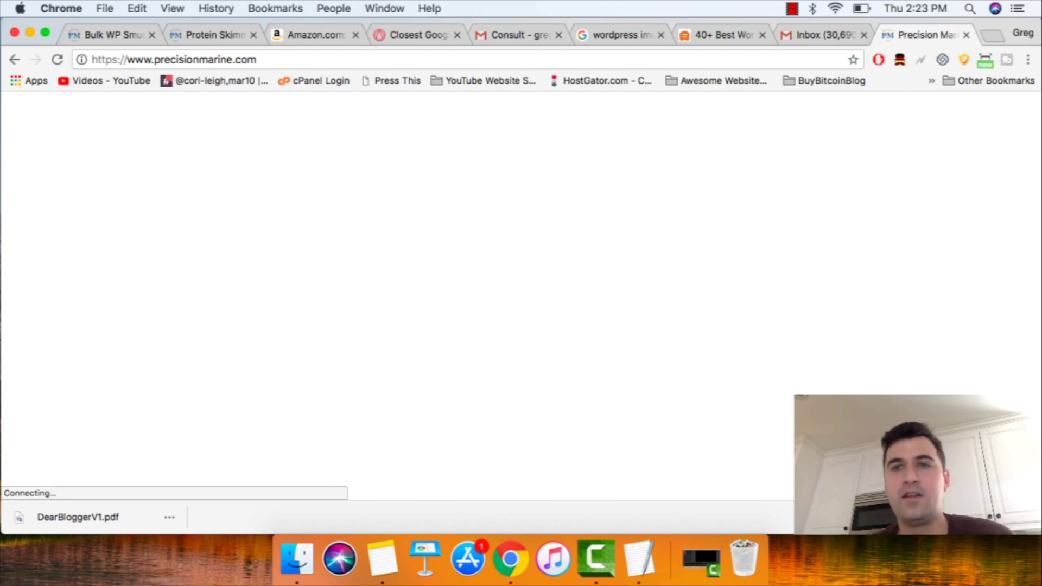
pyautogui.click(315, 59)
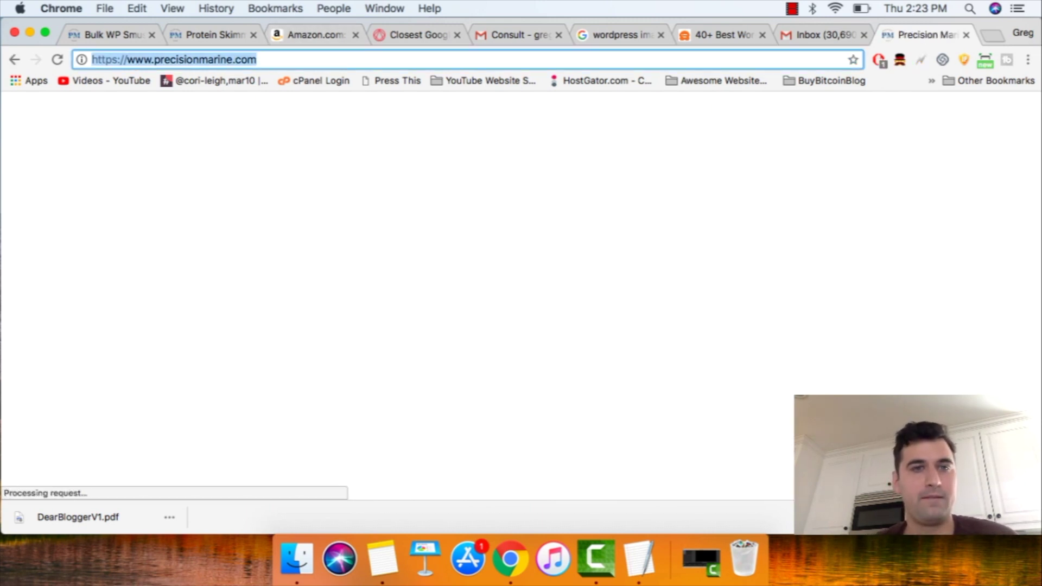
pyautogui.click(314, 60)
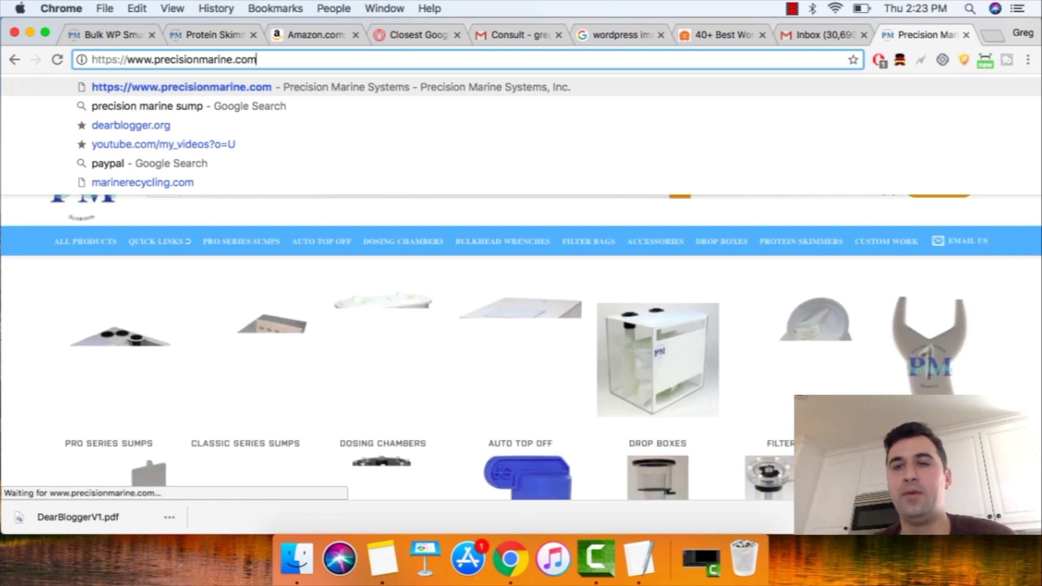
pyautogui.press('Return')
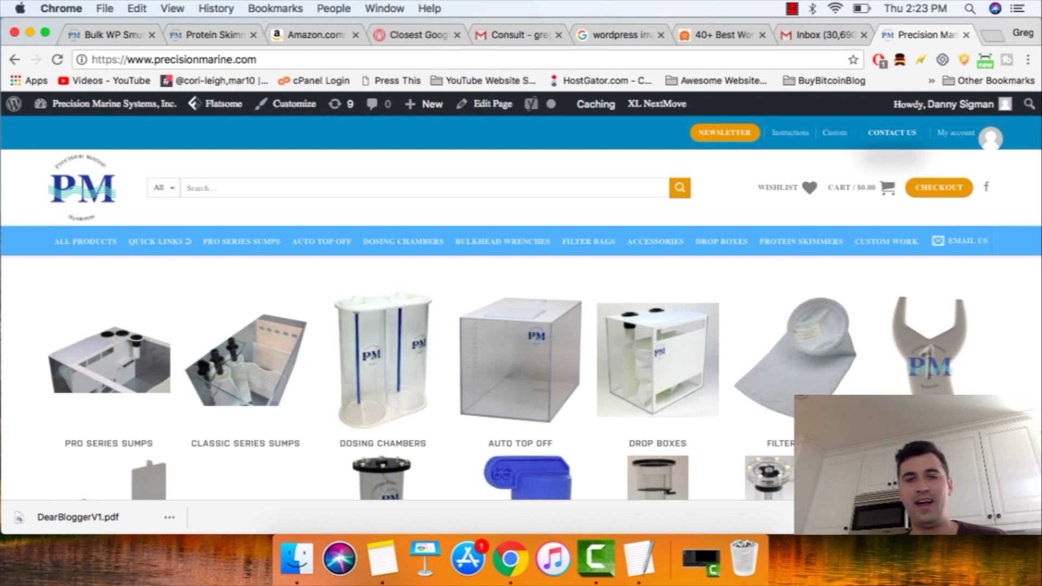
pyautogui.scroll(-2, 502, 440)
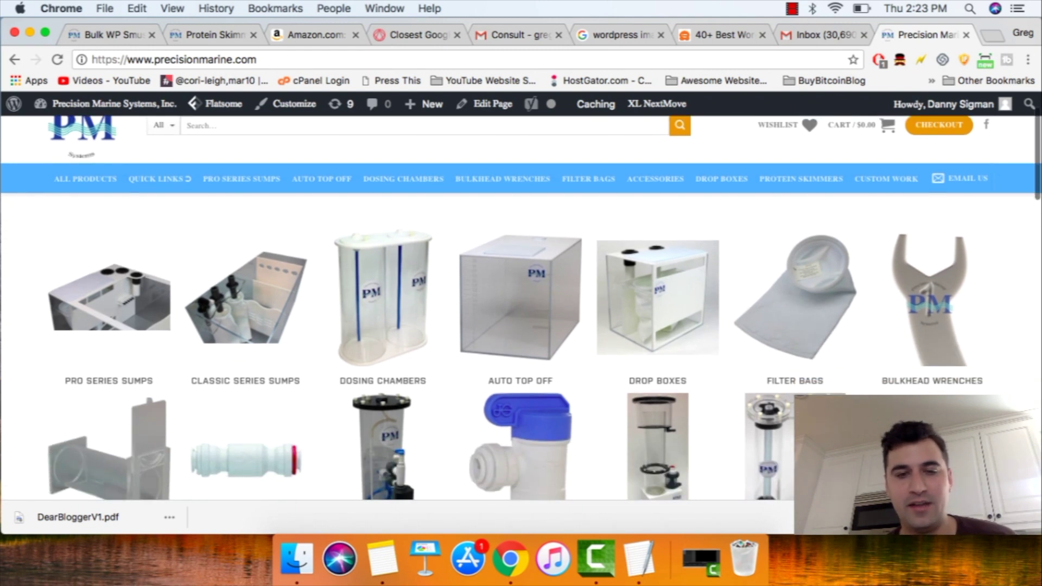
pyautogui.scroll(-5, 502, 325)
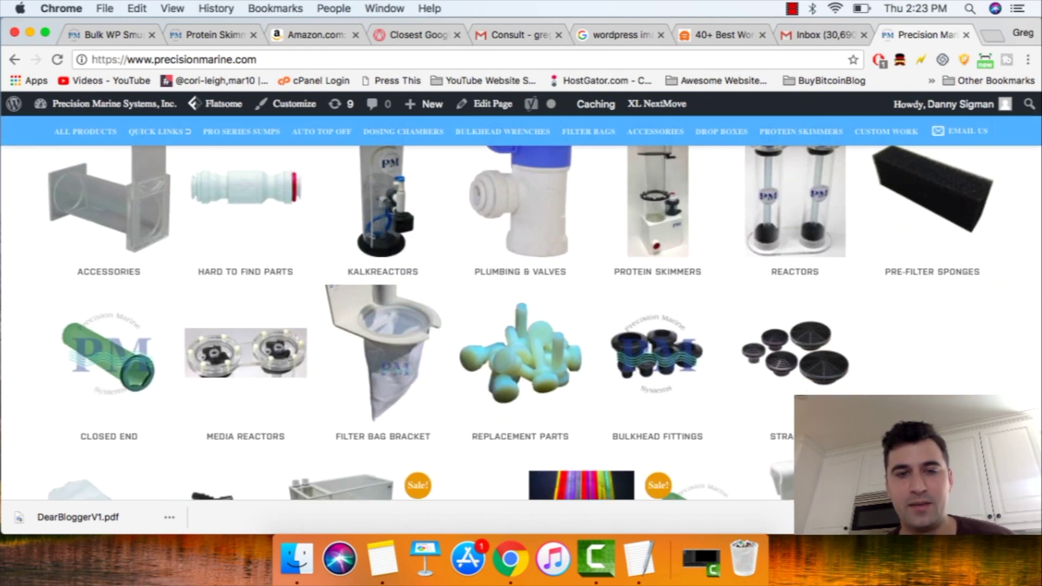
pyautogui.scroll(-5, 581, 325)
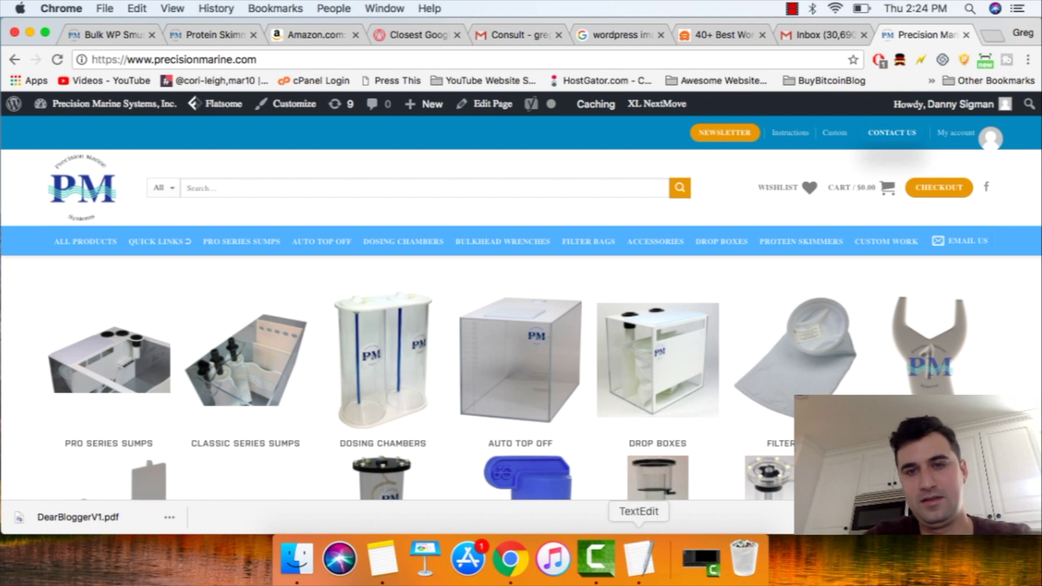
# Step: In the TextEdit question list, start a new line "(about page," below the plugin note and remove the stray space before that plugin note
pyautogui.click(639, 559)
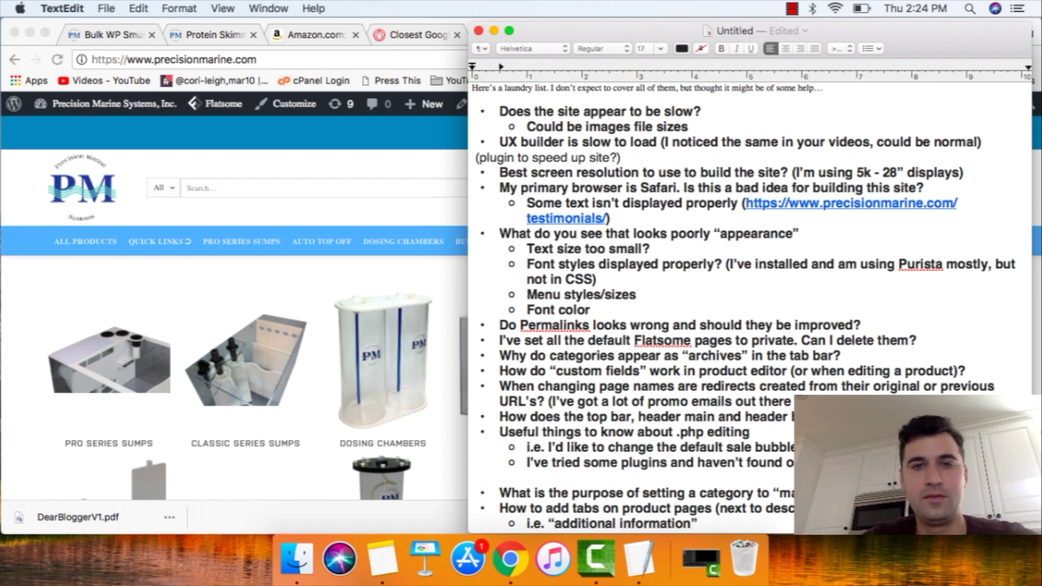
pyautogui.press('super+Tab')
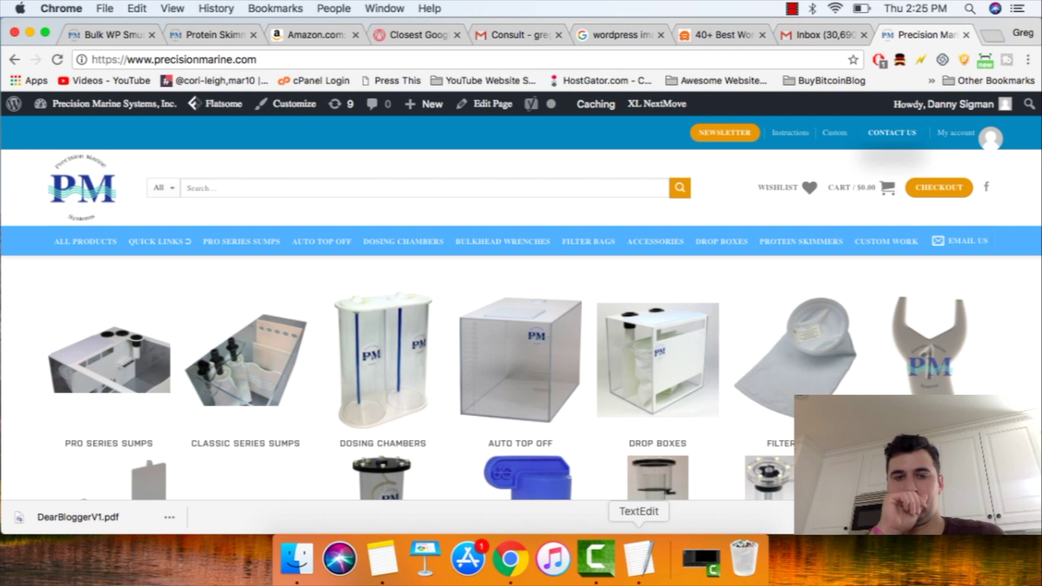
pyautogui.click(639, 557)
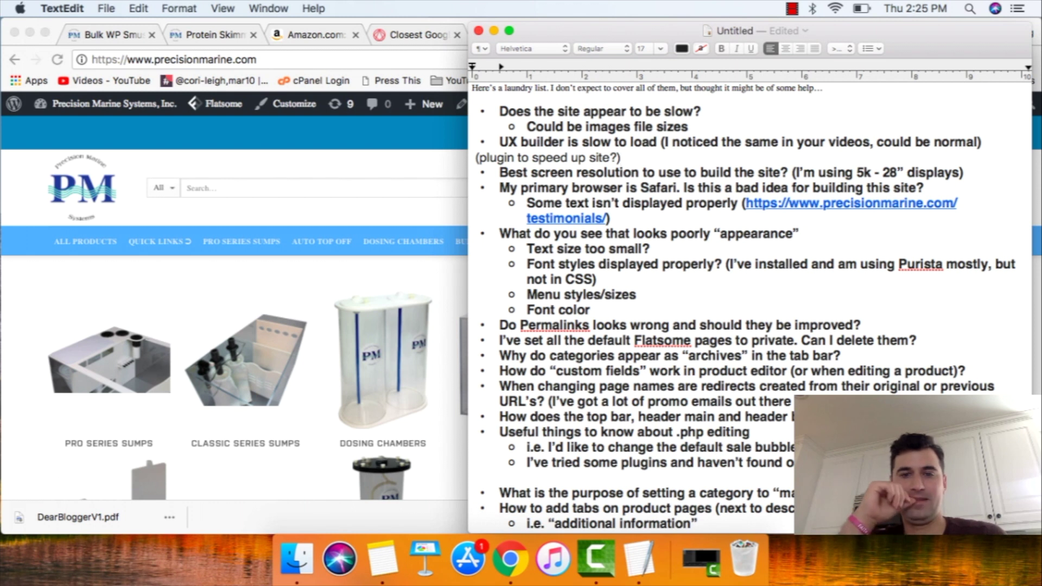
pyautogui.press('Return')
pyautogui.write('(about page,')
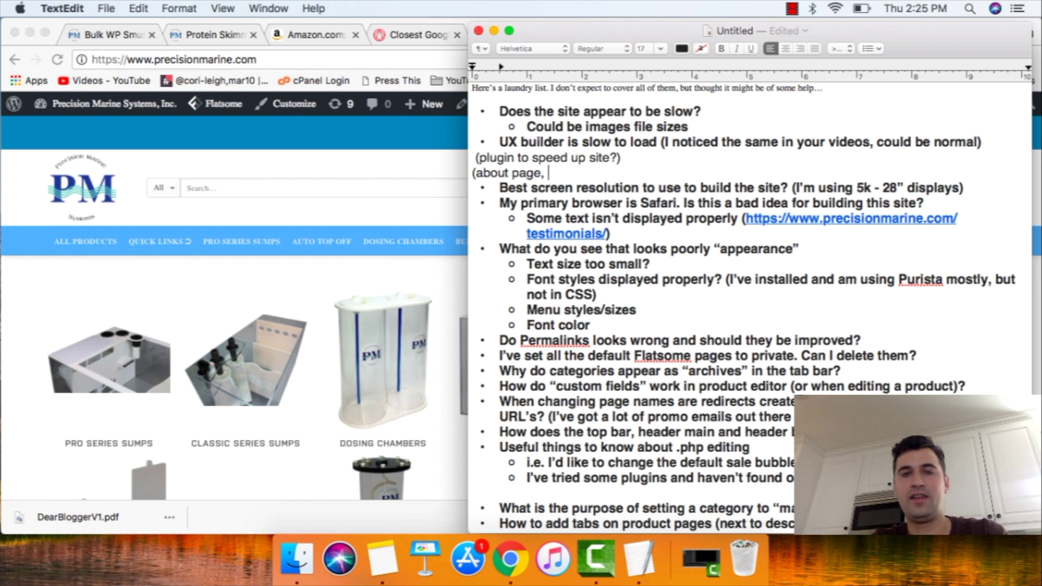
pyautogui.click(476, 157)
pyautogui.press('BackSpace')
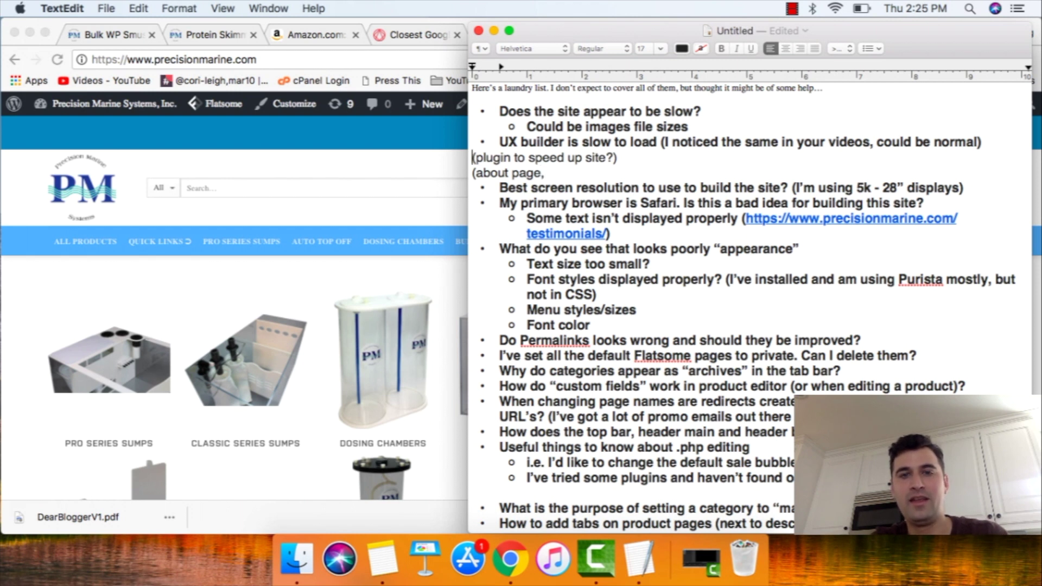
# Step: Complete the about page note with a question about an interview, naming the person, followed by "put it into words)"
pyautogui.click(548, 172)
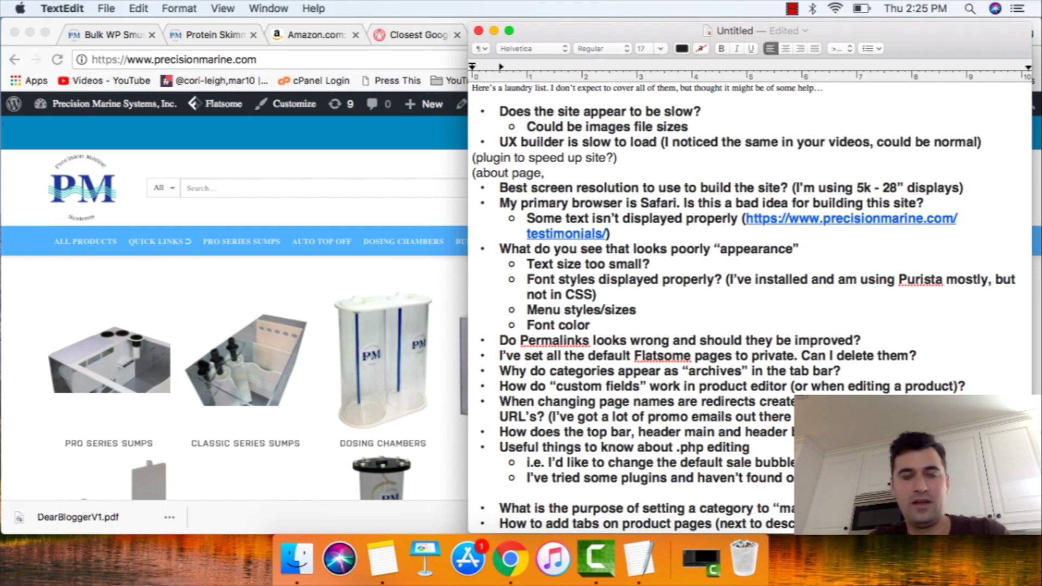
pyautogui.write('Jon')
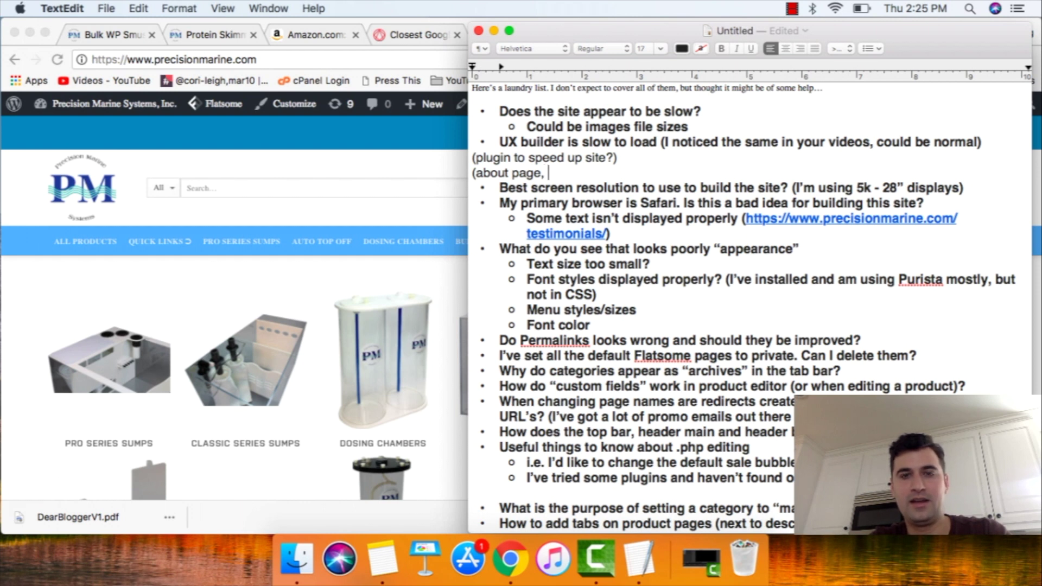
pyautogui.press('BackSpace')
pyautogui.press('BackSpace')
pyautogui.press('BackSpace')
pyautogui.write('Jon i')
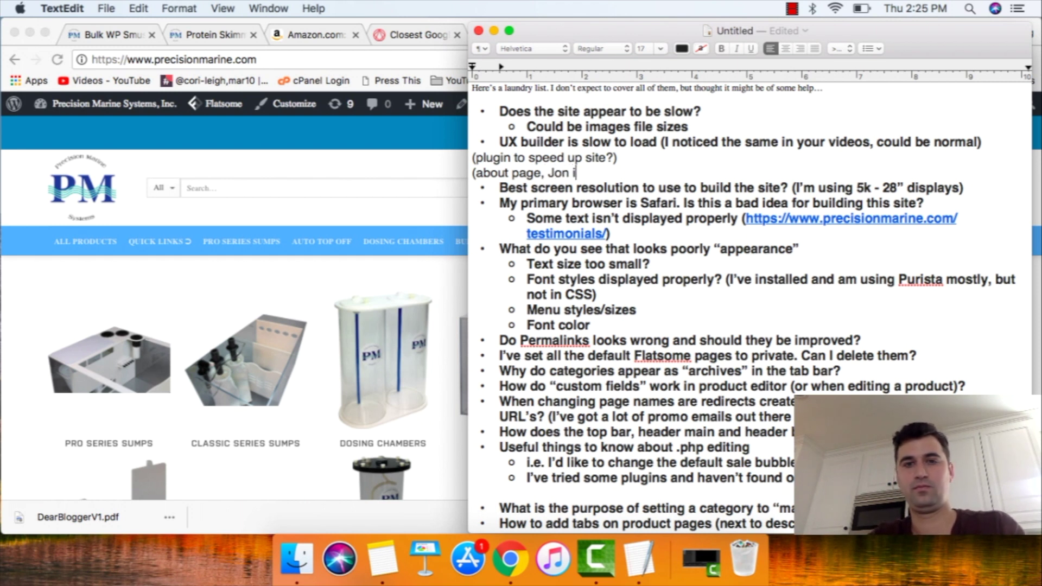
pyautogui.write('nterview?')
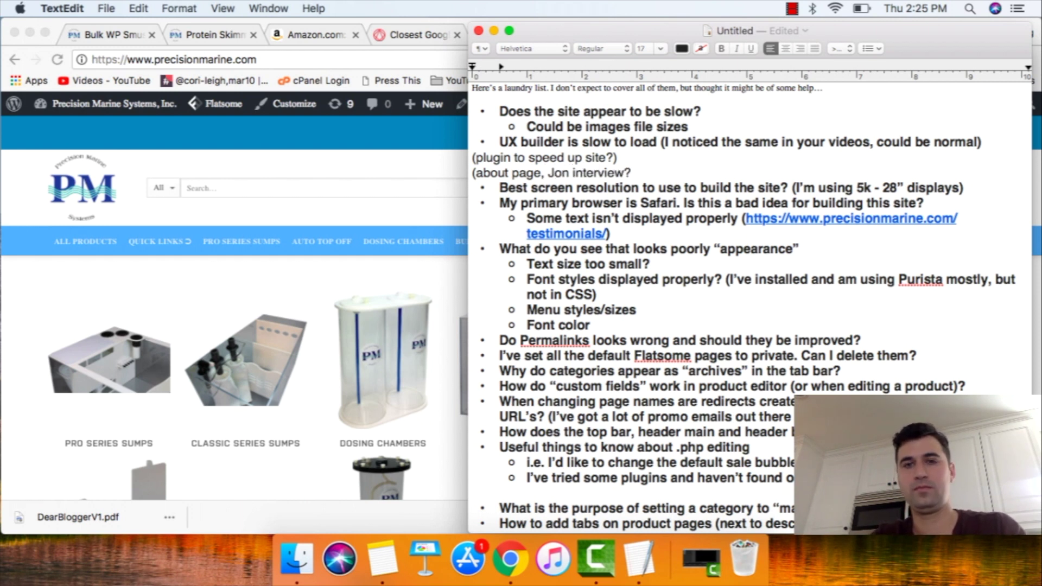
pyautogui.write(')')
pyautogui.press('BackSpace')
pyautogui.write('put in')
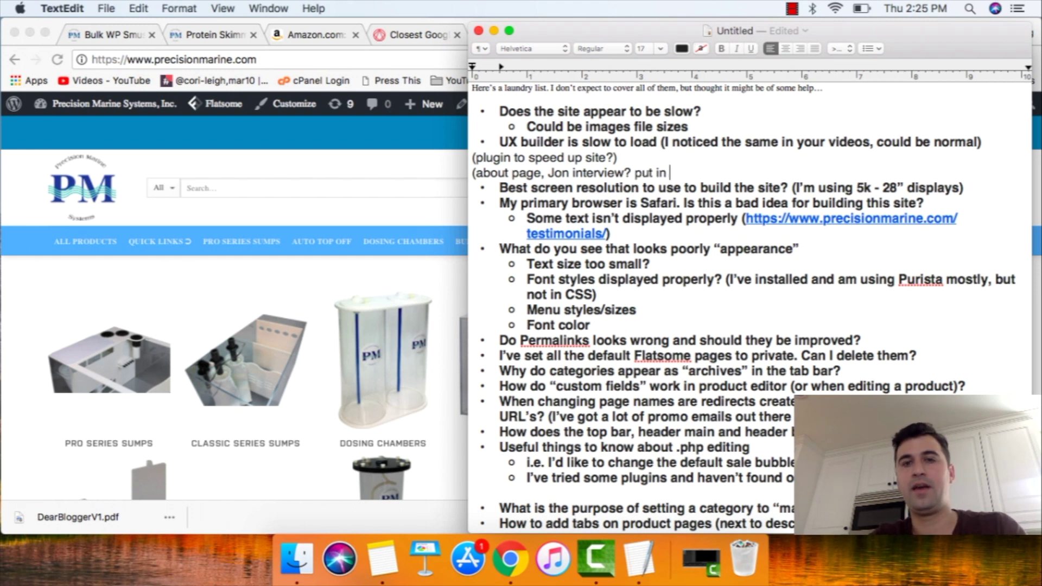
pyautogui.press('BackSpace')
pyautogui.press('BackSpace')
pyautogui.write('t into')
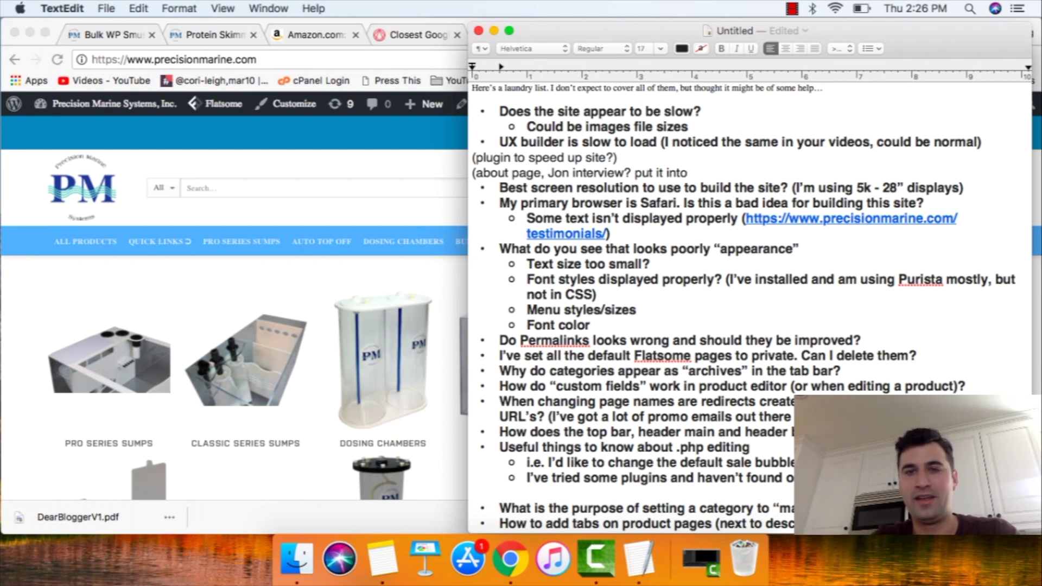
pyautogui.write('words)')
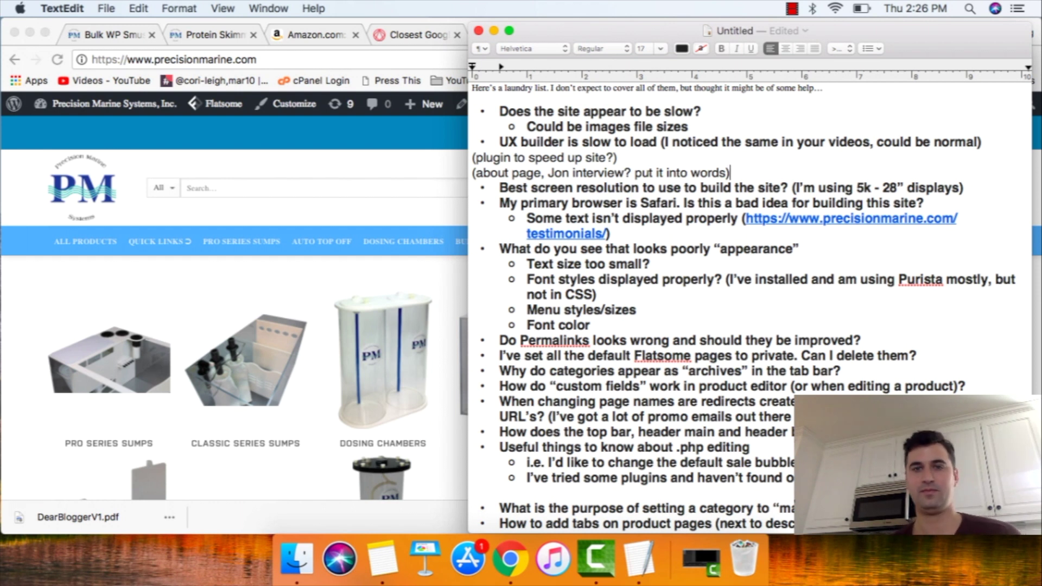
# Step: Insert ":) been in industry for 4 years." after the interview question in the about page note
pyautogui.click(635, 173)
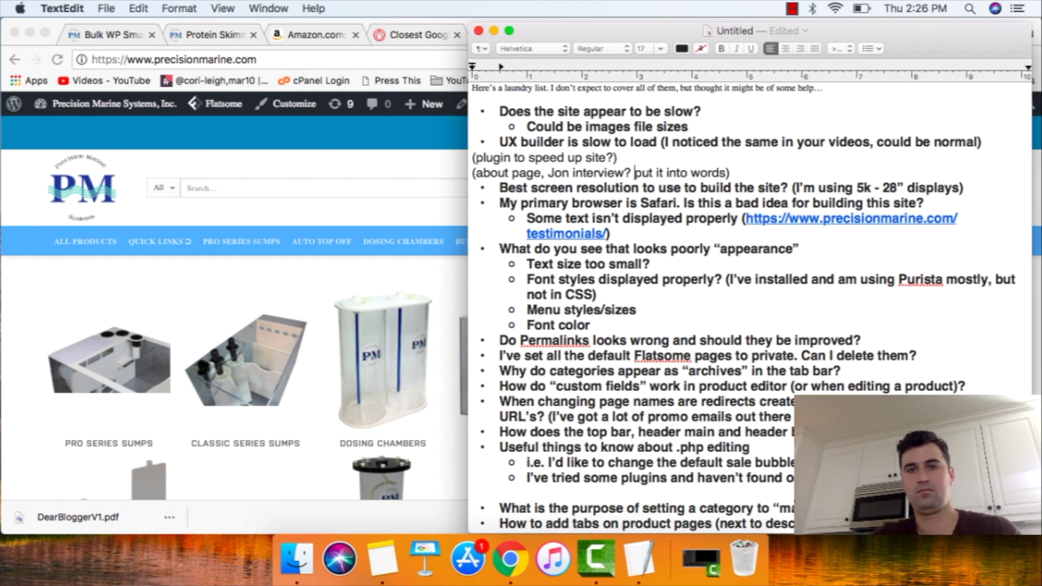
pyautogui.press('BackSpace')
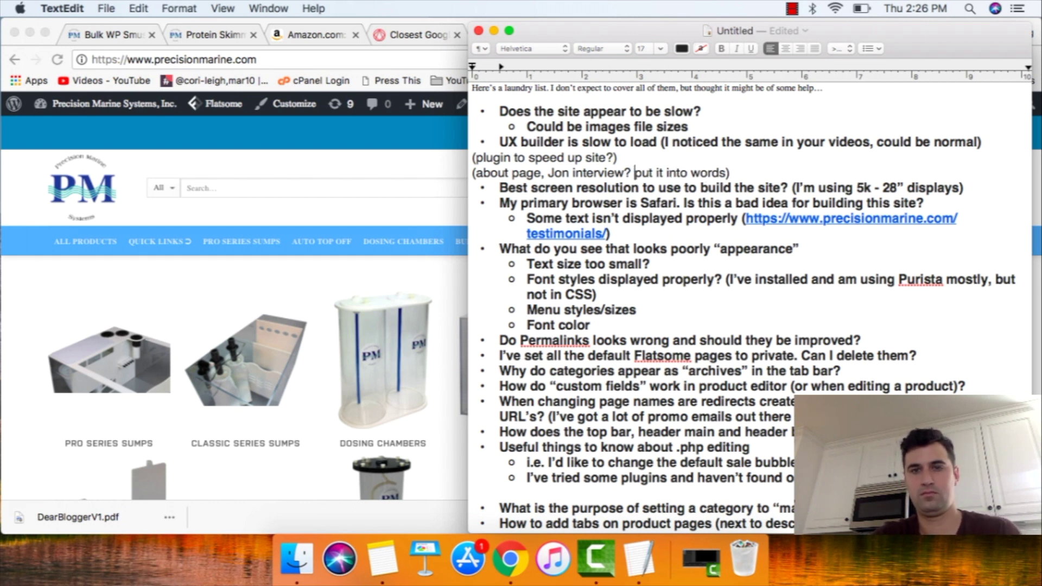
pyautogui.write('been in indus')
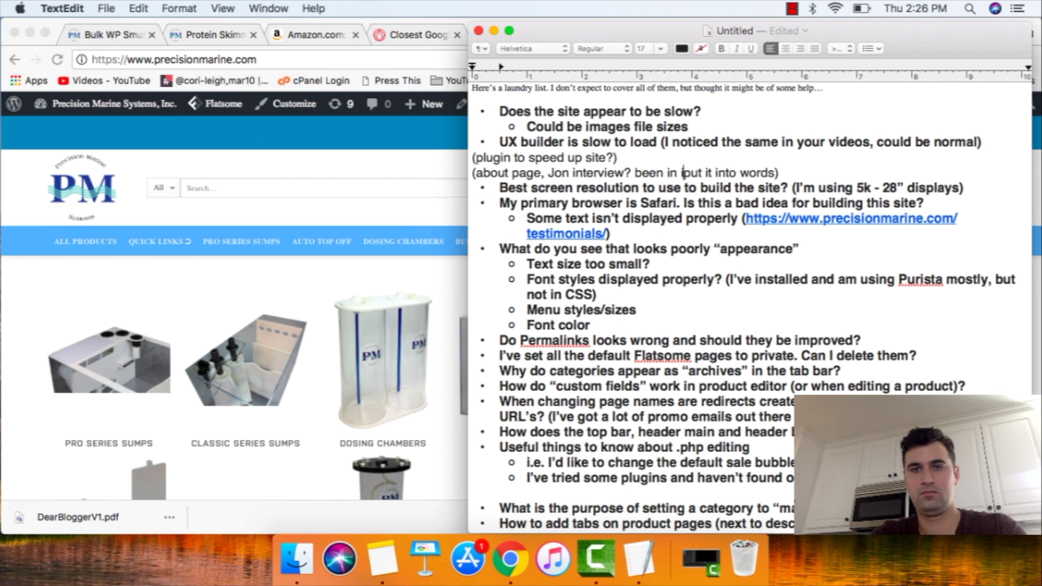
pyautogui.write('try for 4 years')
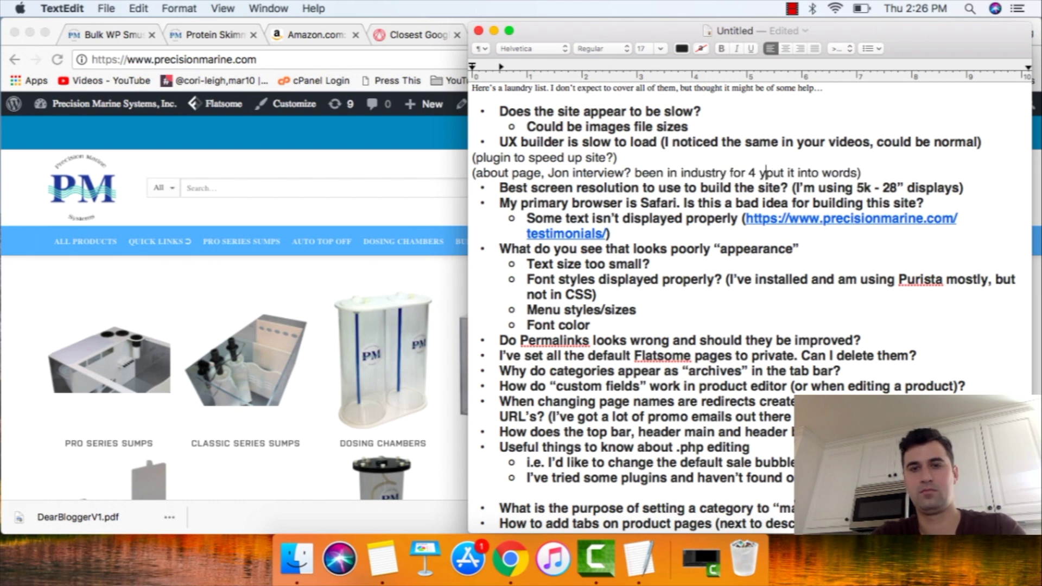
pyautogui.write('.')
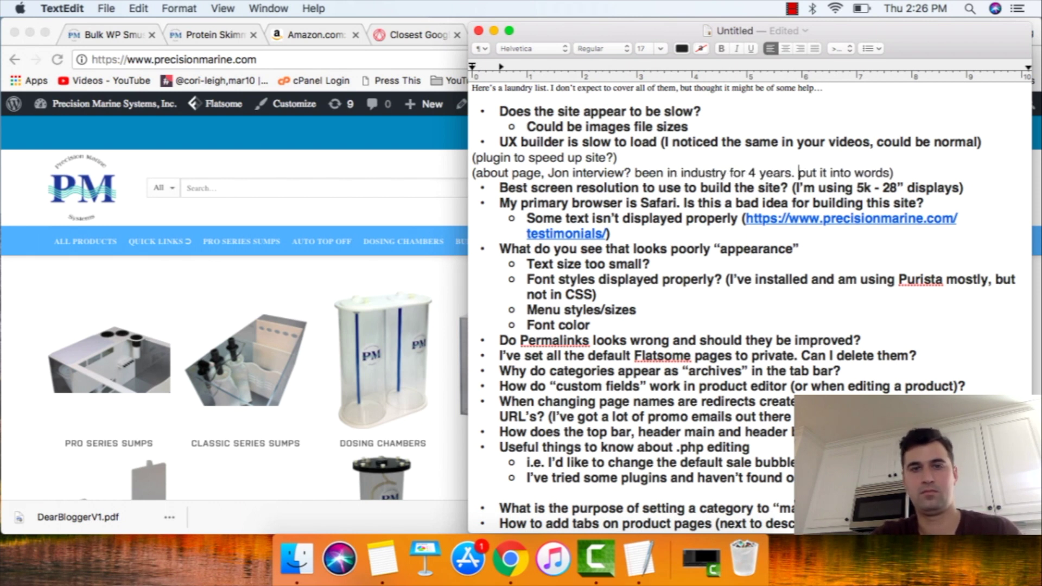
pyautogui.click(635, 173)
pyautogui.write(':)')
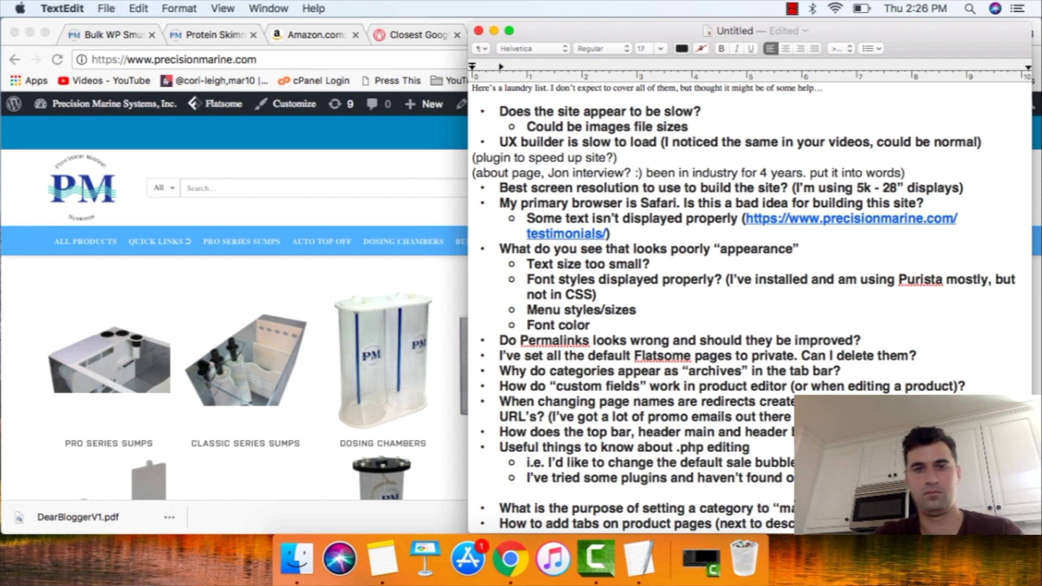
# Step: Switch to Chrome and check the bulk smush progress on the WP Smush page, glancing at the Gmail inbox in between
pyautogui.click(510, 559)
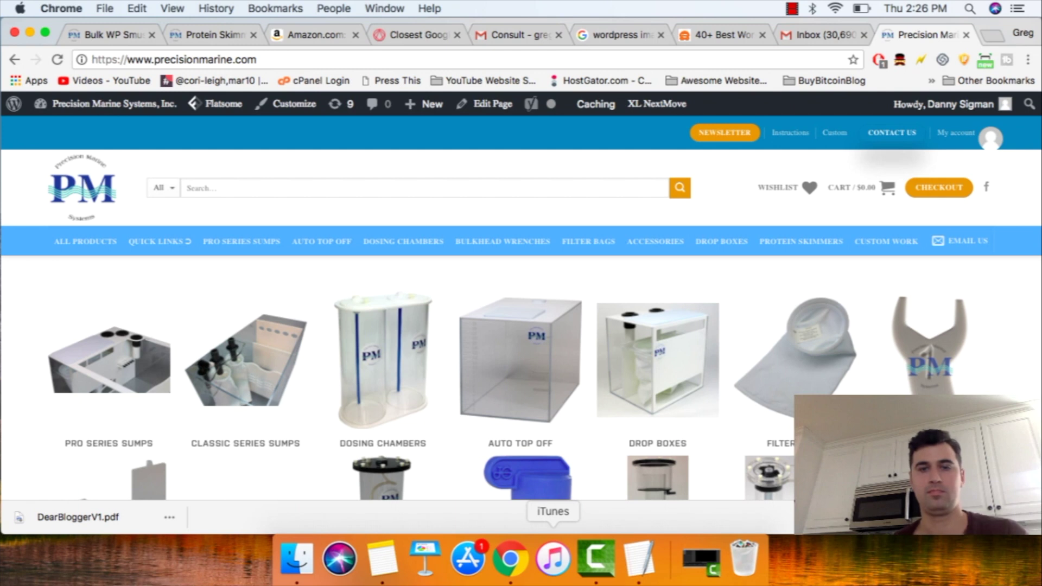
pyautogui.click(113, 34)
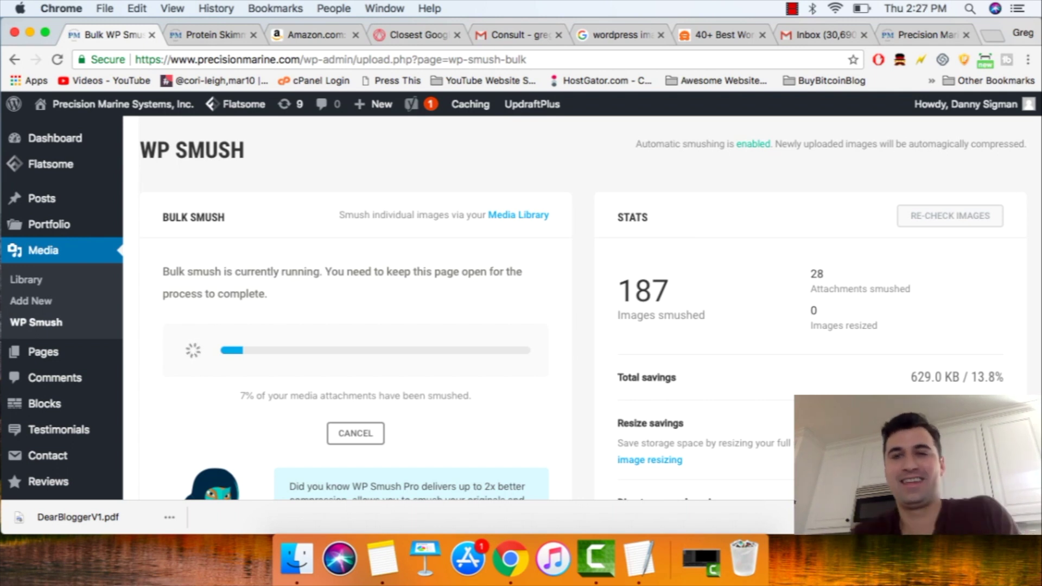
pyautogui.press('super+8')
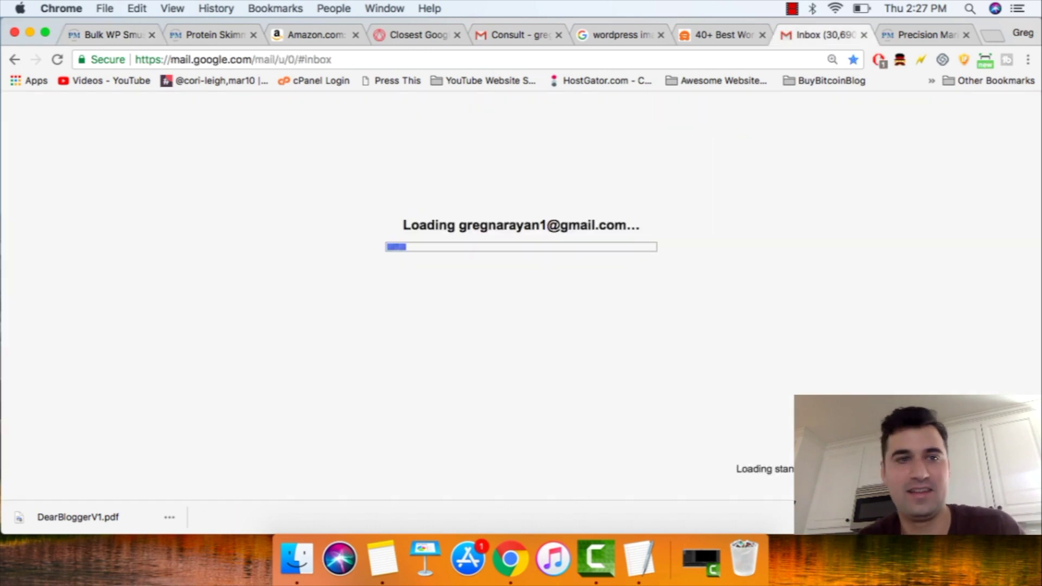
pyautogui.press('super+1')
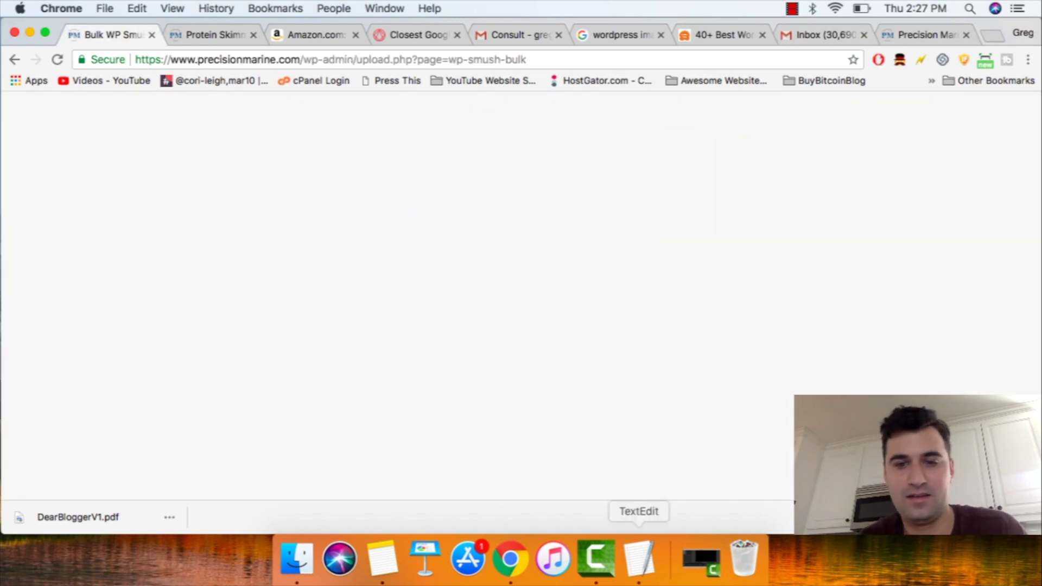
# Step: Switch to the TextEdit question list and add "yes to 5K," on an unbulleted line below the screen resolution question
pyautogui.click(639, 558)
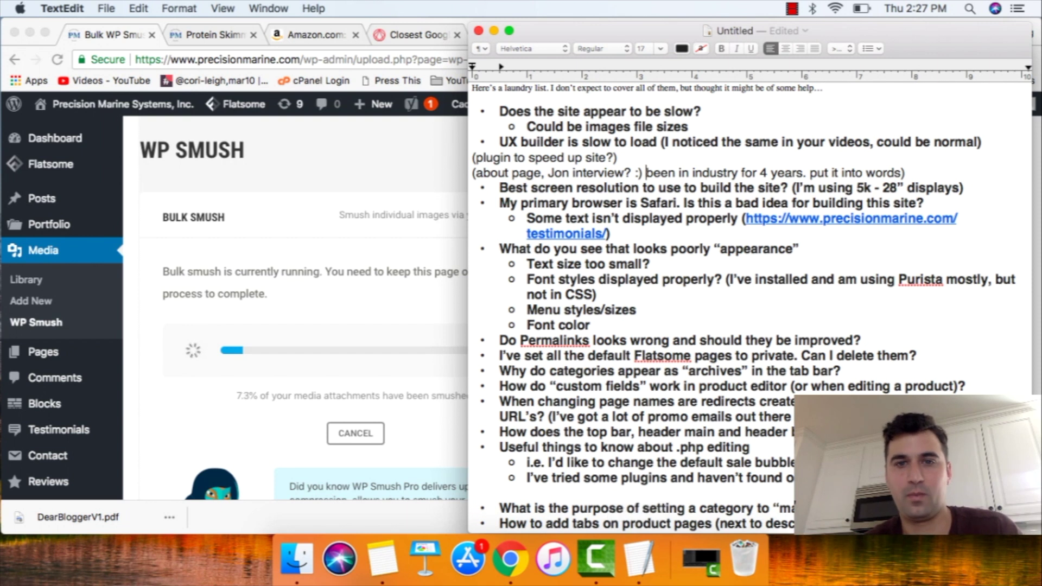
pyautogui.scroll(-3, 751, 308)
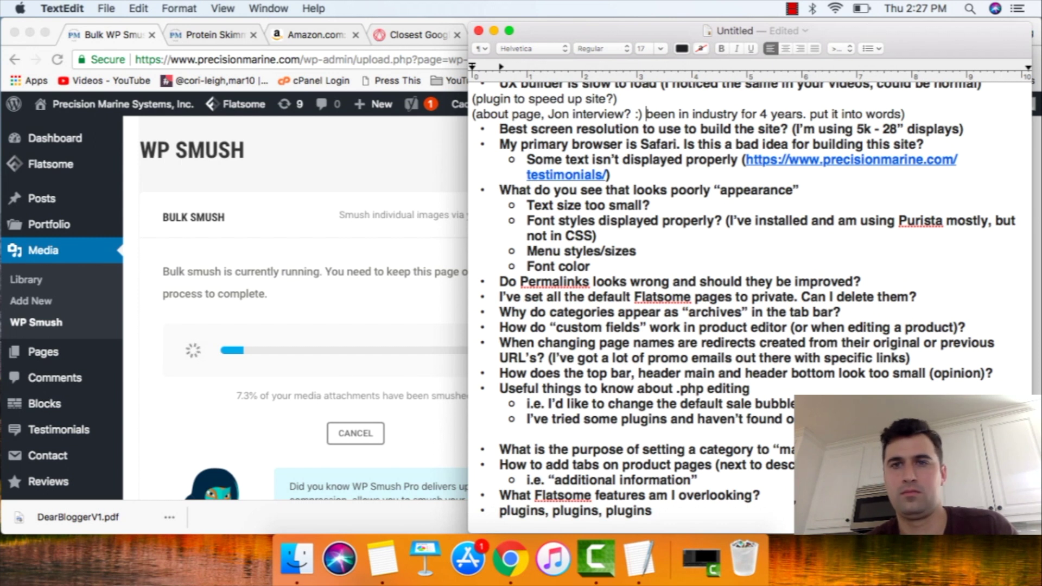
pyautogui.click(793, 9)
pyautogui.click(831, 26)
pyautogui.click(597, 236)
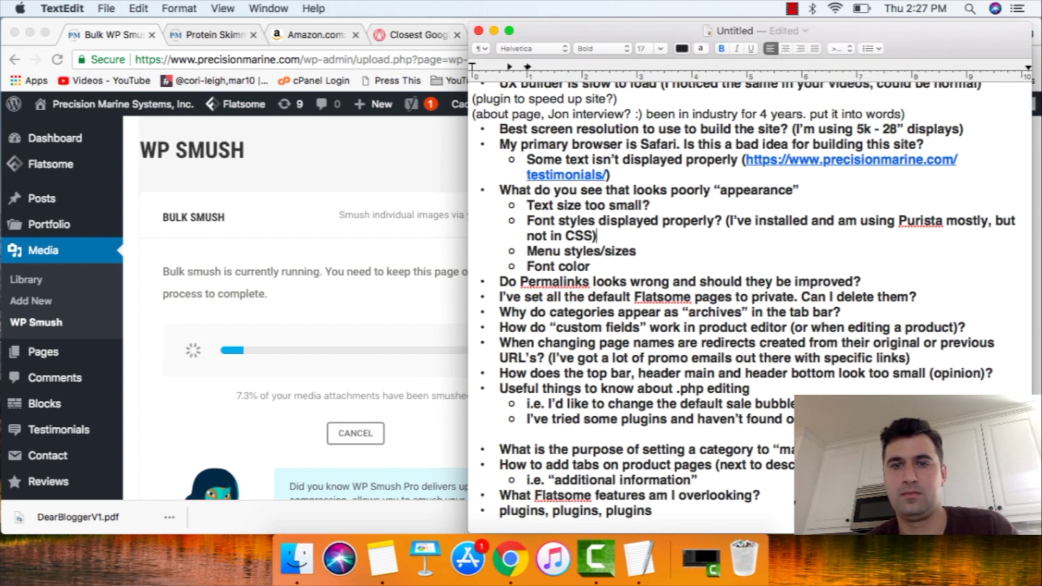
pyautogui.scroll(2, 597, 236)
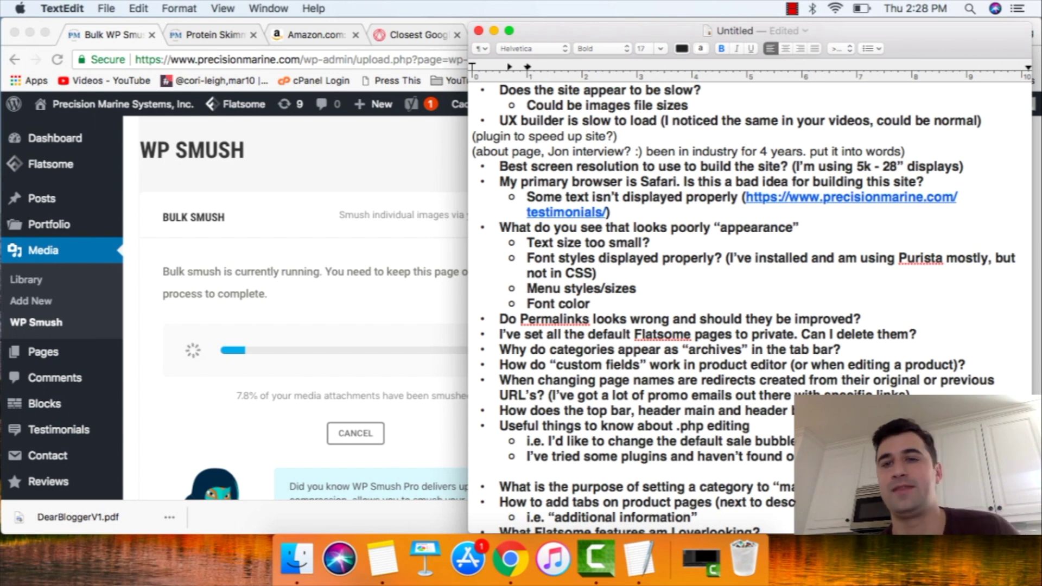
pyautogui.click(964, 167)
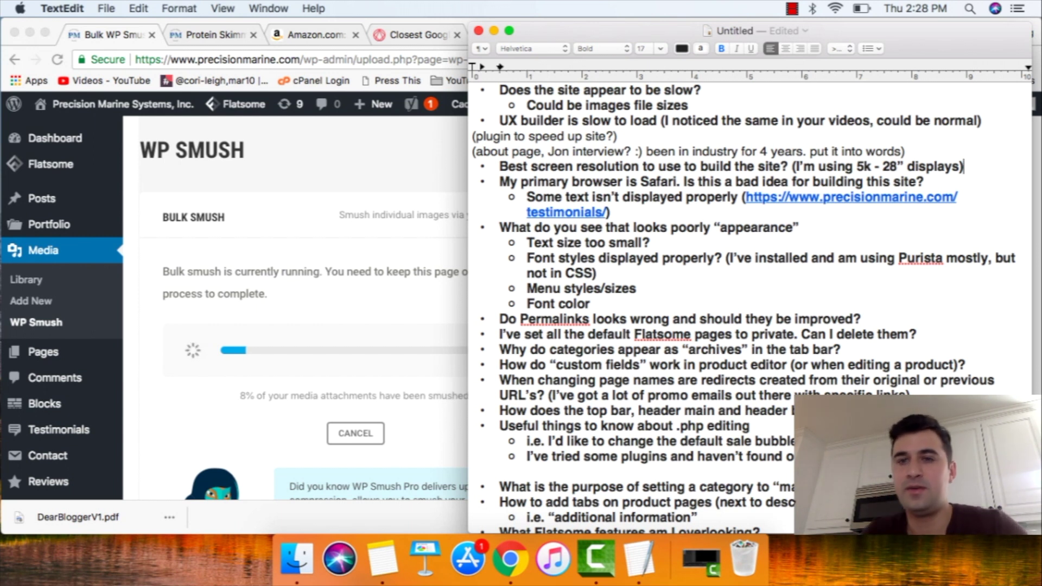
pyautogui.press('Return')
pyautogui.press('BackSpace')
pyautogui.write('yes to 5K,')
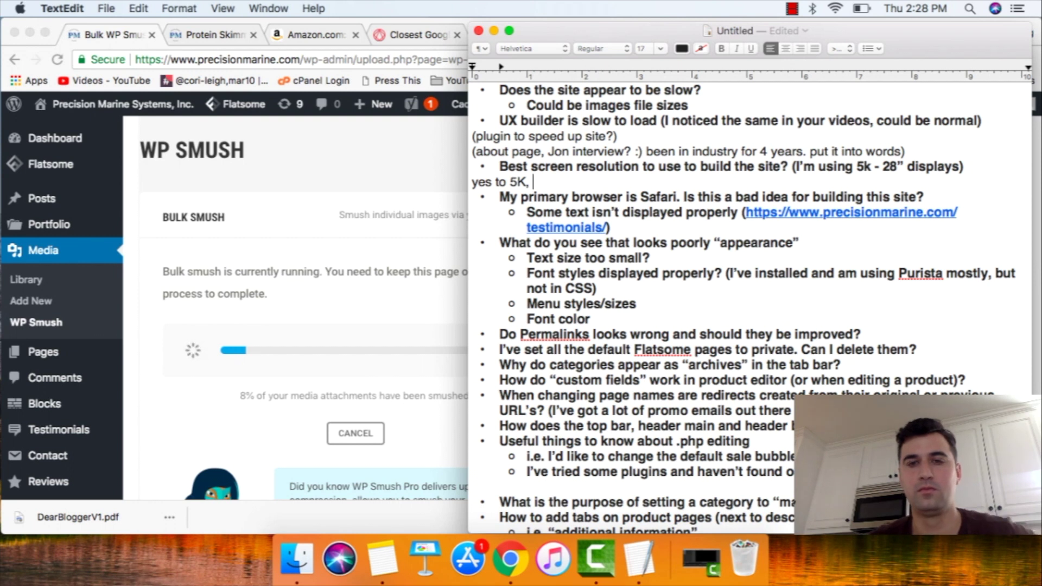
# Step: Switch to Chrome, dismiss the Window Resizer update notice, view its resolution presets and open the extension's details page
pyautogui.press('super+Tab')
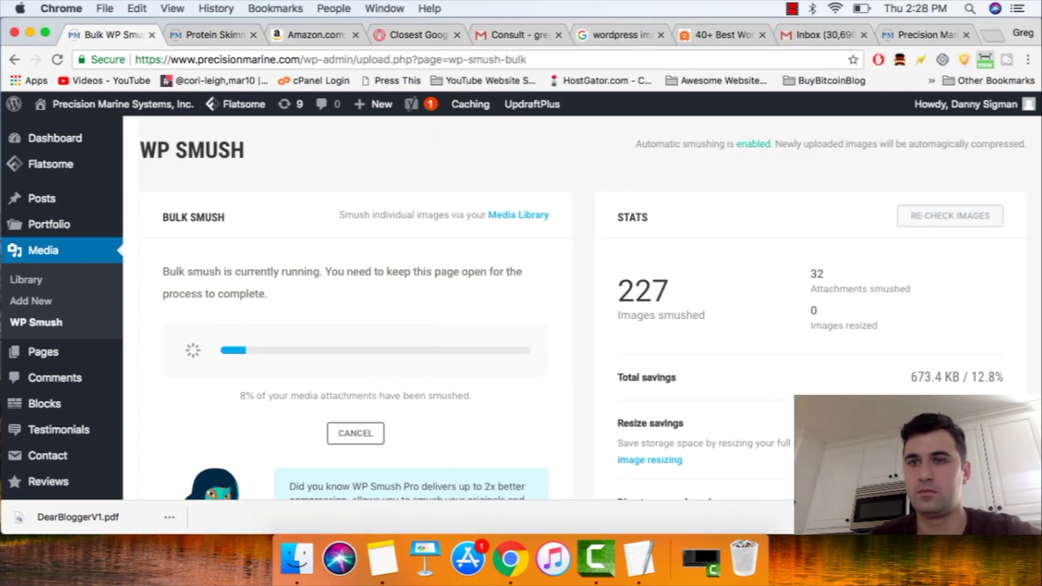
pyautogui.click(985, 59)
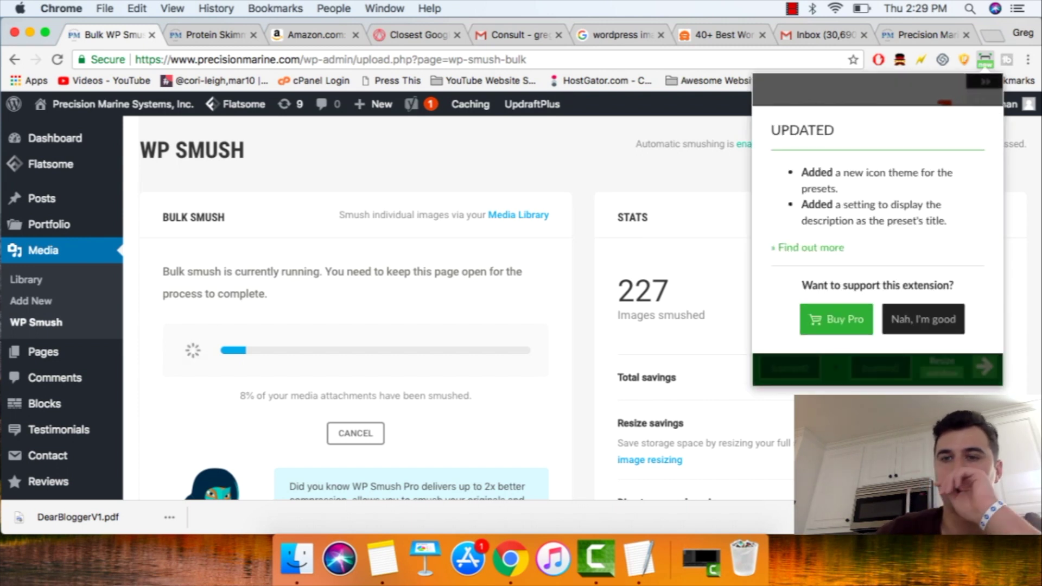
pyautogui.click(924, 319)
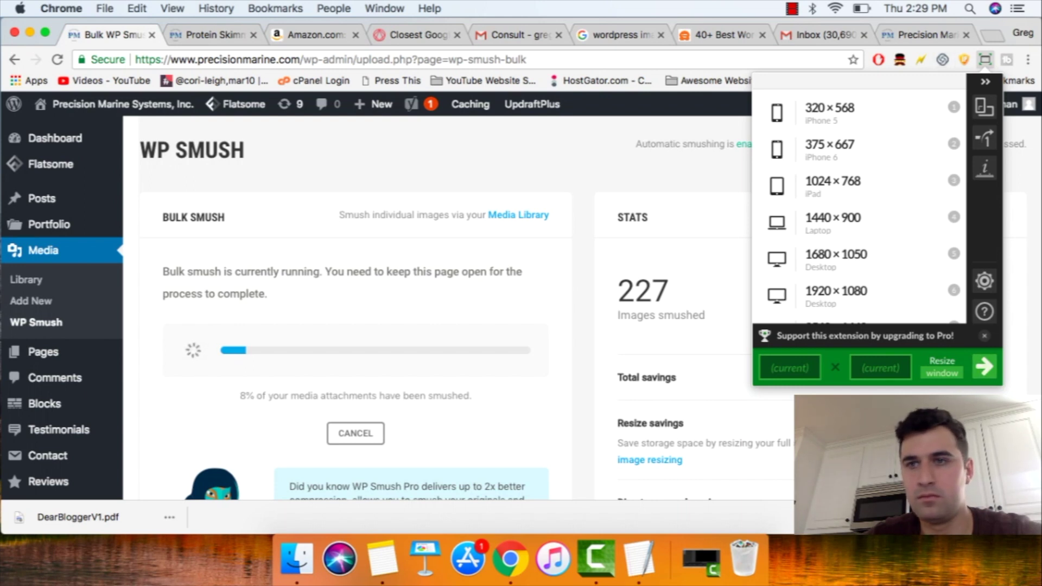
pyautogui.rightClick(985, 59)
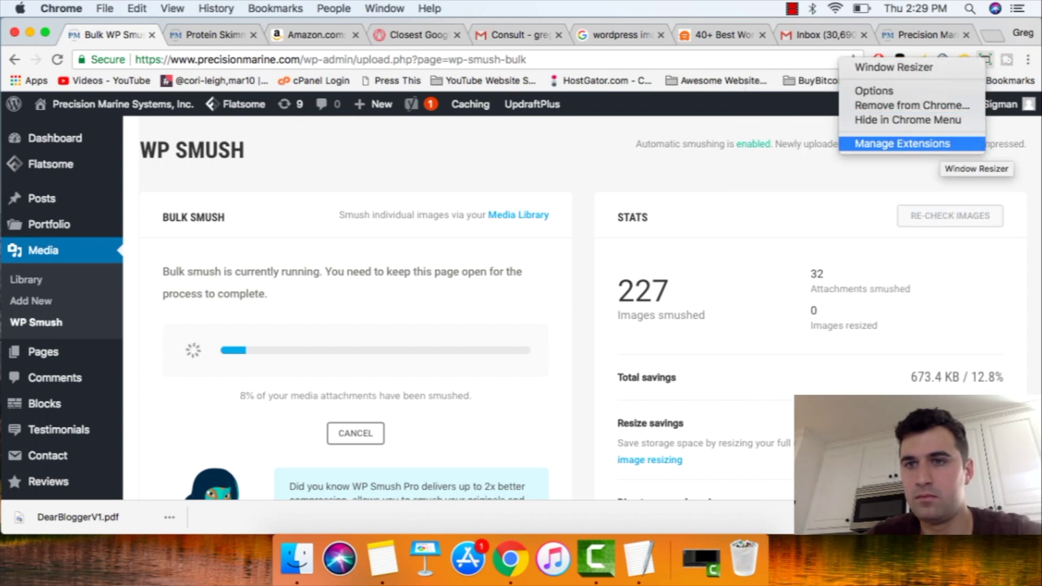
pyautogui.click(903, 143)
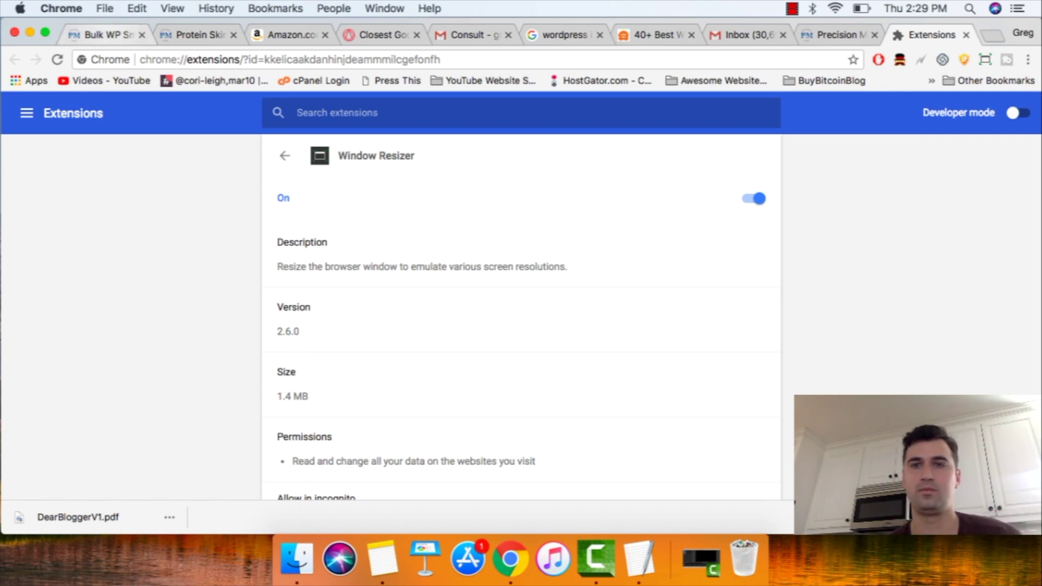
# Step: Return to the Protein Skimmers category page and enlarge its browser zoom by two levels to see how the header and menu adapt
pyautogui.hotkey('ctrl', 'Tab')
pyautogui.hotkey('ctrl', 'Tab')
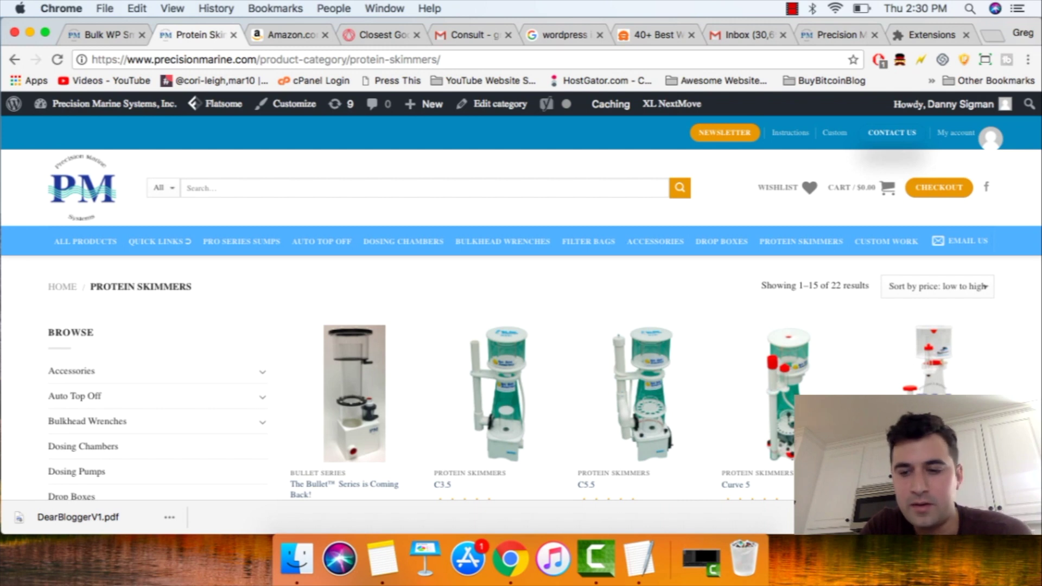
pyautogui.press('super+equal')
pyautogui.press('super+equal')
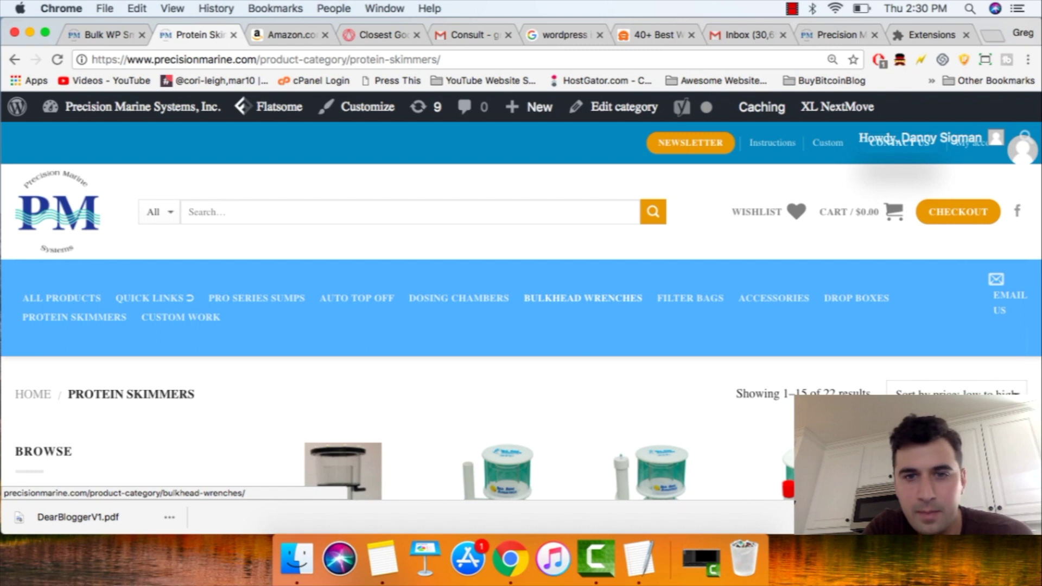
# Step: Compare the Protein Skimmers header and menu at 110% and 100% browser zoom, settling on 100%, and view the Window Resizer presets
pyautogui.press('super+minus')
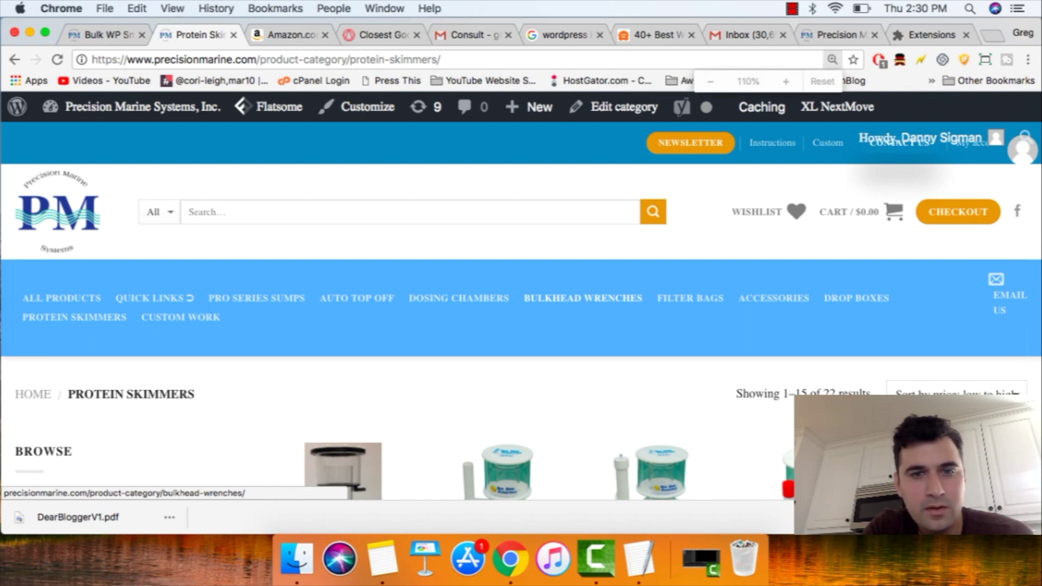
pyautogui.press('super+minus')
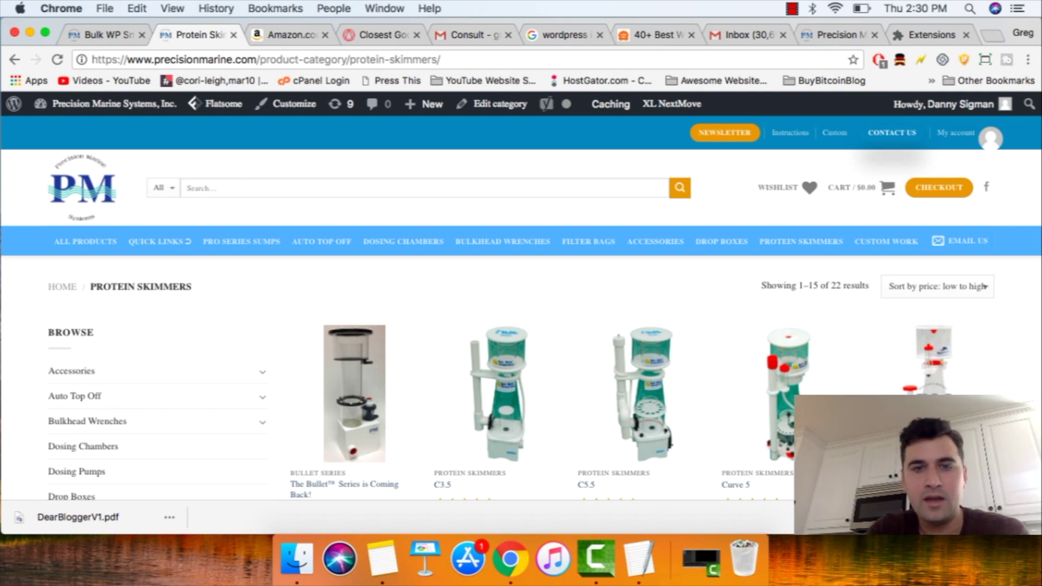
pyautogui.press('super+plus')
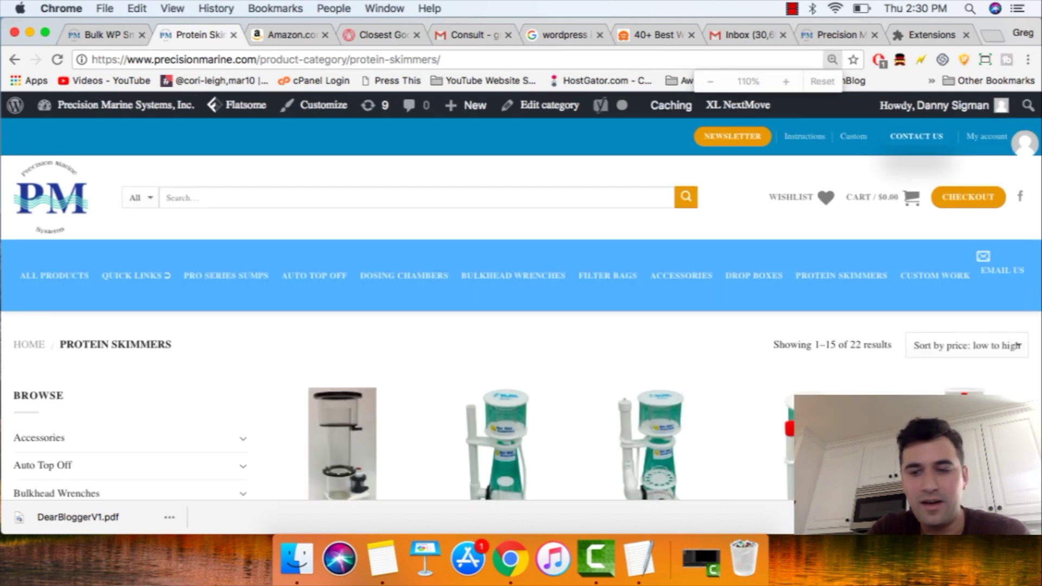
pyautogui.press('super+plus')
pyautogui.press('super+minus')
pyautogui.press('super+minus')
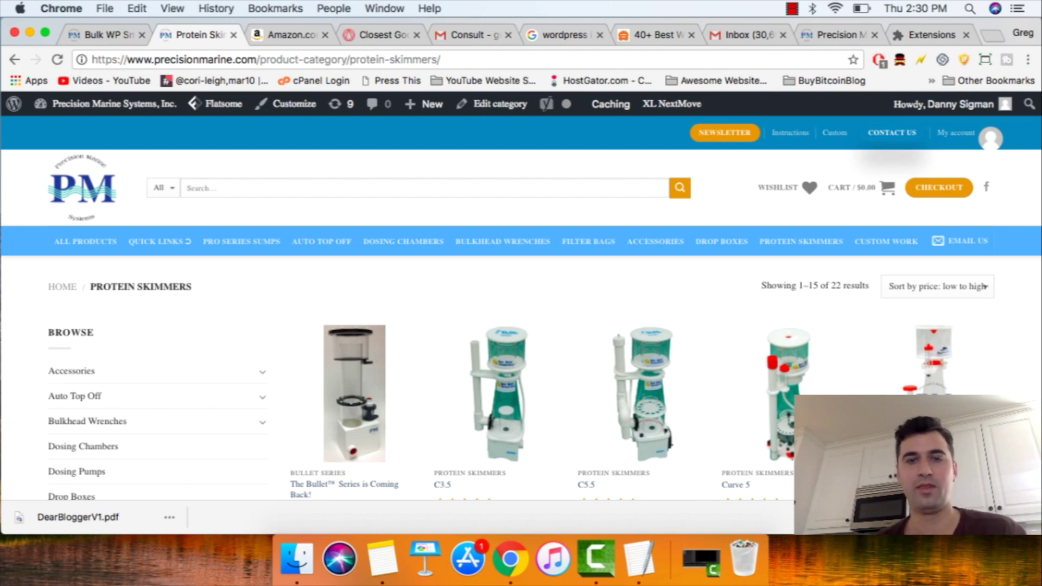
pyautogui.click(985, 59)
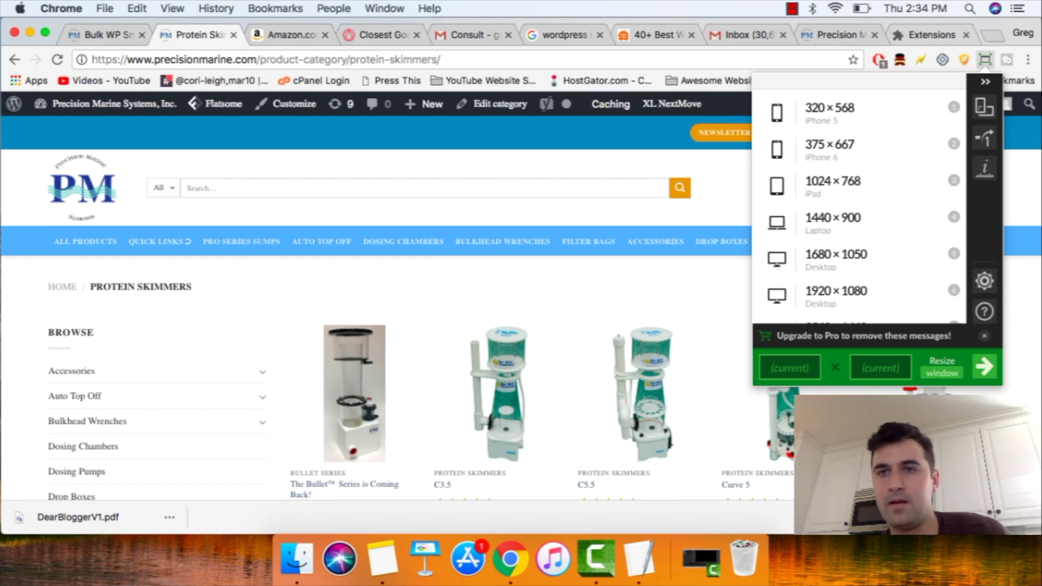
# Step: Switch to the TextEdit question list, highlight words in the question about using Safari, and return to Chrome
pyautogui.click(639, 559)
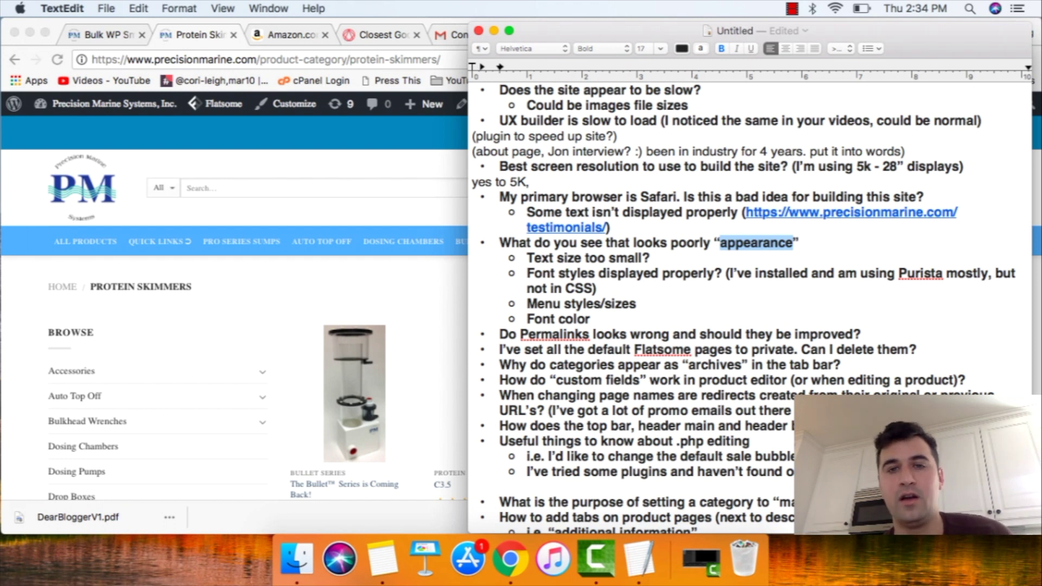
pyautogui.doubleClick(710, 197)
pyautogui.doubleClick(747, 198)
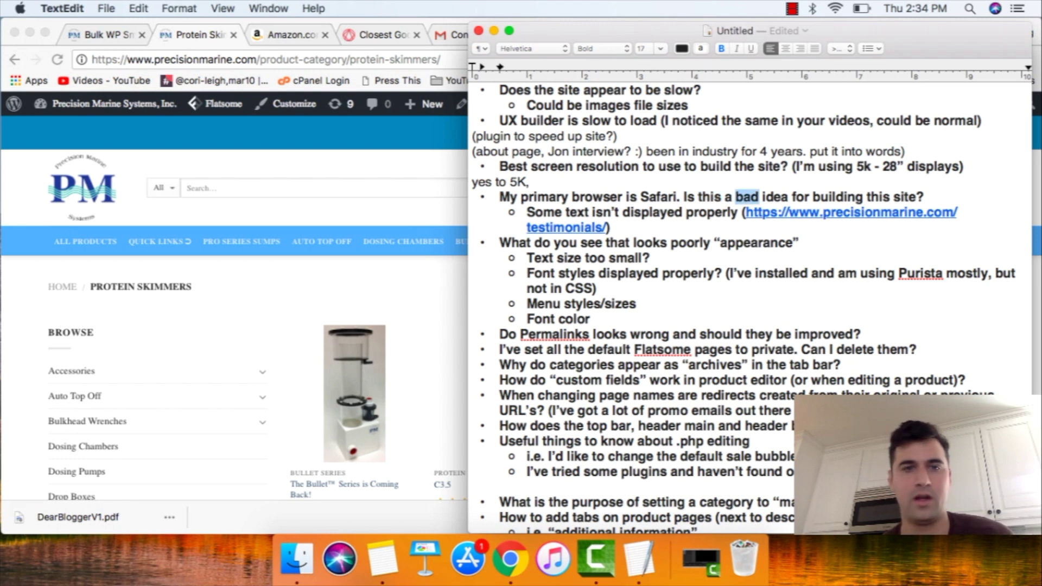
pyautogui.press('super+Tab')
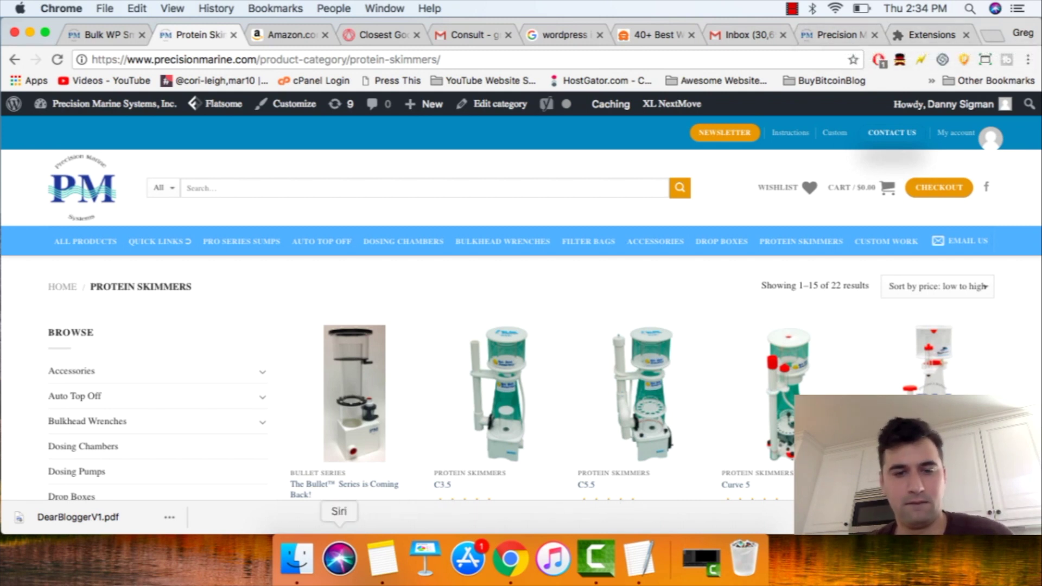
# Step: In the TextEdit question list, add "use Chrome and Windows resizer extension" after "yes to 5K," below the screen resolution question
pyautogui.click(639, 560)
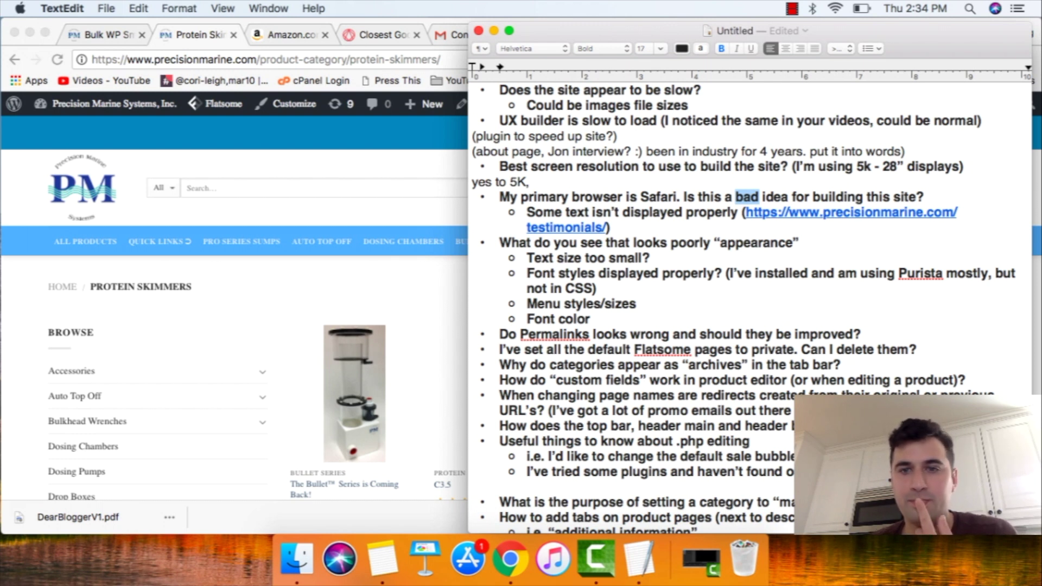
pyautogui.click(698, 211)
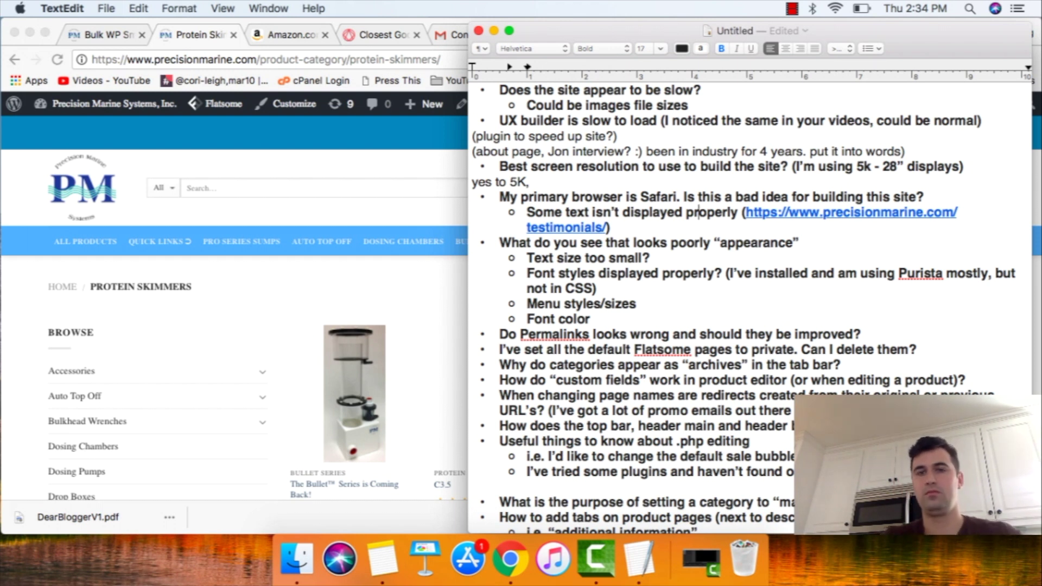
pyautogui.click(534, 181)
pyautogui.write('use Chrome and Windows resizer')
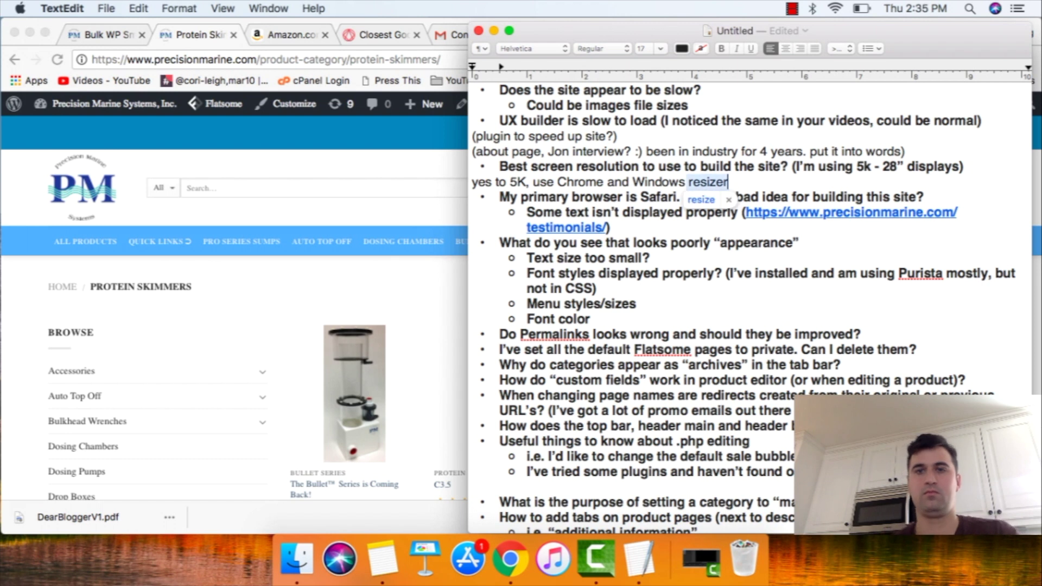
pyautogui.press('Escape')
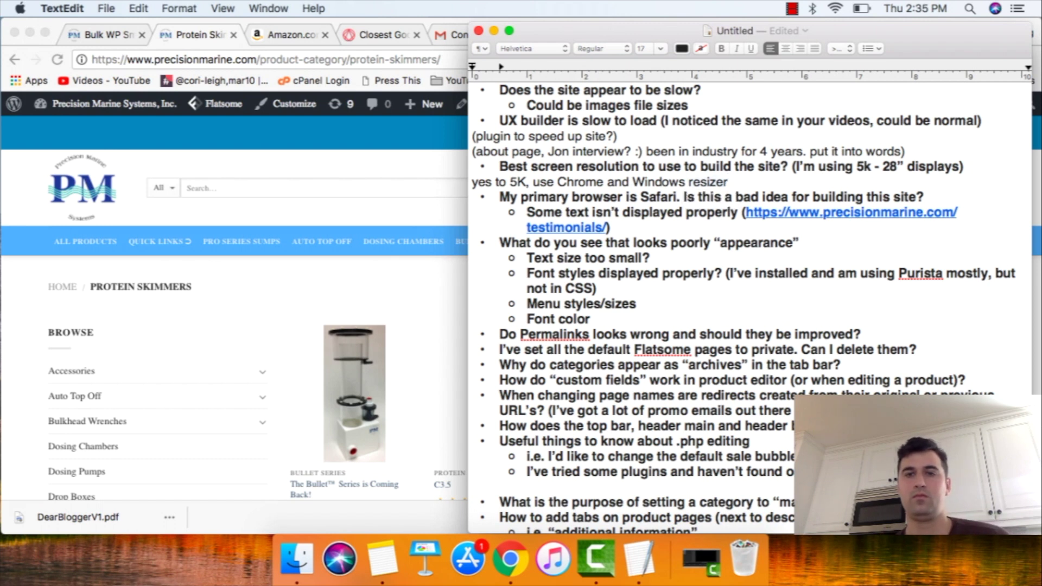
pyautogui.write('extension')
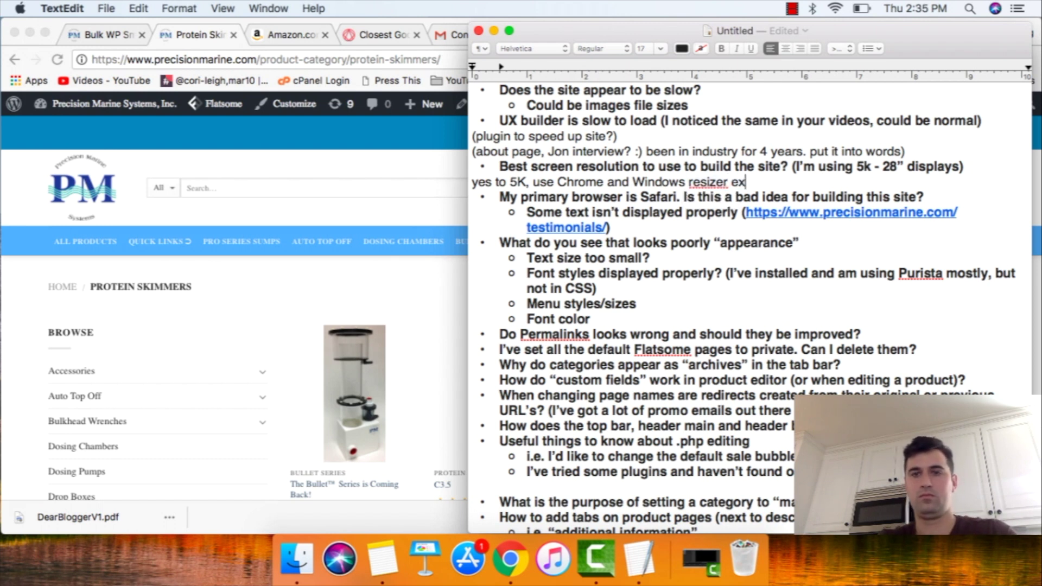
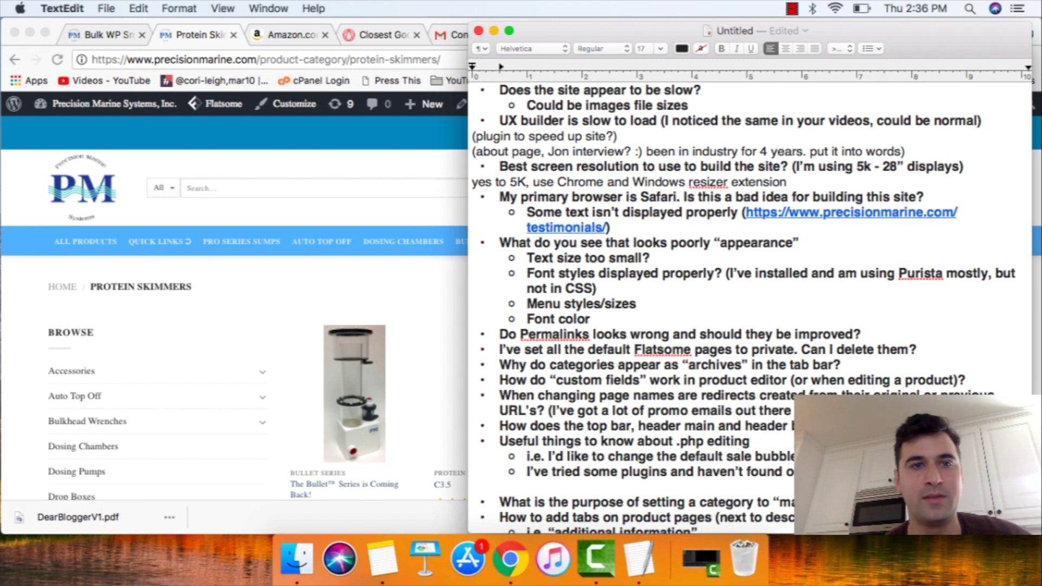
# Step: Return to the Protein Skimmers page in Chrome, minimize the support chat near the footer and dismiss the downloads bar
pyautogui.press('super+Tab')
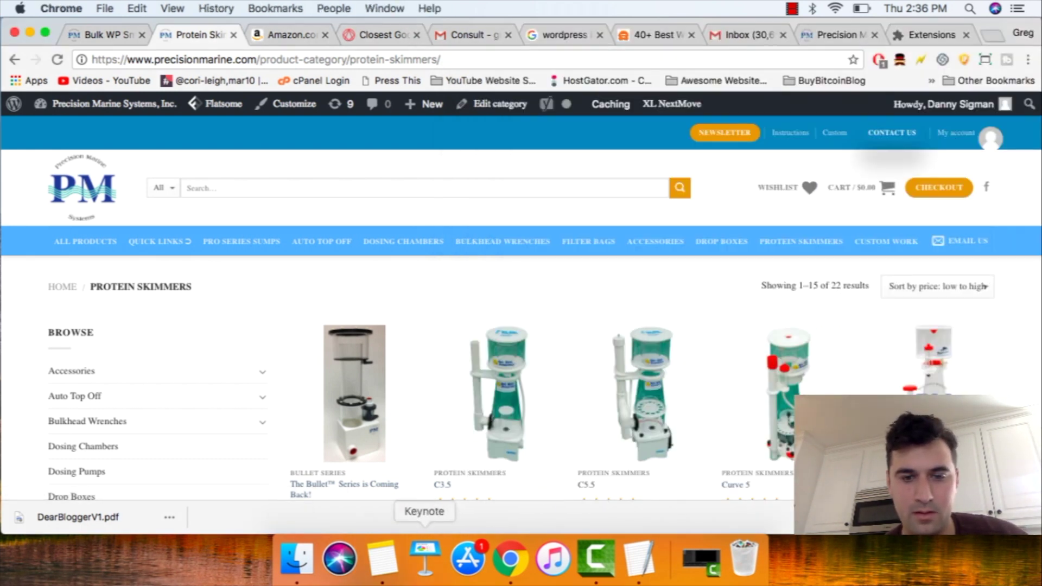
pyautogui.click(639, 559)
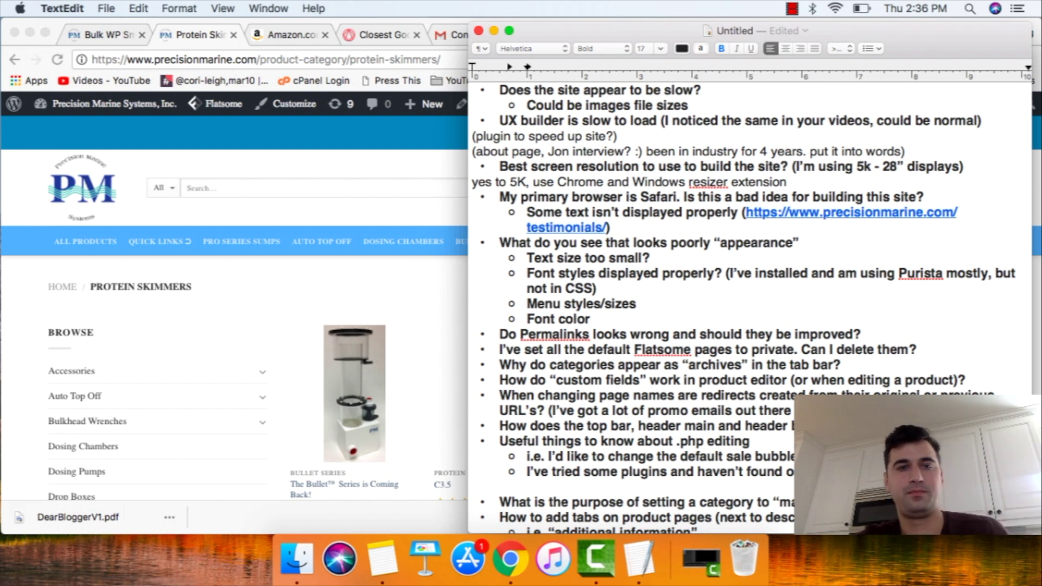
pyautogui.press('super+Tab')
pyautogui.scroll(-20, 521, 374)
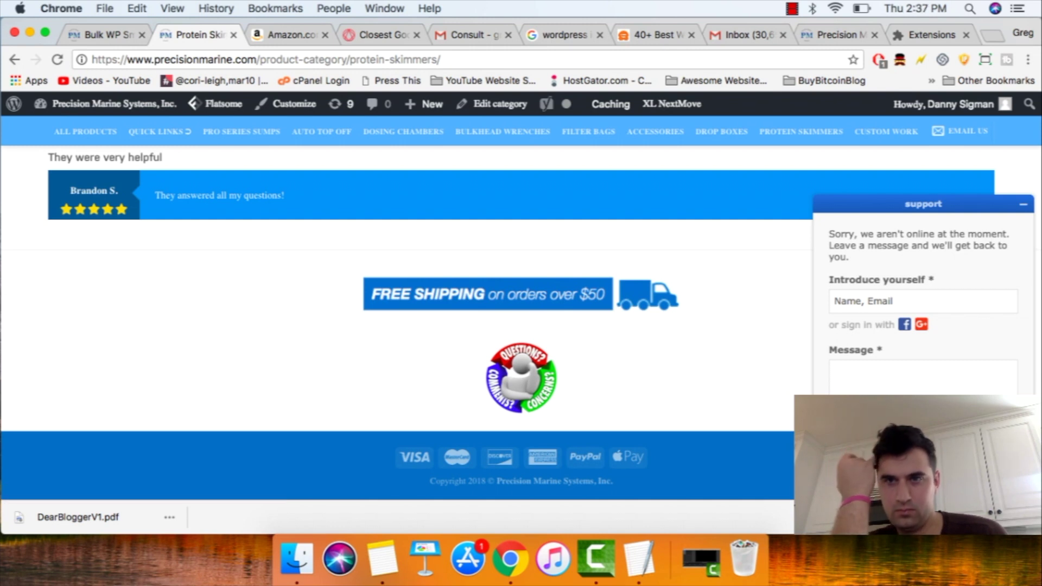
pyautogui.click(1023, 204)
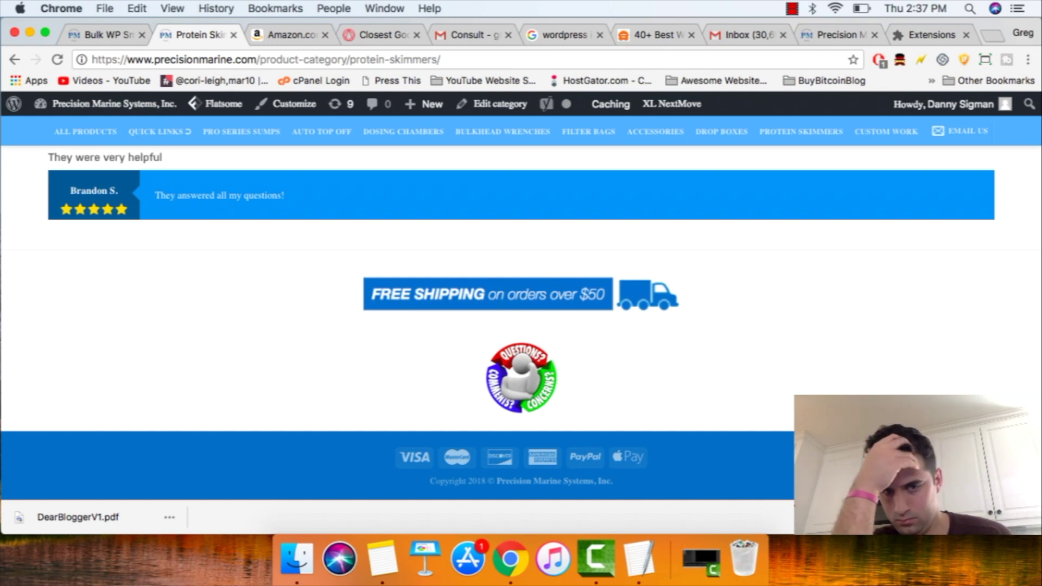
pyautogui.click(1029, 517)
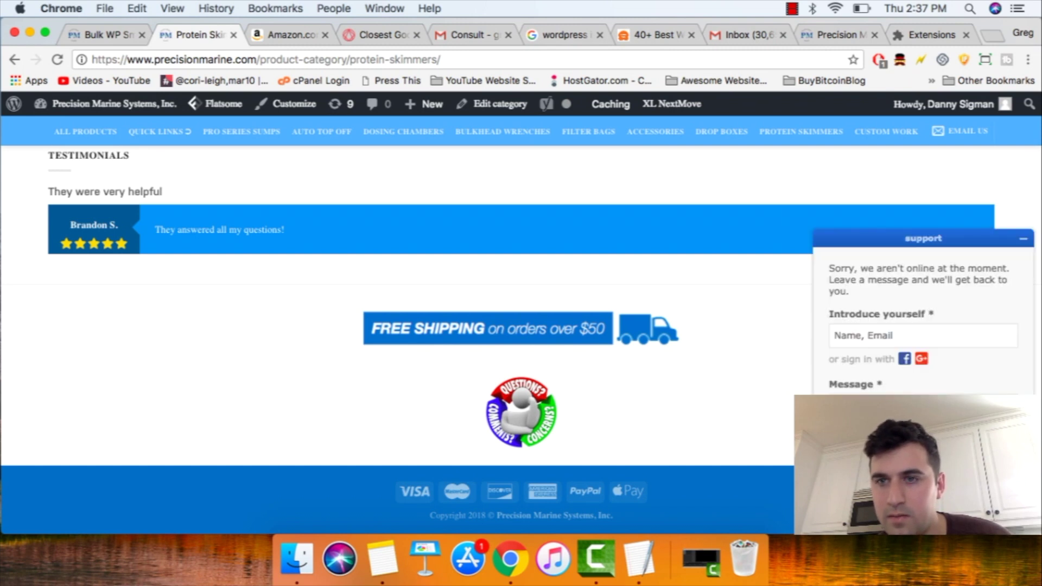
pyautogui.click(1023, 239)
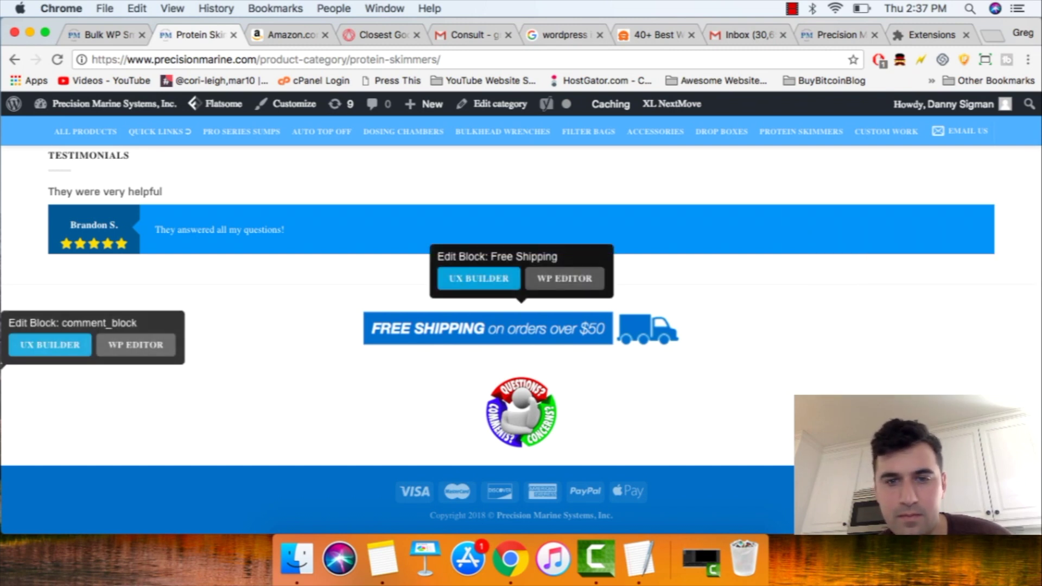
# Step: Examine the testimonials section, the free shipping banner and the product row above the Protein Skimmers page footer
pyautogui.scroll(-1, 521, 337)
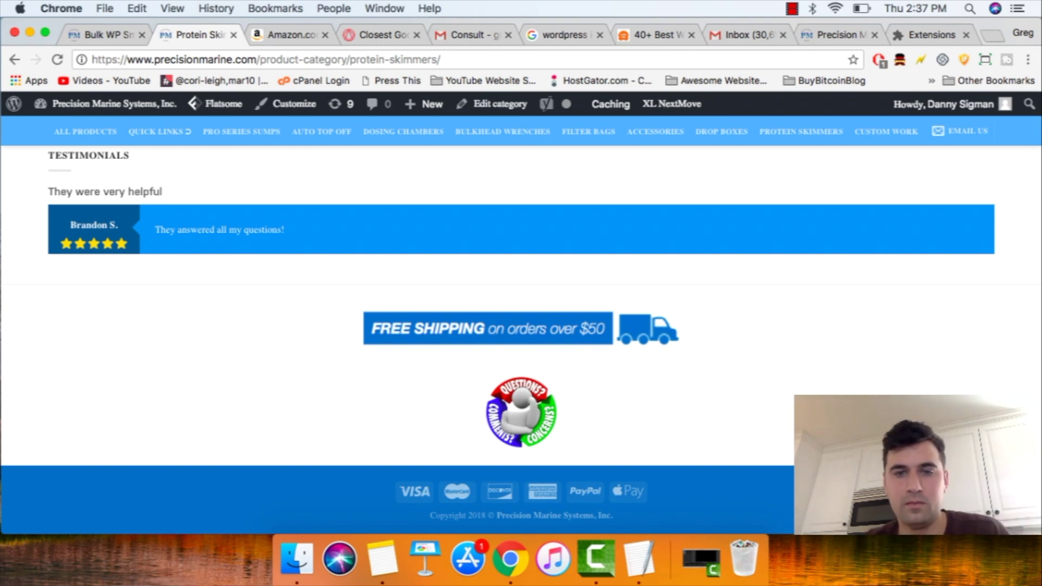
pyautogui.scroll(1, 521, 337)
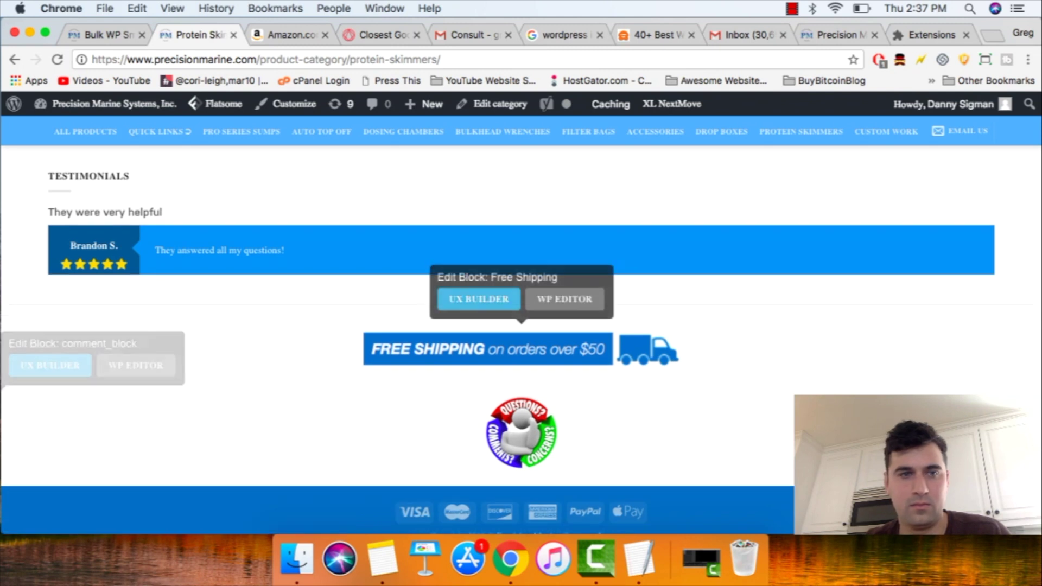
pyautogui.scroll(1, 521, 337)
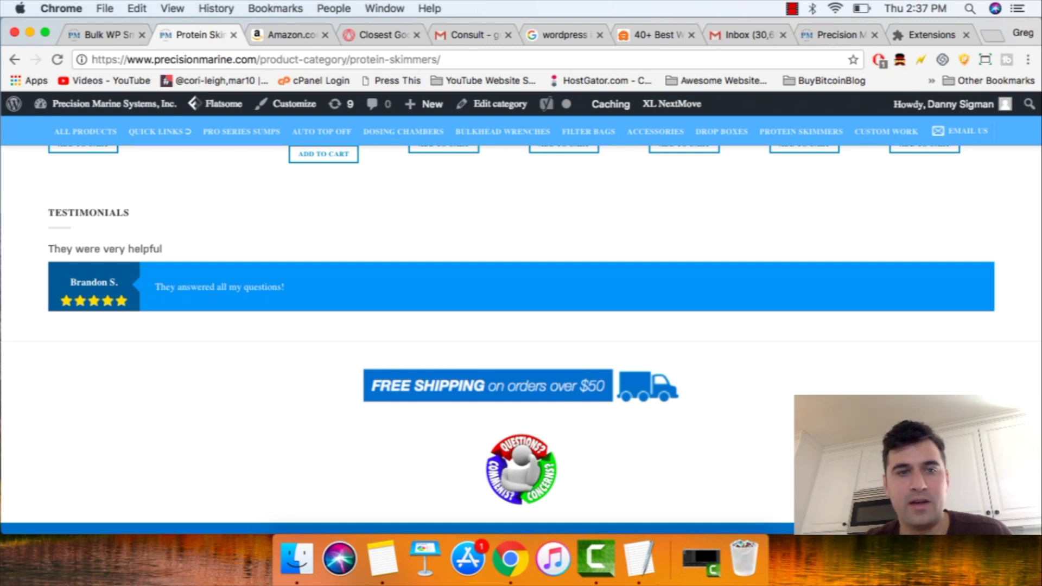
pyautogui.moveTo(91, 283); pyautogui.dragTo(120, 283)
pyautogui.click(119, 283)
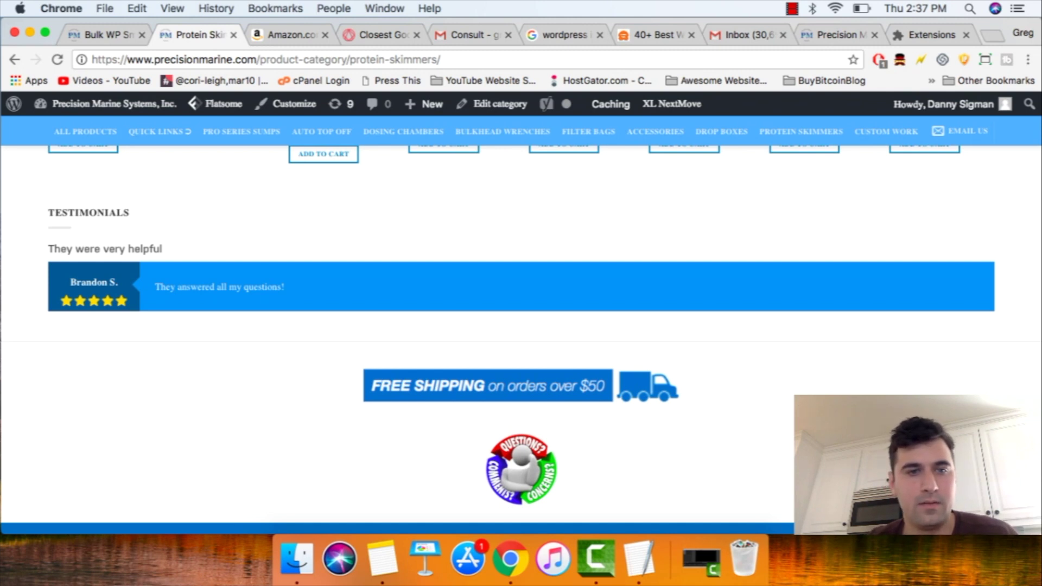
pyautogui.scroll(-2, 488, 385)
pyautogui.scroll(2, 489, 385)
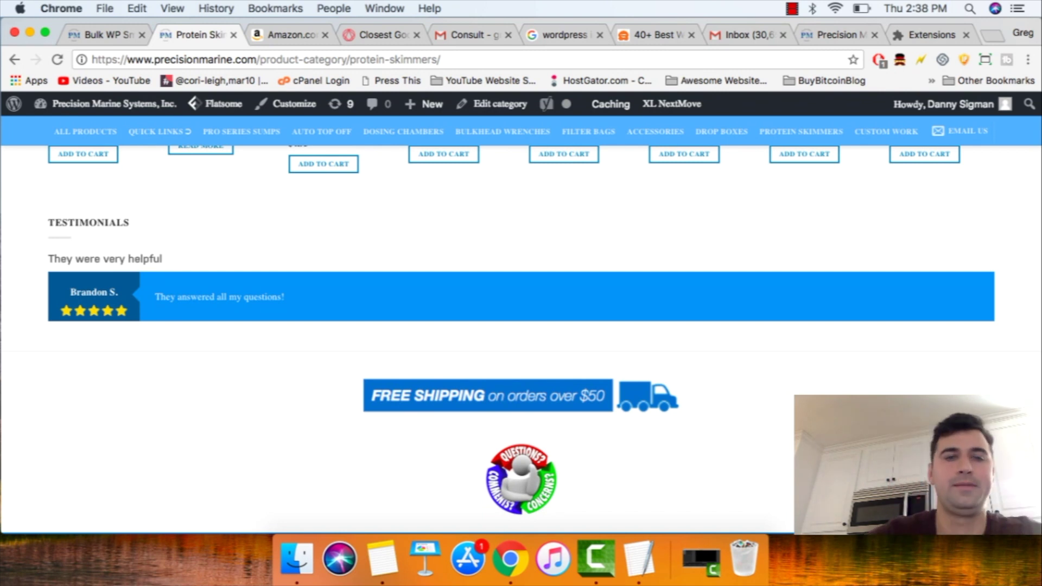
pyautogui.scroll(1, 499, 340)
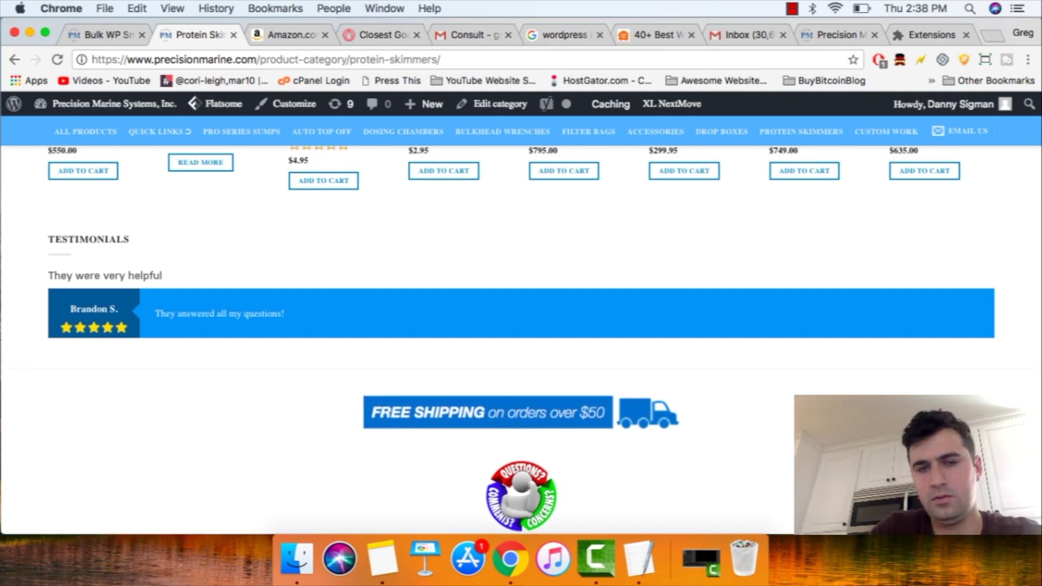
pyautogui.press('super+equal')
pyautogui.scroll(2, 521, 337)
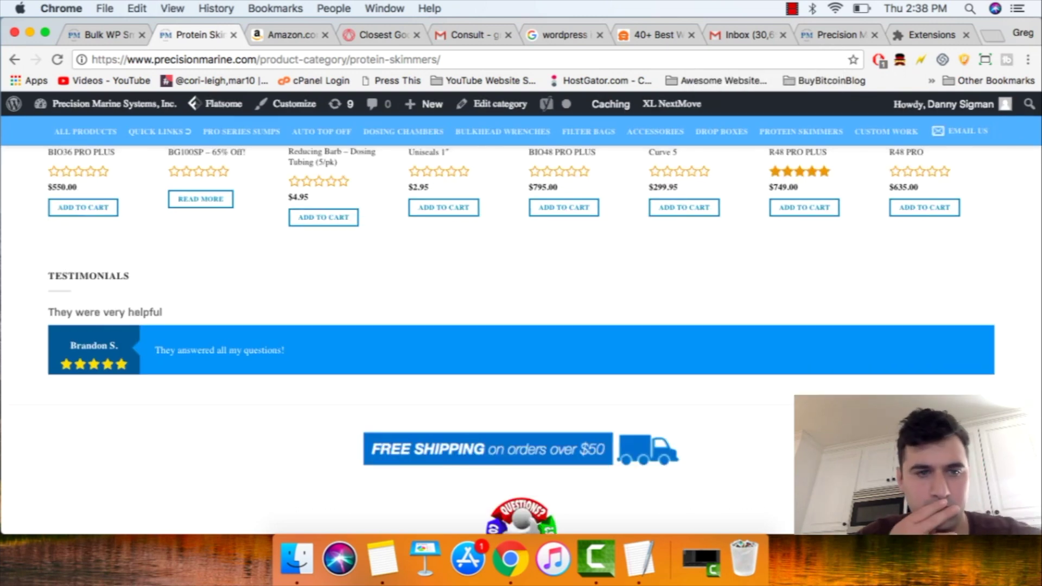
pyautogui.scroll(2, 521, 337)
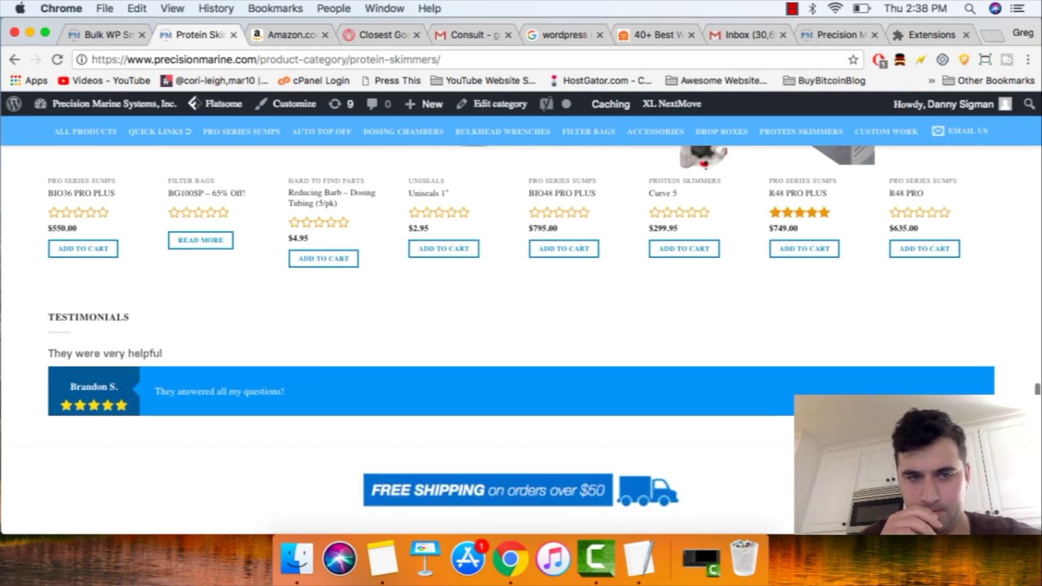
# Step: Go to the WP Smush page, review the smush stats and start bulk smushing the next batch of images
pyautogui.click(103, 34)
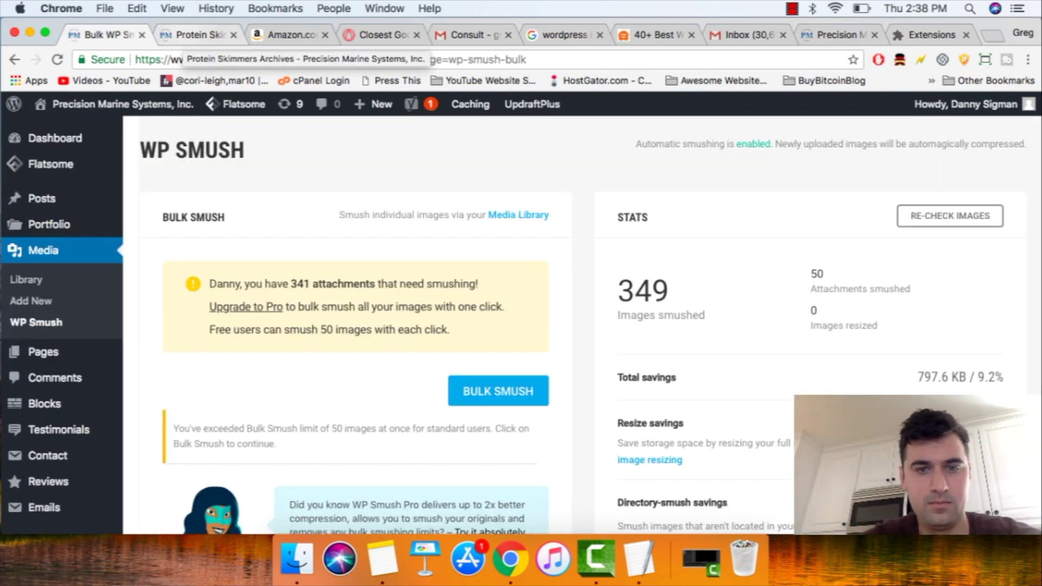
pyautogui.scroll(-2, 498, 391)
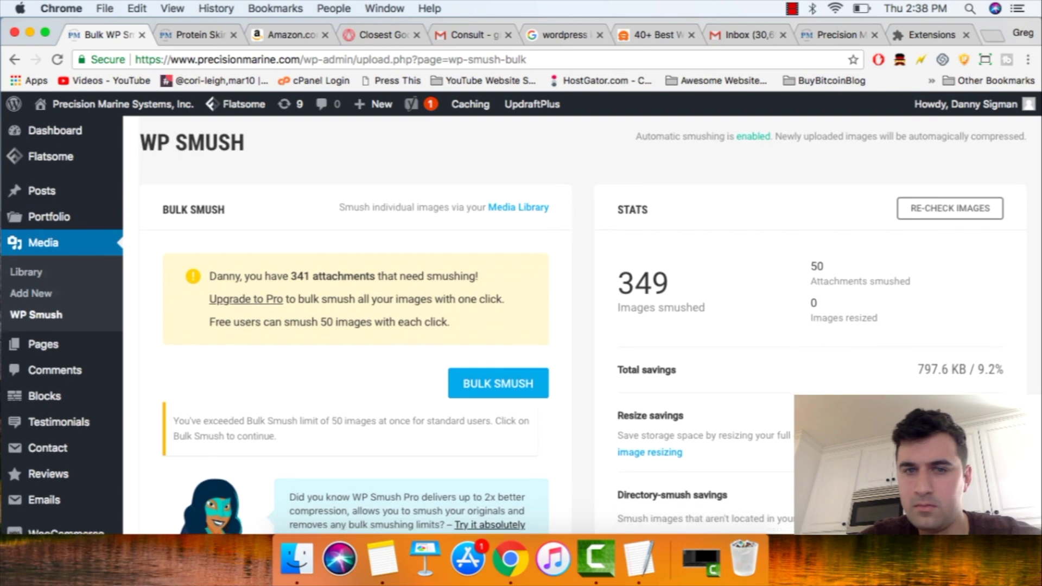
pyautogui.scroll(-1, 512, 325)
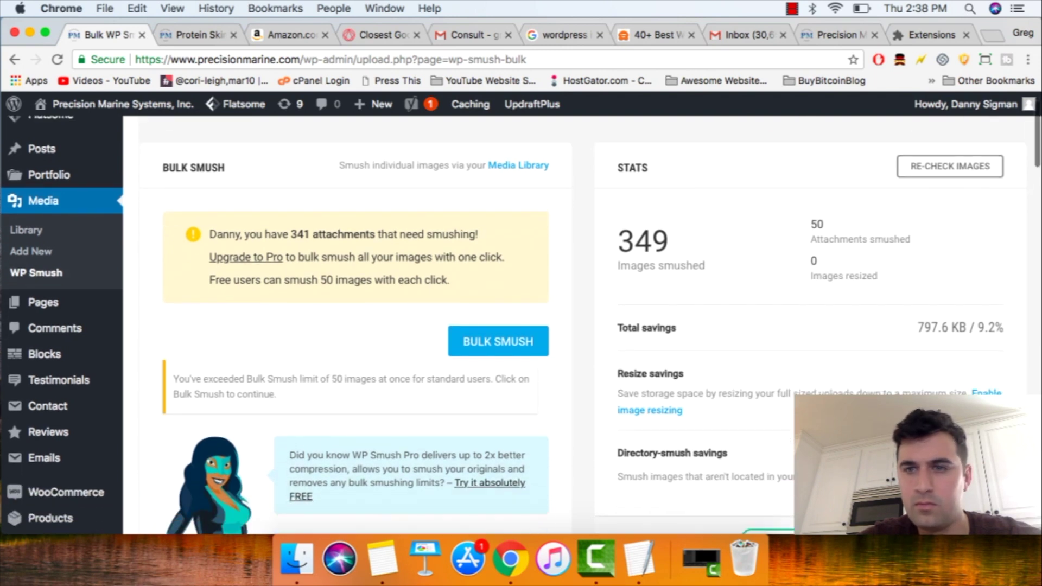
pyautogui.scroll(-1, 511, 324)
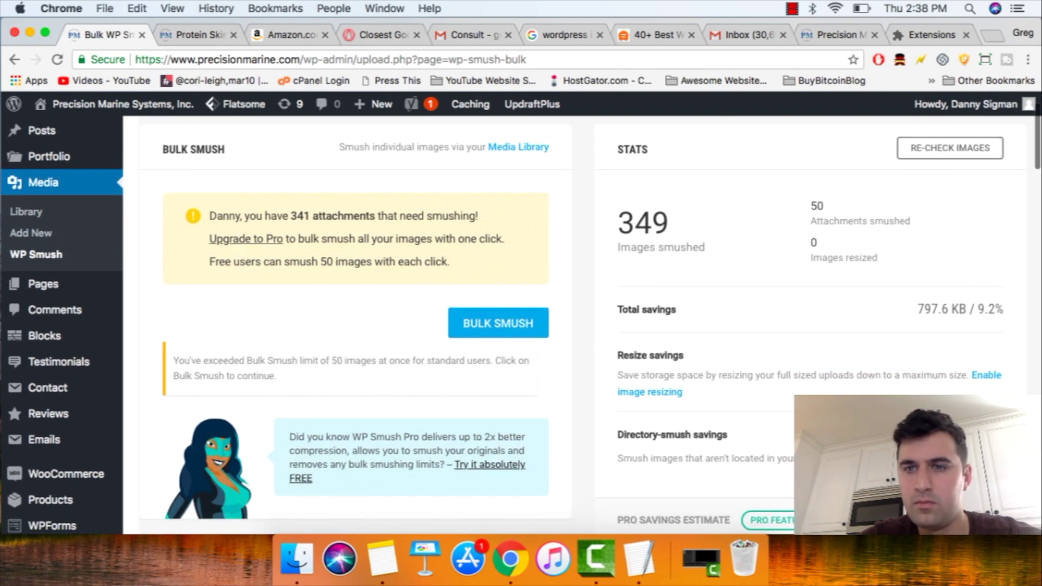
pyautogui.scroll(-3, 511, 325)
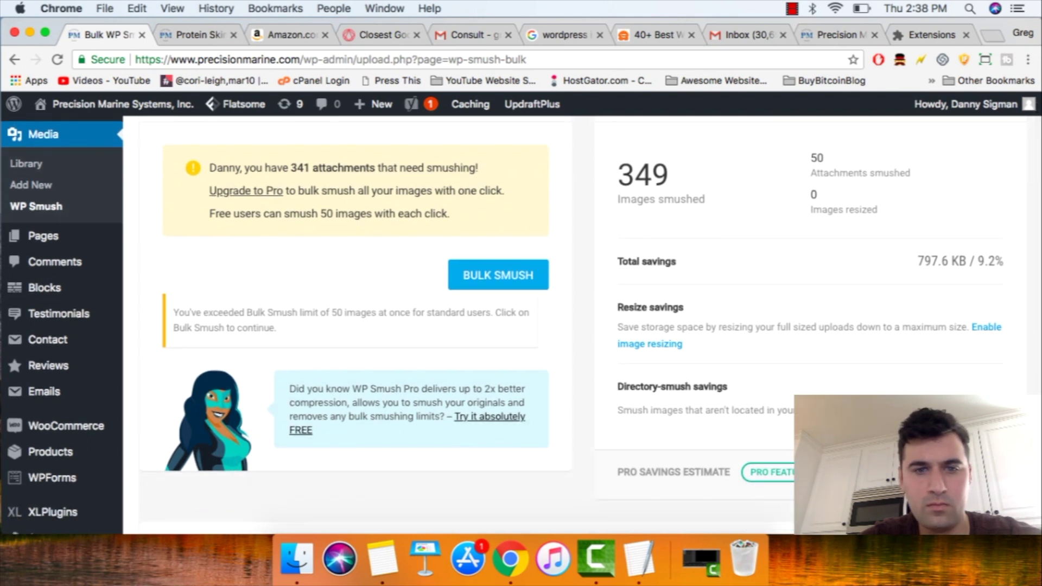
pyautogui.scroll(-1, 512, 324)
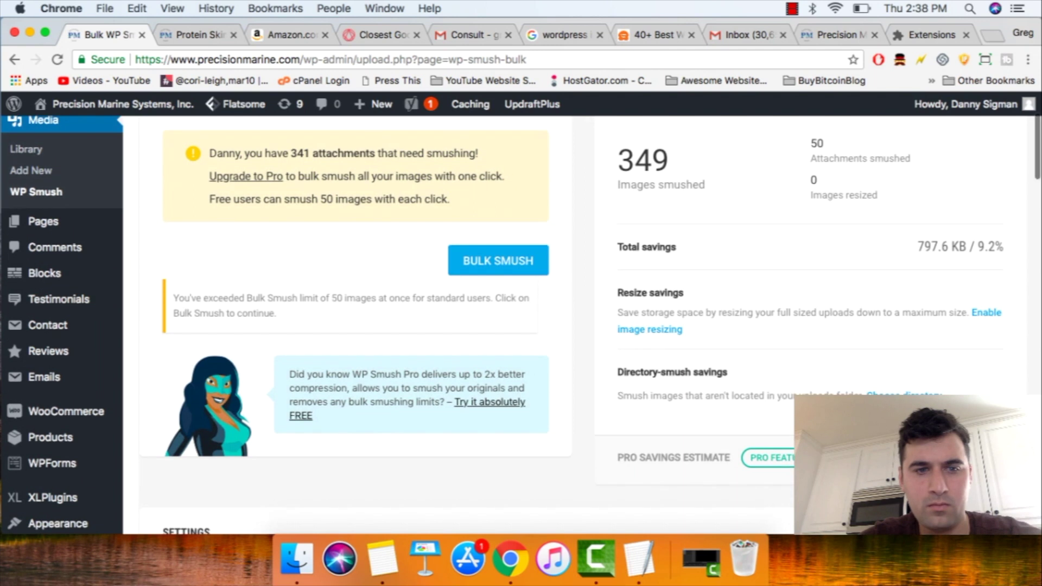
pyautogui.scroll(2, 500, 298)
pyautogui.click(500, 298)
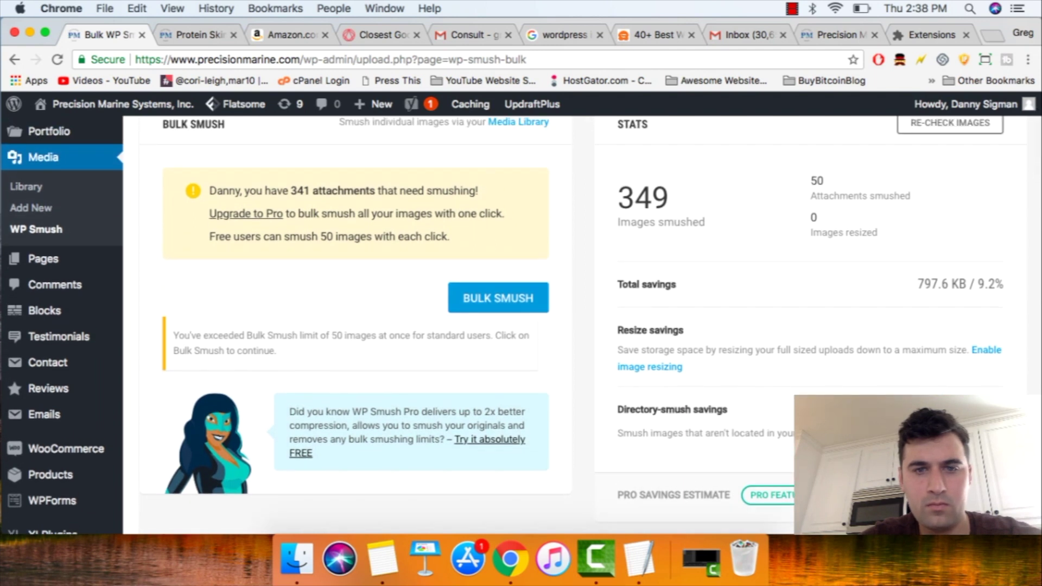
# Step: Check the bulk smush progress, and compare the browser and appearance questions in TextEdit with the Protein Skimmers page in Chrome
pyautogui.scroll(3, 502, 325)
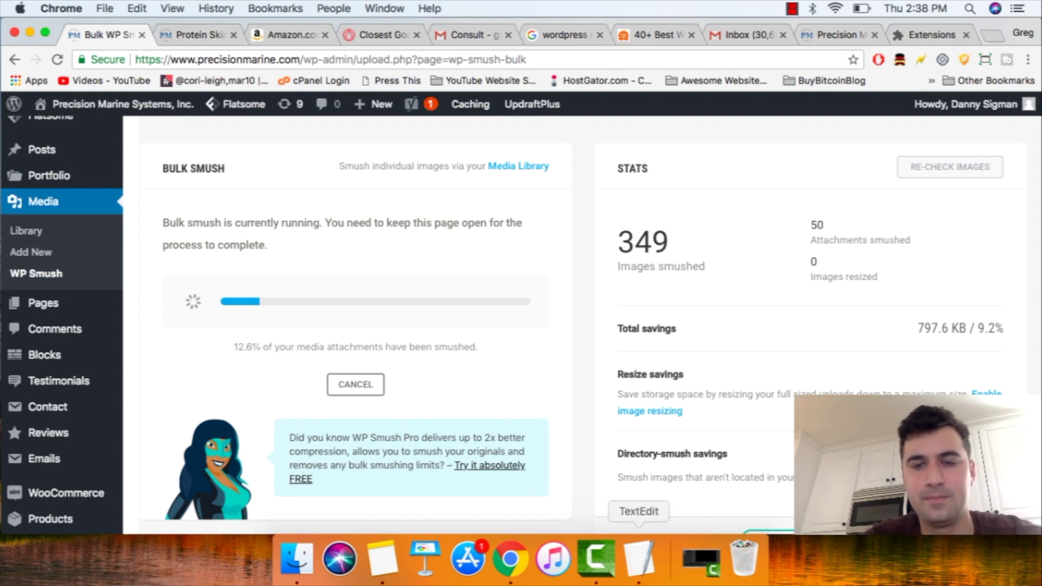
pyautogui.click(639, 559)
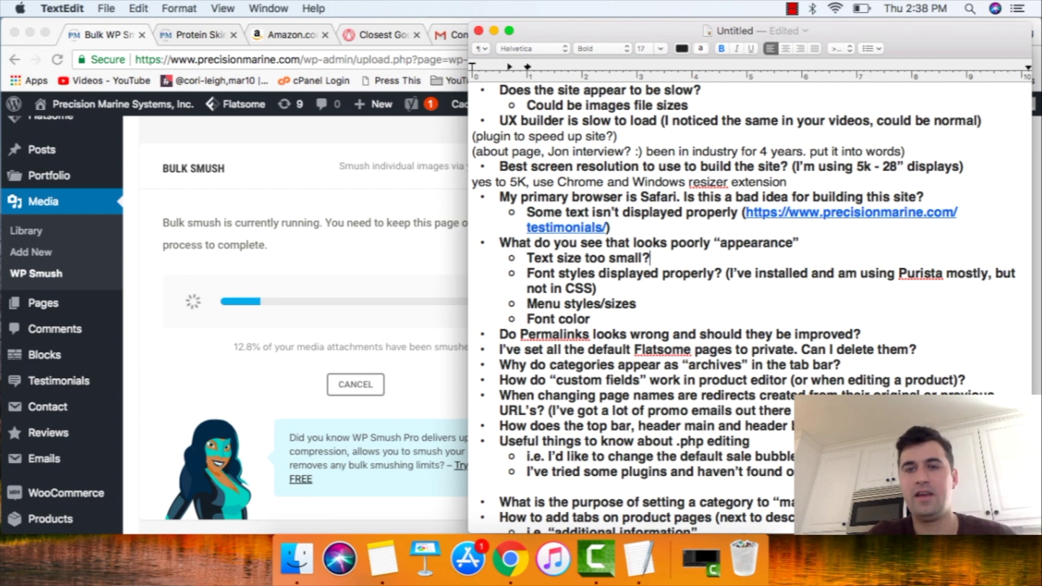
pyautogui.click(800, 242)
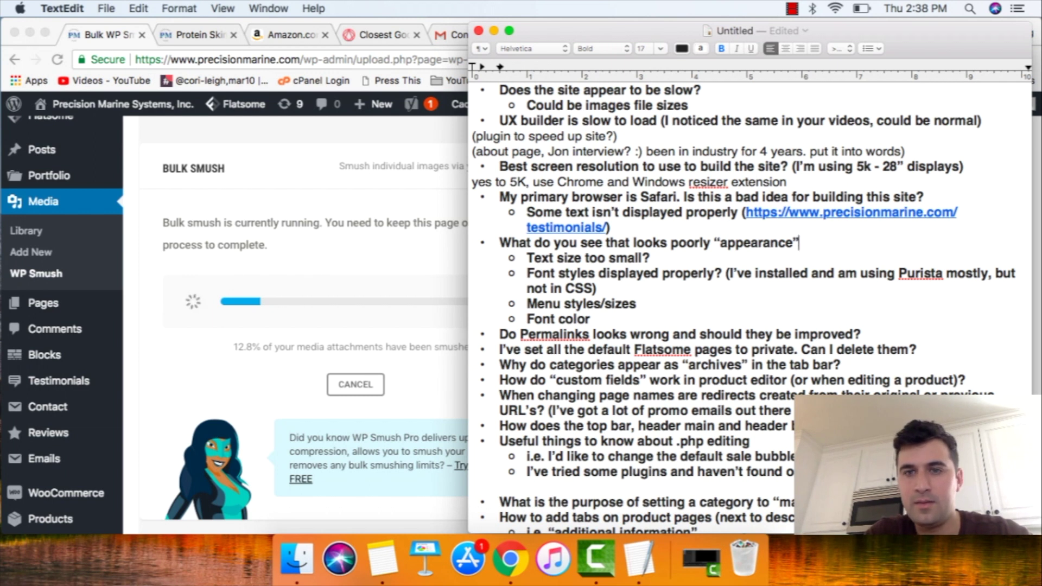
pyautogui.click(589, 166)
pyautogui.click(604, 182)
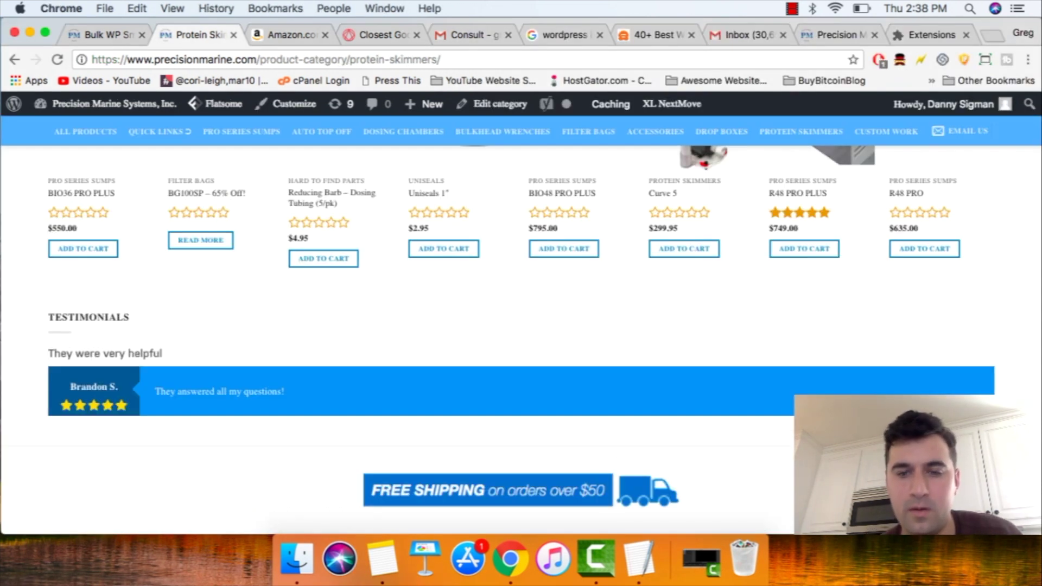
# Step: In the TextEdit question list, add "Safari missing a few items." as an unbulleted line below the Safari browser question
pyautogui.click(639, 559)
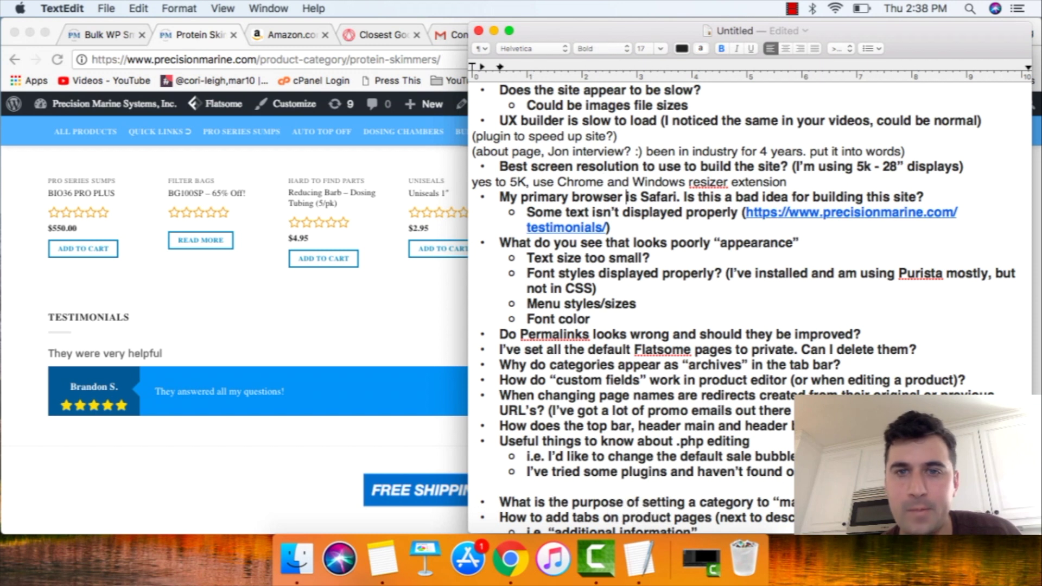
pyautogui.click(619, 228)
pyautogui.press('Return')
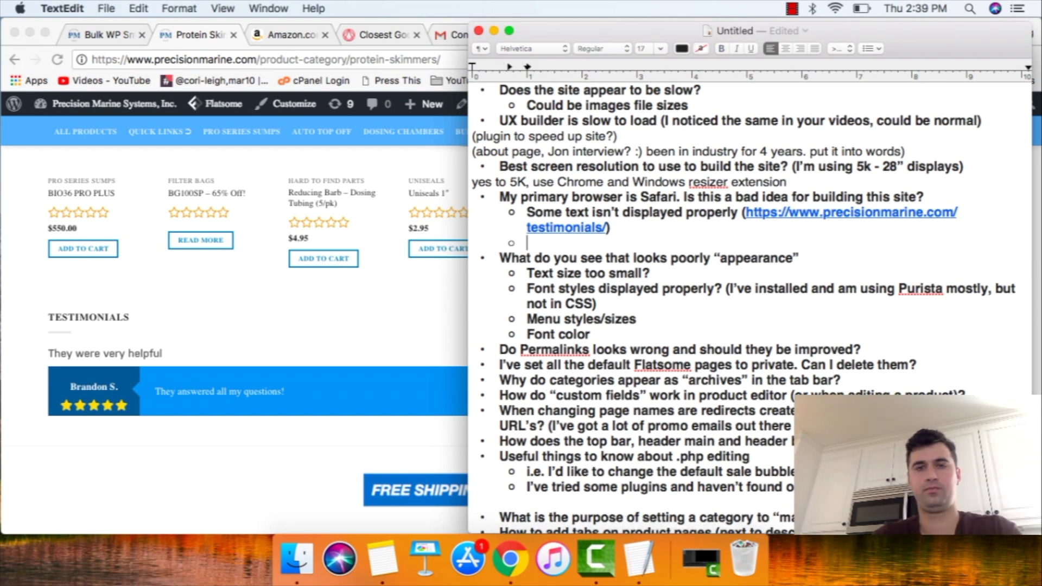
pyautogui.write('Sa')
pyautogui.press('BackSpace')
pyautogui.press('BackSpace')
pyautogui.press('BackSpace')
pyautogui.press('BackSpace')
pyautogui.write('Safari missing a few items.')
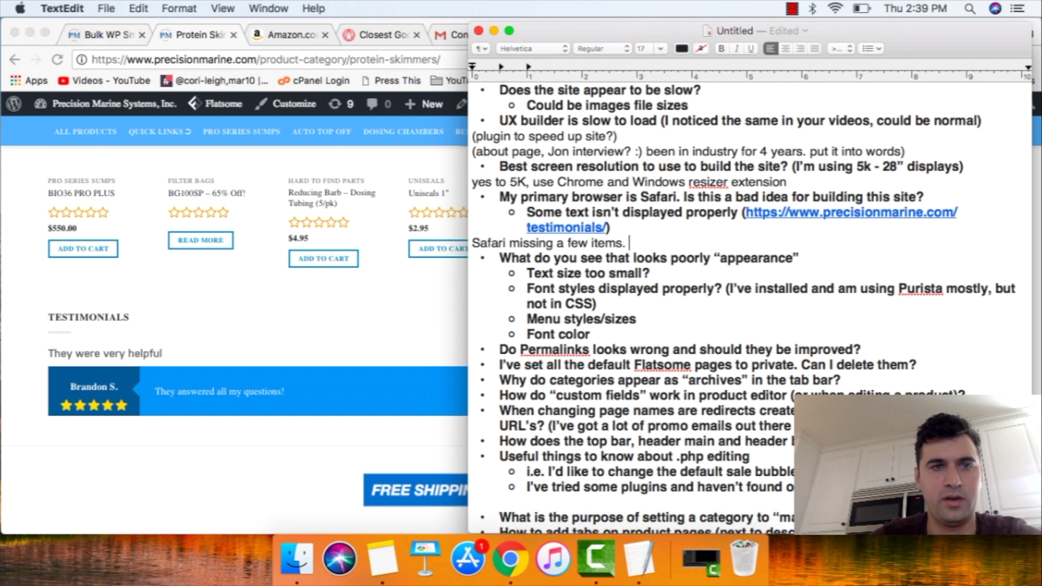
# Step: Return to the Protein Skimmers page in Chrome and go from its header to the Precision Marine home page
pyautogui.click(109, 35)
pyautogui.click(199, 34)
pyautogui.scroll(10, 643, 391)
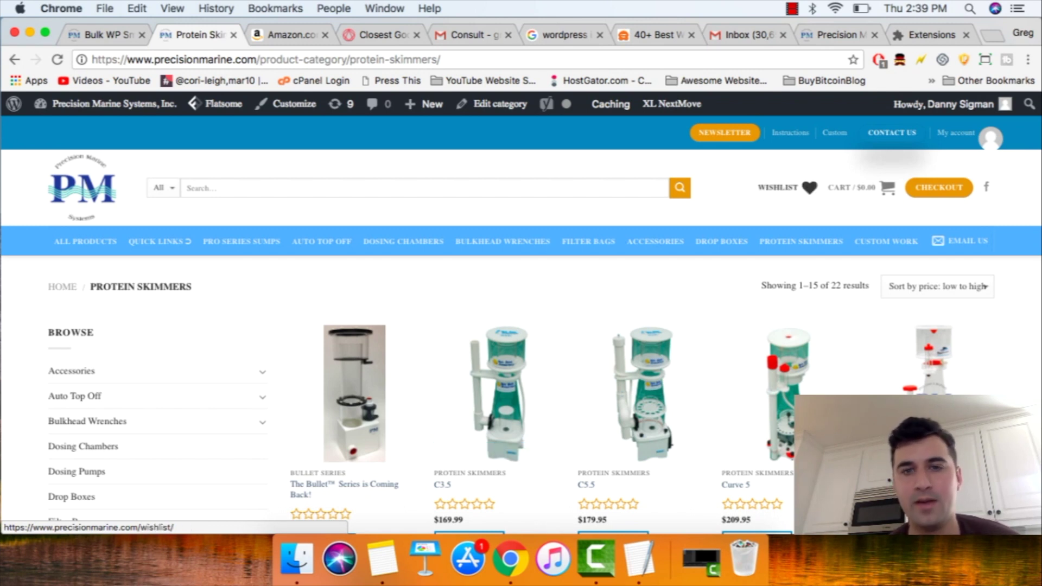
pyautogui.click(809, 188)
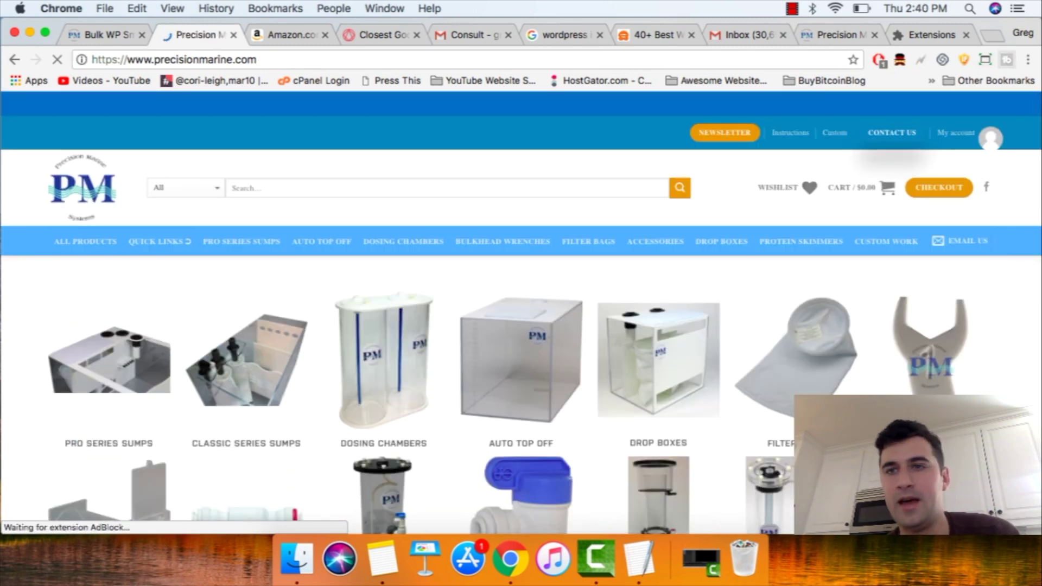
# Step: Resize the browser window to 1920 × 1080 with Window Resizer and open the Accessories category page
pyautogui.click(985, 59)
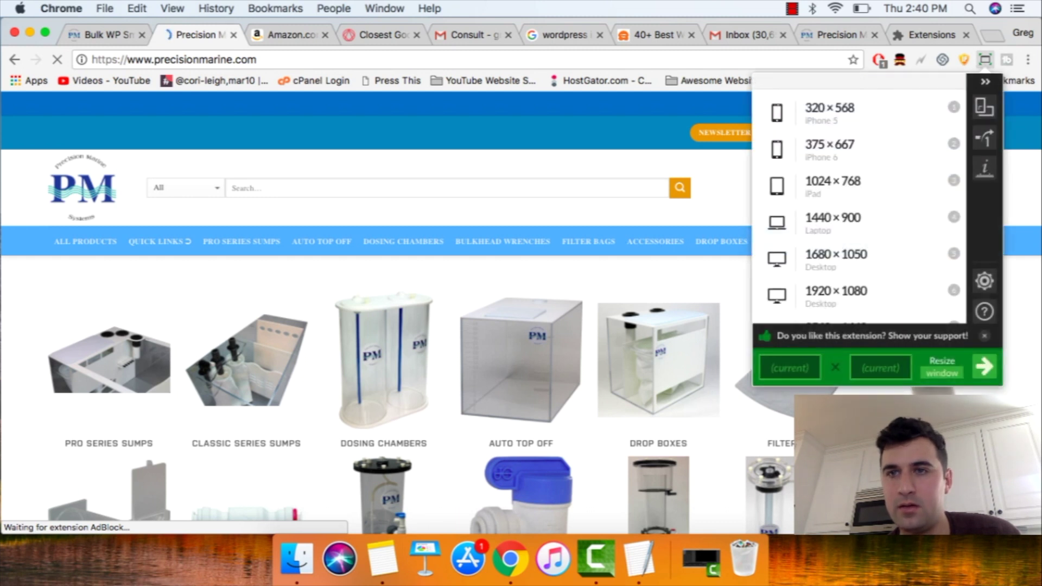
pyautogui.click(836, 296)
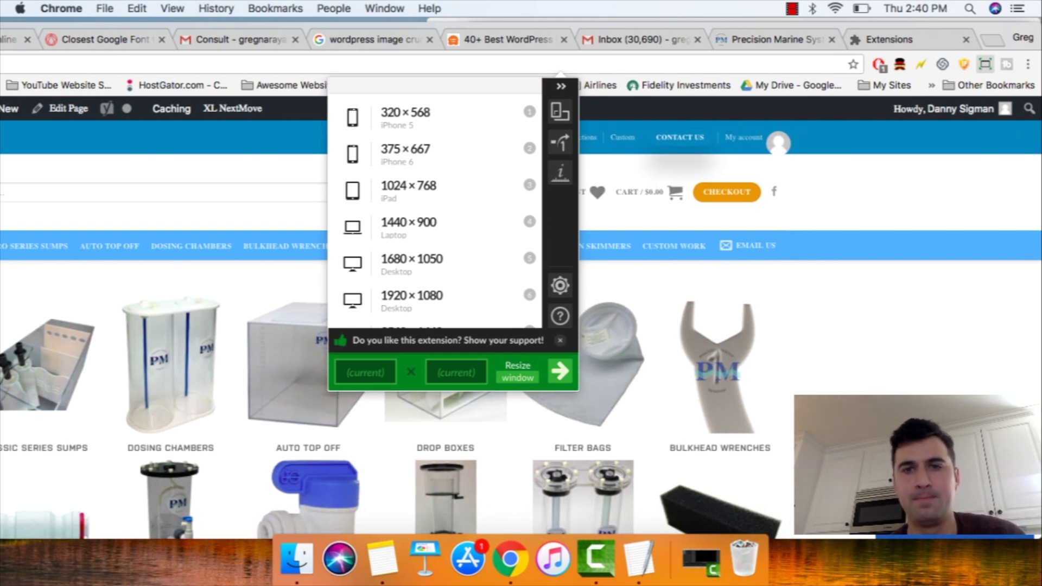
pyautogui.click(326, 64)
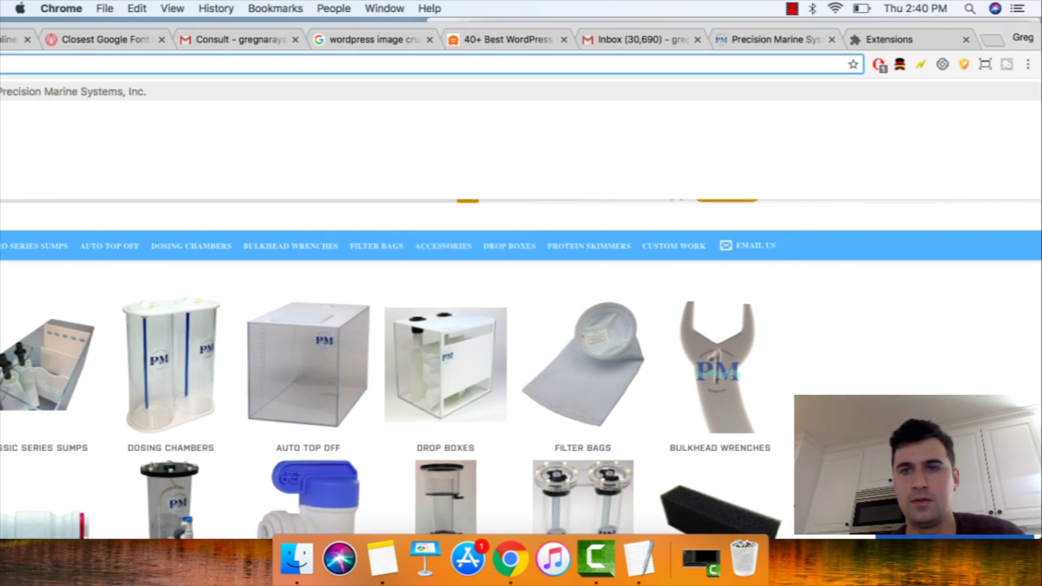
pyautogui.press('Return')
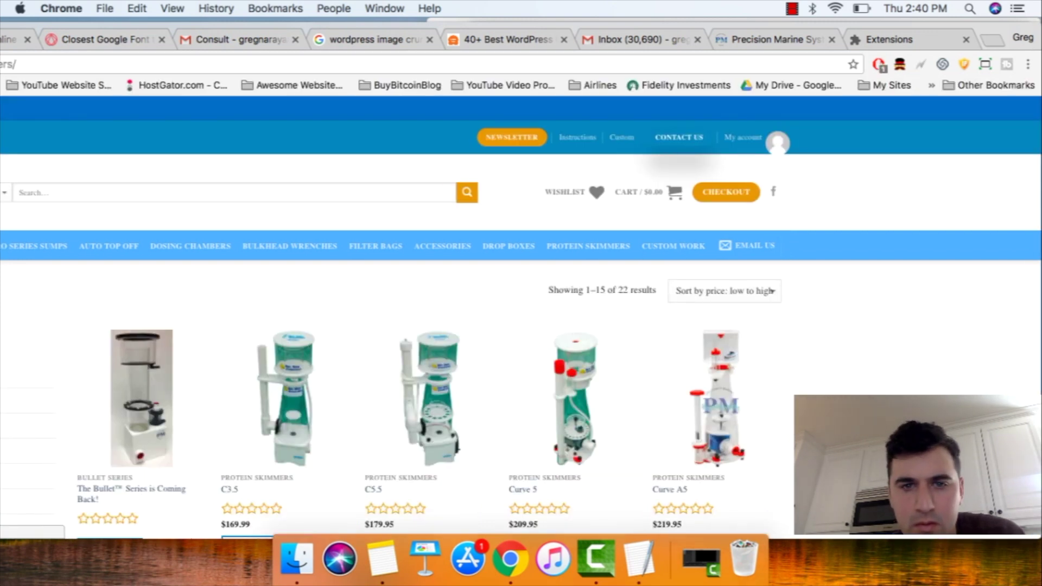
pyautogui.hscroll(5, 521, 326)
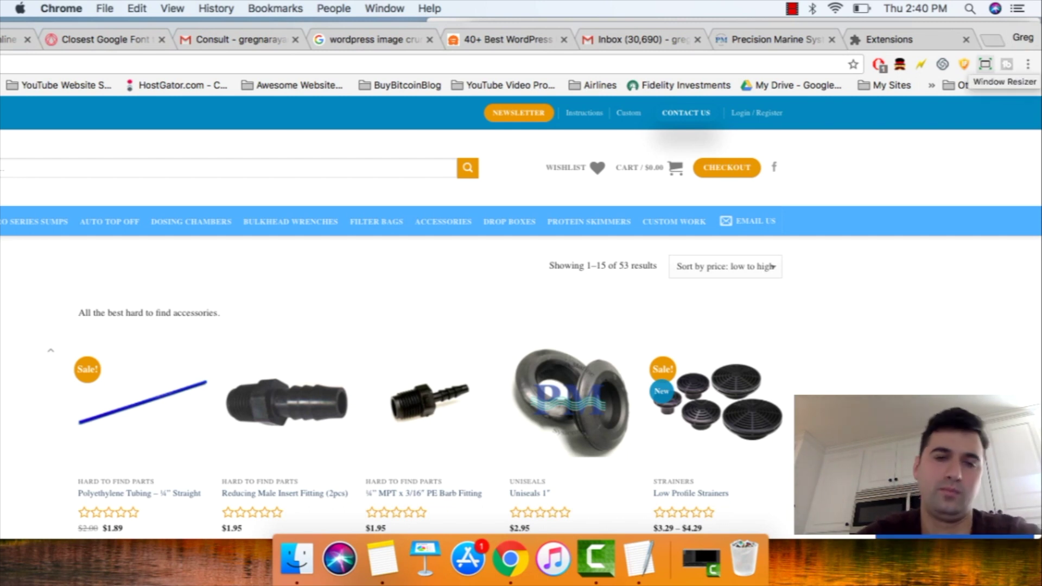
# Step: Shrink and reposition the browser window by hand so the whole Accessories page width fits on the screen
pyautogui.click(985, 64)
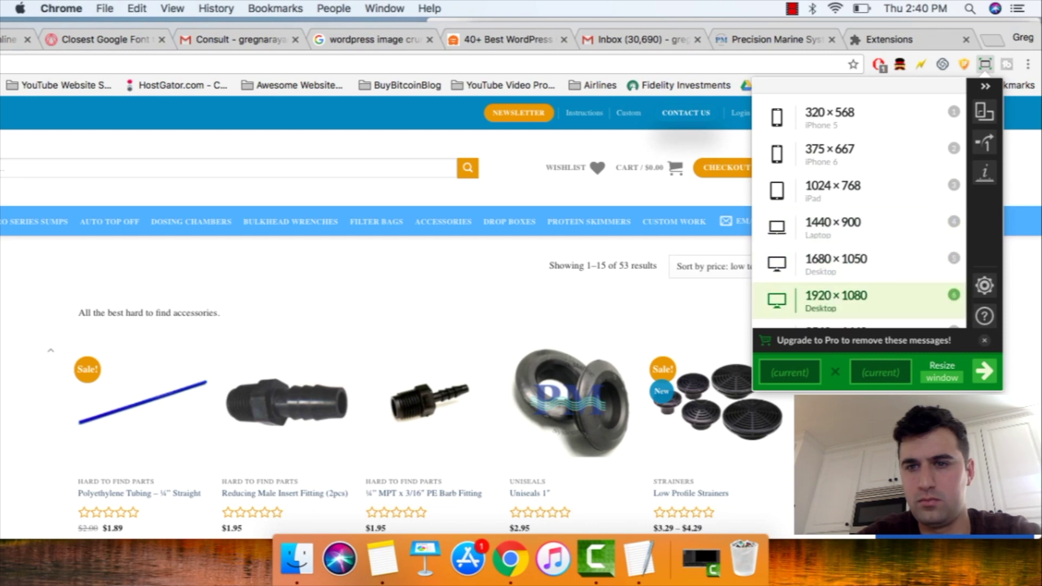
pyautogui.scroll(-2, 860, 301)
pyautogui.click(1039, 538)
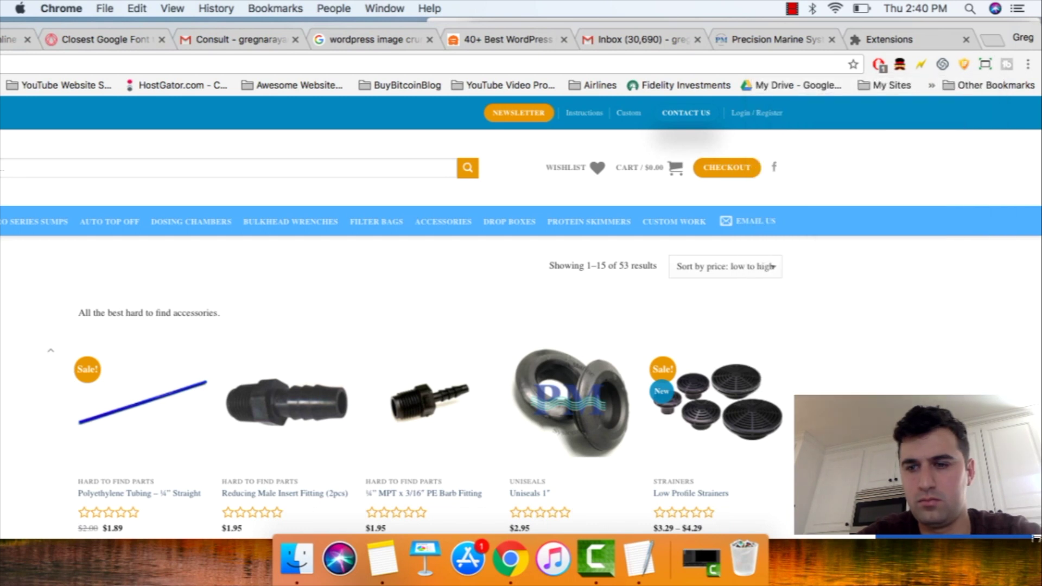
pyautogui.moveTo(1040, 539); pyautogui.dragTo(824, 533)
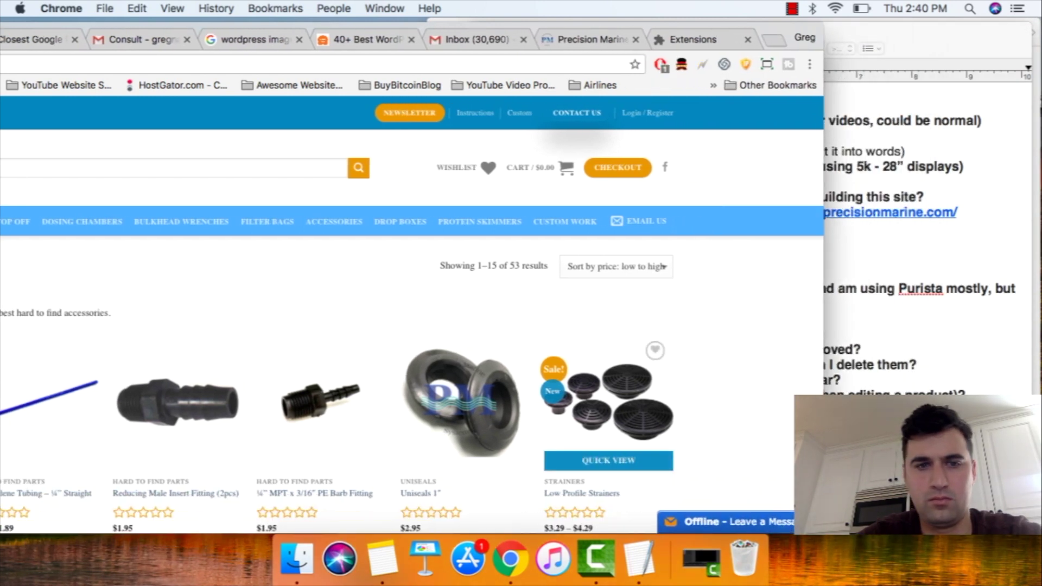
pyautogui.hscroll(3, 608, 401)
pyautogui.hscroll(-1, 608, 402)
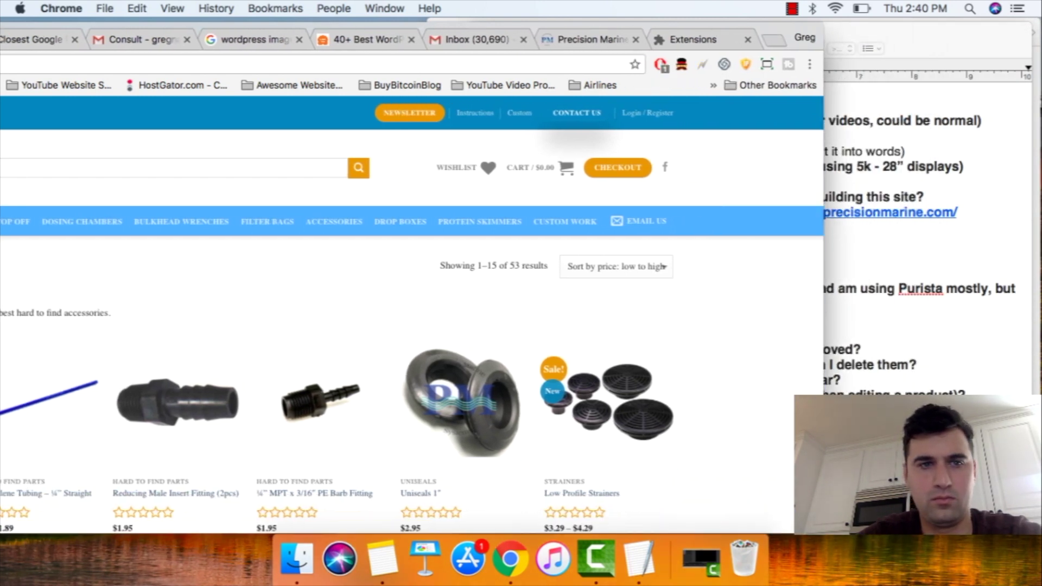
pyautogui.click(217, 64)
pyautogui.moveTo(781, 31); pyautogui.dragTo(844, 25)
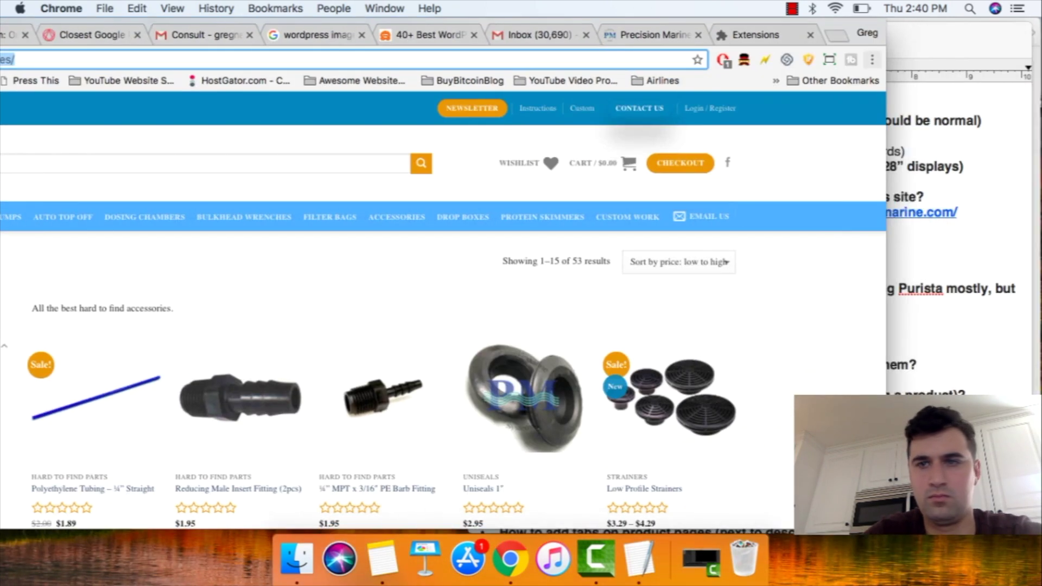
pyautogui.moveTo(886, 221); pyautogui.dragTo(647, 221)
pyautogui.moveTo(594, 24); pyautogui.dragTo(963, 25)
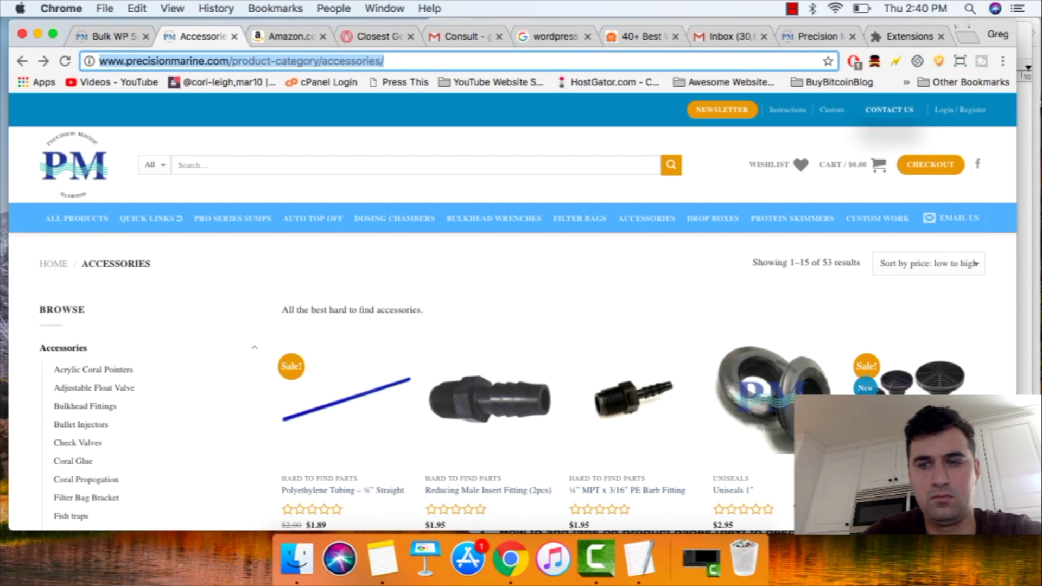
pyautogui.moveTo(1019, 534); pyautogui.dragTo(1025, 536)
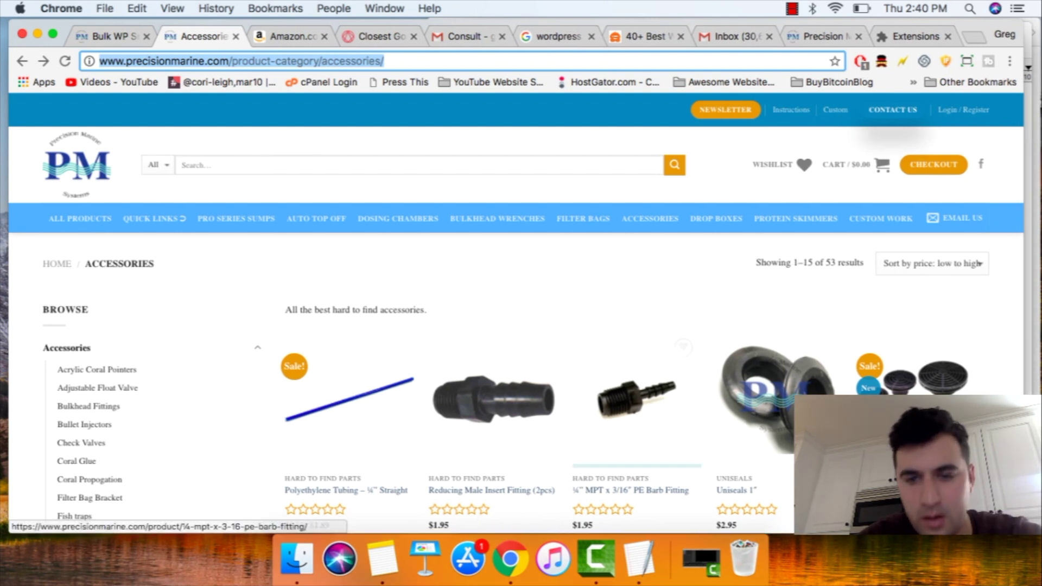
# Step: In the TextEdit question list, add "He is using Purista font, from square space" below "Text size too small?"
pyautogui.click(638, 558)
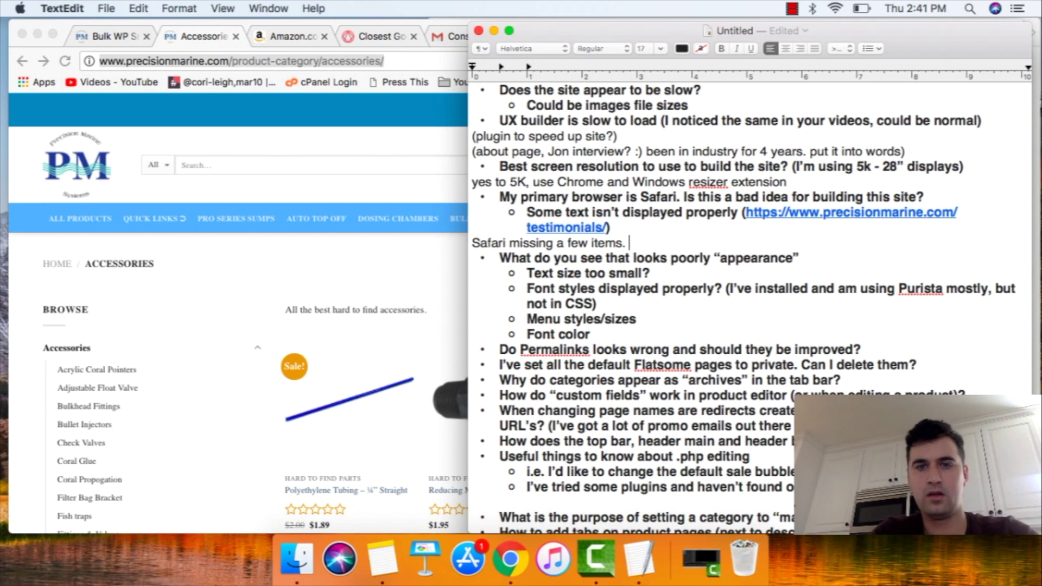
pyautogui.click(651, 273)
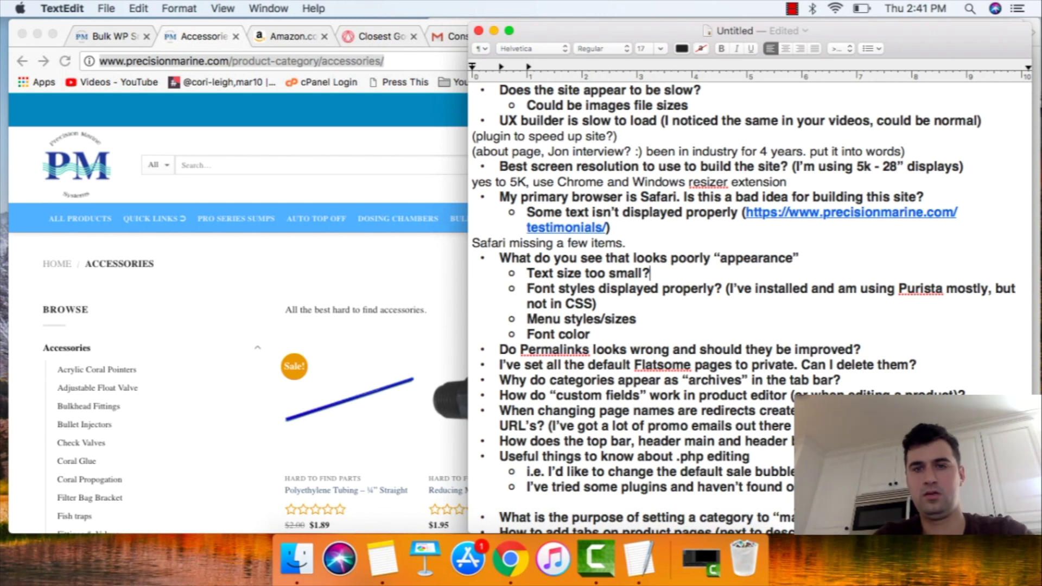
pyautogui.press('Return')
pyautogui.write('Hal')
pyautogui.press('BackSpace')
pyautogui.press('BackSpace')
pyautogui.press('BackSpace')
pyautogui.hotkey('shift', 'Tab')
pyautogui.press('BackSpace')
pyautogui.write('He is using P')
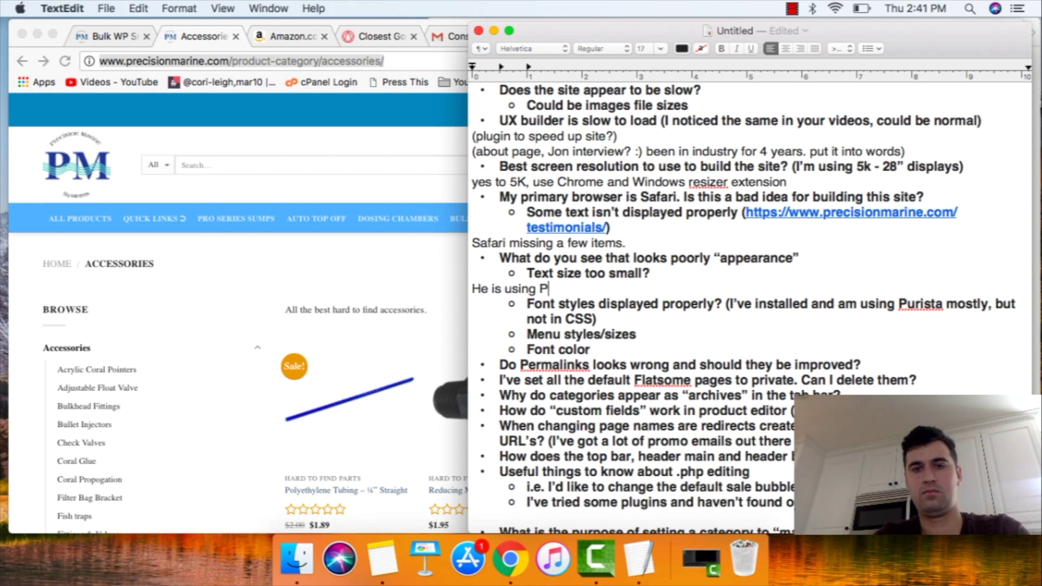
pyautogui.write('urista font, from squarespace')
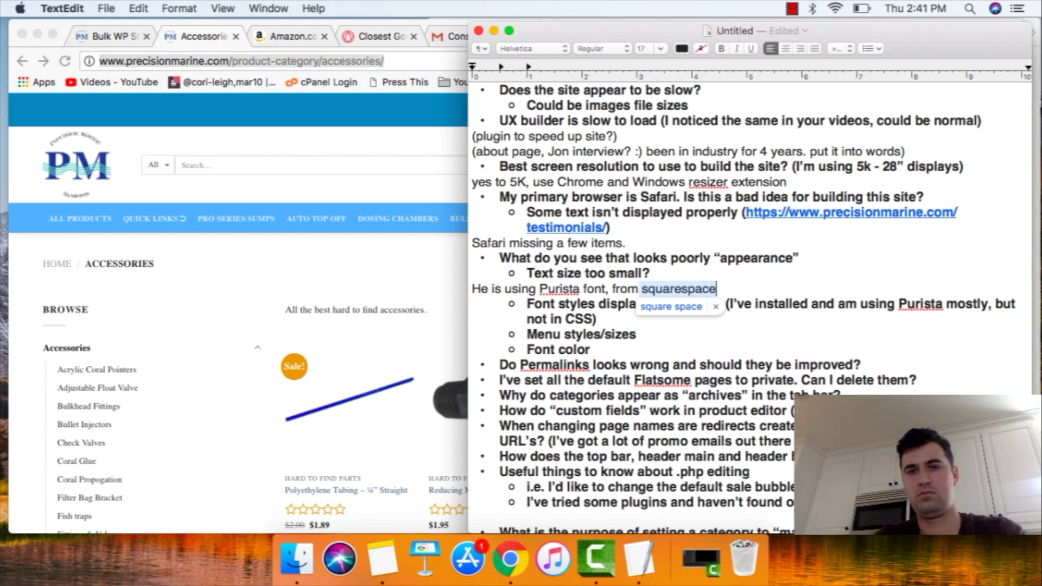
# Step: Add "Just font size" below the question about what looks poorly in "appearance", and review the remaining questions
pyautogui.click(800, 258)
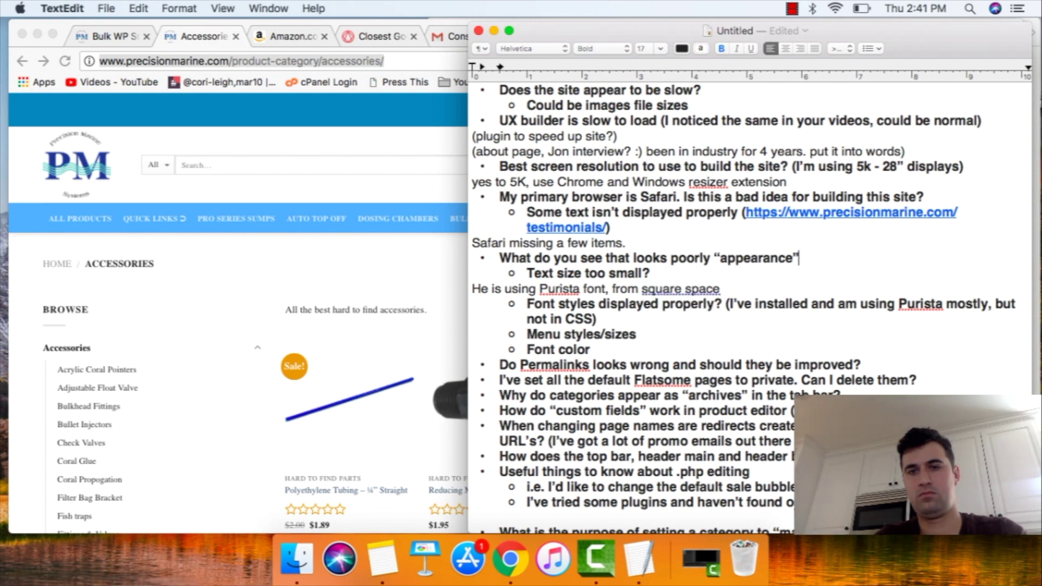
pyautogui.press('Return')
pyautogui.press('Return')
pyautogui.write('Just font size')
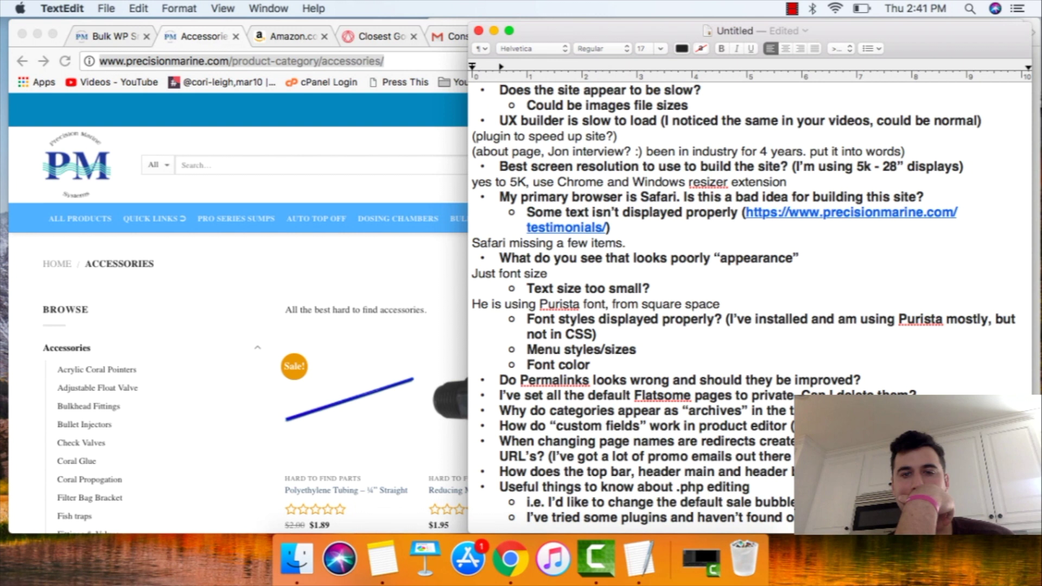
pyautogui.scroll(-5, 749, 304)
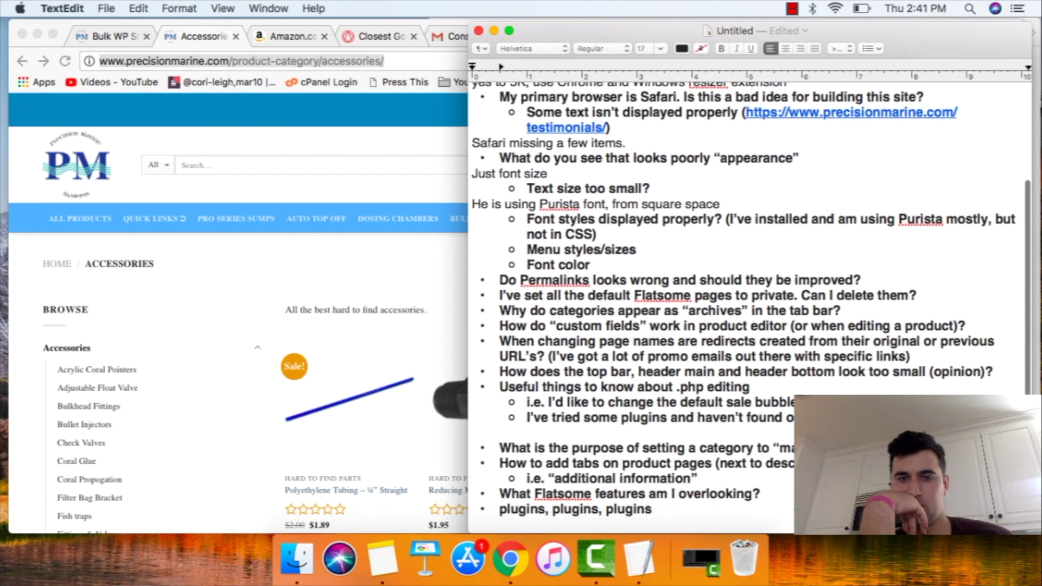
pyautogui.scroll(2, 749, 304)
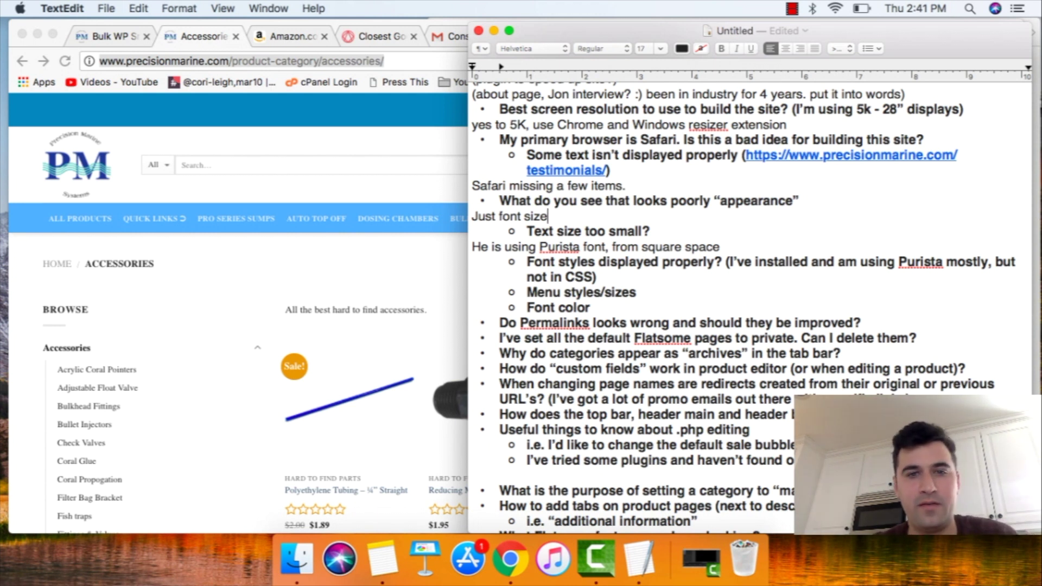
# Step: Switch to Chrome and inspect the Dosing Chambers menu link on the Accessories page with the developer tools
pyautogui.press('super+Tab')
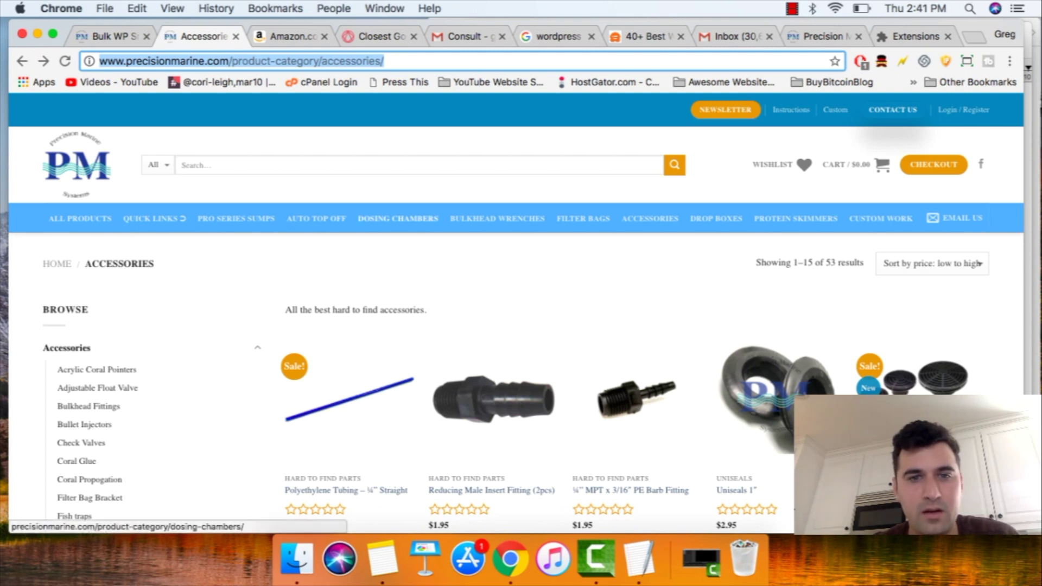
pyautogui.rightClick(389, 216)
pyautogui.press('Escape')
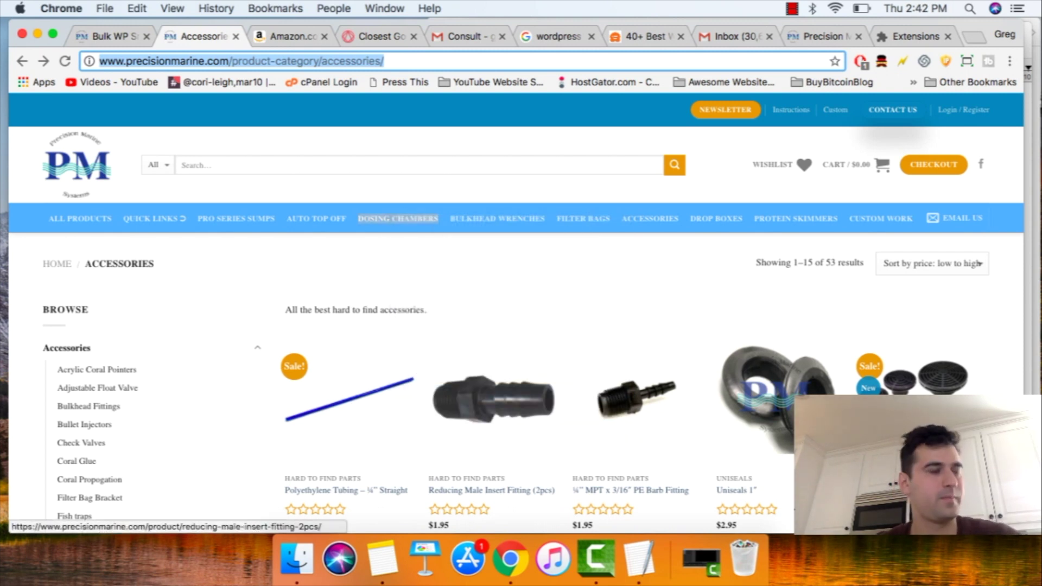
pyautogui.moveTo(493, 402)
pyautogui.press('super+alt+i')
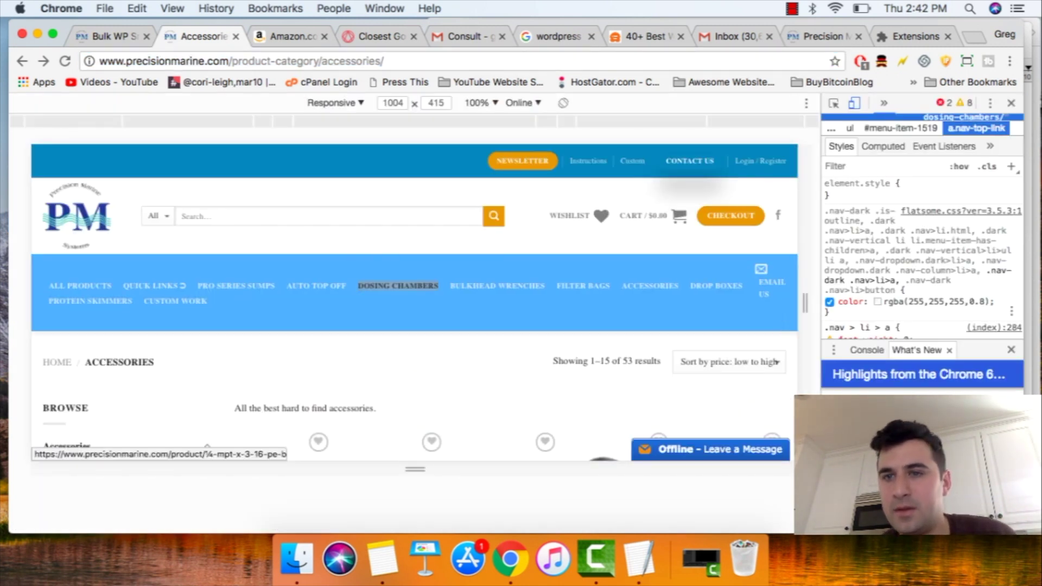
# Step: Examine the Dosing Chambers link's CSS rules for font family and size, through to the inherited body styles
pyautogui.scroll(-6, 923, 250)
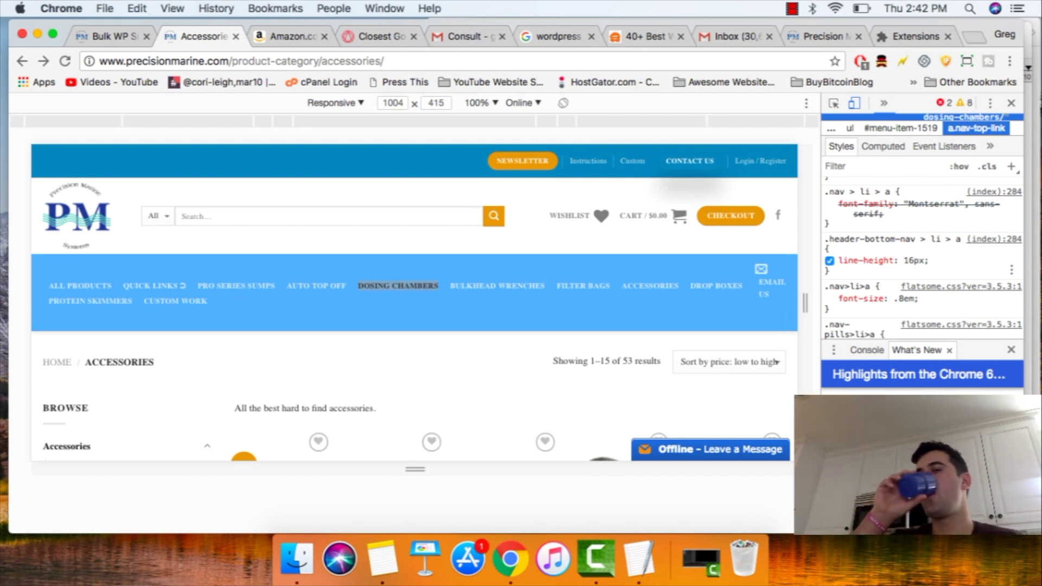
pyautogui.scroll(-8, 923, 255)
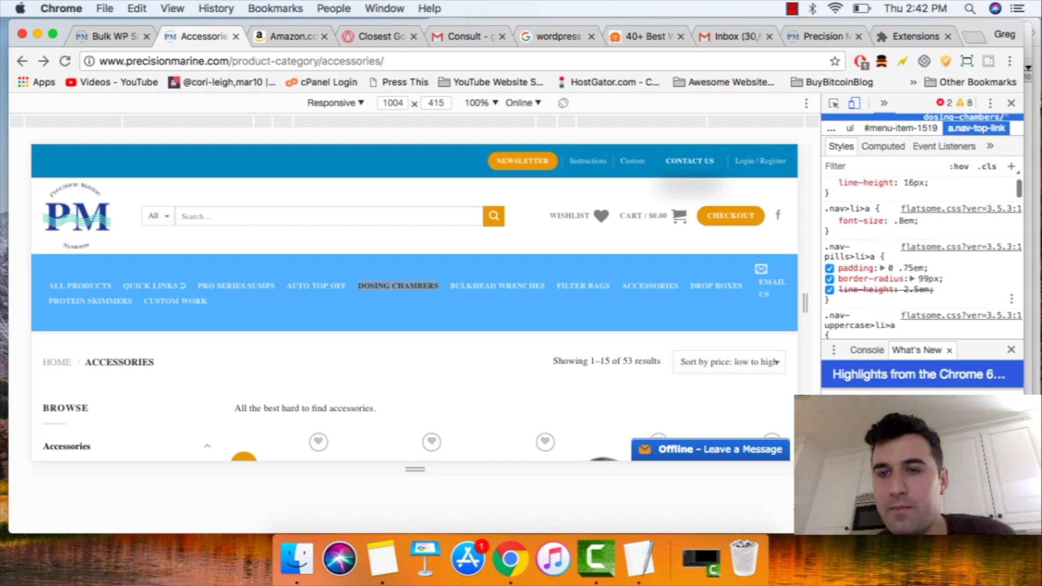
pyautogui.scroll(-10, 922, 255)
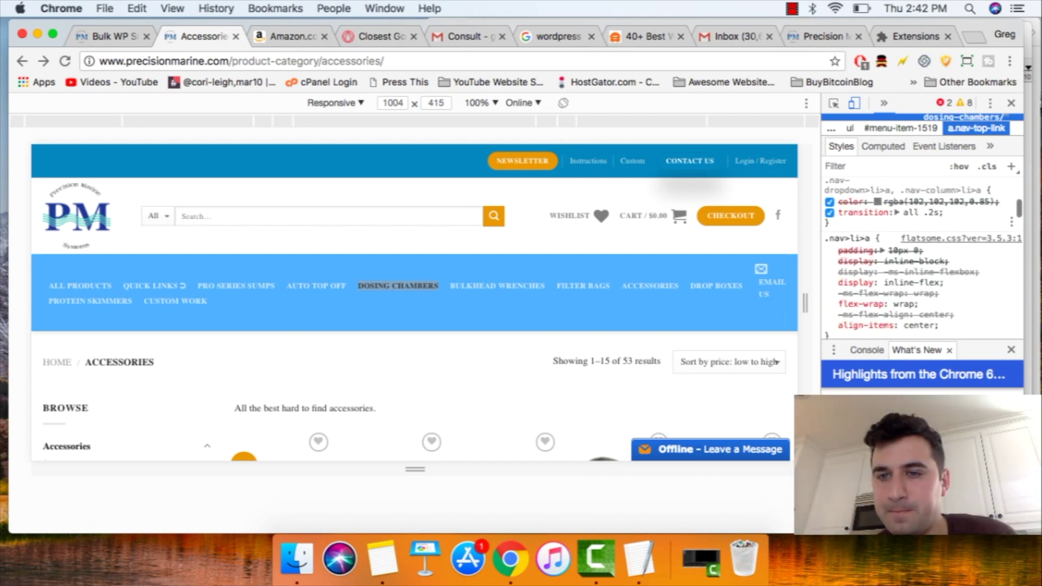
pyautogui.scroll(-10, 923, 256)
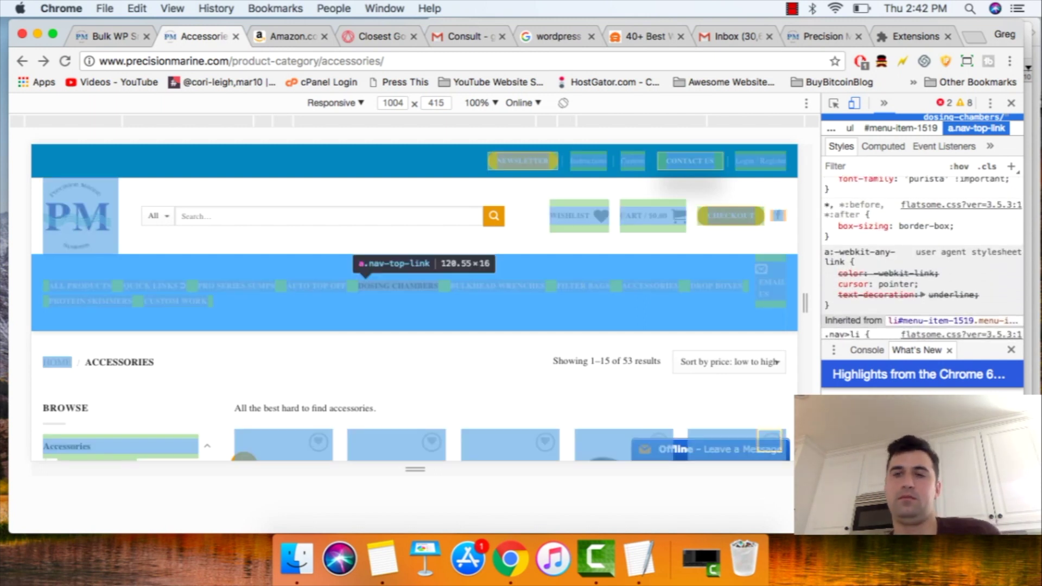
pyautogui.scroll(-2, 922, 258)
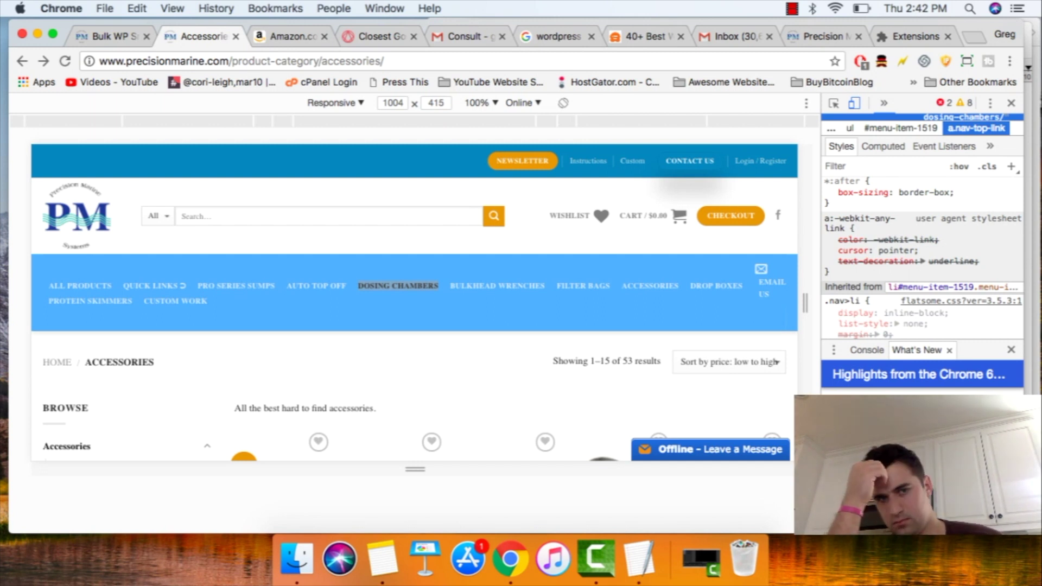
pyautogui.scroll(-5, 922, 258)
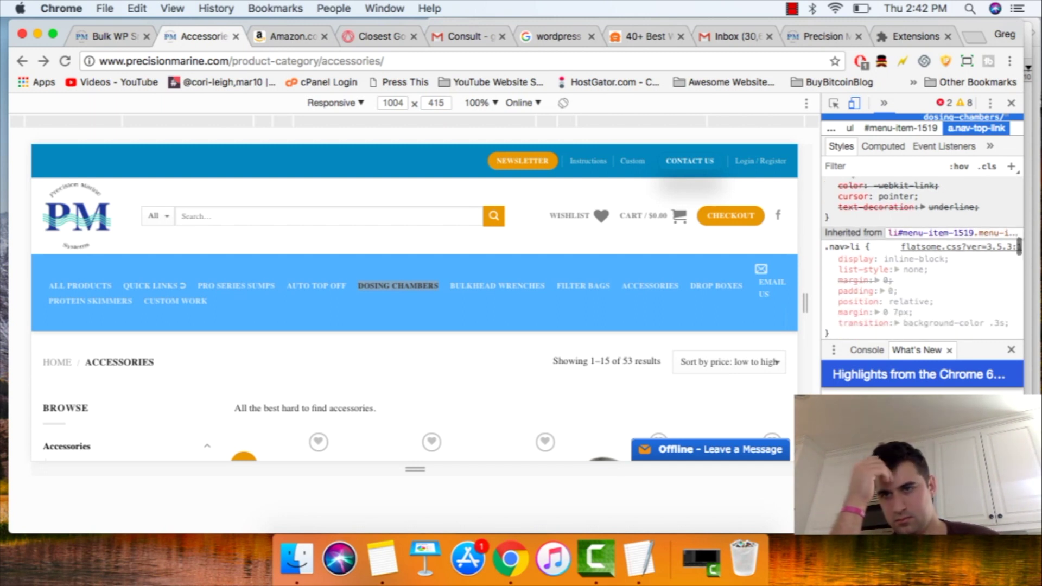
pyautogui.scroll(-7, 923, 258)
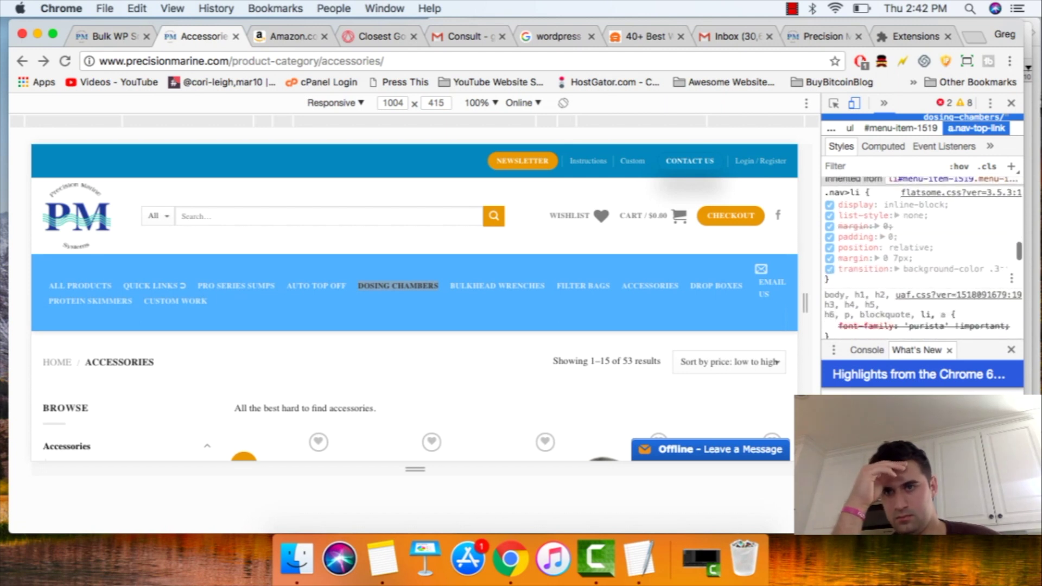
pyautogui.scroll(-4, 923, 258)
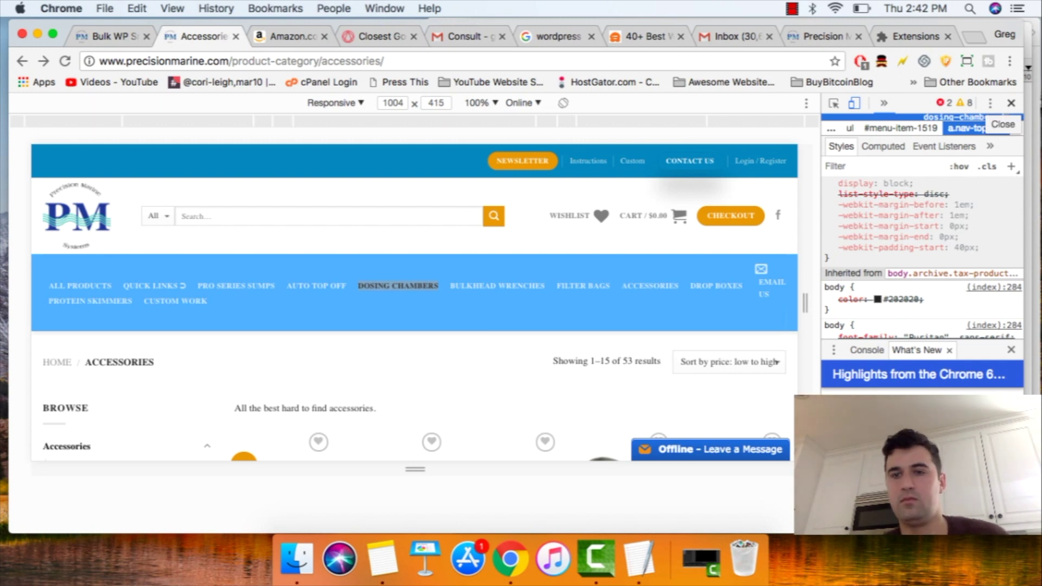
pyautogui.scroll(-3, 923, 258)
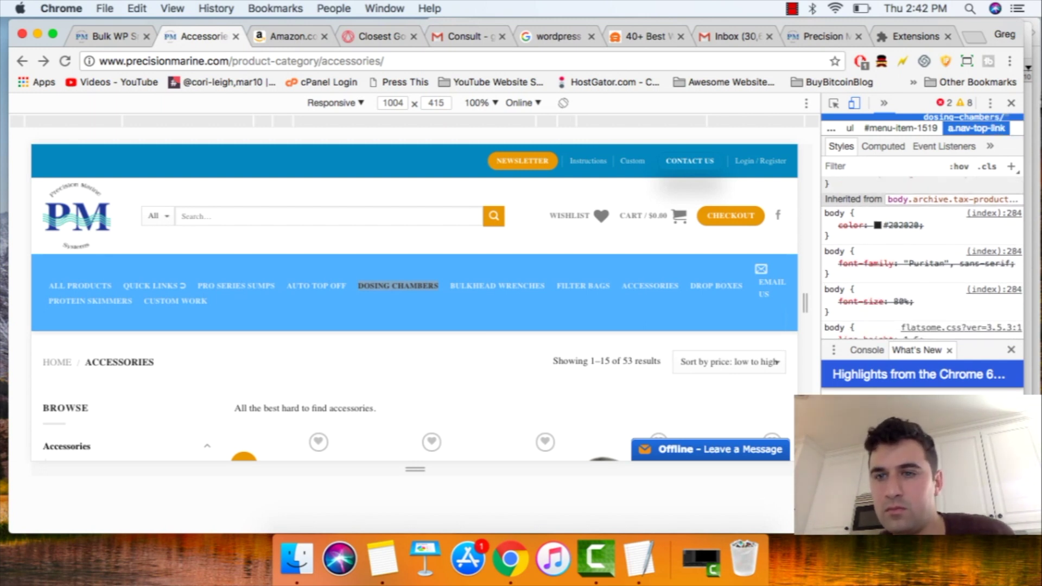
pyautogui.scroll(-1, 922, 258)
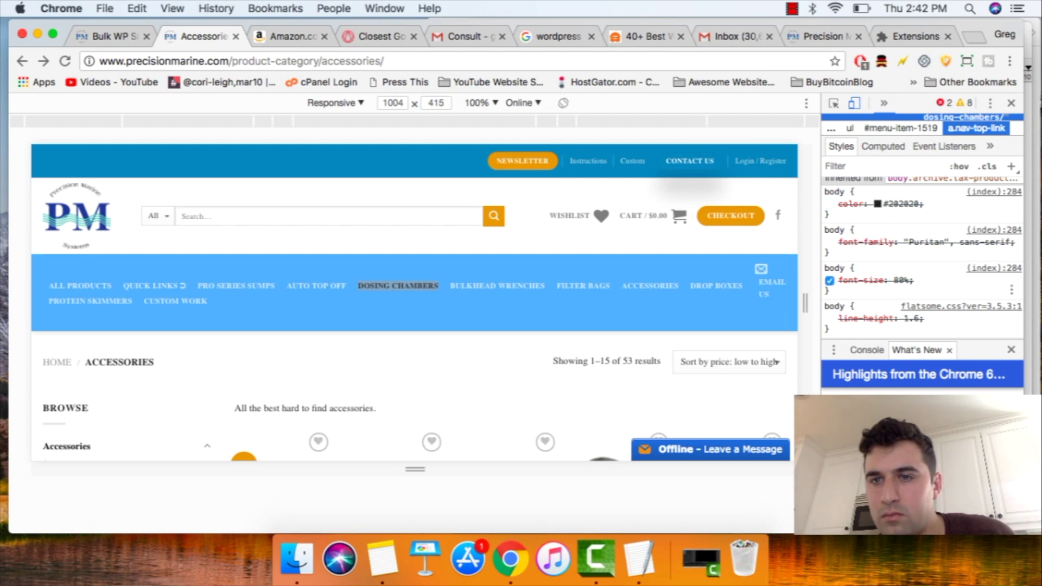
pyautogui.scroll(-3, 923, 283)
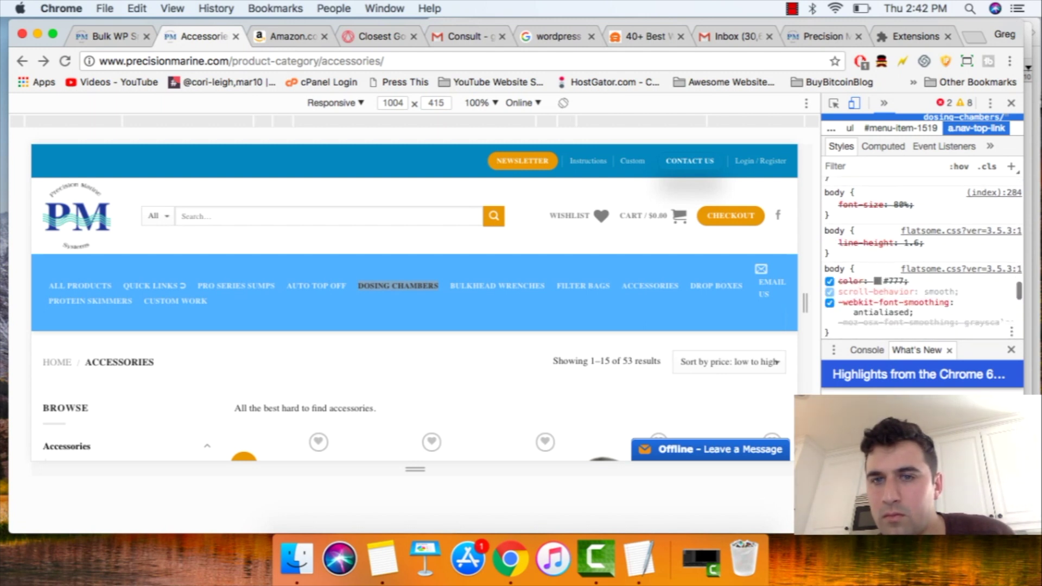
# Step: Recheck the font rules from the body styles back up to the menu link's own rules, and close the developer tools
pyautogui.scroll(3, 923, 258)
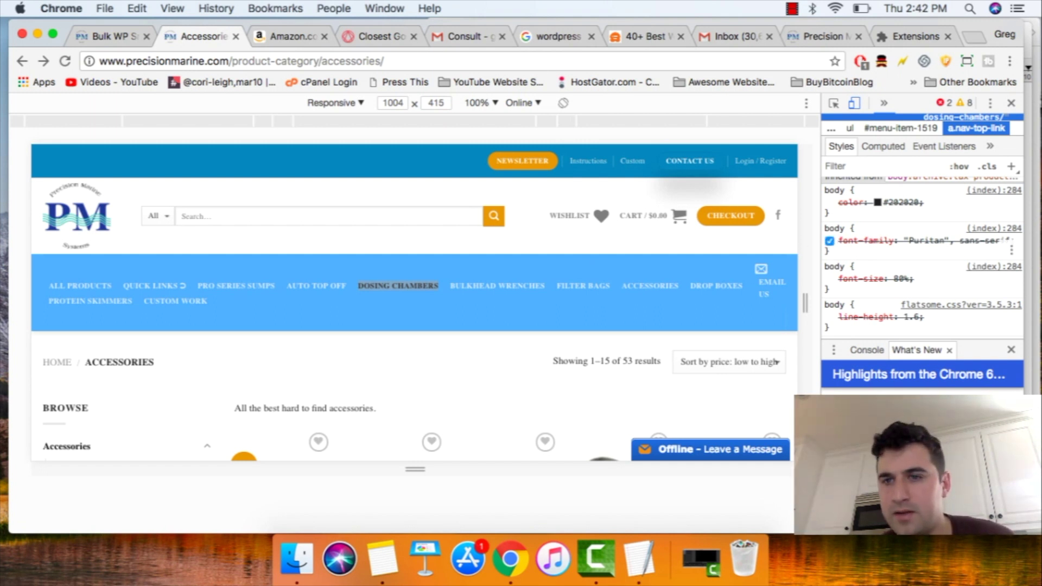
pyautogui.scroll(5, 923, 258)
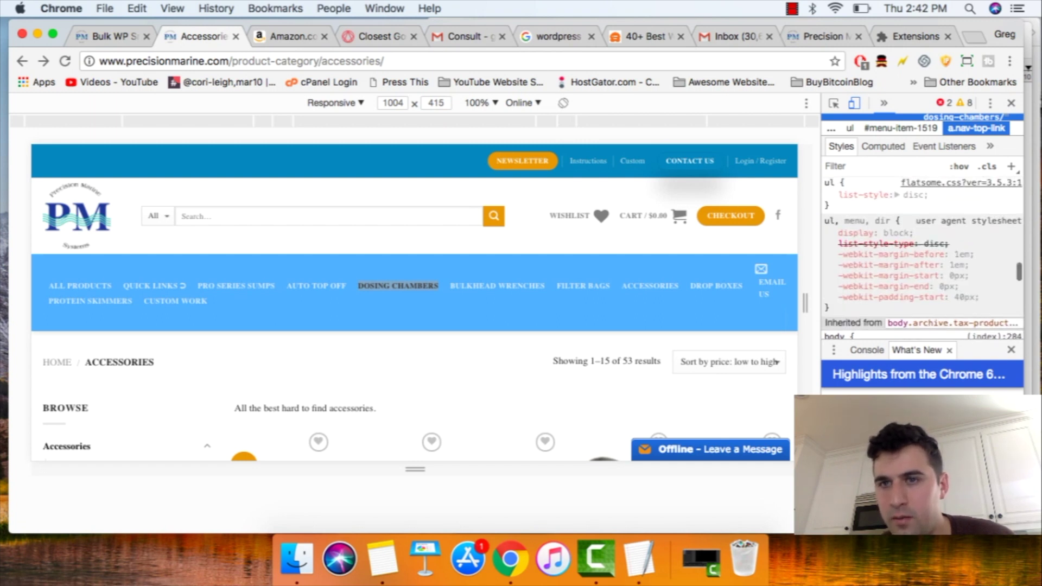
pyautogui.scroll(2, 923, 258)
pyautogui.scroll(8, 923, 257)
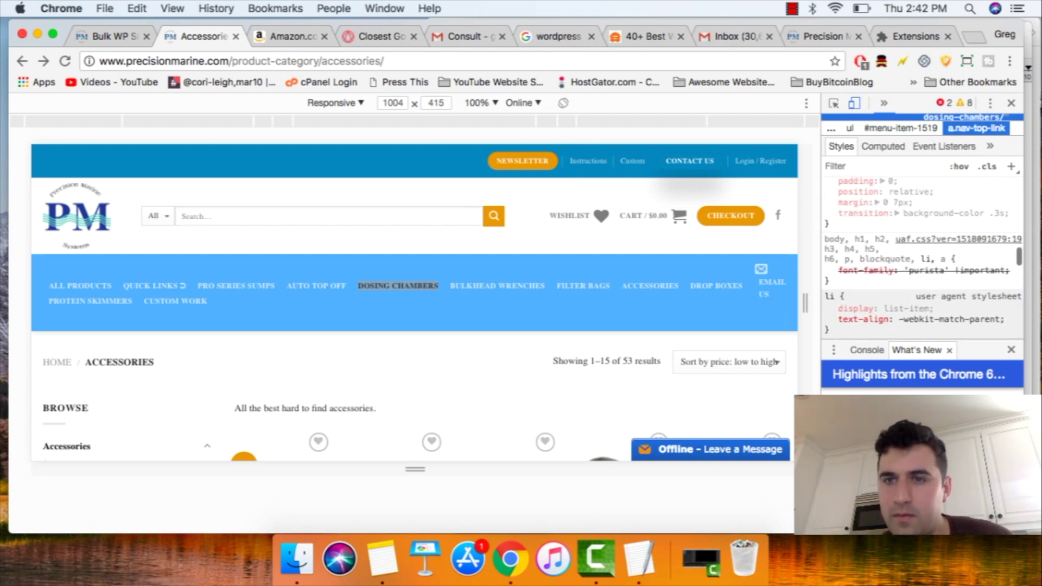
pyautogui.scroll(10, 923, 258)
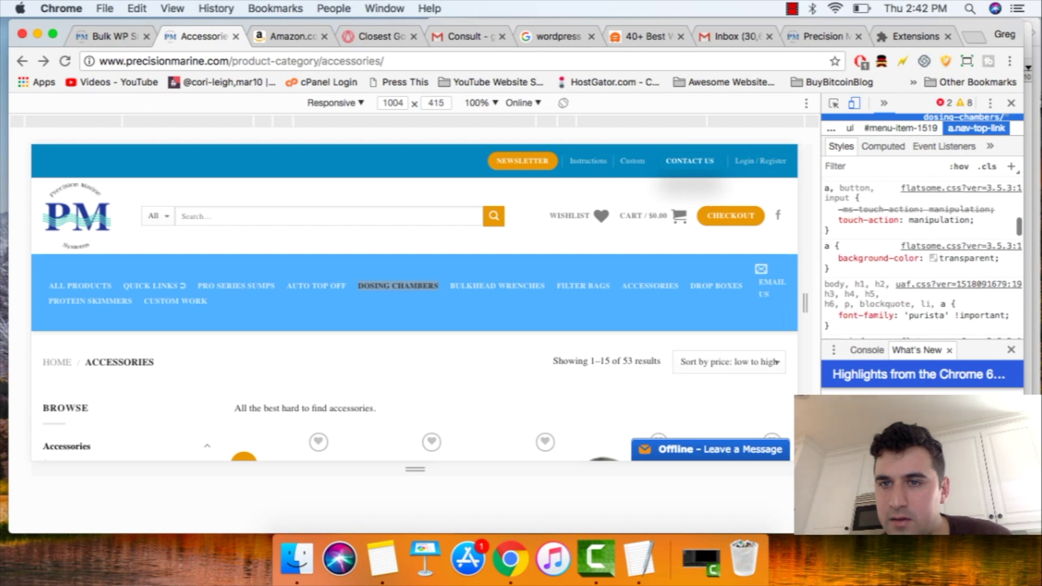
pyautogui.scroll(10, 923, 258)
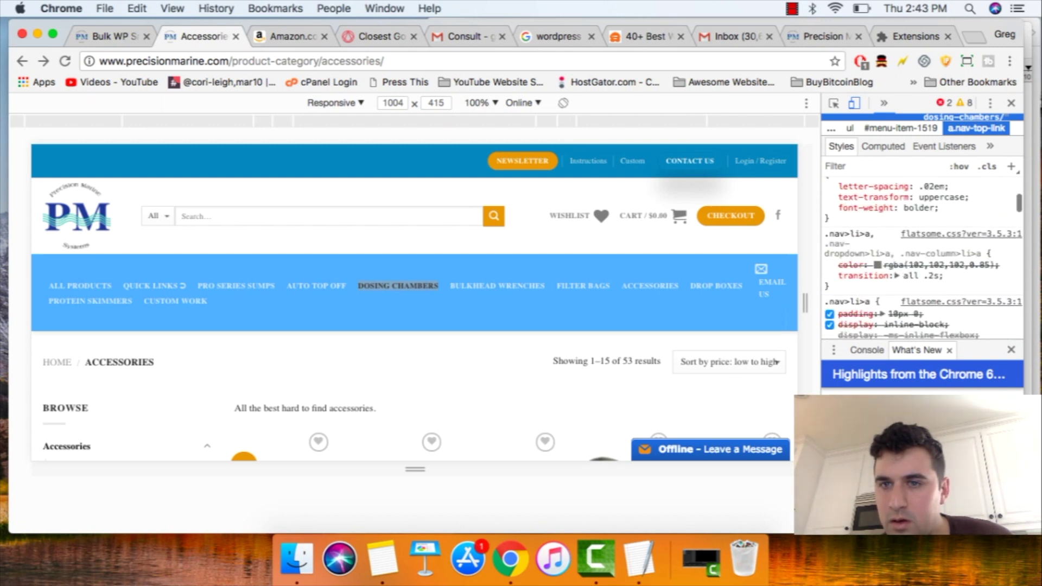
pyautogui.scroll(8, 923, 258)
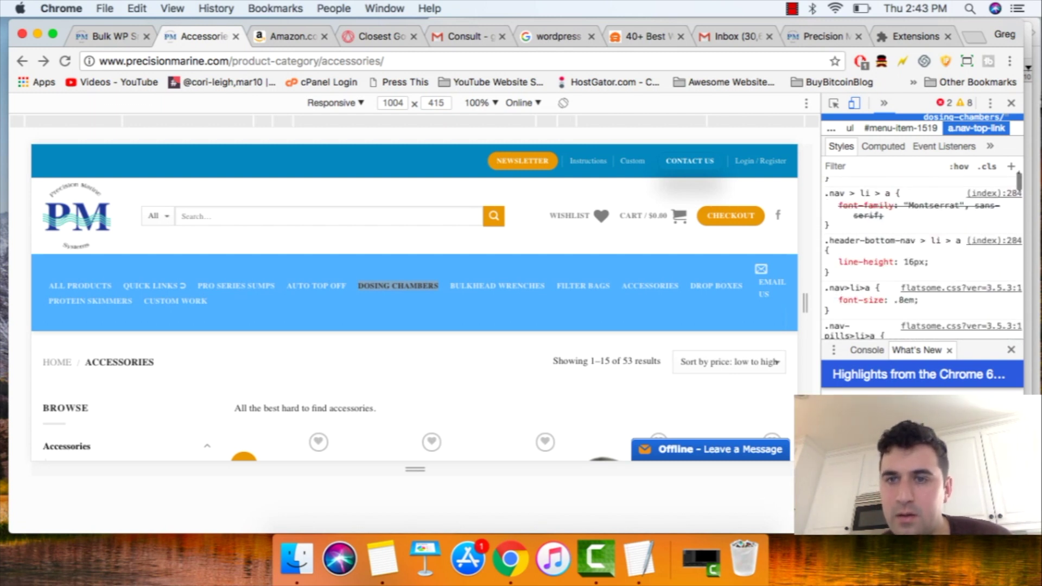
pyautogui.scroll(-2, 923, 258)
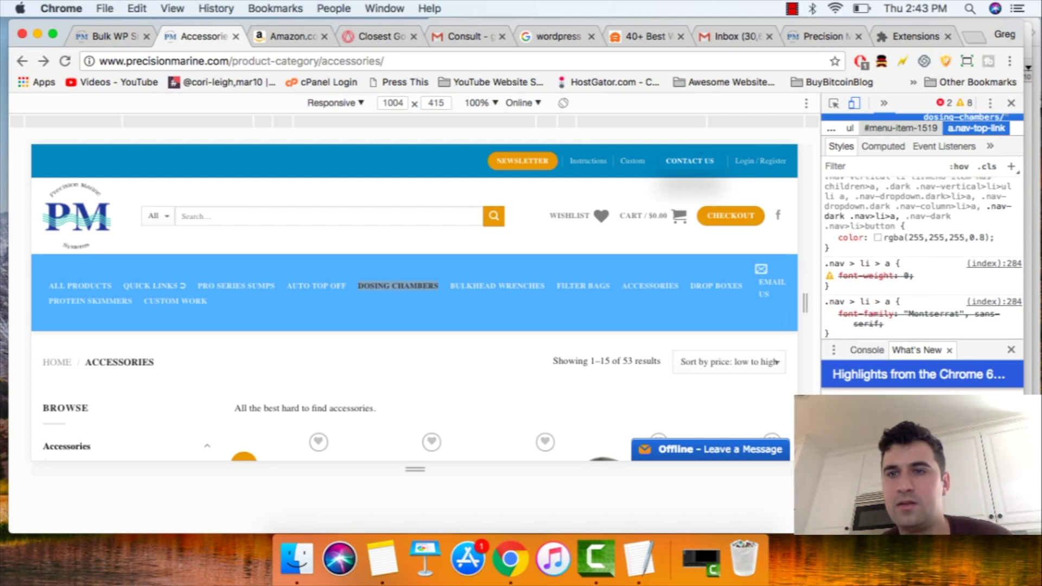
pyautogui.click(1011, 103)
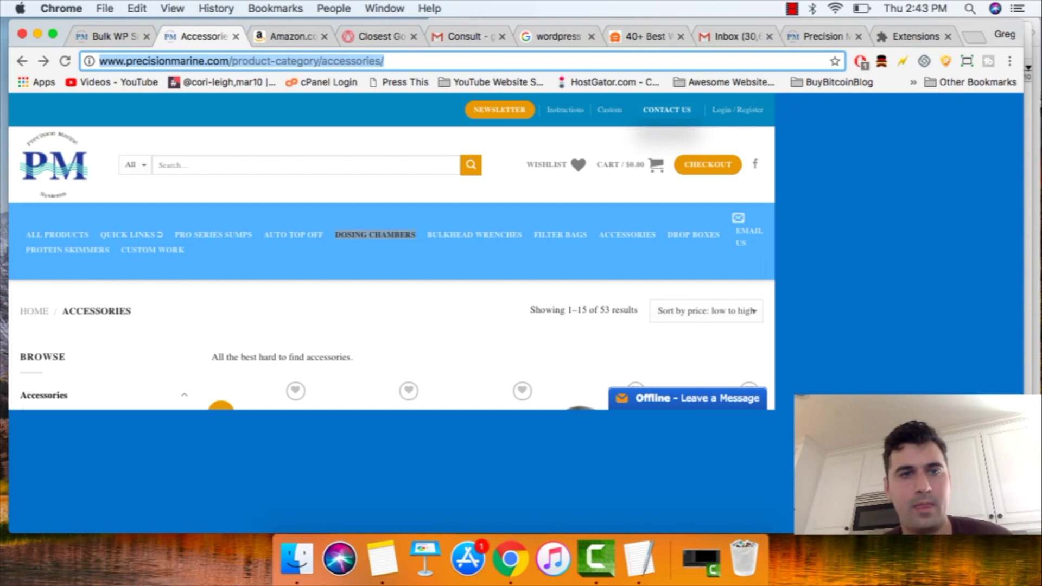
pyautogui.press('Return')
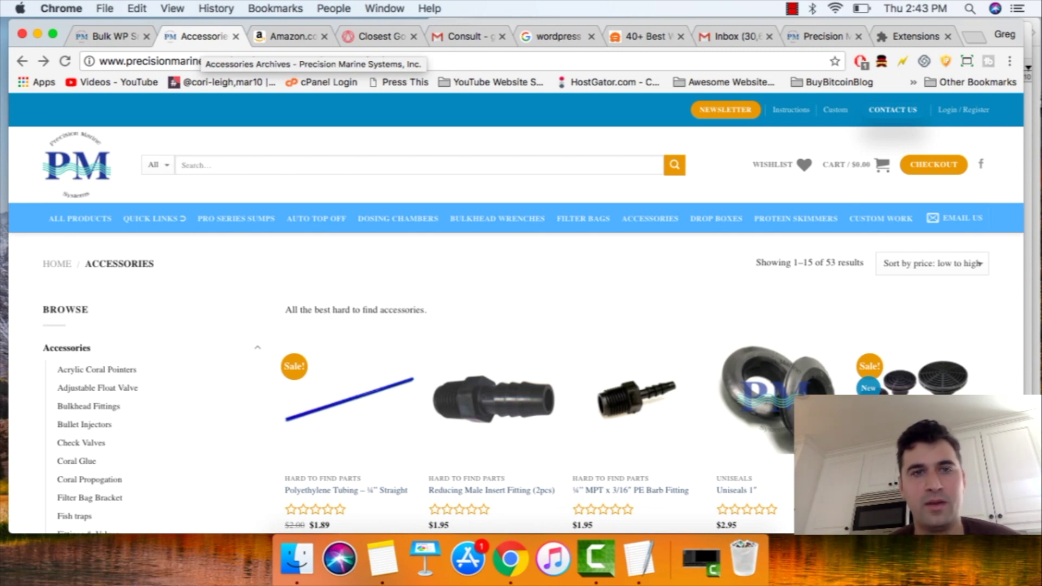
# Step: Bring up the Amazon homepage and look over its fonts and text sizes from the category cards to the header
pyautogui.click(290, 36)
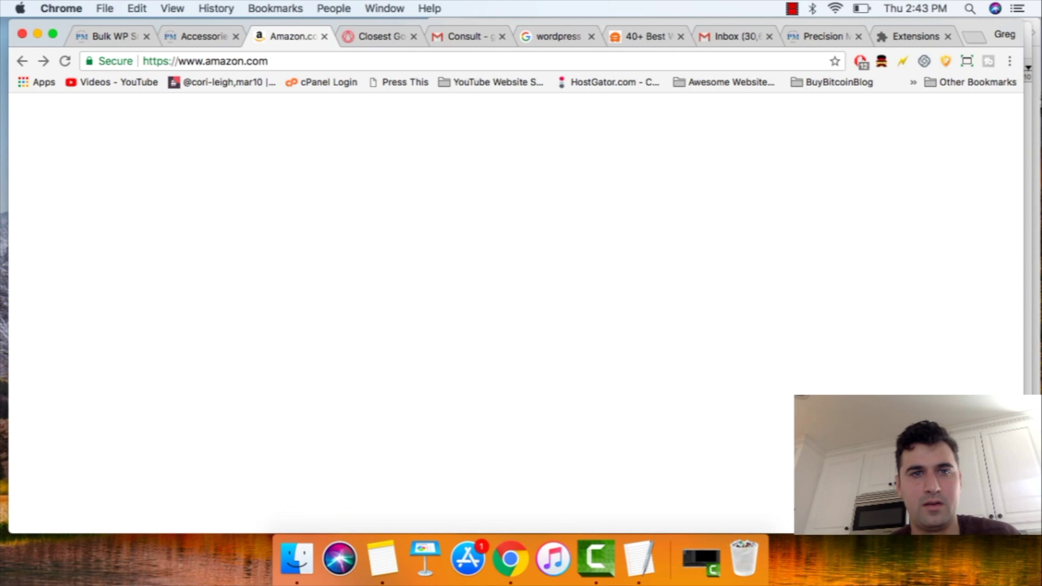
pyautogui.press('super+l')
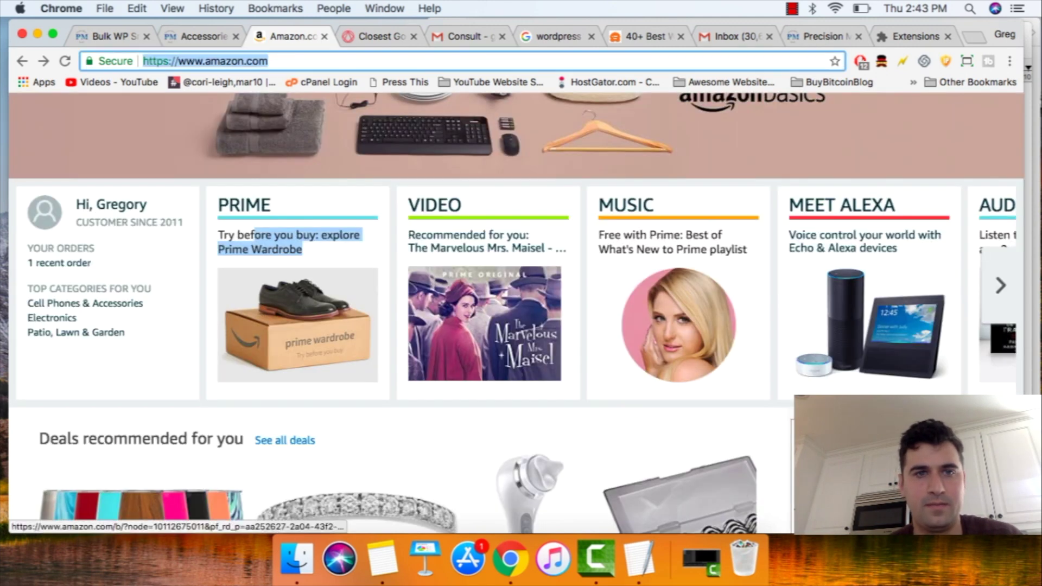
pyautogui.click(392, 304)
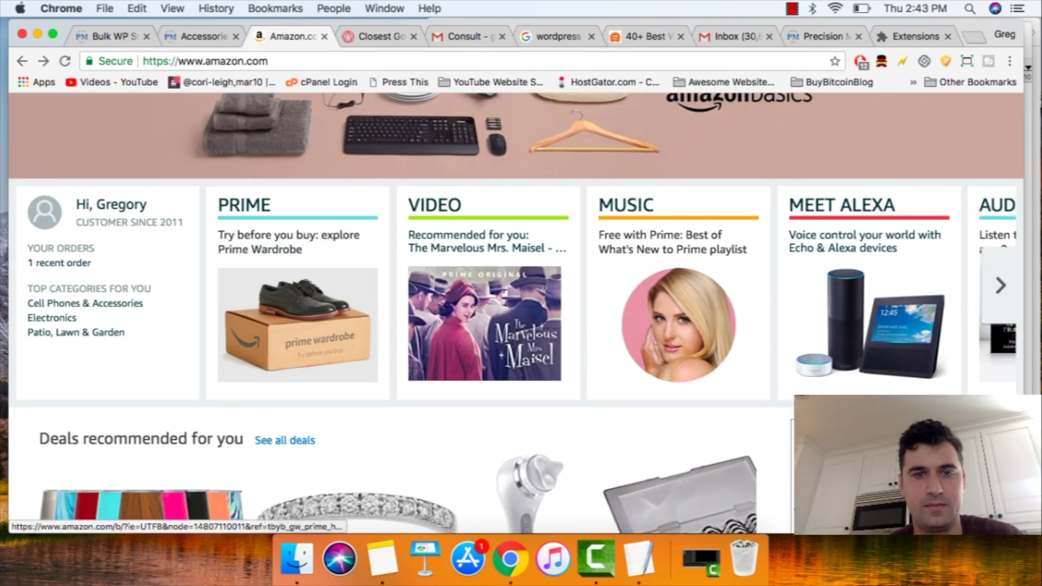
pyautogui.scroll(5, 516, 272)
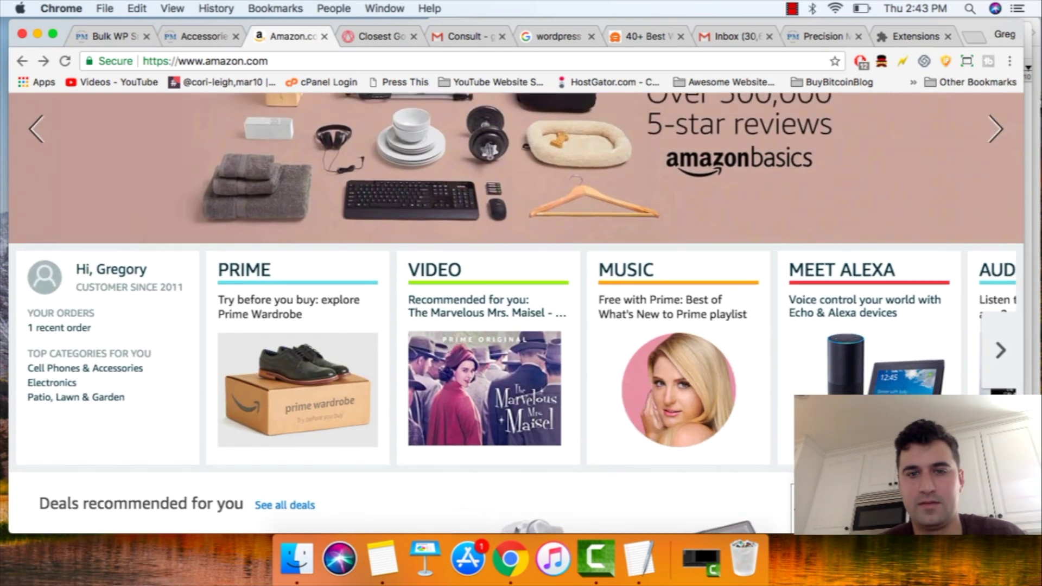
pyautogui.scroll(-1, 516, 271)
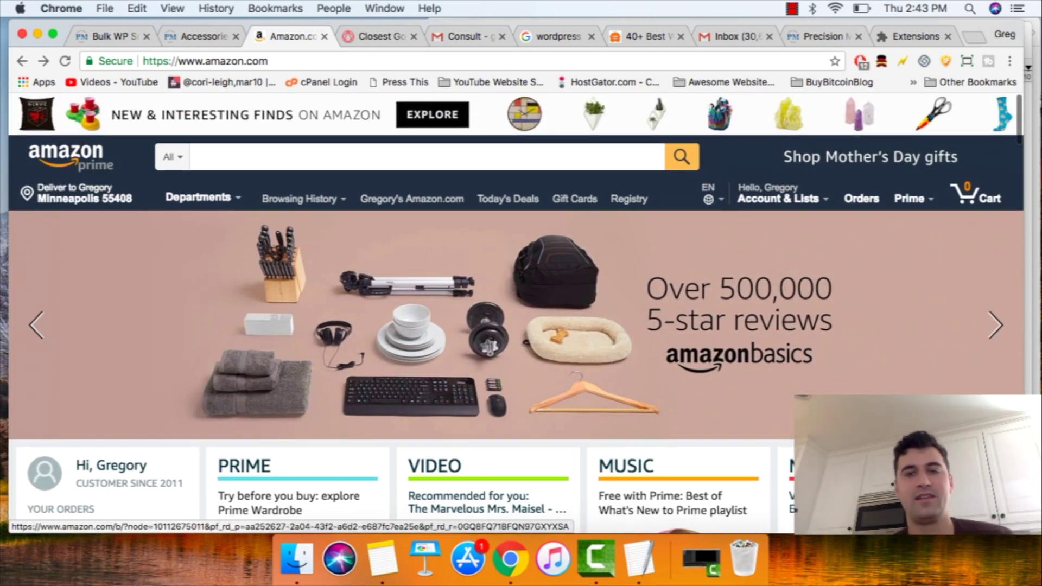
# Step: Examine the fonts and text styling used in the sections of the Amazon homepage
pyautogui.scroll(-2, 516, 313)
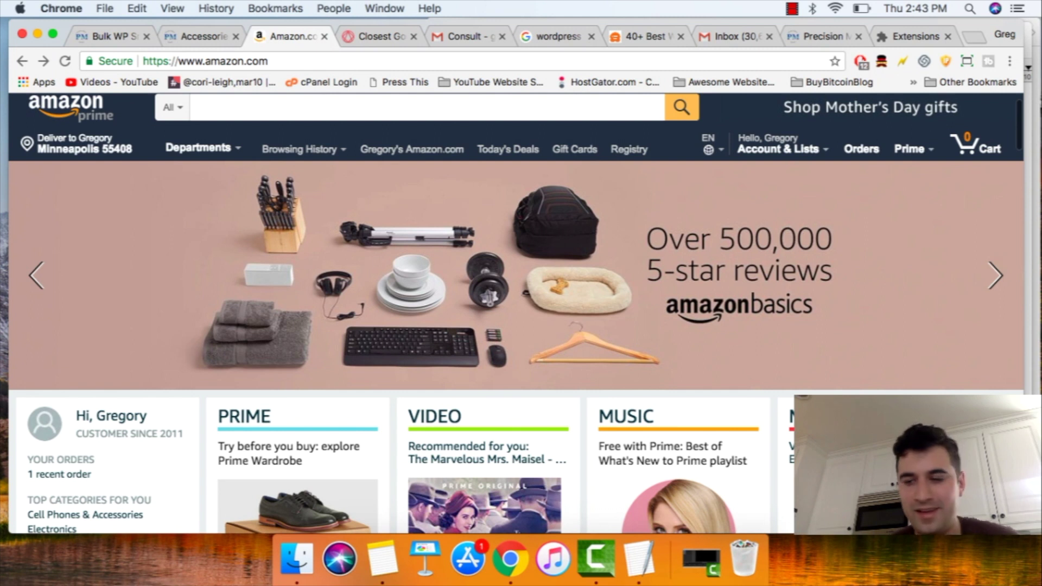
pyautogui.scroll(-5, 516, 312)
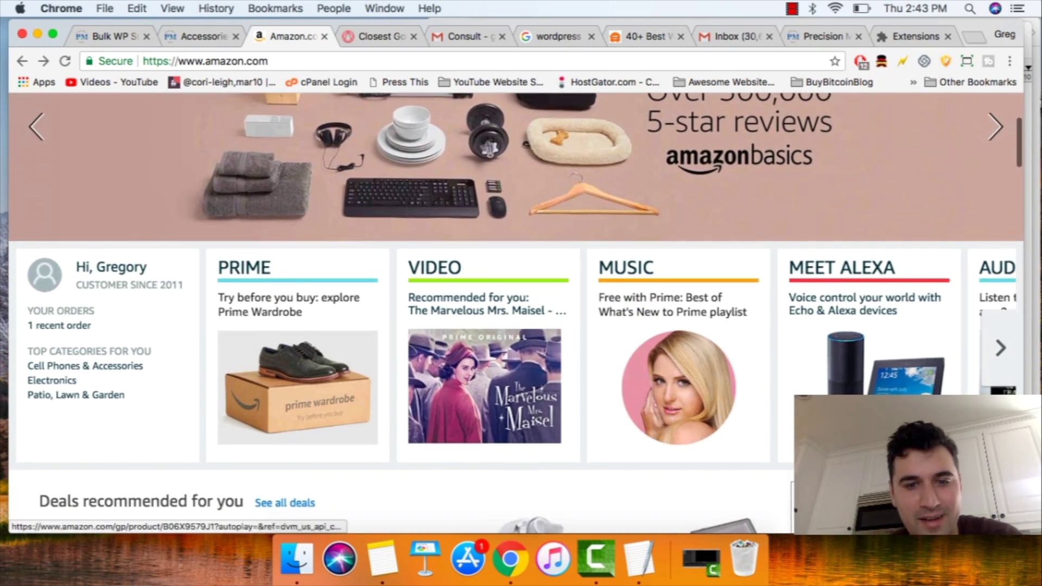
pyautogui.scroll(2, 516, 313)
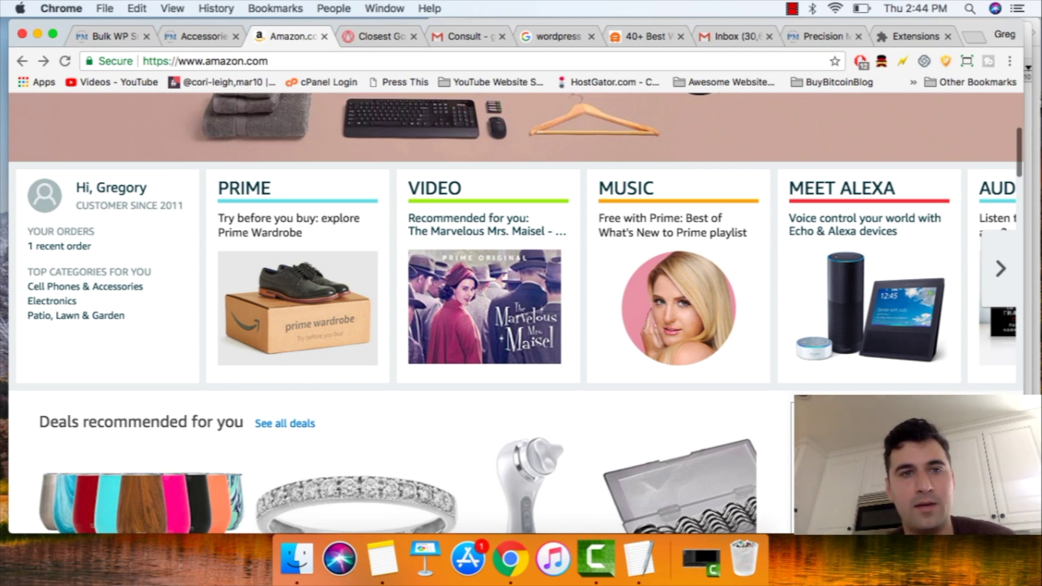
# Step: Read the Stack Exchange question on the closest Google font to Amazon Ember, through to the accepted answer's Lato sample
pyautogui.hotkey('ctrl', 'Tab')
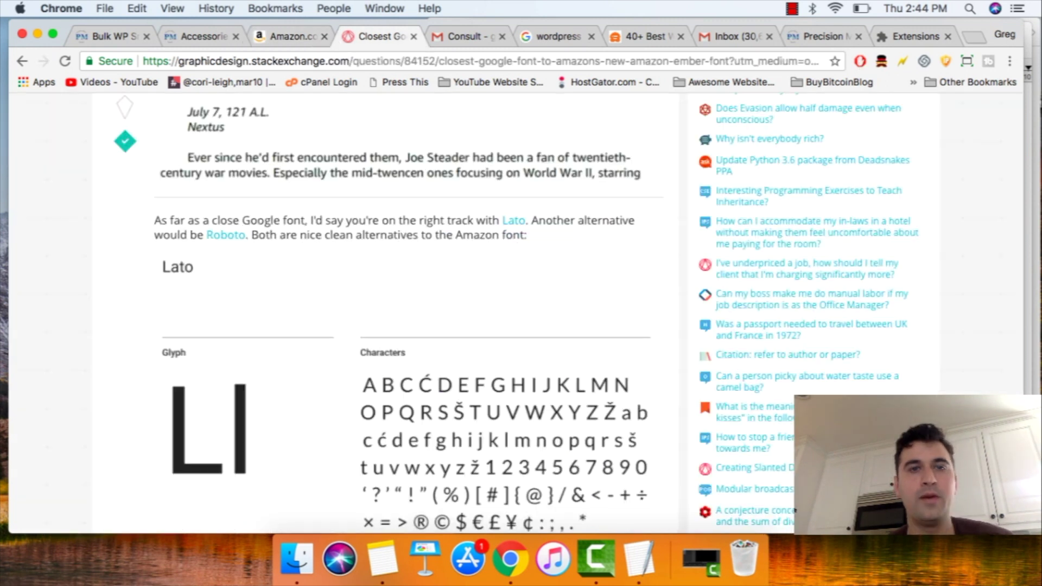
pyautogui.scroll(15, 402, 326)
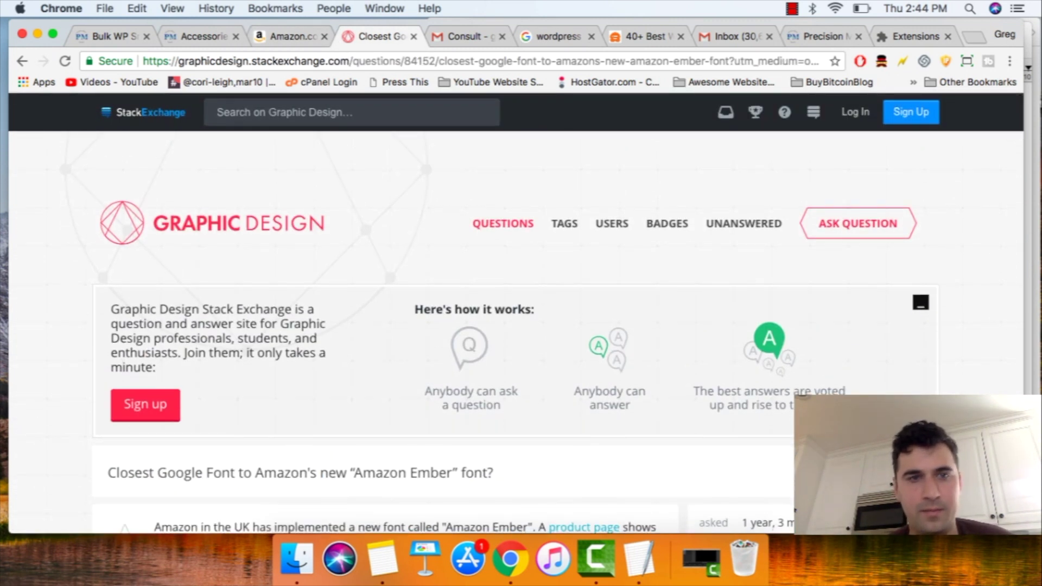
pyautogui.press('super+l')
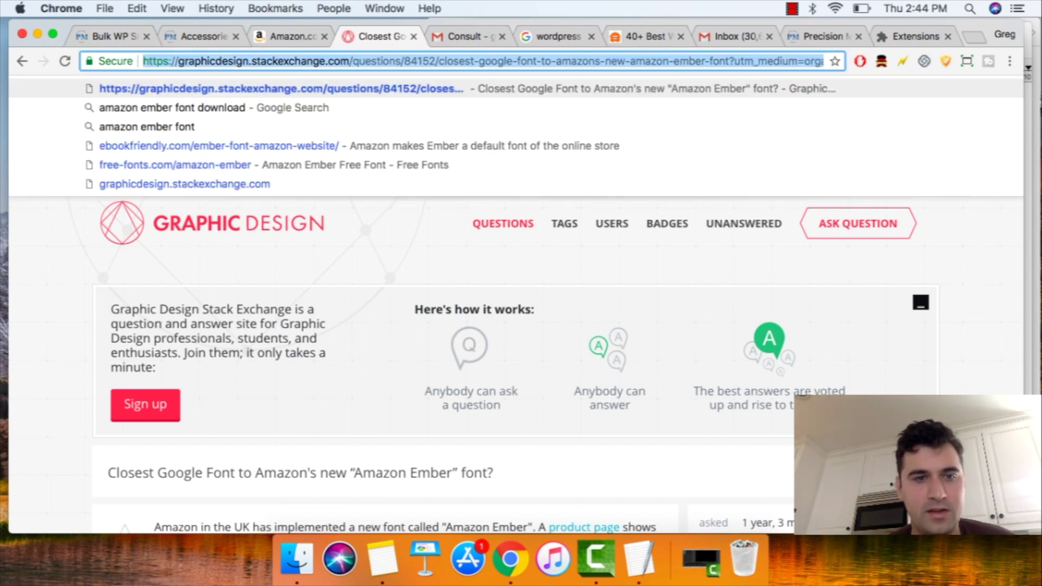
pyautogui.press('Escape')
pyautogui.scroll(-3, 515, 314)
pyautogui.scroll(4, 516, 313)
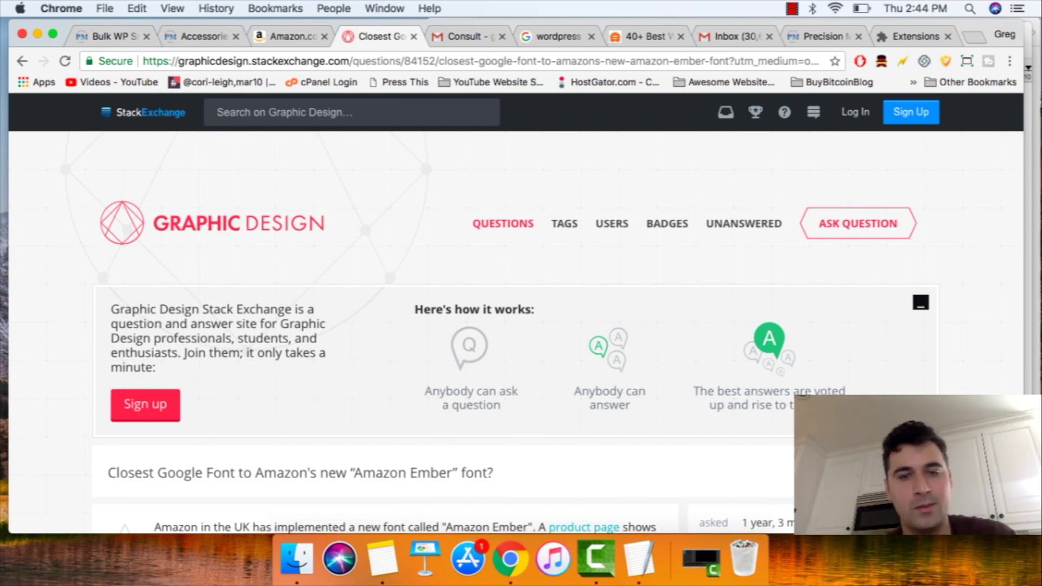
pyautogui.scroll(-2, 516, 313)
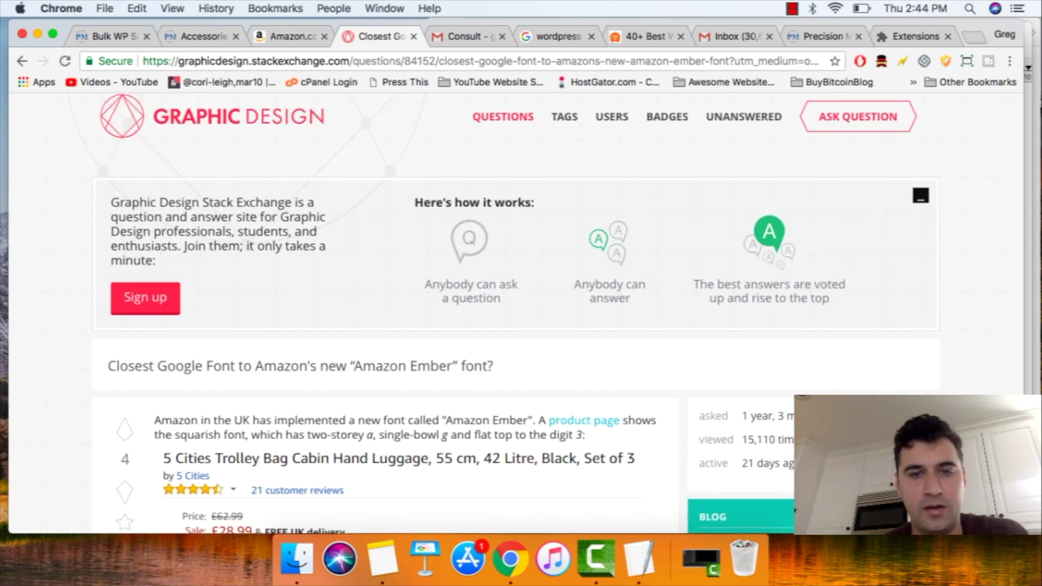
pyautogui.scroll(-3, 515, 313)
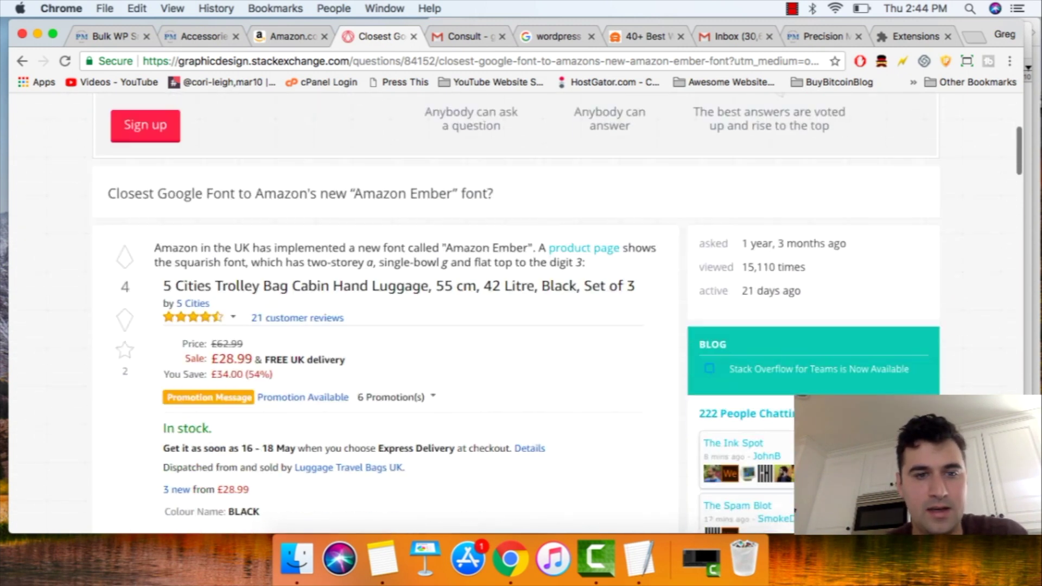
pyautogui.scroll(-10, 516, 313)
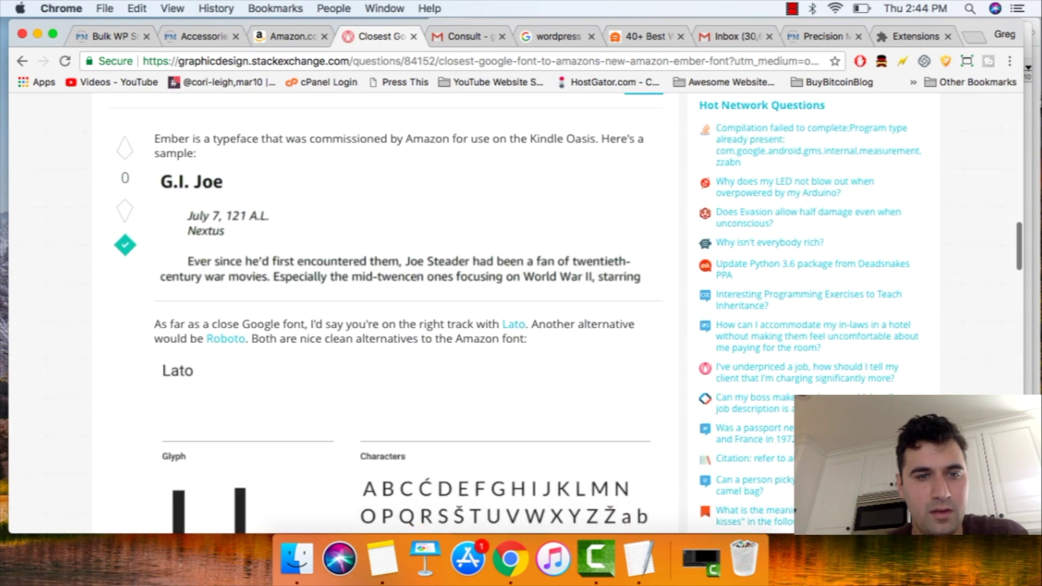
pyautogui.scroll(-2, 516, 313)
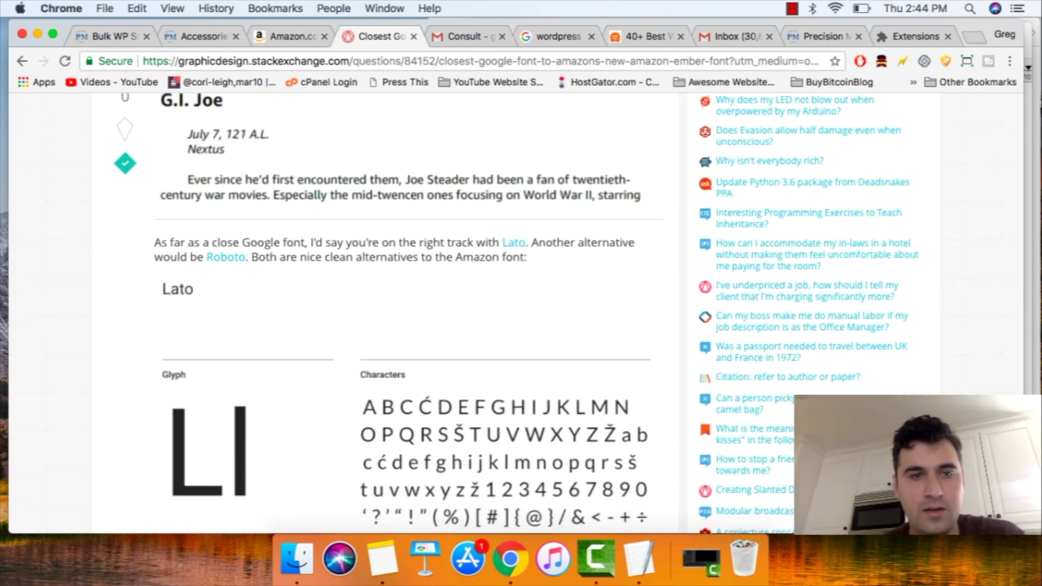
pyautogui.scroll(-1, 515, 313)
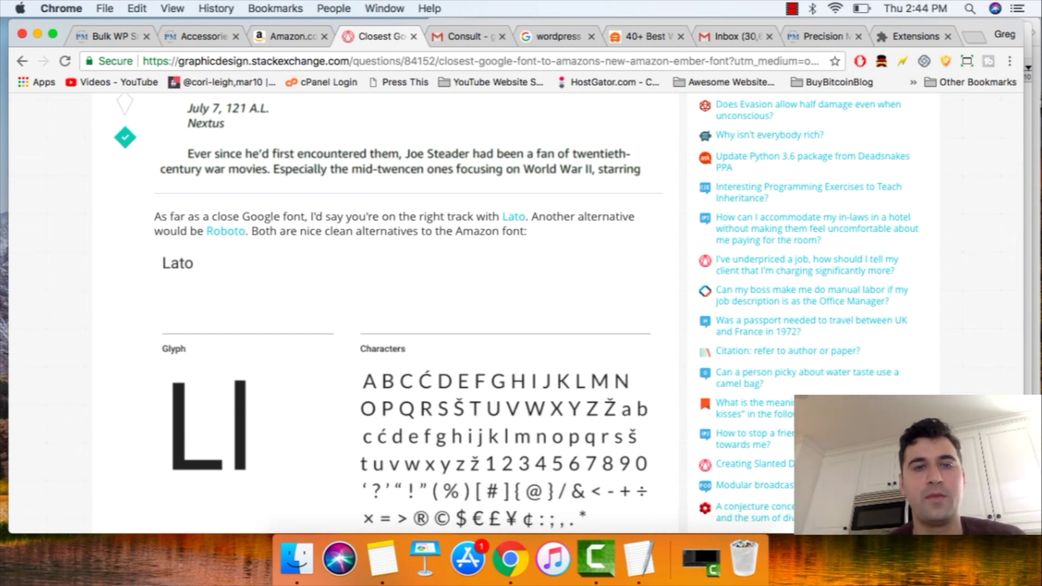
# Step: Examine the Roboto and PT Sans suggestions and the comments under the Amazon Ember font question
pyautogui.scroll(-15, 407, 313)
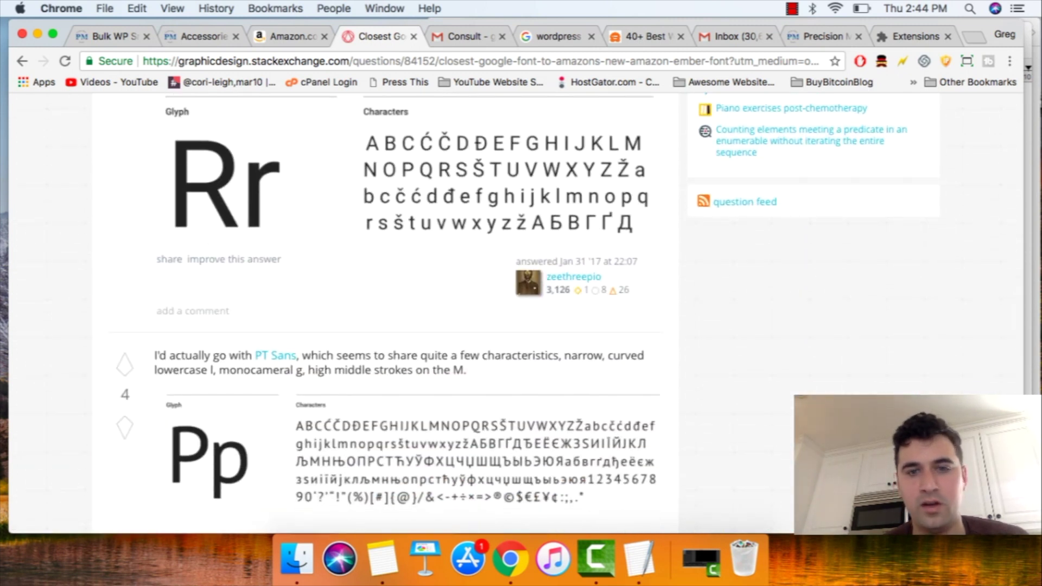
pyautogui.scroll(1, 407, 313)
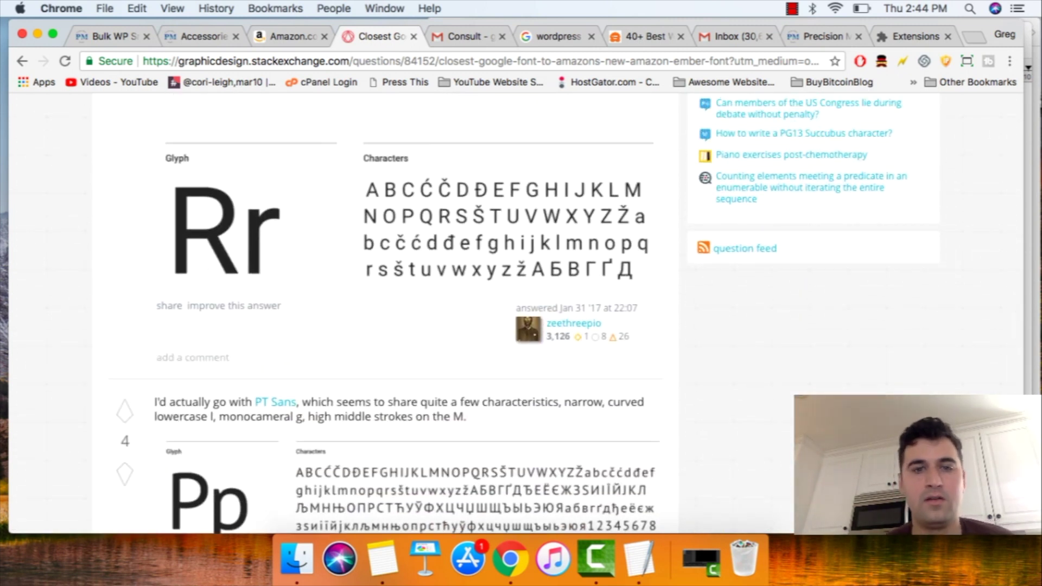
pyautogui.scroll(10, 521, 315)
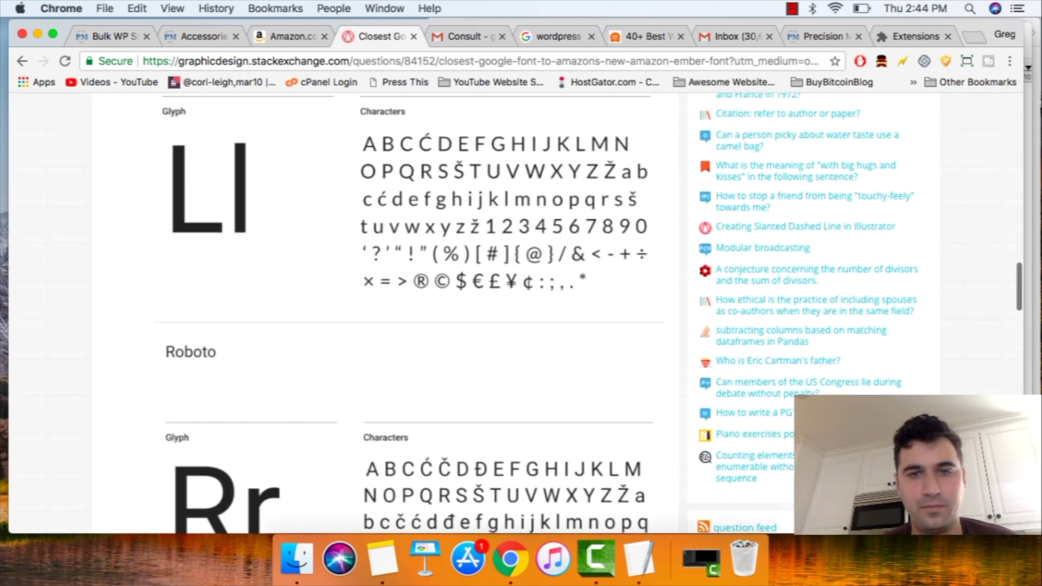
pyautogui.scroll(6, 521, 315)
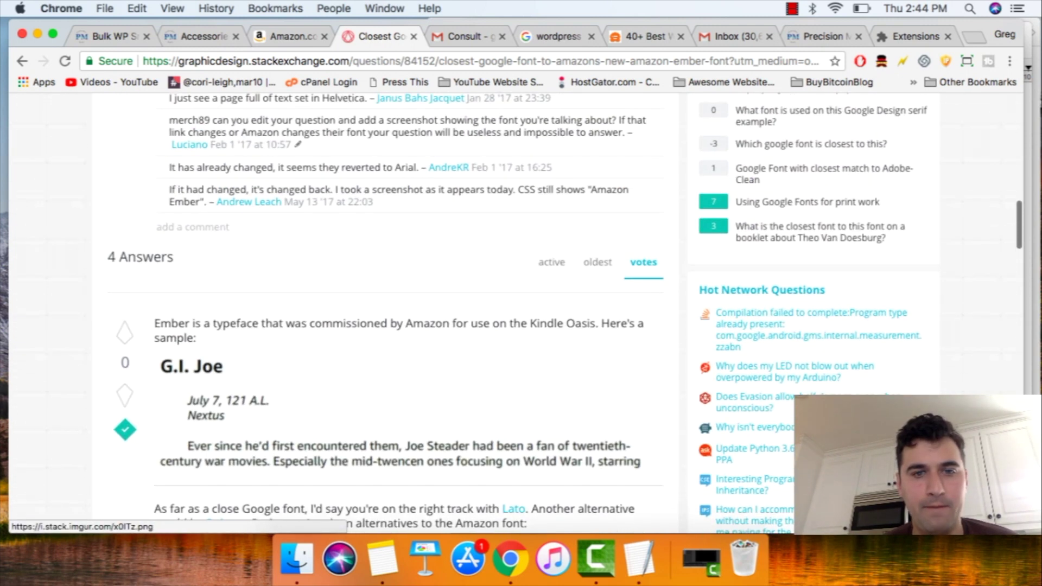
pyautogui.scroll(2, 521, 315)
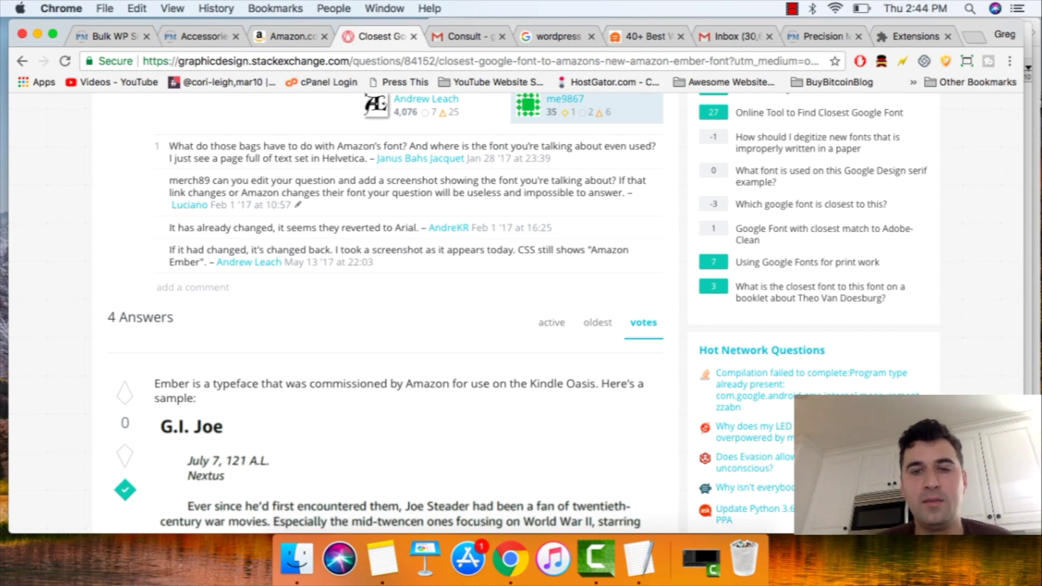
pyautogui.scroll(1, 521, 315)
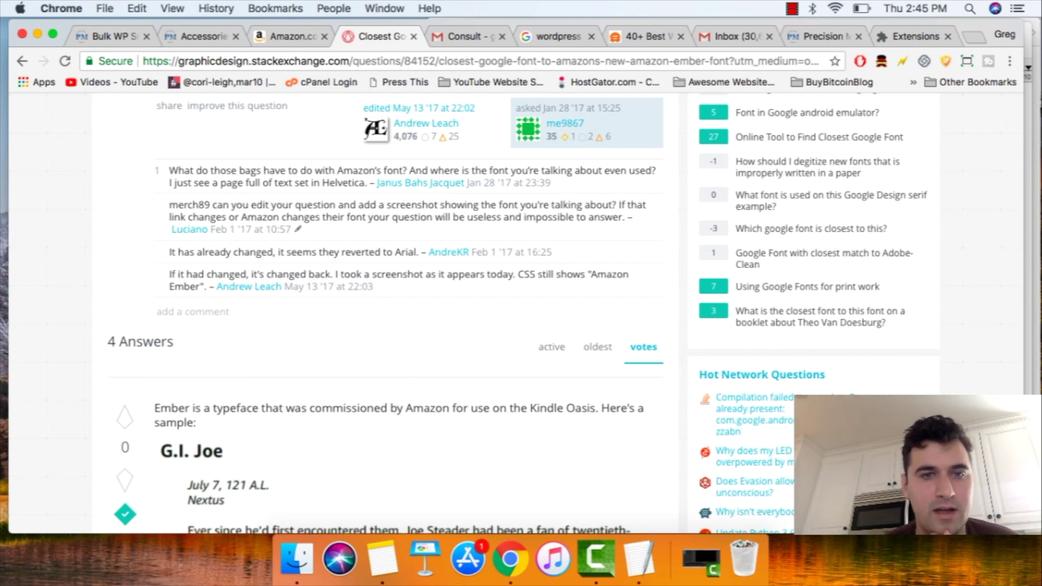
pyautogui.scroll(-5, 523, 313)
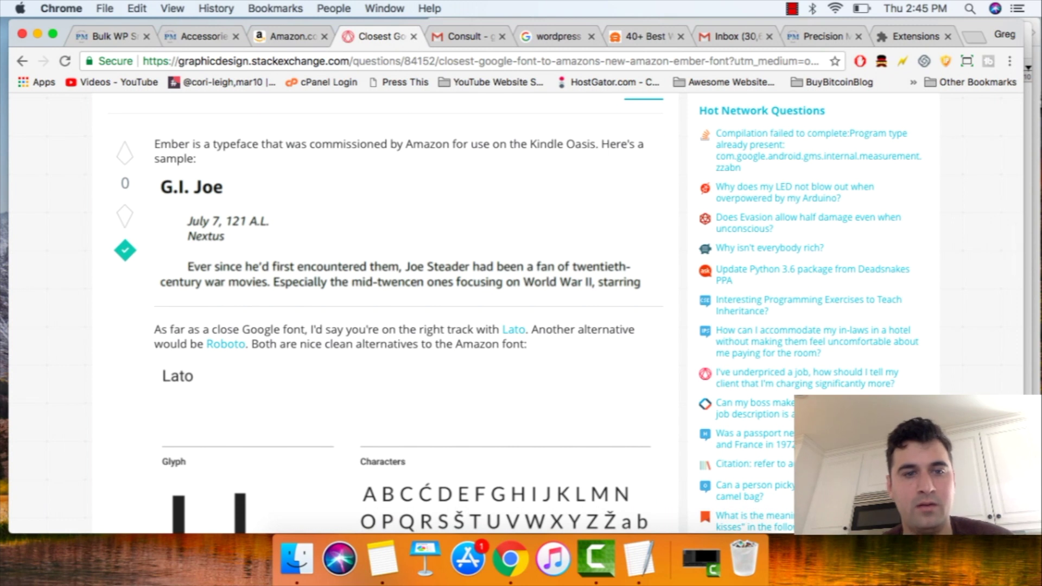
pyautogui.scroll(-1, 524, 313)
# Step: Compare the typography of the Precision Marine Accessories category page with the Amazon homepage
pyautogui.click(204, 36)
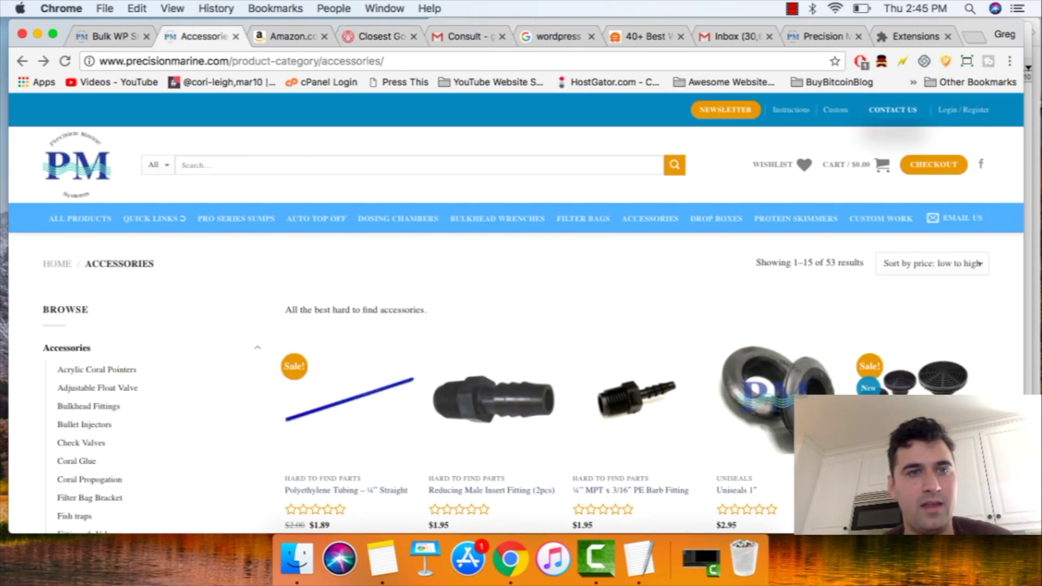
pyautogui.click(286, 37)
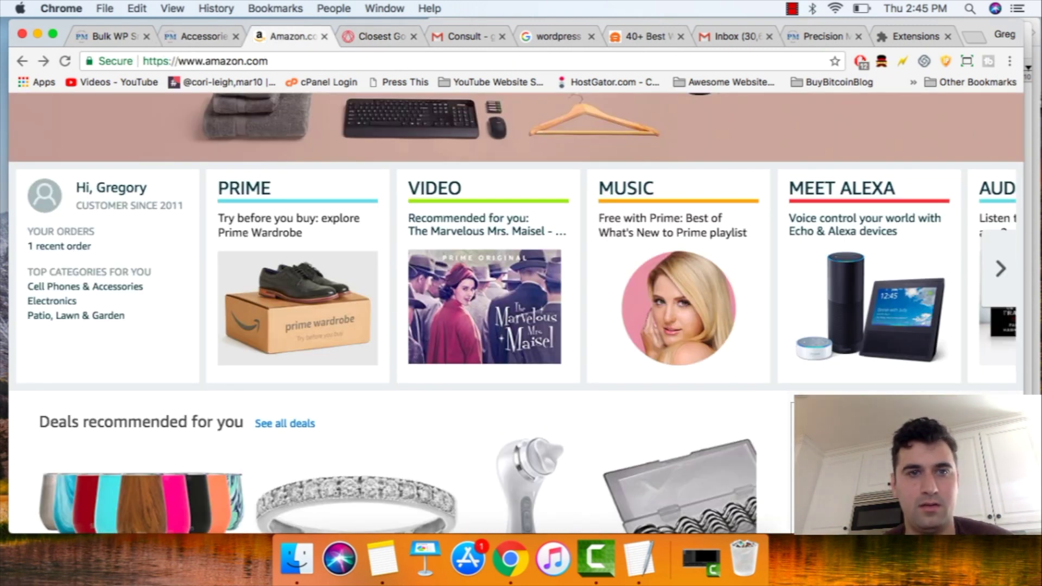
pyautogui.click(204, 36)
pyautogui.scroll(-3, 493, 402)
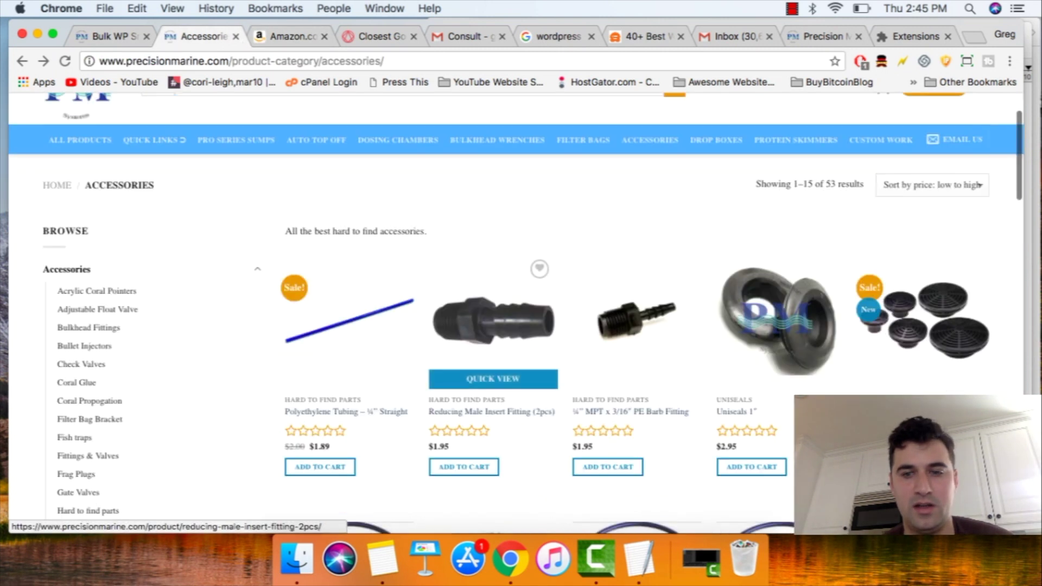
pyautogui.scroll(3, 348, 326)
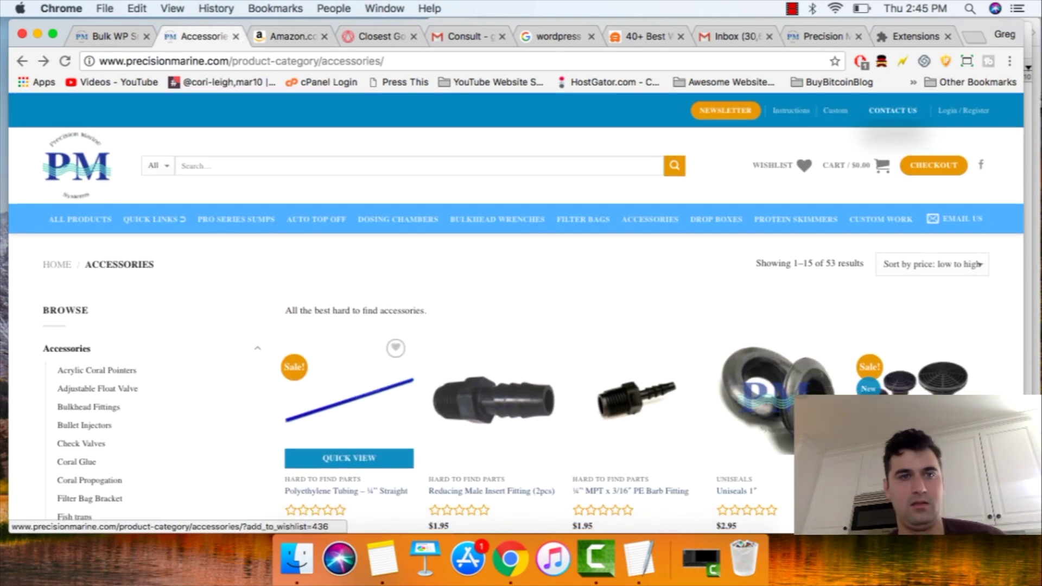
# Step: Open the Precision Marine site's WordPress dashboard by replacing the page path in the address with /wp-admin
pyautogui.click(235, 61)
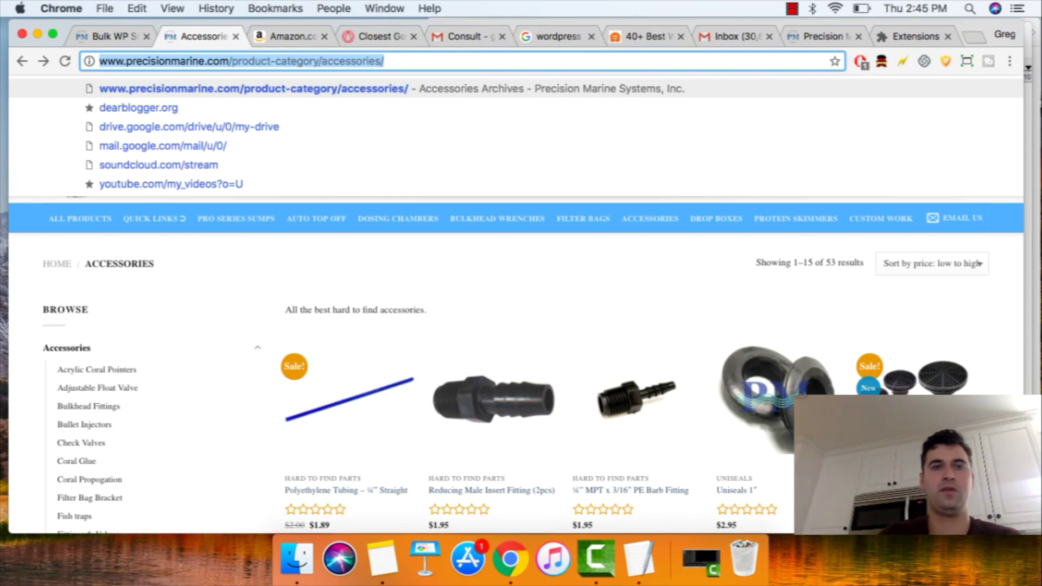
pyautogui.click(235, 61)
pyautogui.moveTo(230, 60); pyautogui.dragTo(385, 61)
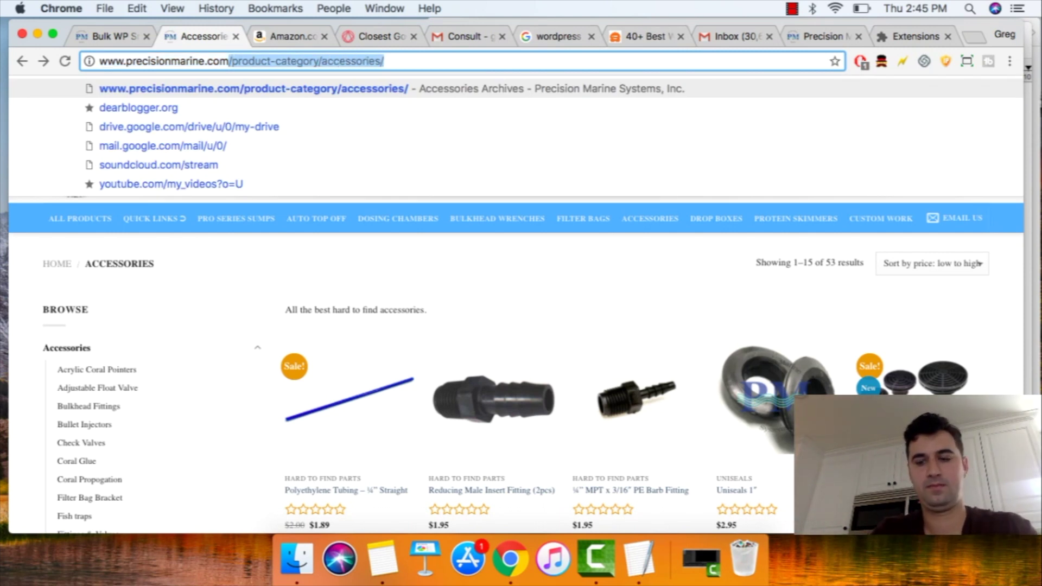
pyautogui.write('/wp-admin')
pyautogui.press('Return')
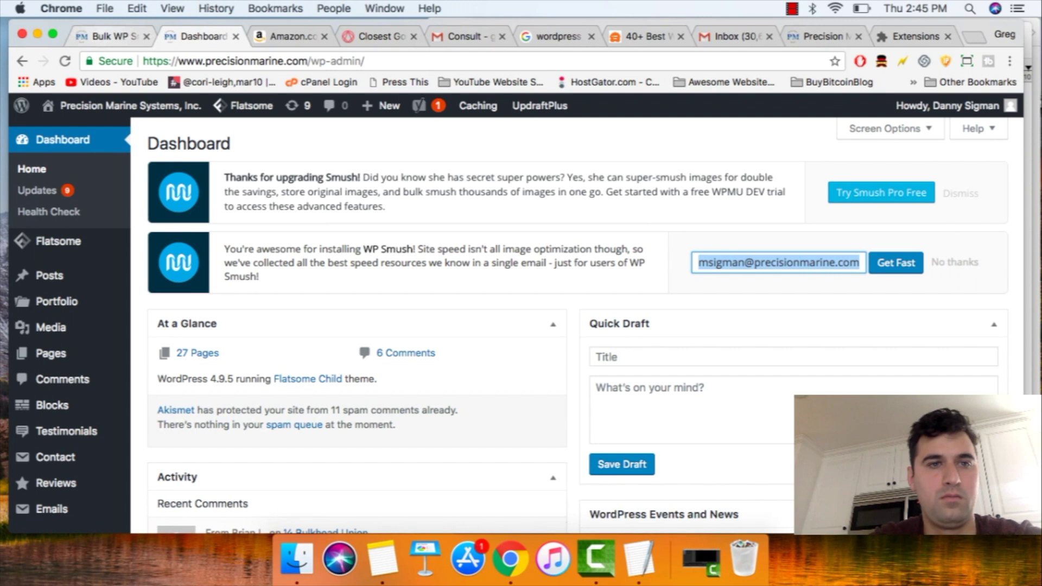
pyautogui.press('super+1')
pyautogui.press('super+2')
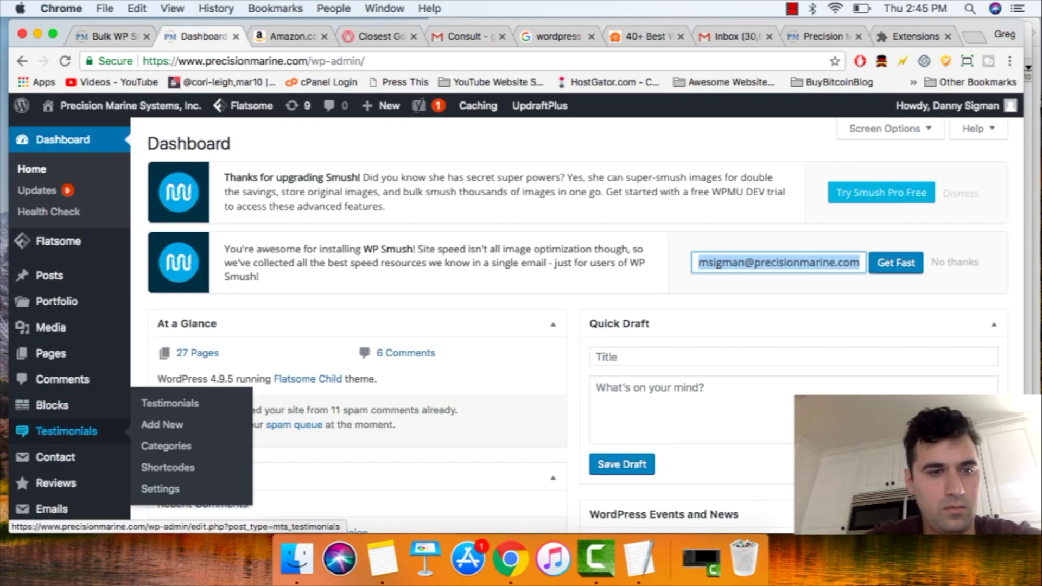
# Step: Open the theme customizer from the WordPress dashboard's Flatsome options
pyautogui.scroll(-1, 60, 369)
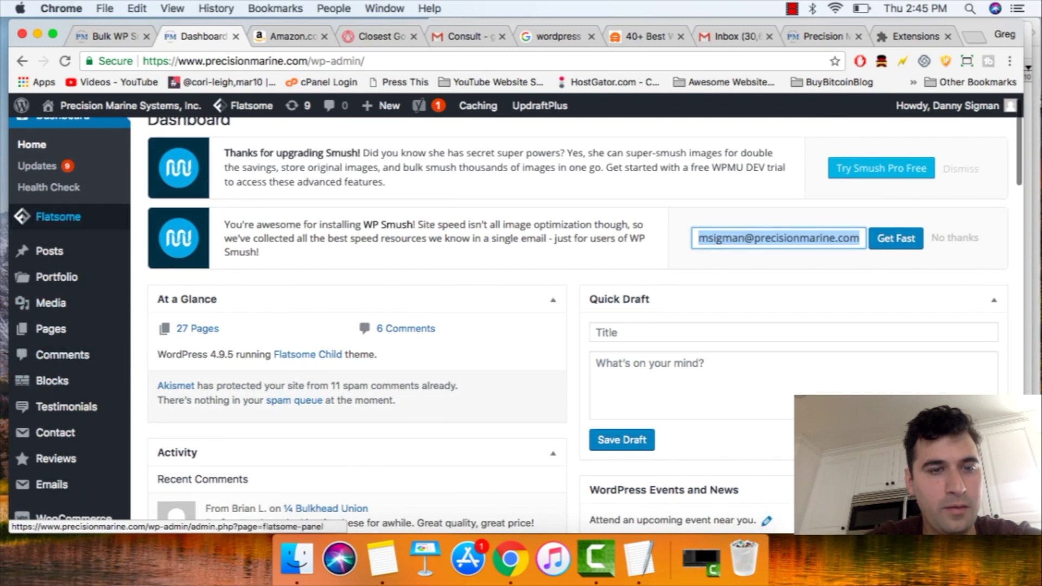
pyautogui.moveTo(59, 216)
pyautogui.click(176, 304)
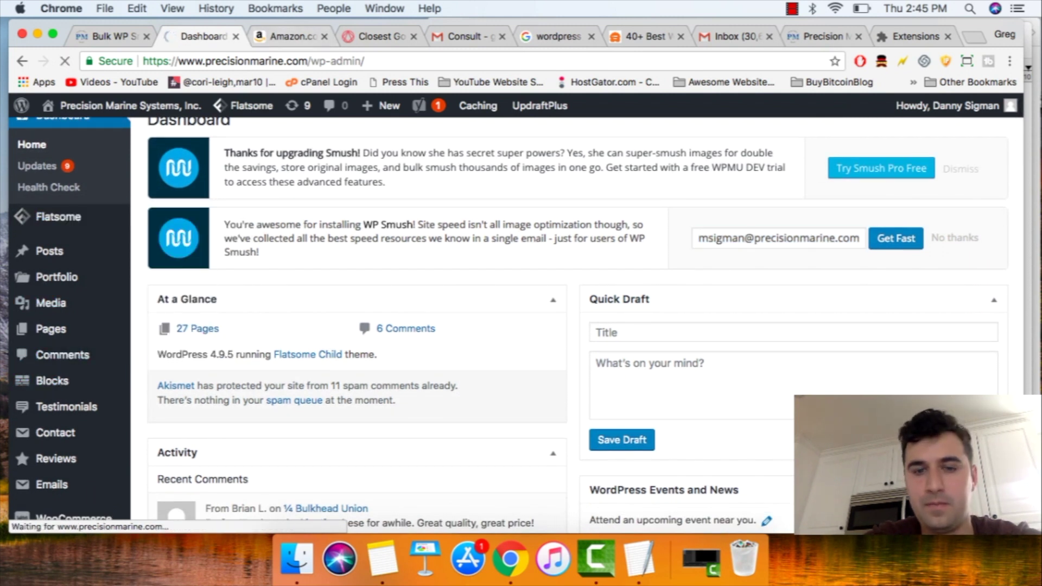
# Step: Switch to TextEdit and add "Amazon uses Amber, but we found Lato, Roboto and Arial to be the closest to Amazon!" below "Menu styles/sizes"
pyautogui.click(639, 559)
pyautogui.click(723, 246)
pyautogui.click(684, 338)
pyautogui.click(591, 308)
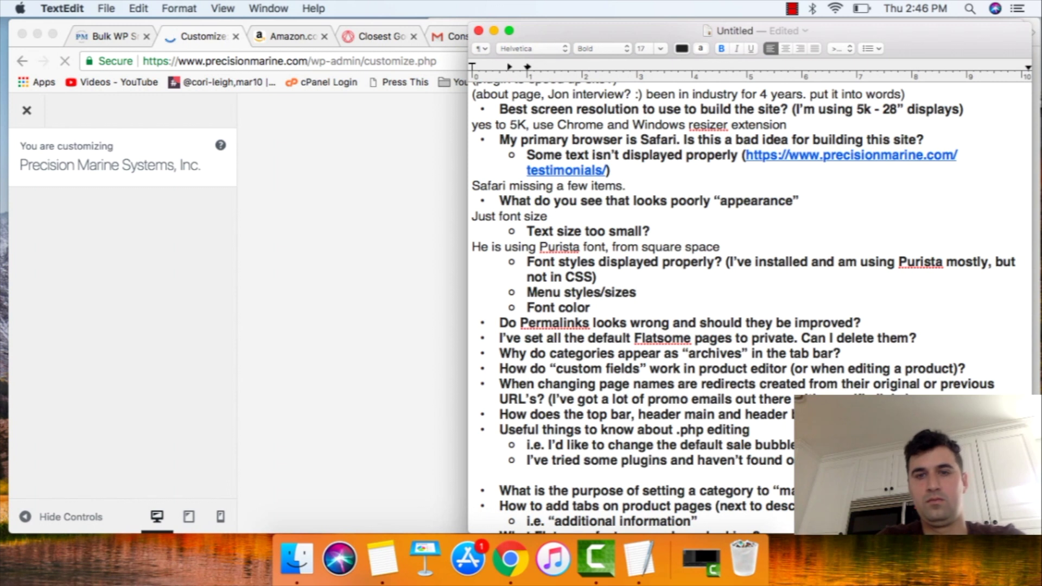
pyautogui.press('Return')
pyautogui.press('Return')
pyautogui.write('Amazon uses Amber, but we found Lato, Roboto and Arial')
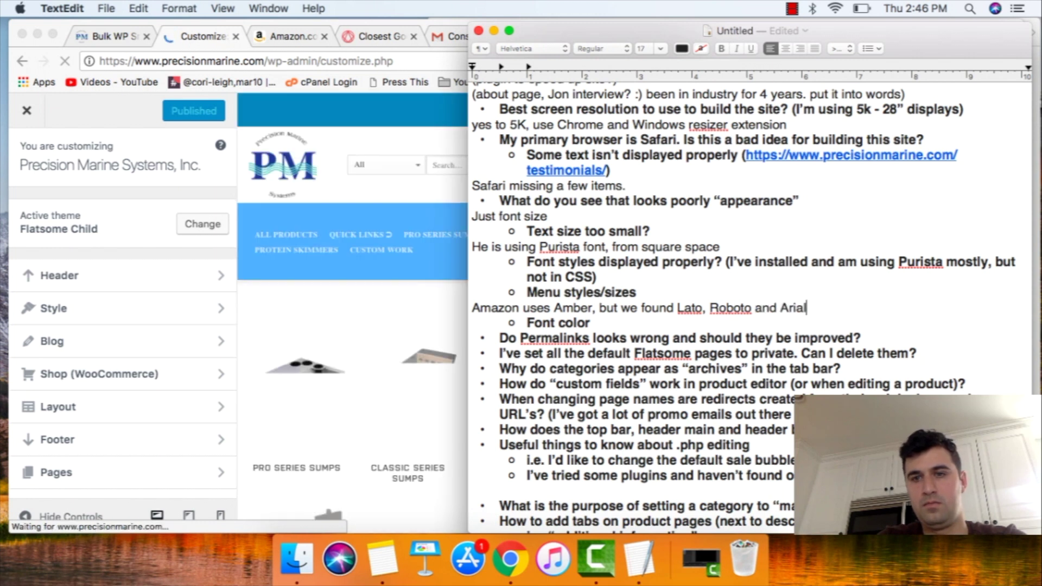
pyautogui.write(' to be the closest to Amazon!')
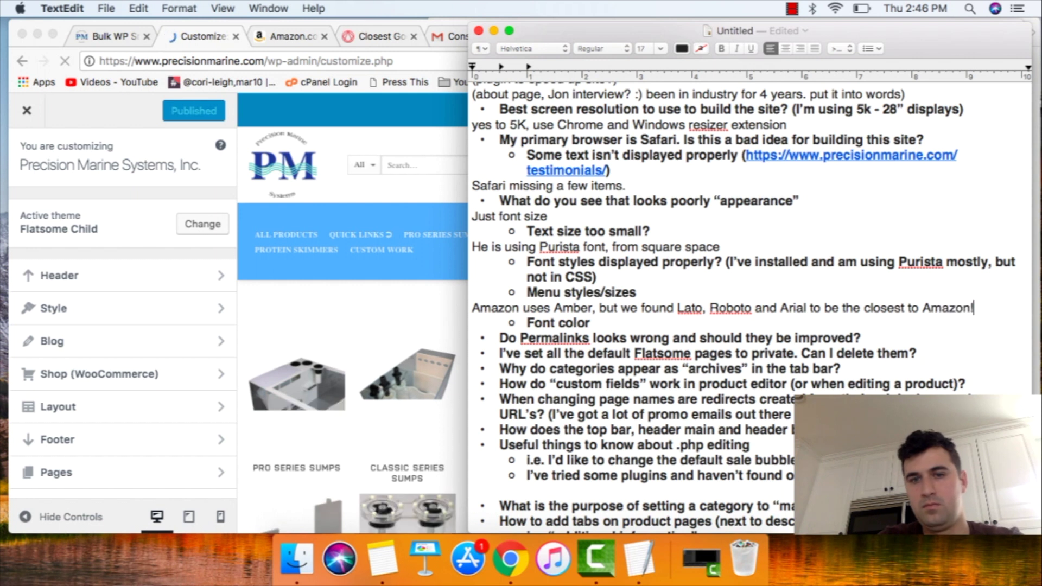
# Step: Review the remaining questions in the notes from "Font color" onward, and switch back to the theme customizer in Chrome
pyautogui.click(592, 324)
pyautogui.click(604, 353)
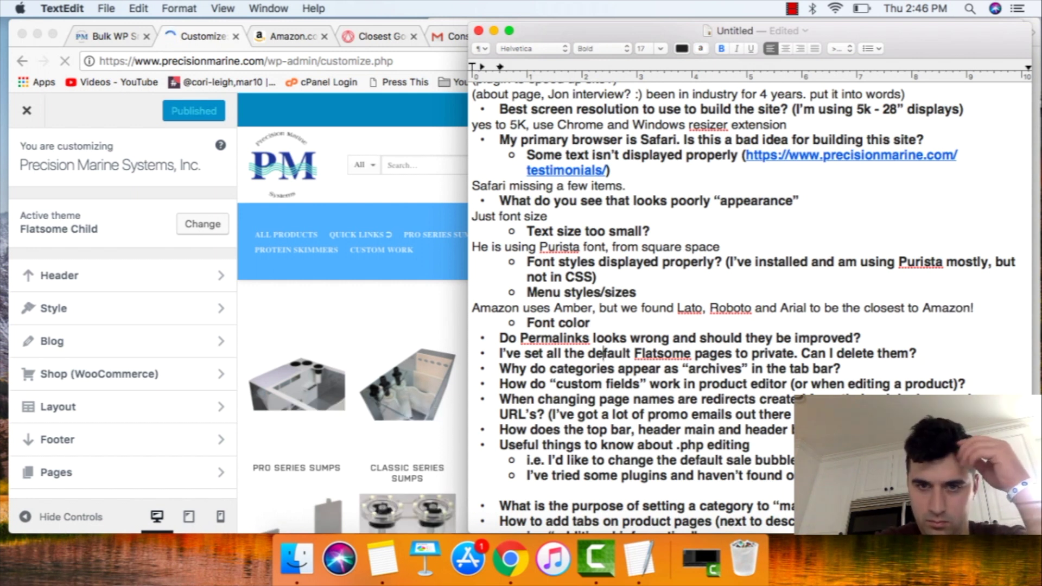
pyautogui.scroll(-2, 749, 304)
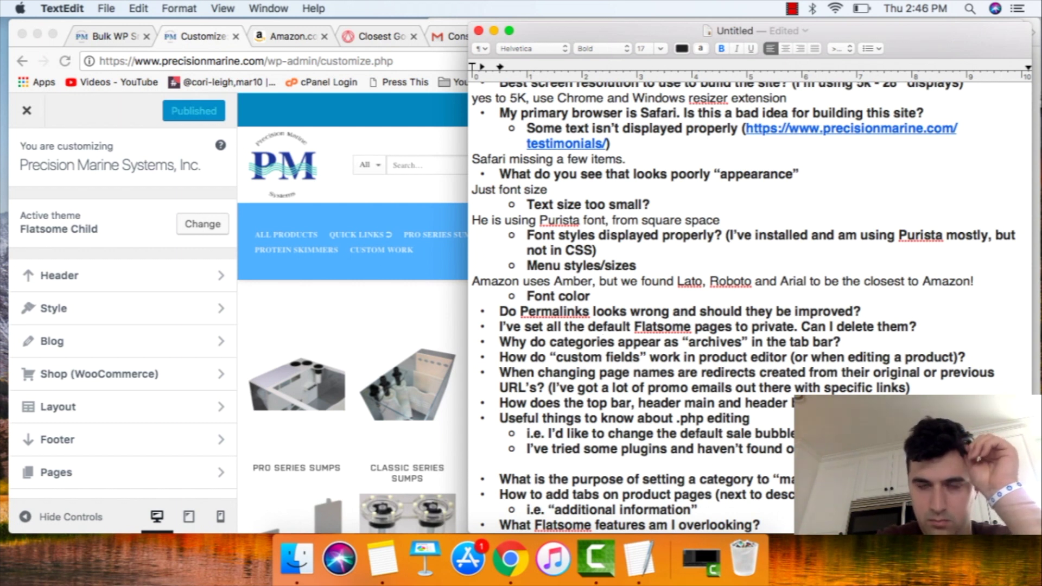
pyautogui.click(861, 8)
pyautogui.click(862, 9)
pyautogui.press('super+Tab')
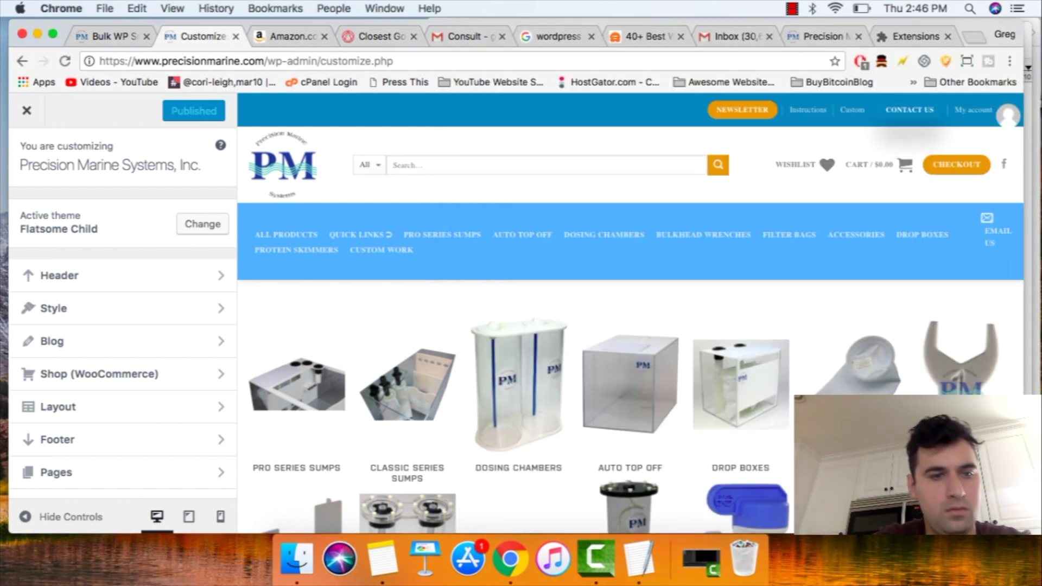
# Step: Open the Typography settings in the customizer's Style section and go to the Navigation font options
pyautogui.scroll(-5, 109, 386)
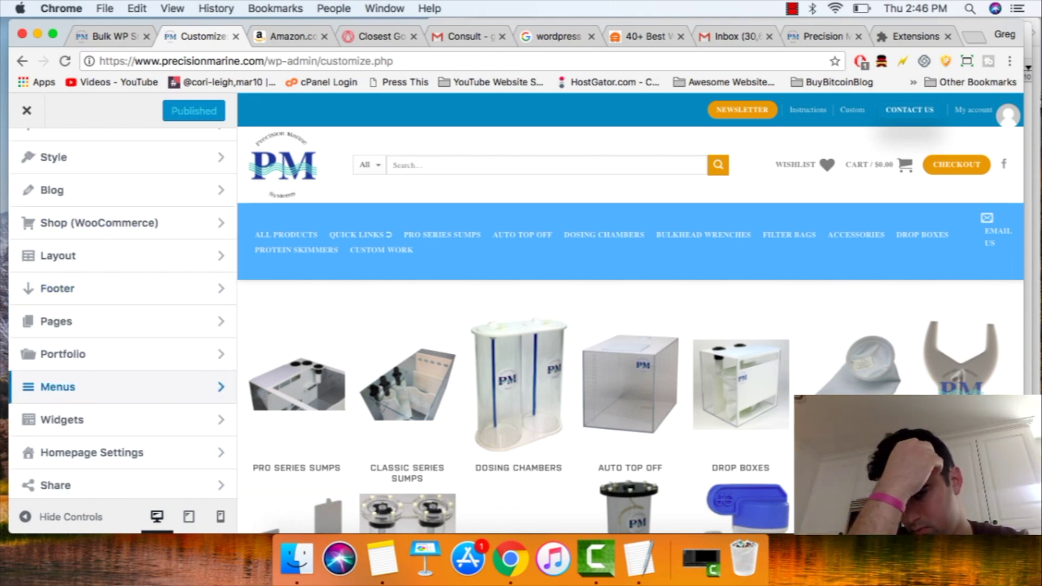
pyautogui.scroll(-1, 108, 423)
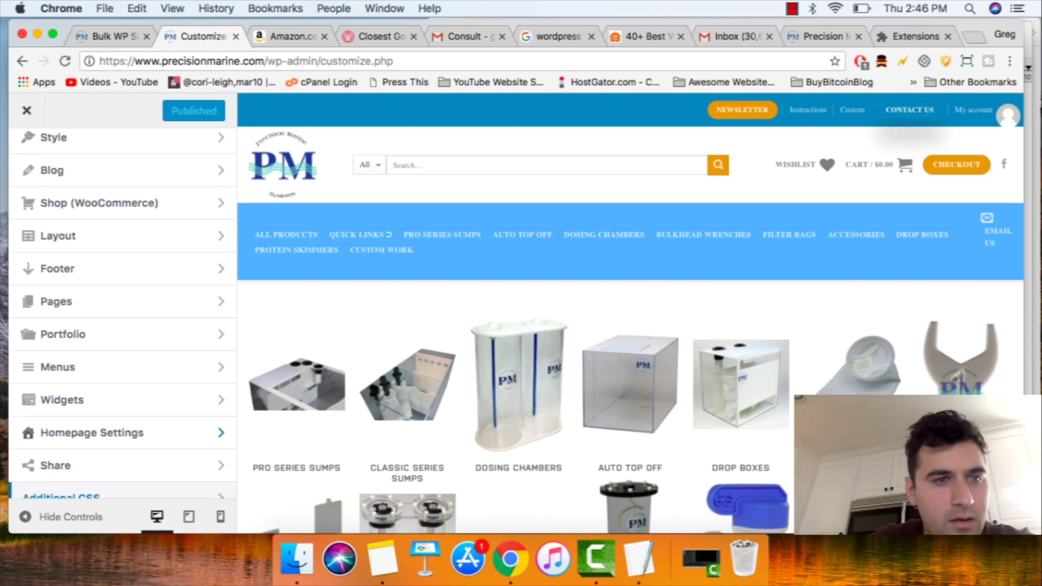
pyautogui.scroll(2, 109, 435)
pyautogui.scroll(3, 108, 440)
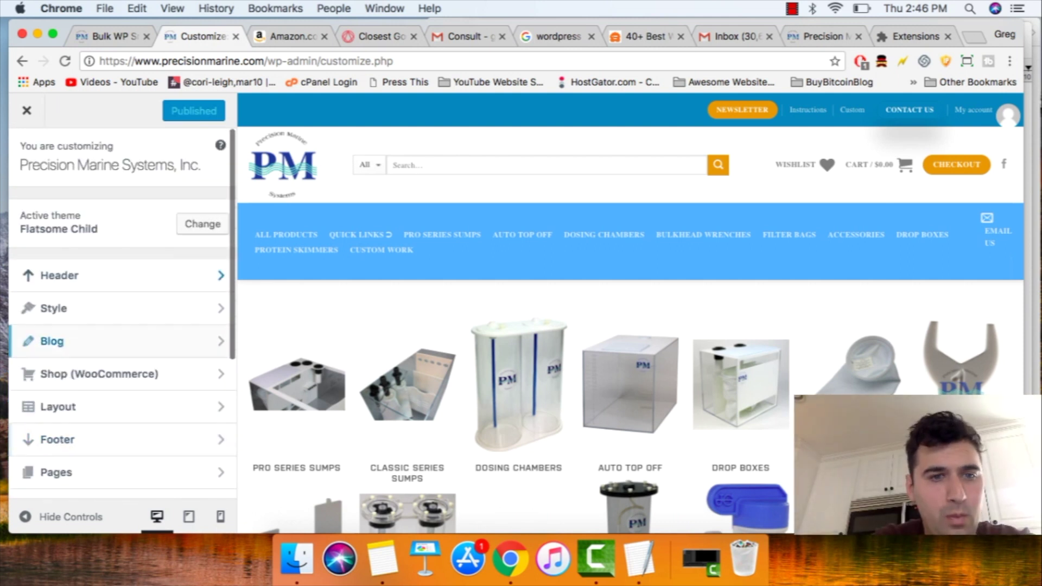
pyautogui.click(54, 308)
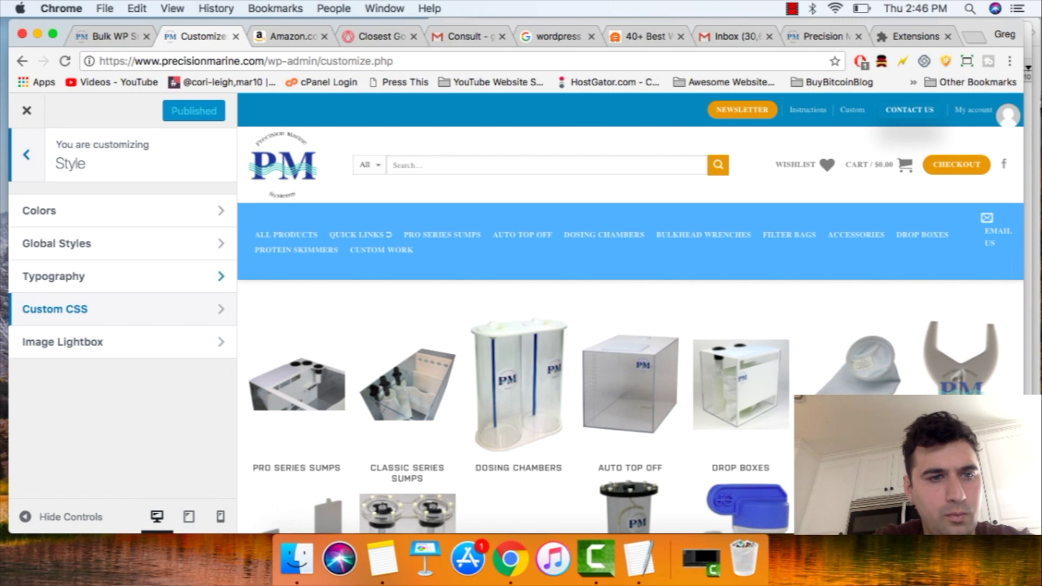
pyautogui.click(54, 276)
pyautogui.scroll(-3, 122, 326)
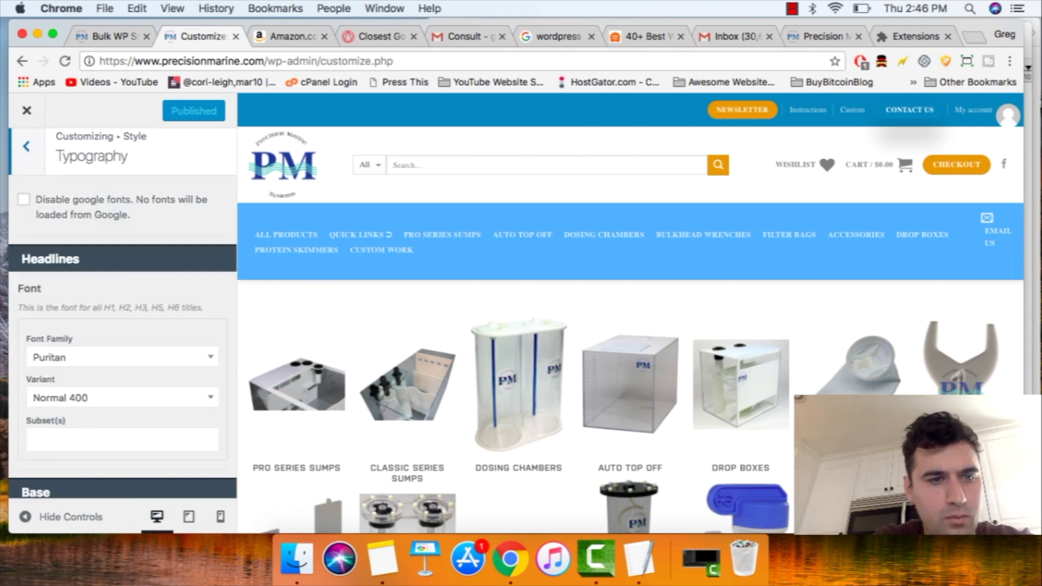
pyautogui.scroll(-1, 122, 326)
pyautogui.scroll(-3, 122, 325)
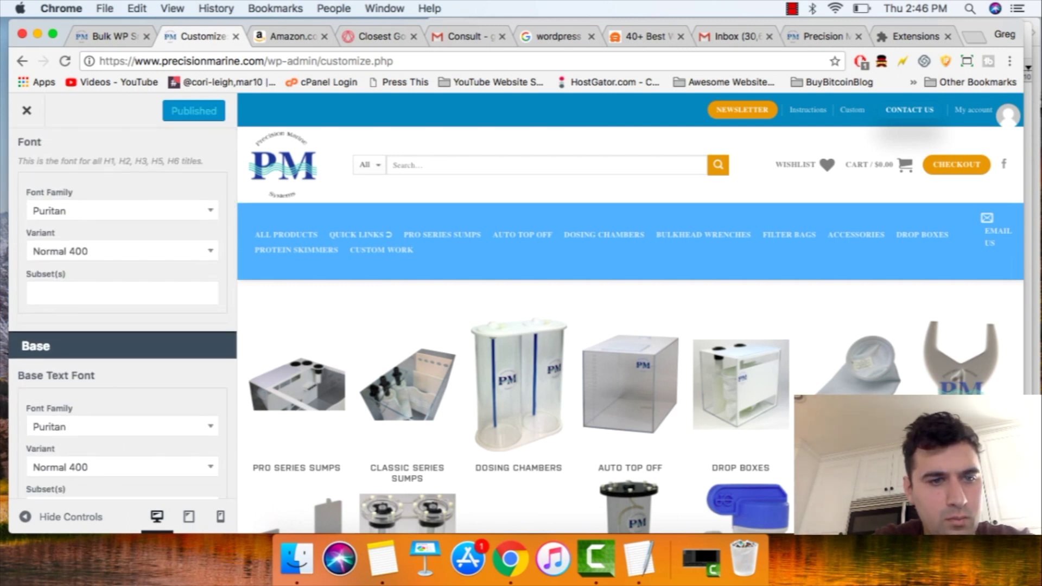
pyautogui.scroll(-10, 122, 326)
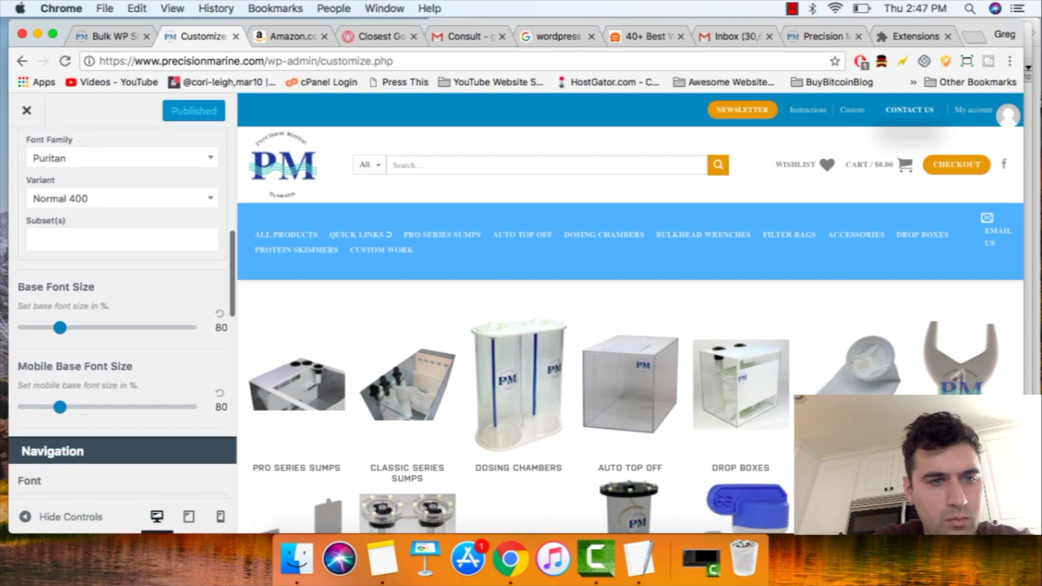
pyautogui.scroll(-2, 123, 326)
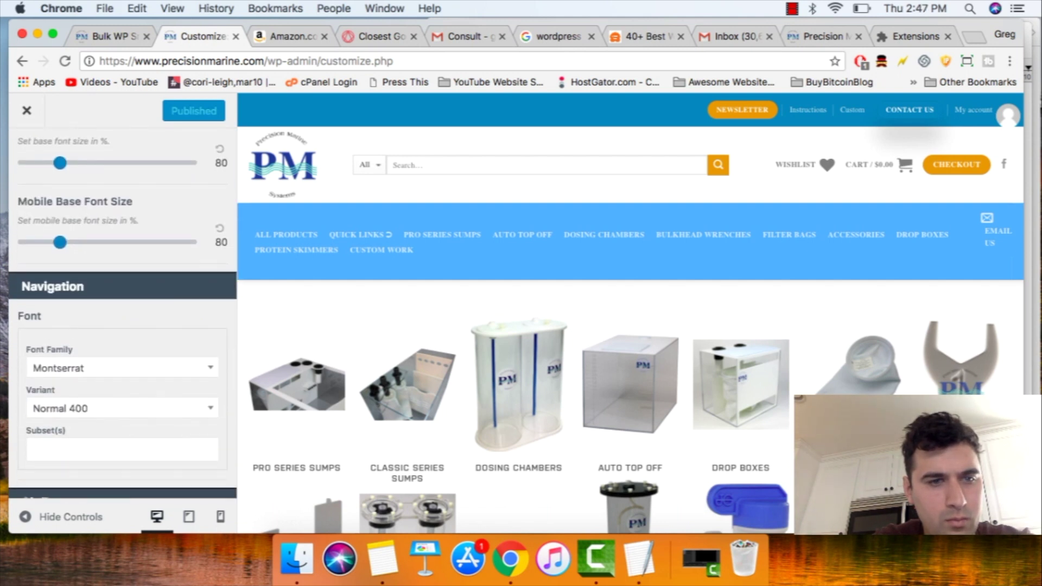
# Step: Look up Lato in the Navigation font family list by searching the page for "lato"
pyautogui.click(122, 359)
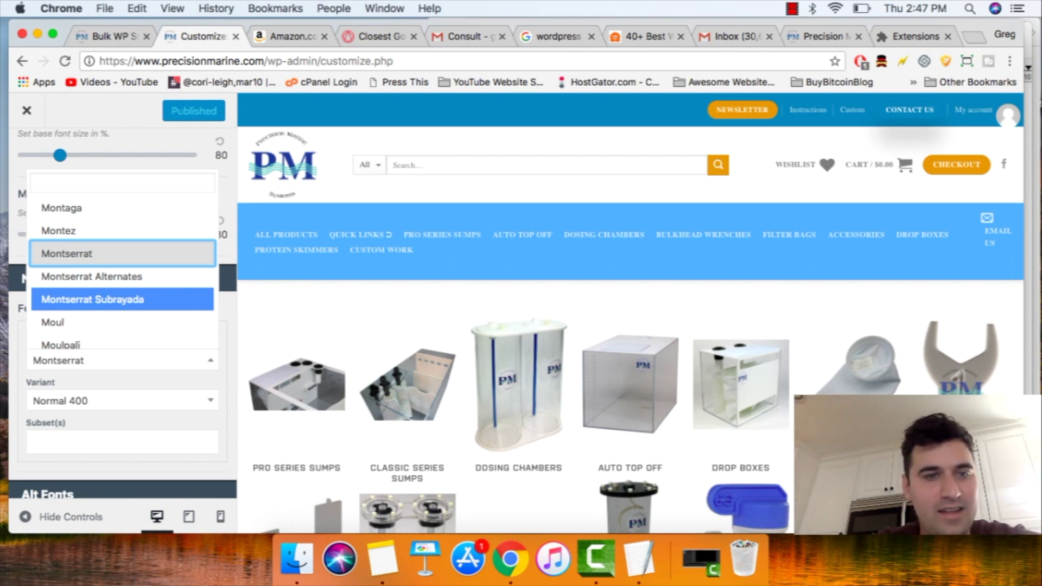
pyautogui.scroll(-5, 122, 271)
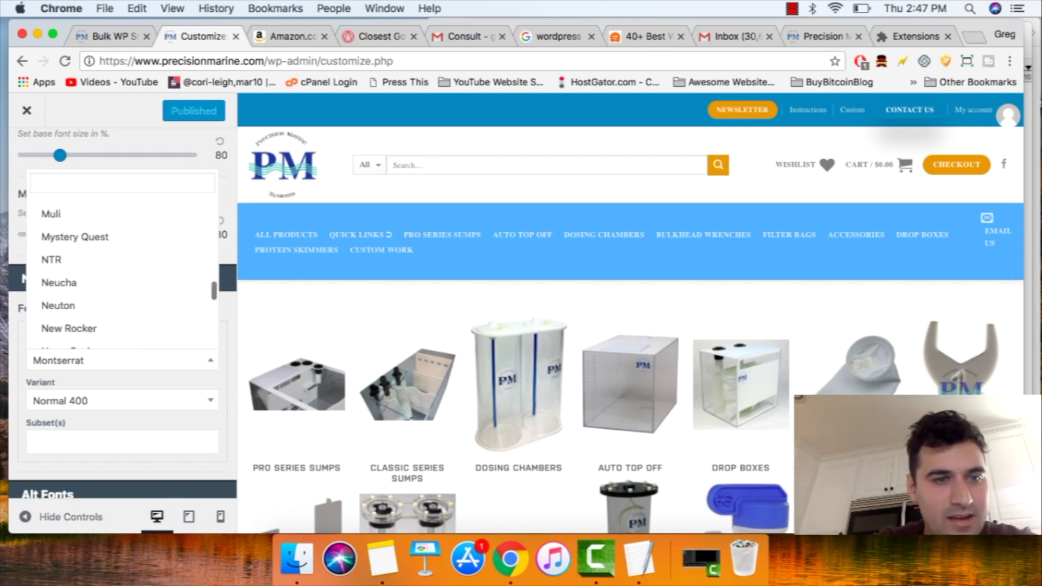
pyautogui.scroll(-3, 123, 274)
pyautogui.scroll(4, 123, 261)
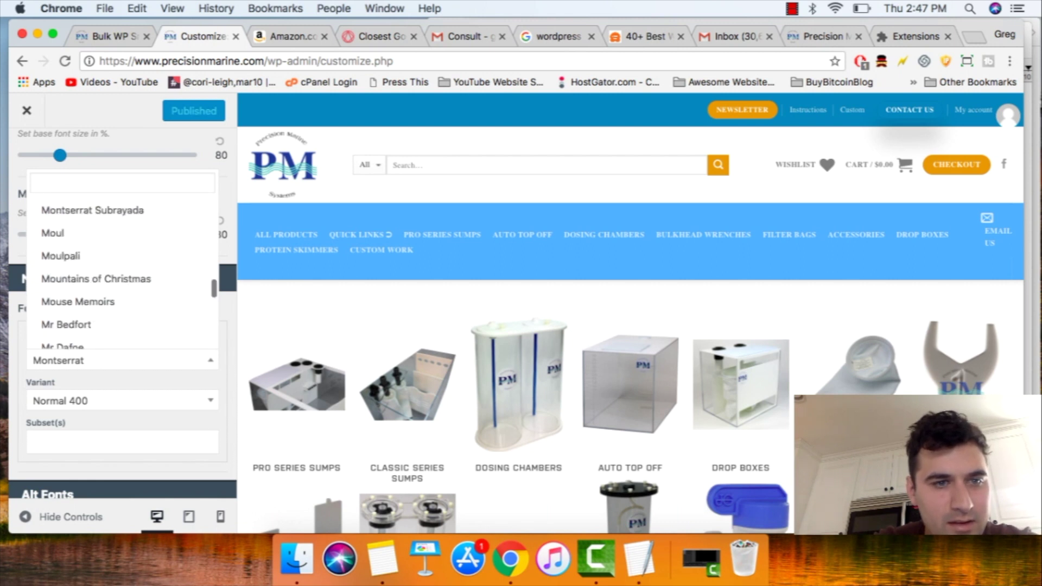
pyautogui.press('super+f')
pyautogui.write('lato')
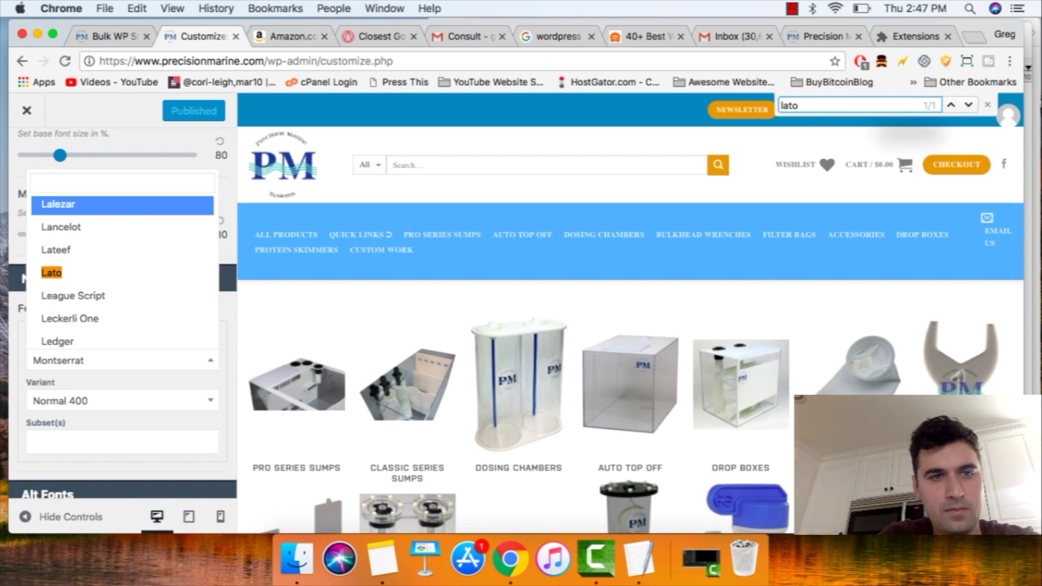
pyautogui.click(51, 273)
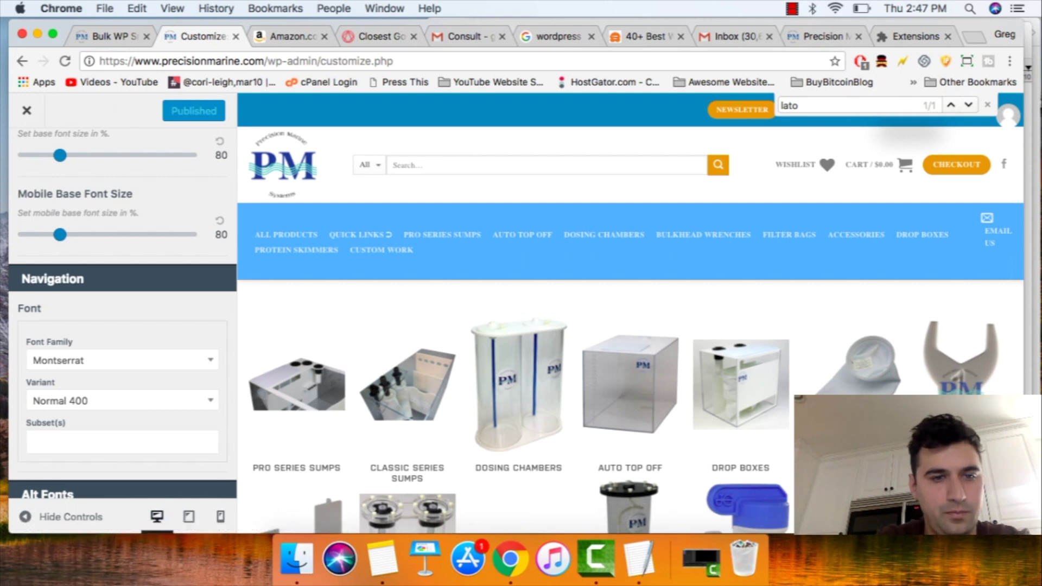
# Step: Reopen the Navigation font family list and search the page for "arial"
pyautogui.click(122, 359)
pyautogui.press('super+f')
pyautogui.write('arial')
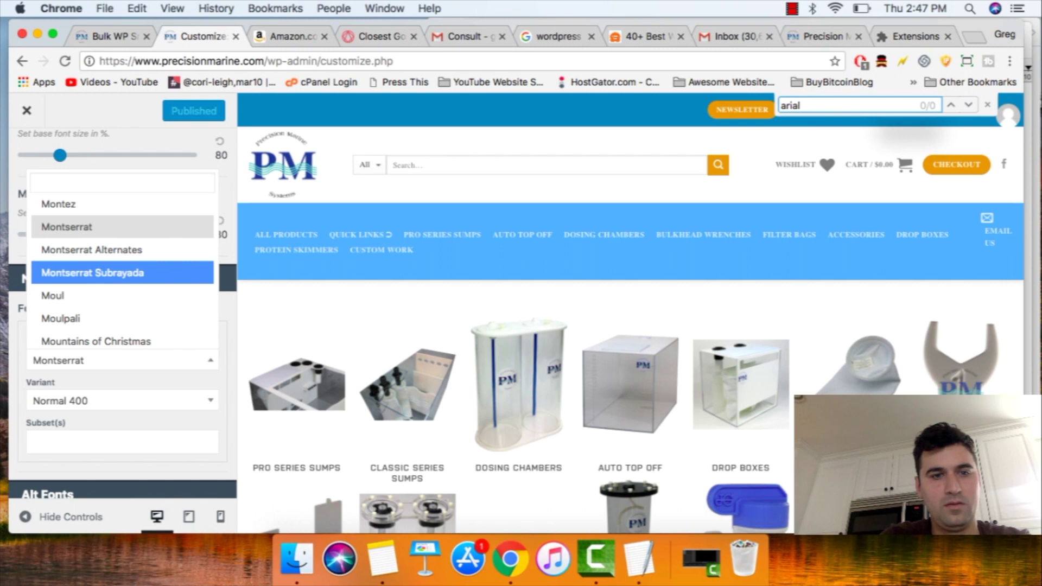
pyautogui.scroll(-2, 122, 247)
pyautogui.write('arial')
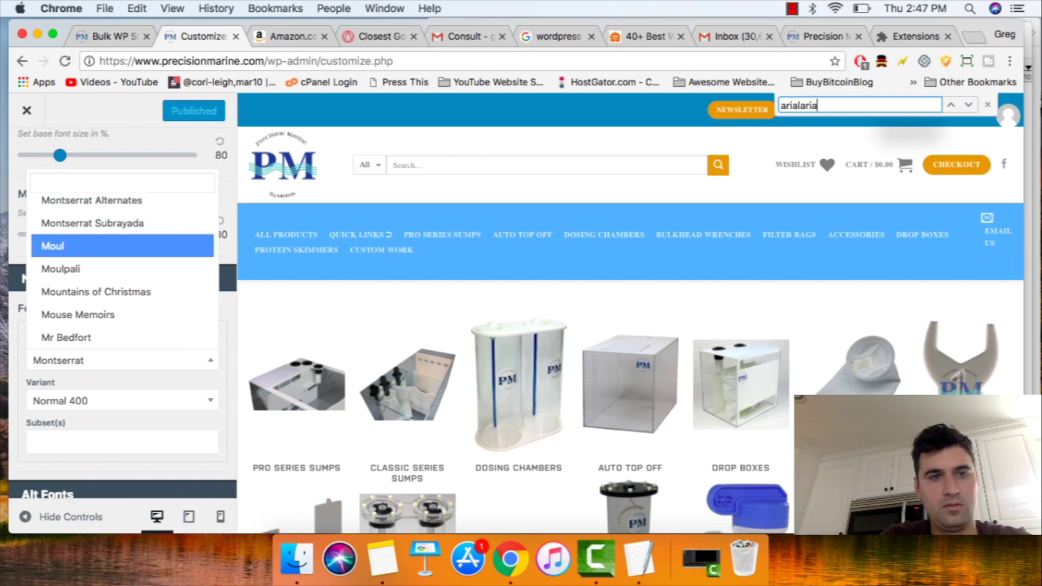
pyautogui.press('BackSpace')
pyautogui.press('BackSpace')
pyautogui.press('BackSpace')
pyautogui.press('BackSpace')
pyautogui.press('BackSpace')
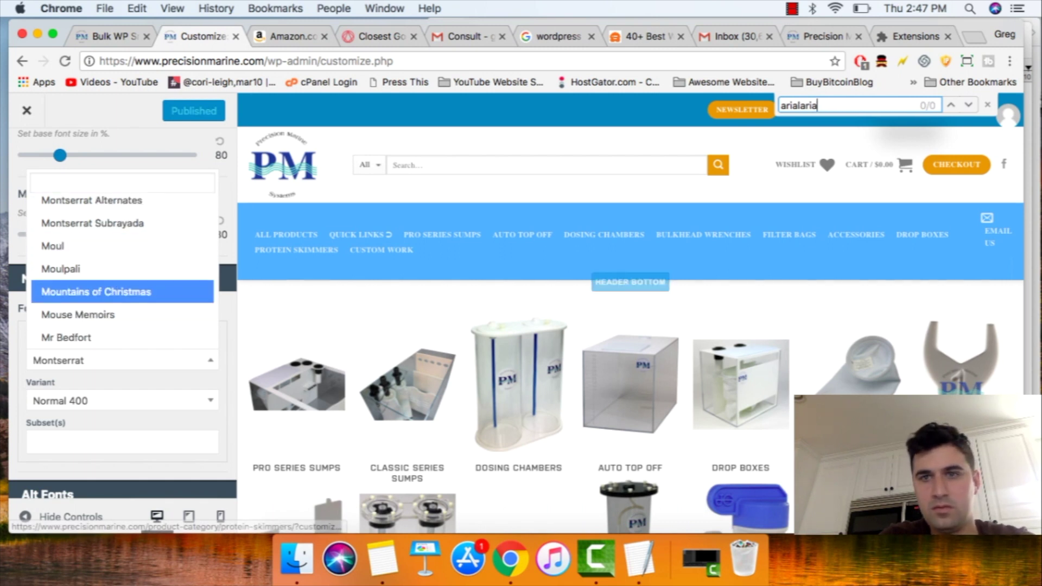
# Step: Look through the fonts starting with A in the Navigation font family list for Arial
pyautogui.scroll(20, 122, 261)
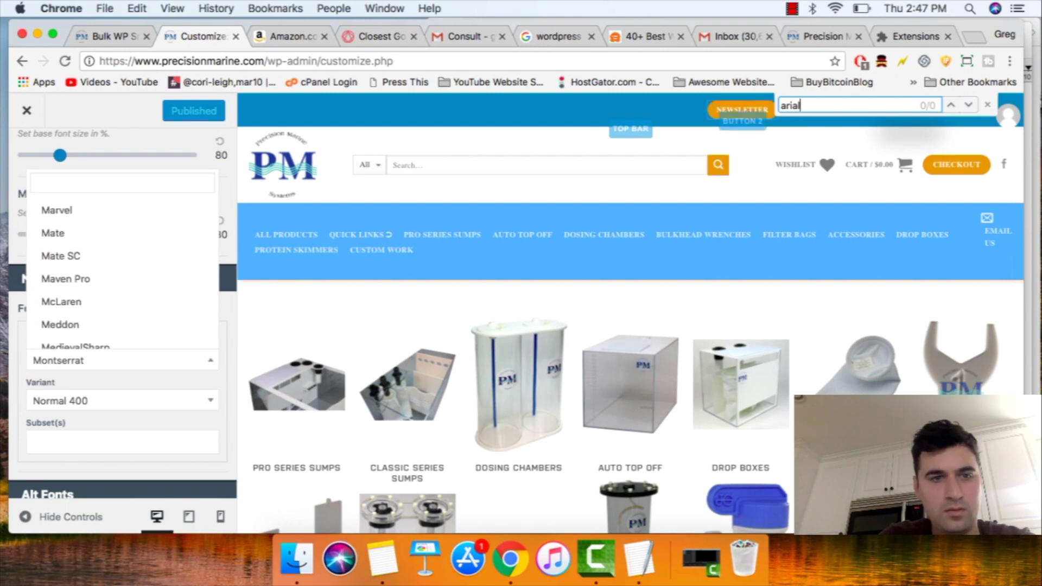
pyautogui.scroll(20, 123, 217)
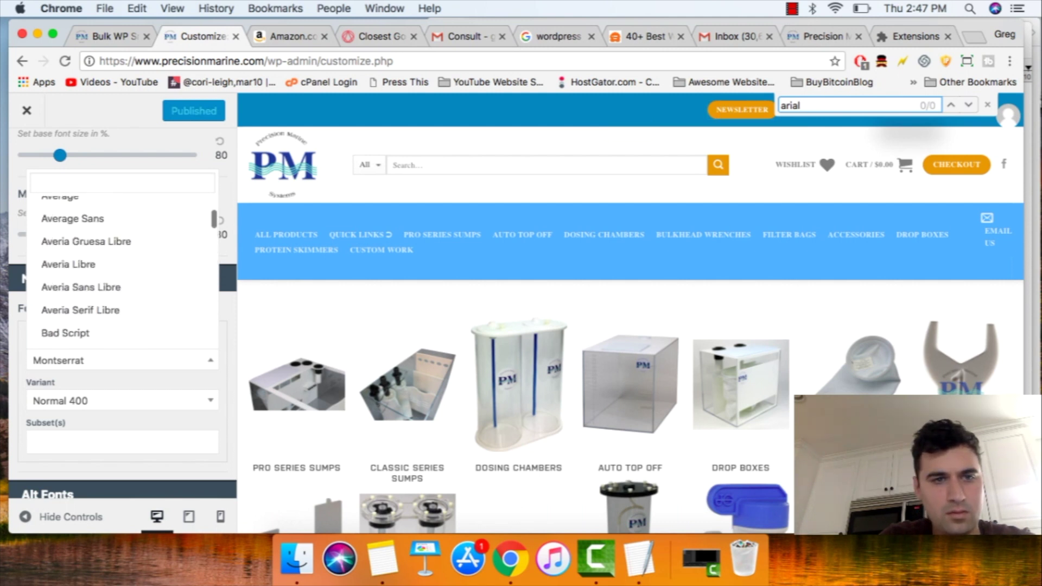
pyautogui.scroll(-3, 122, 217)
pyautogui.scroll(-3, 122, 217)
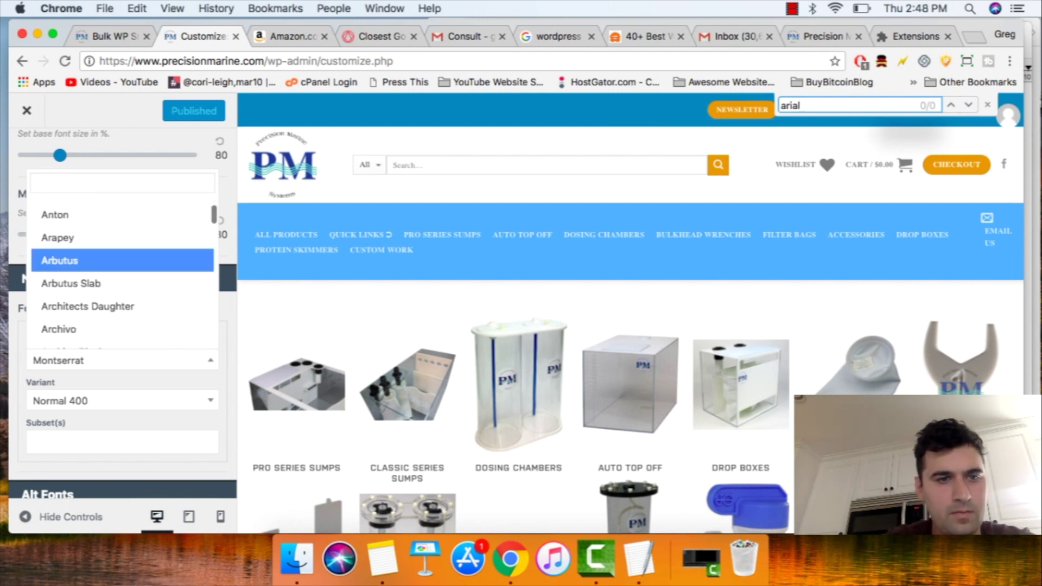
pyautogui.scroll(-5, 122, 218)
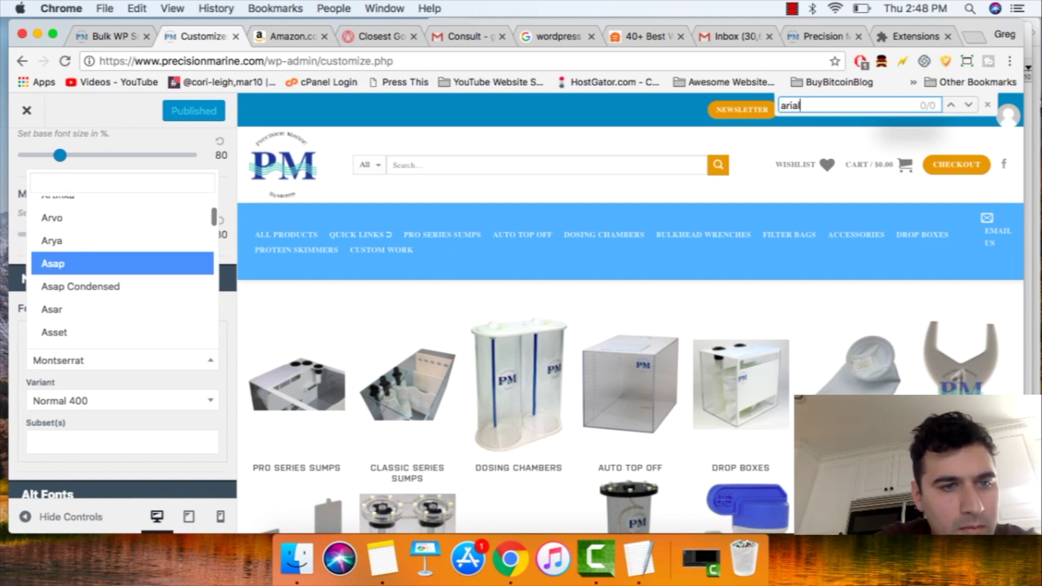
pyautogui.scroll(3, 122, 263)
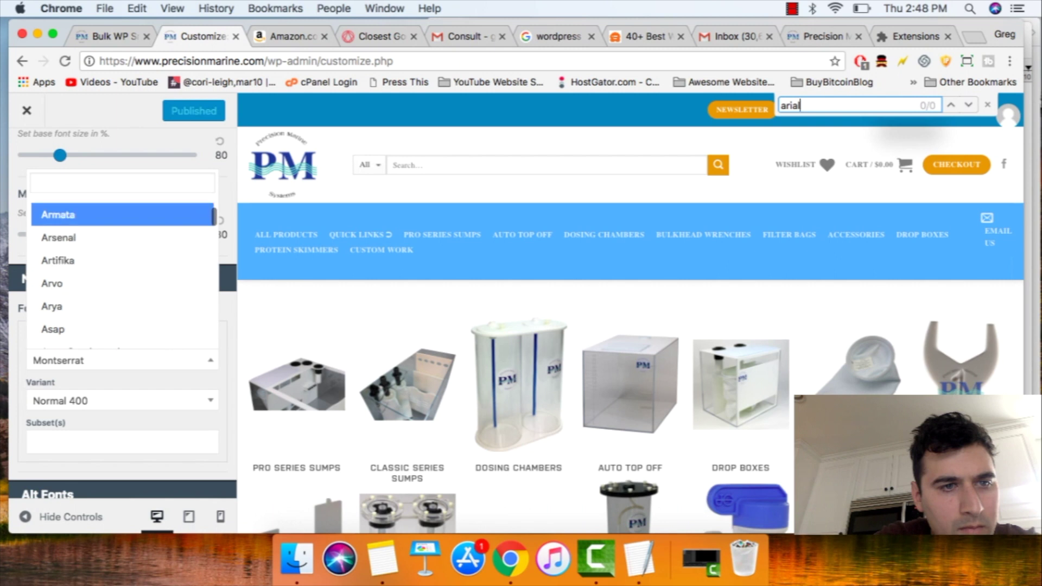
pyautogui.scroll(3, 122, 269)
pyautogui.scroll(7, 122, 269)
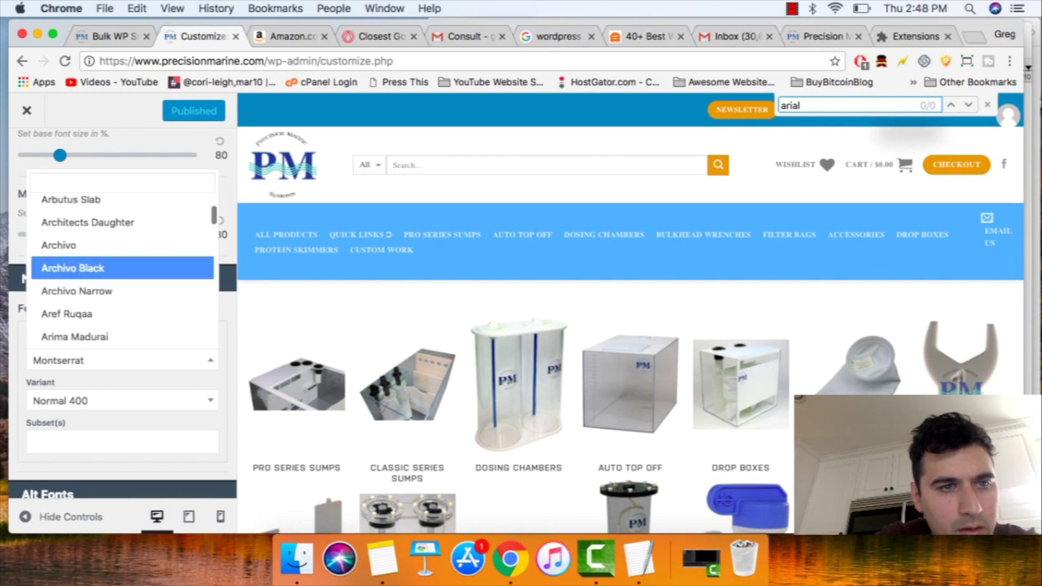
pyautogui.scroll(6, 123, 268)
pyautogui.scroll(2, 122, 263)
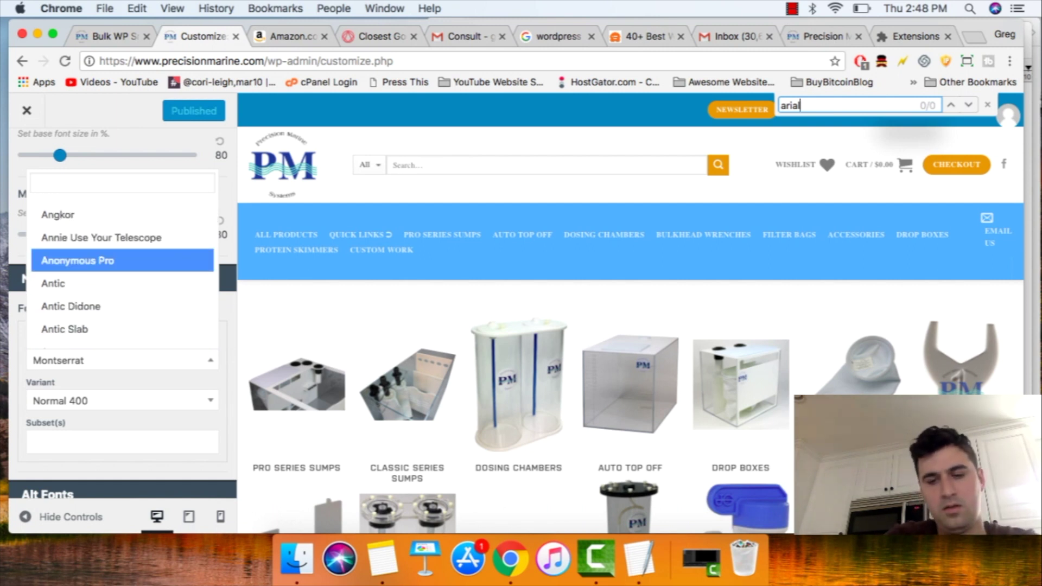
# Step: Check the Amazon font note in TextEdit, and switch back to Chrome to close the Navigation font list
pyautogui.press('super+Tab')
pyautogui.click(677, 281)
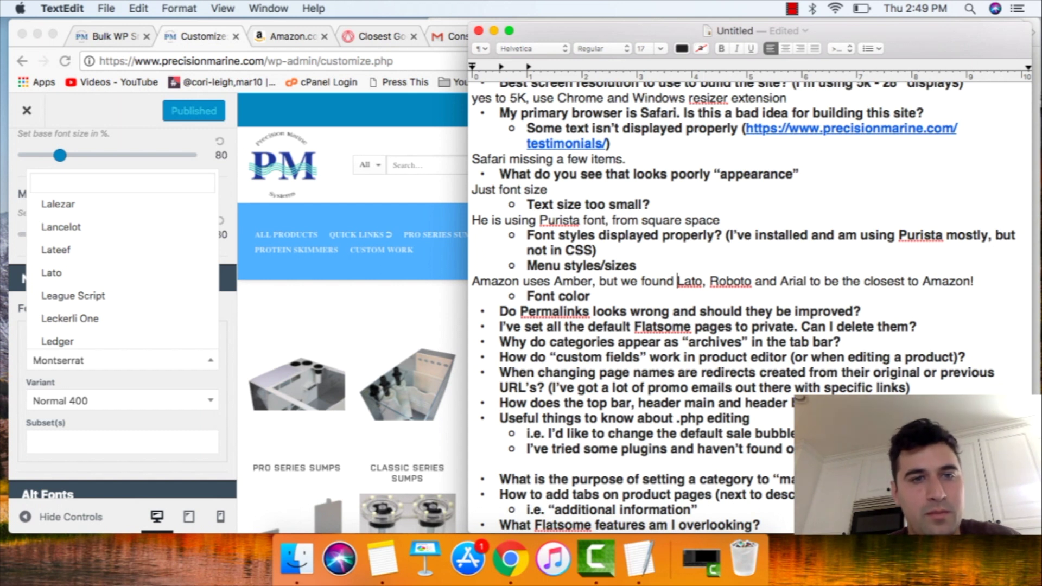
pyautogui.press('super+Tab')
pyautogui.press('Escape')
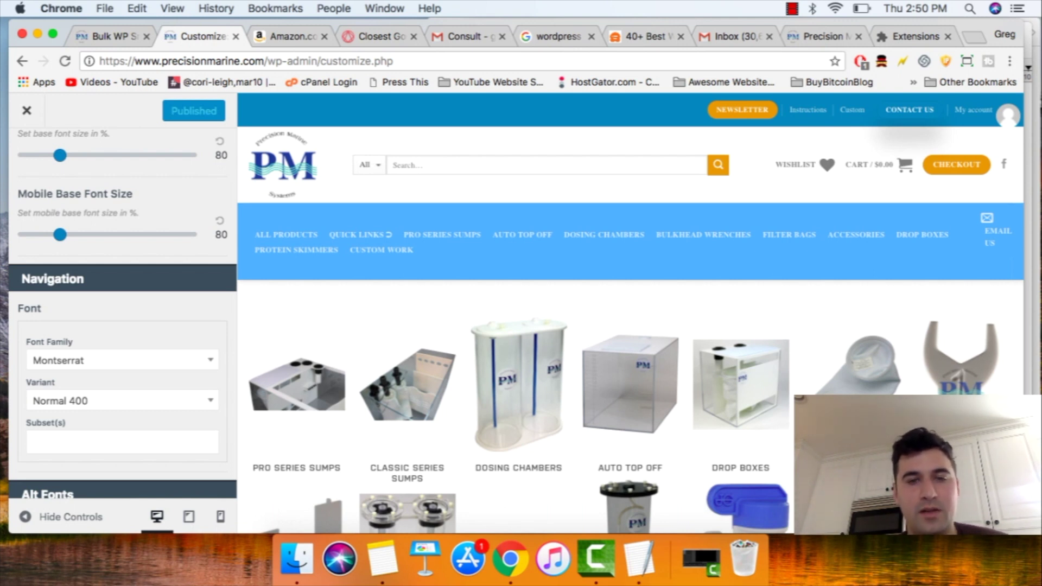
# Step: Review the Base Font Size and Mobile Base Font Size settings, and switch to the TextEdit notes
pyautogui.scroll(3, 122, 313)
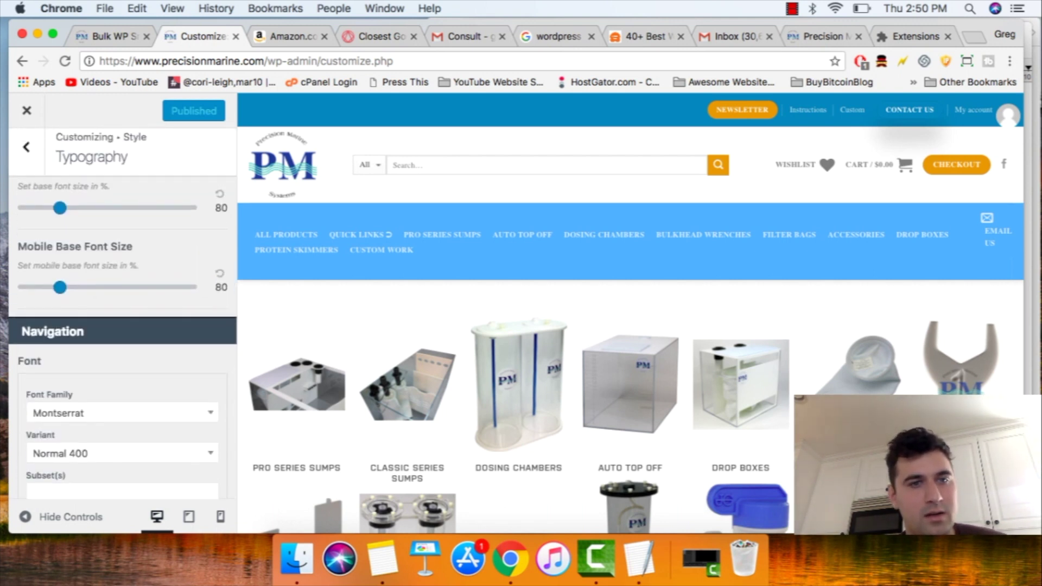
pyautogui.scroll(2, 122, 342)
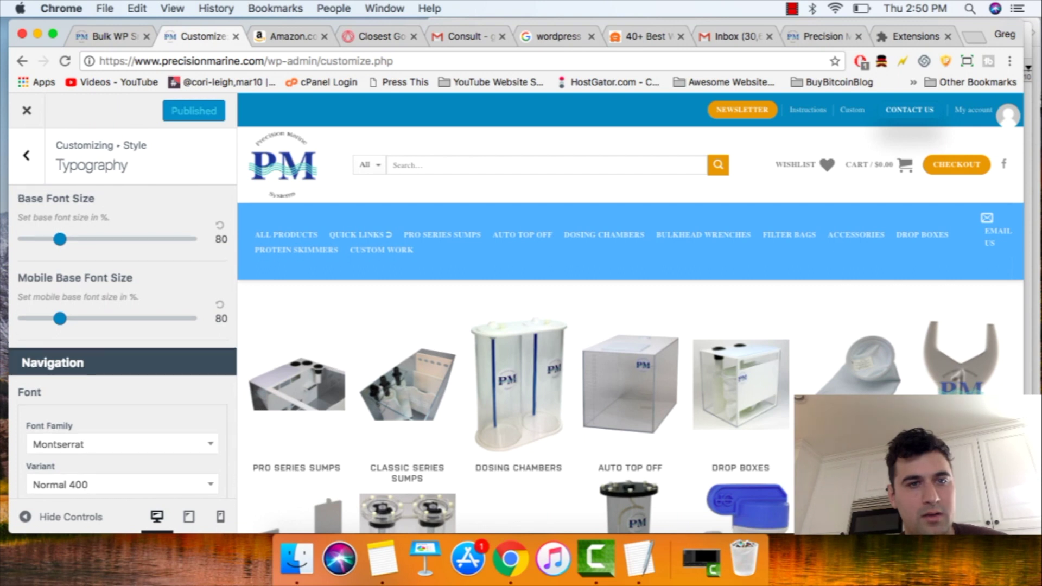
pyautogui.scroll(1, 122, 342)
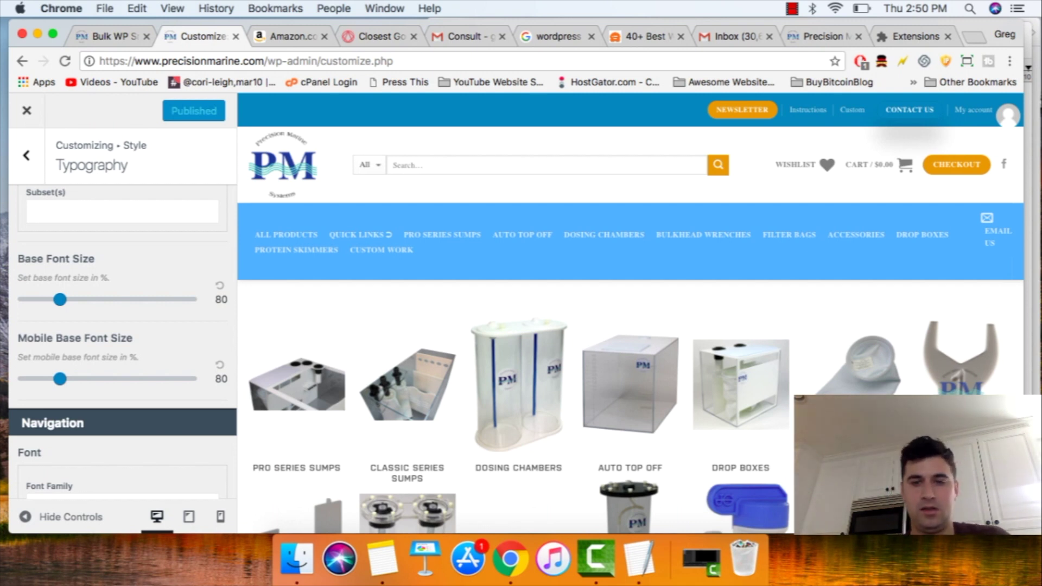
pyautogui.click(639, 559)
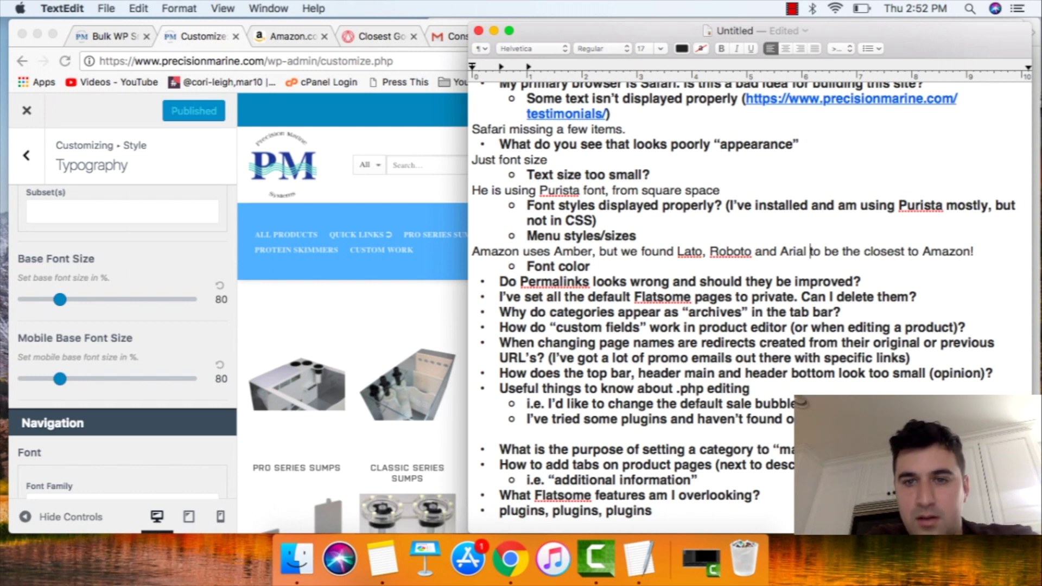
# Step: Return to Chrome, leave the customizer, and open the Dosing Chambers category page on the live site
pyautogui.click(27, 111)
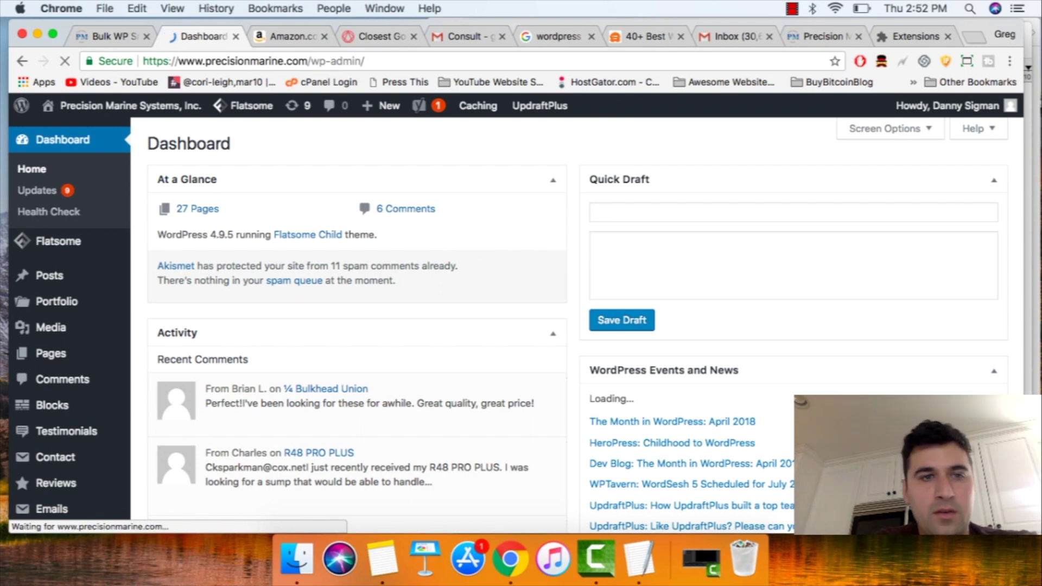
pyautogui.moveTo(120, 106)
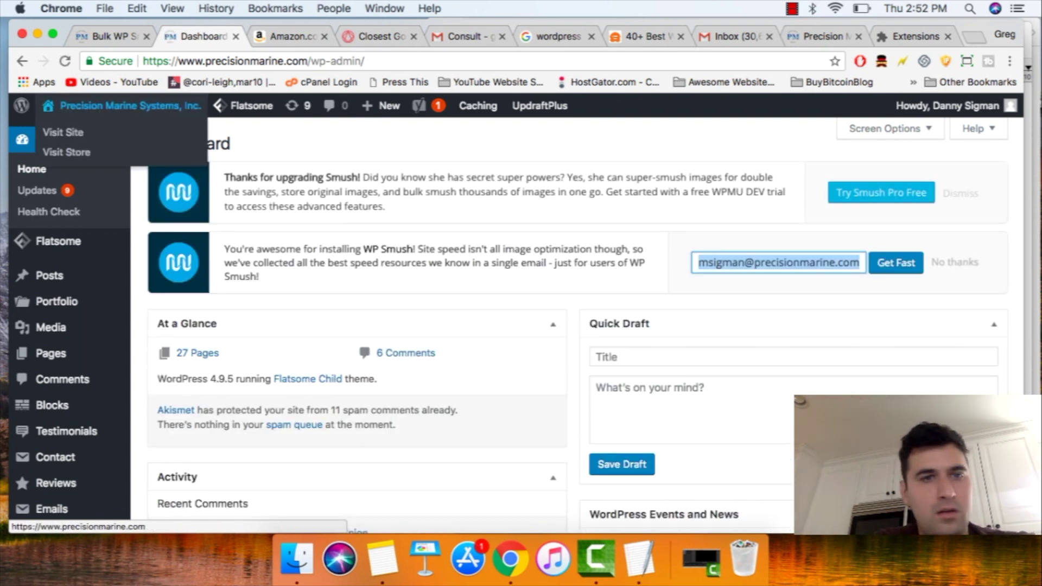
pyautogui.click(120, 106)
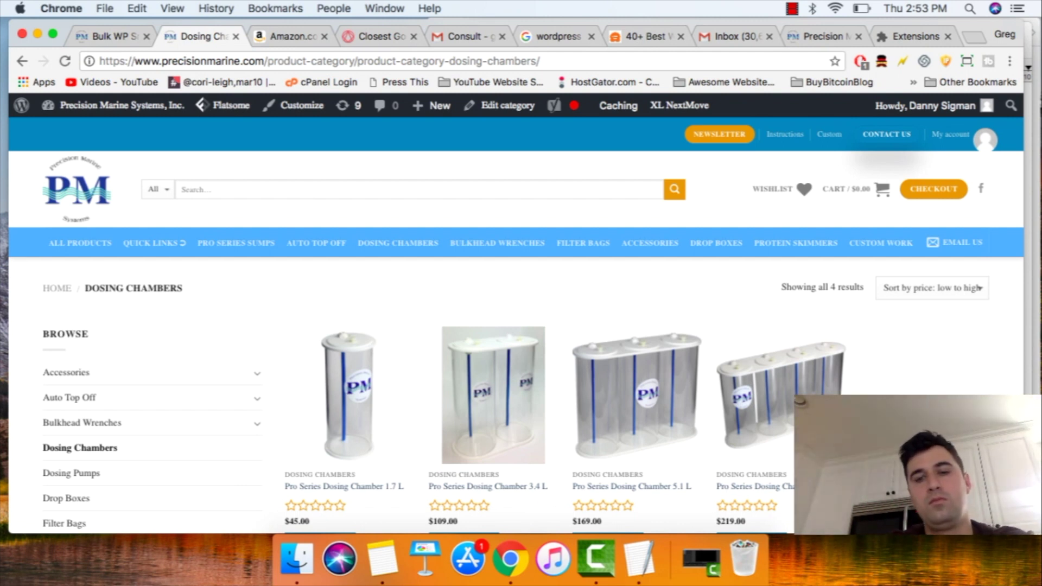
# Step: Switch to the TextEdit notes and answer the Permalinks question with "Yoast SEO plugin, redirects unwanted" on a new plain line
pyautogui.click(639, 558)
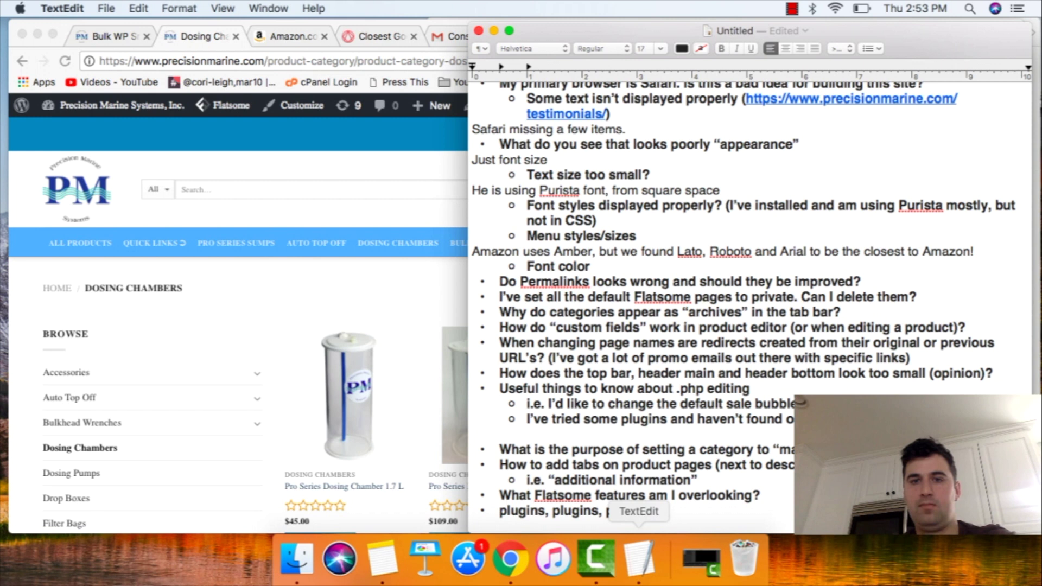
pyautogui.click(863, 282)
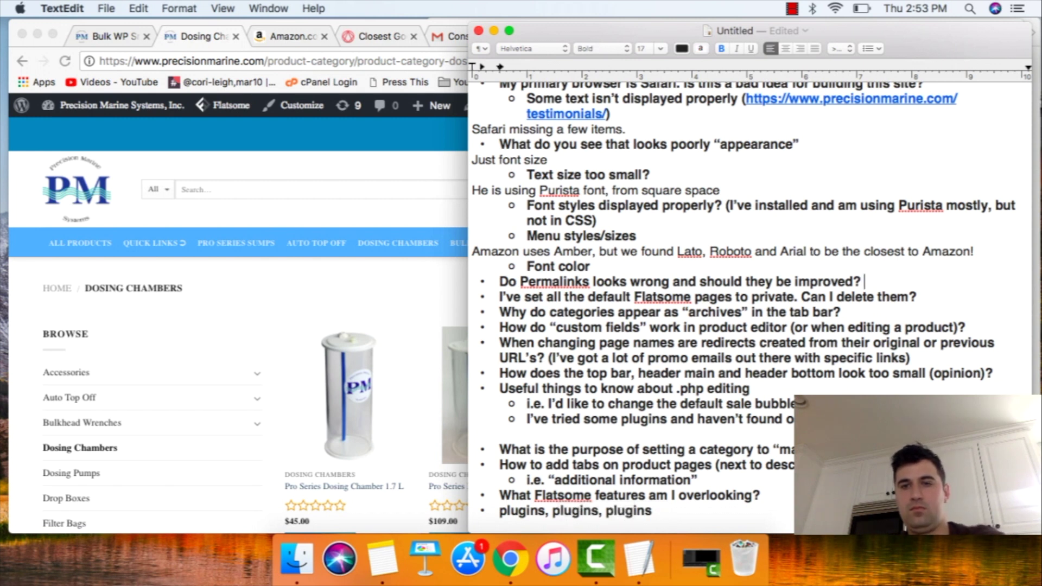
pyautogui.press('Return')
pyautogui.press('BackSpace')
pyautogui.write('Yose')
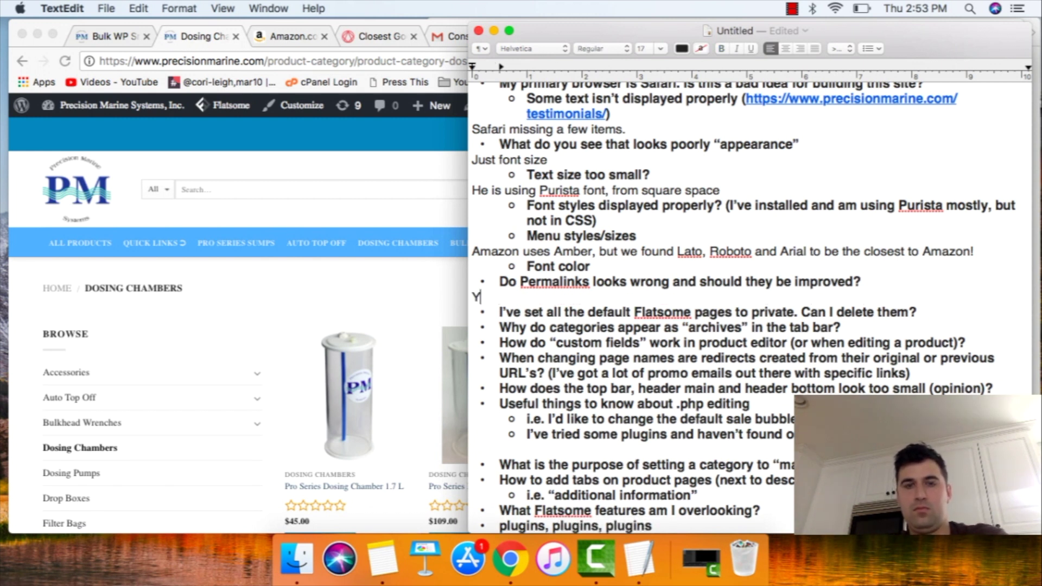
pyautogui.press('BackSpace')
pyautogui.press('BackSpace')
pyautogui.write('ast')
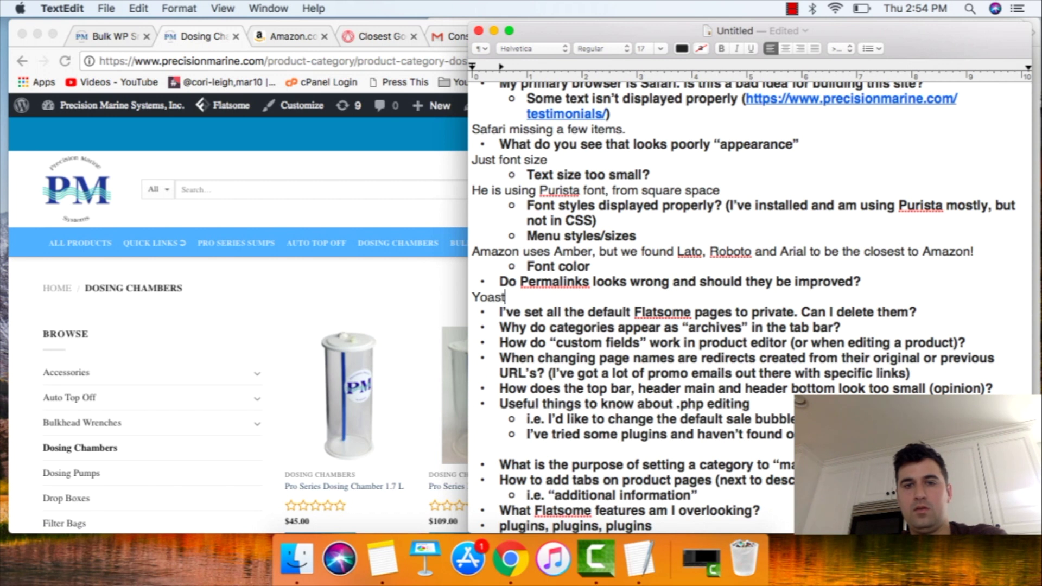
pyautogui.write(' SEO plugin')
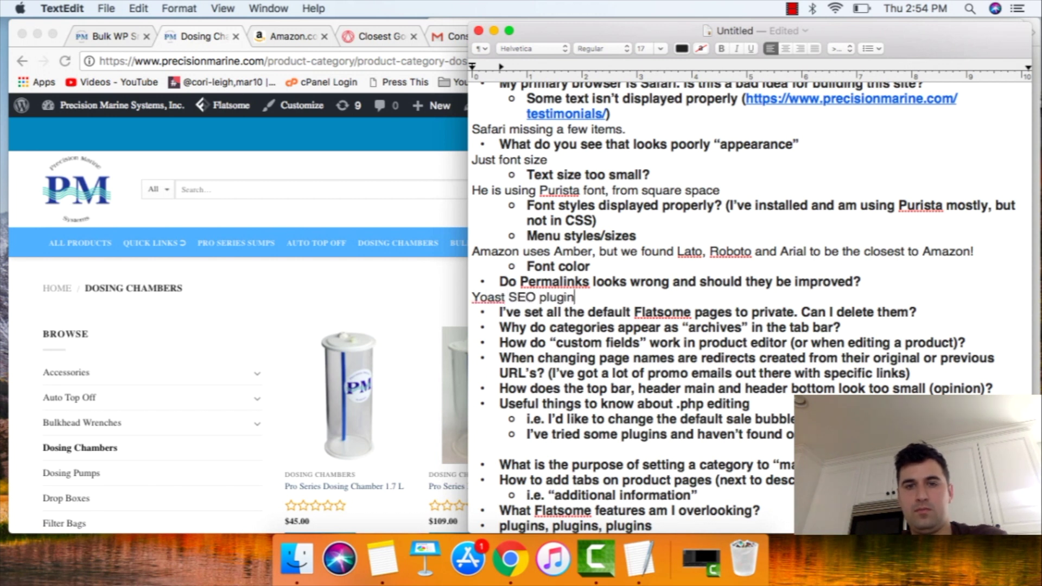
pyautogui.write(', red')
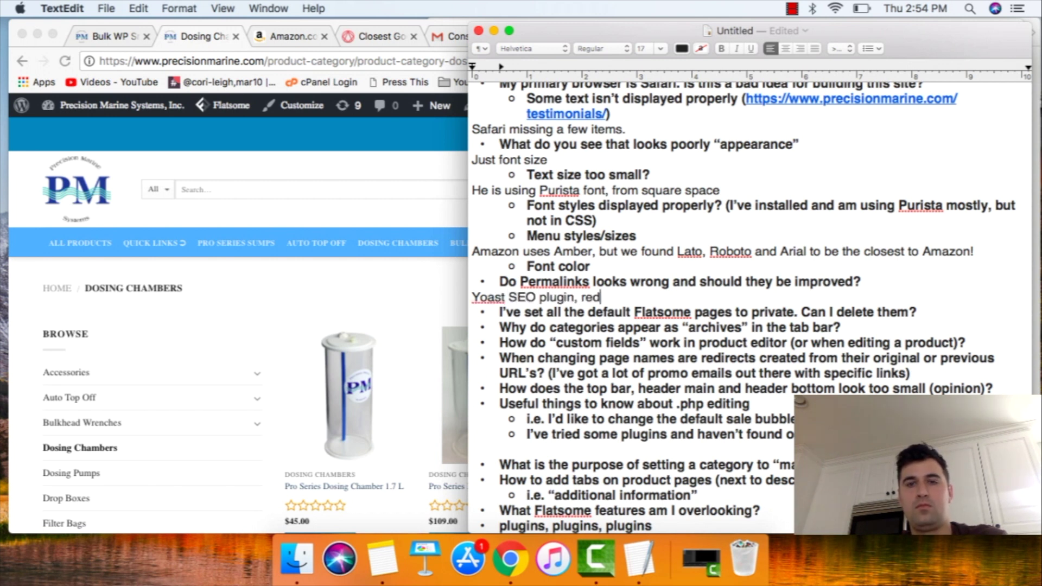
pyautogui.write('irects unwanted')
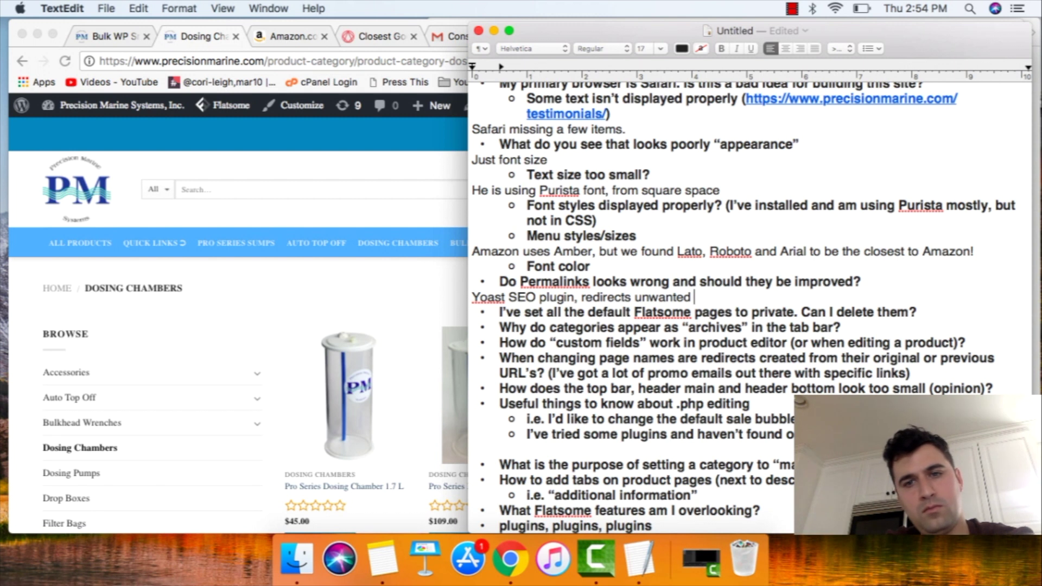
# Step: Extend the permalinks answer with ", don't change Yoast settings for links" and add an empty line below it
pyautogui.moveTo(692, 297)
pyautogui.mouseDown()
pyautogui.moveTo(525, 298)
pyautogui.moveTo(691, 298)
pyautogui.mouseUp()
pyautogui.write(', do')
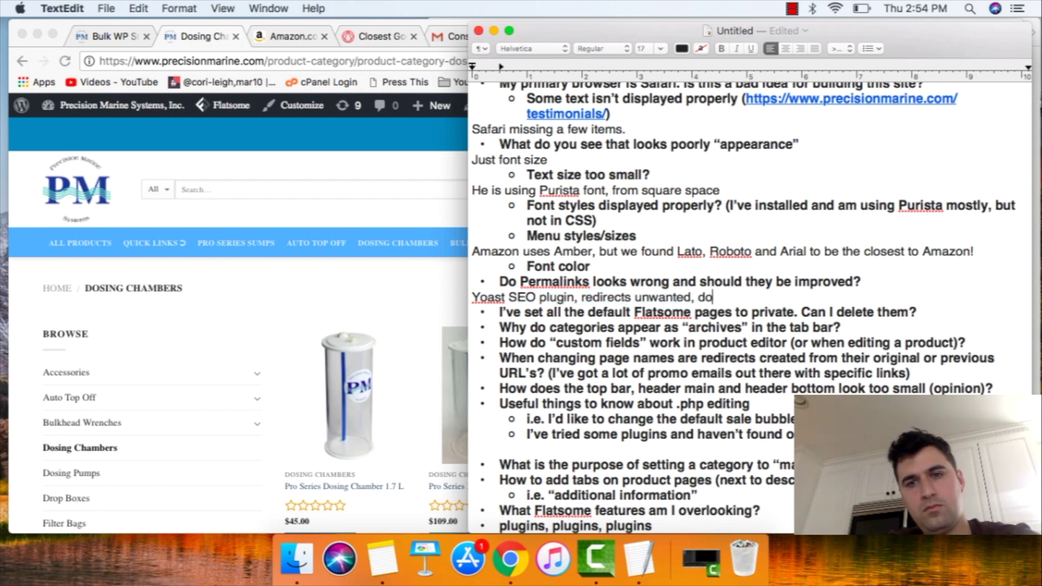
pyautogui.write("n't chang")
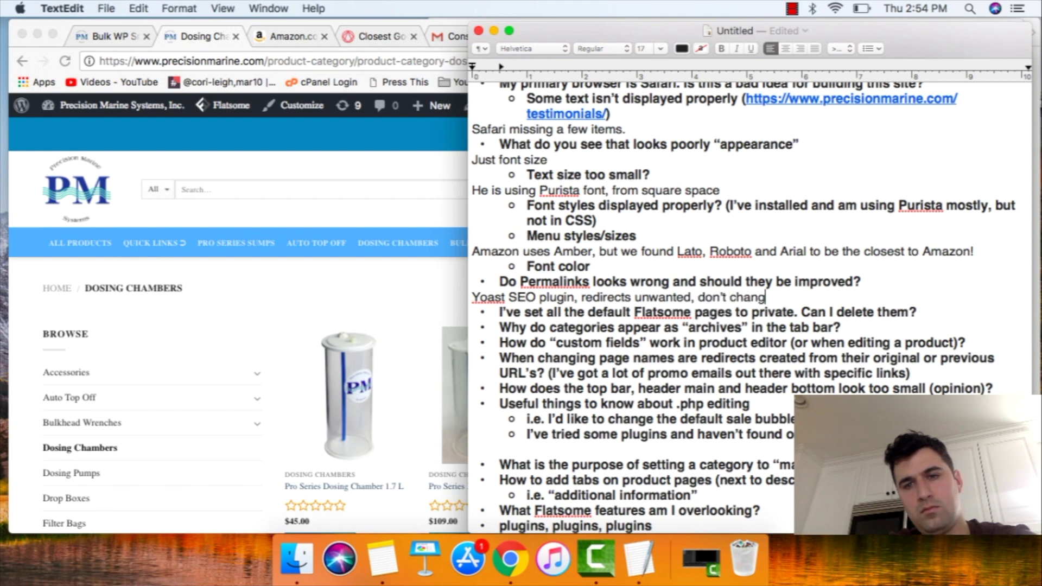
pyautogui.write('e Yoast settings for links')
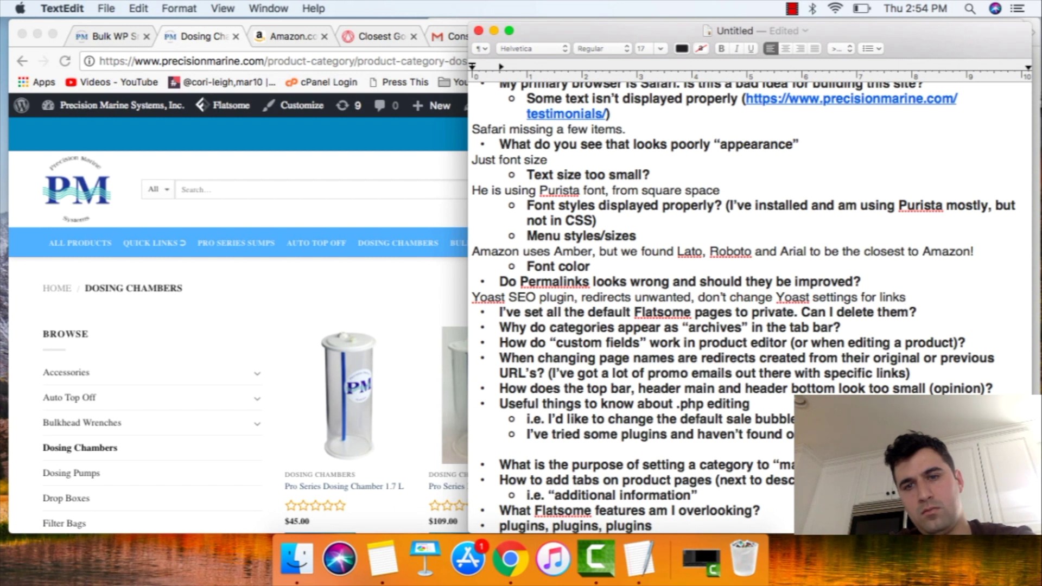
pyautogui.press('Return')
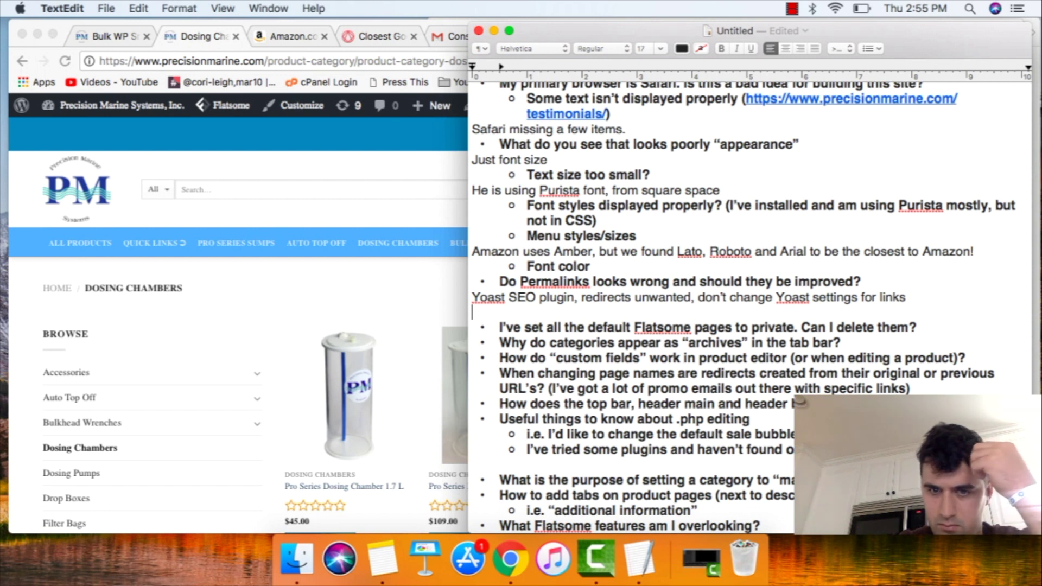
pyautogui.scroll(-2, 751, 307)
pyautogui.scroll(5, 751, 307)
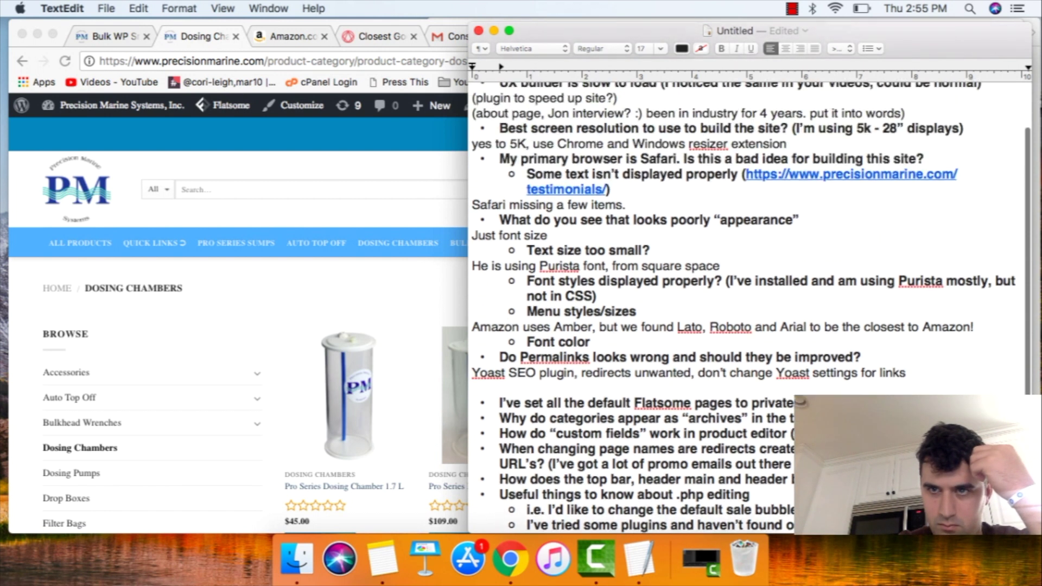
pyautogui.scroll(-5, 751, 307)
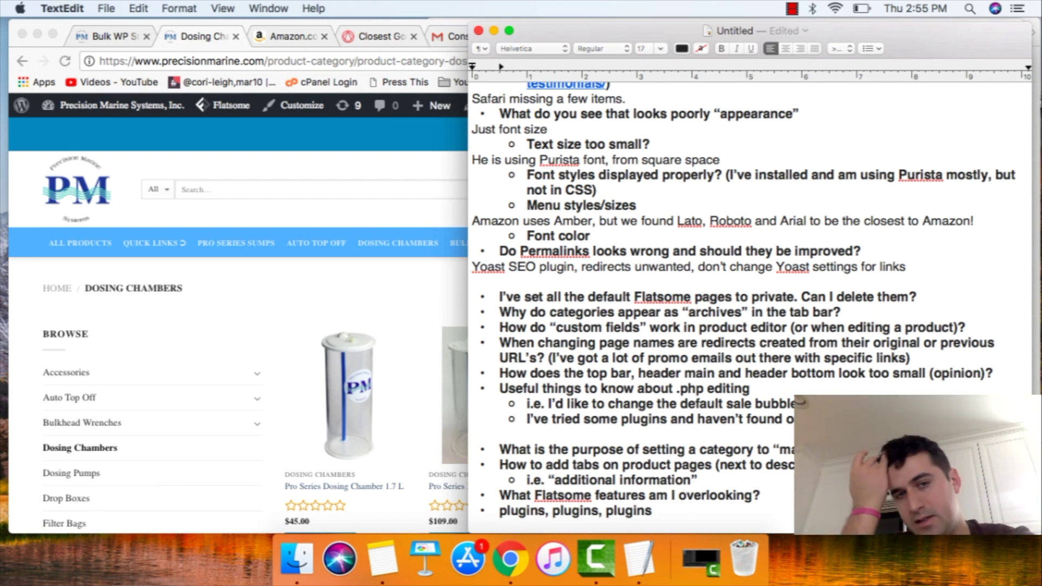
# Step: Return to Chrome and compare the page addresses of the Bulkhead Wrenches and Dosing Chambers categories
pyautogui.press('super+Tab')
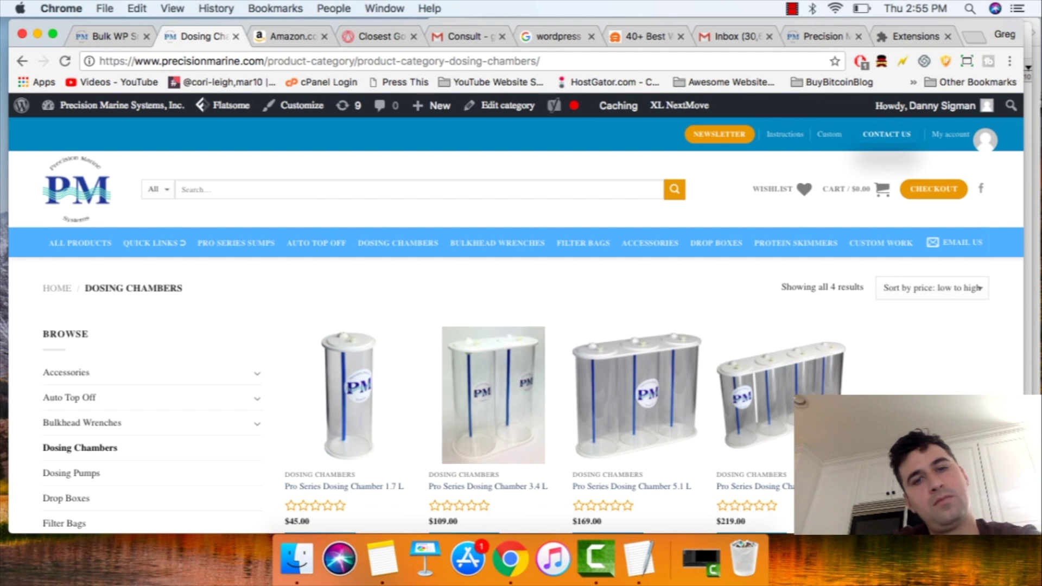
pyautogui.click(584, 242)
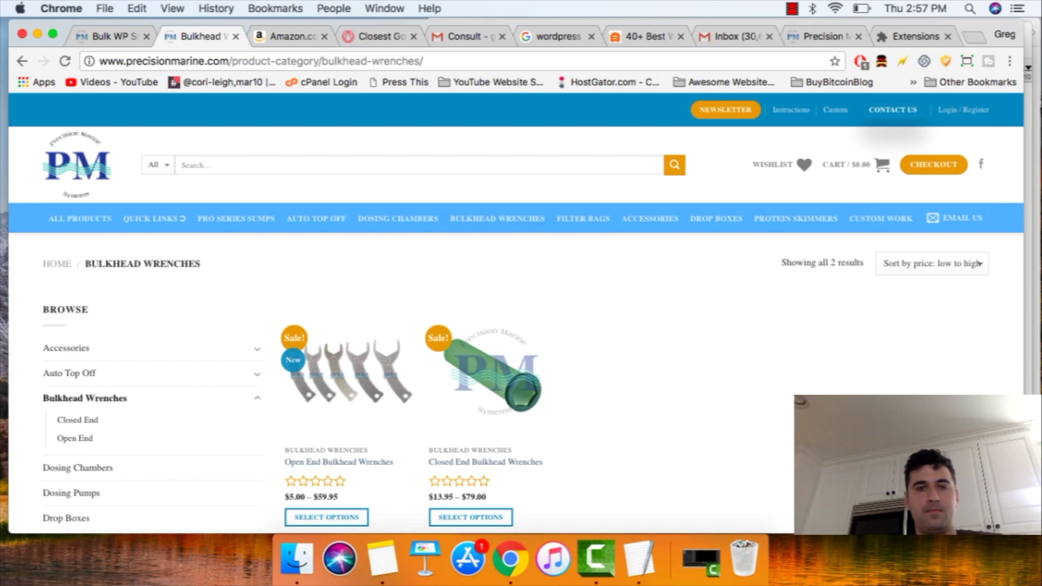
pyautogui.click(77, 467)
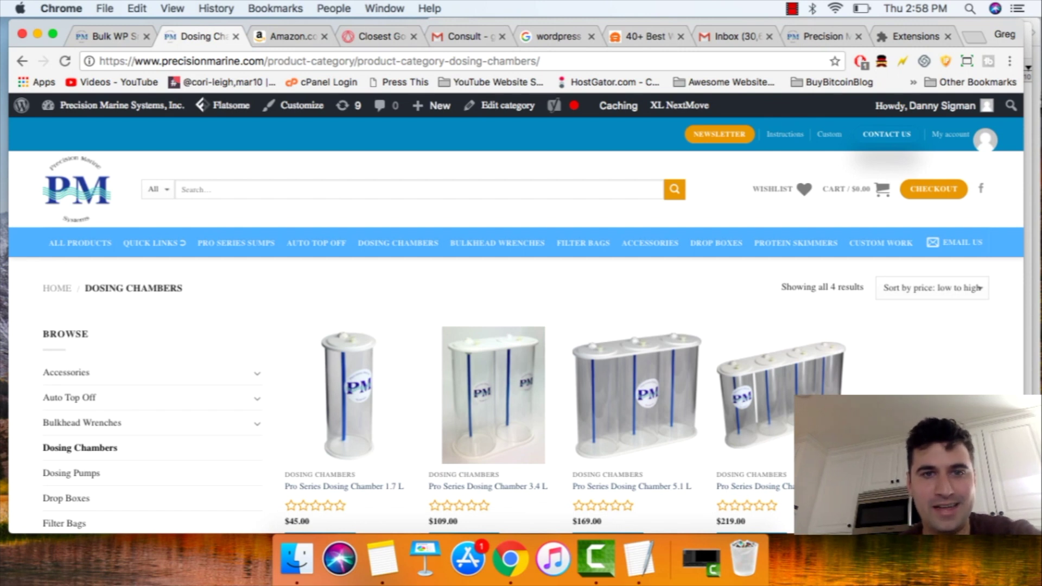
pyautogui.press('super+l')
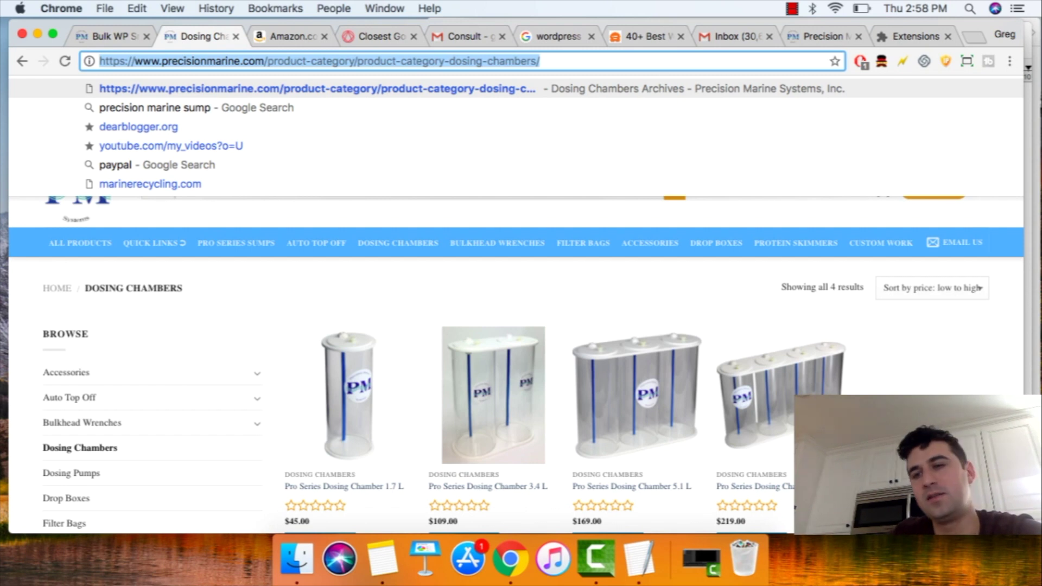
pyautogui.press('Escape')
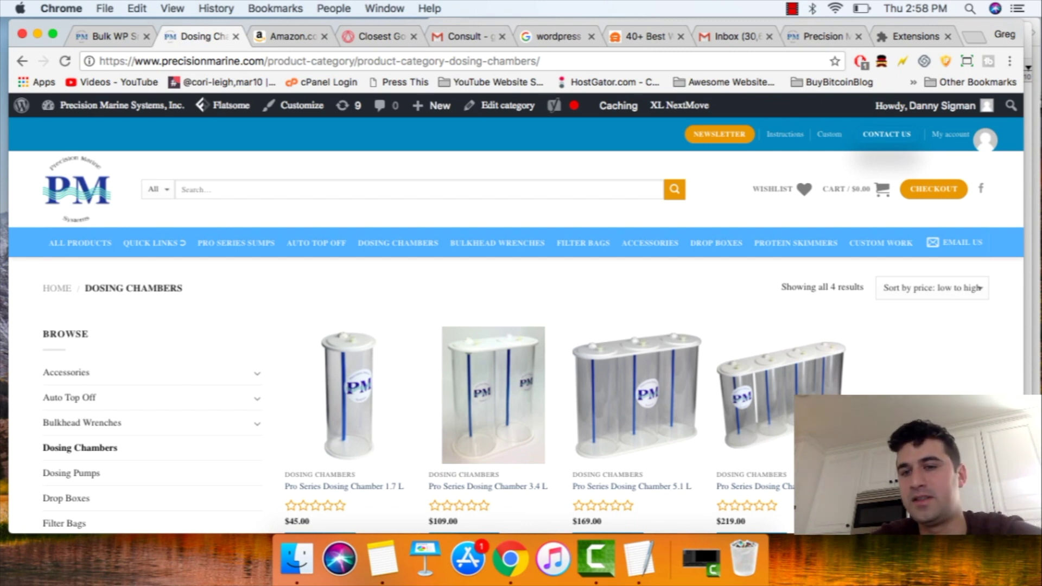
# Step: Look over the Dosing Chambers products, check the Drop Boxes category page, and go back to Dosing Chambers
pyautogui.scroll(-5, 516, 325)
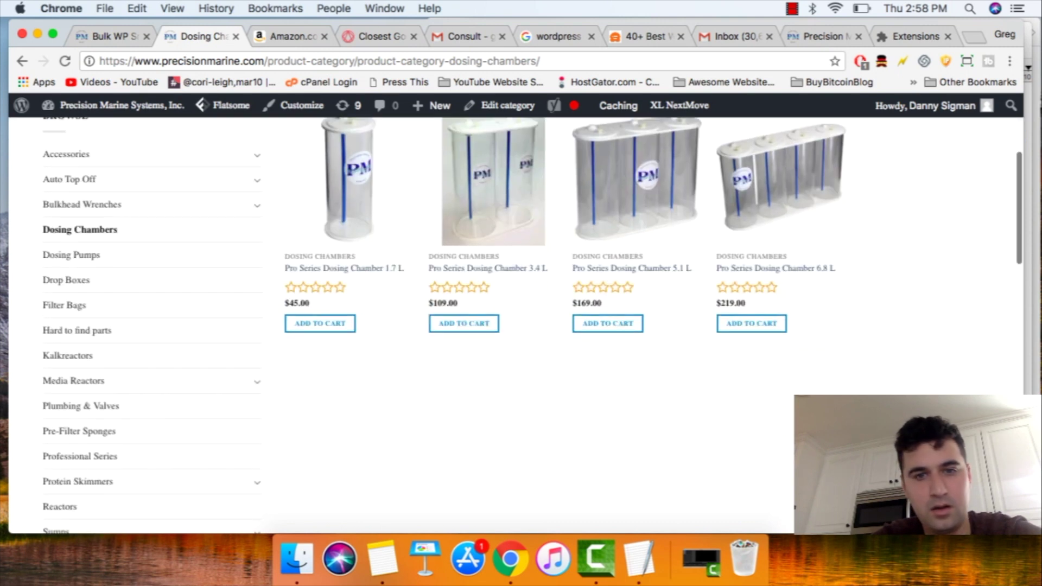
pyautogui.scroll(5, 516, 326)
pyautogui.scroll(-2, 66, 326)
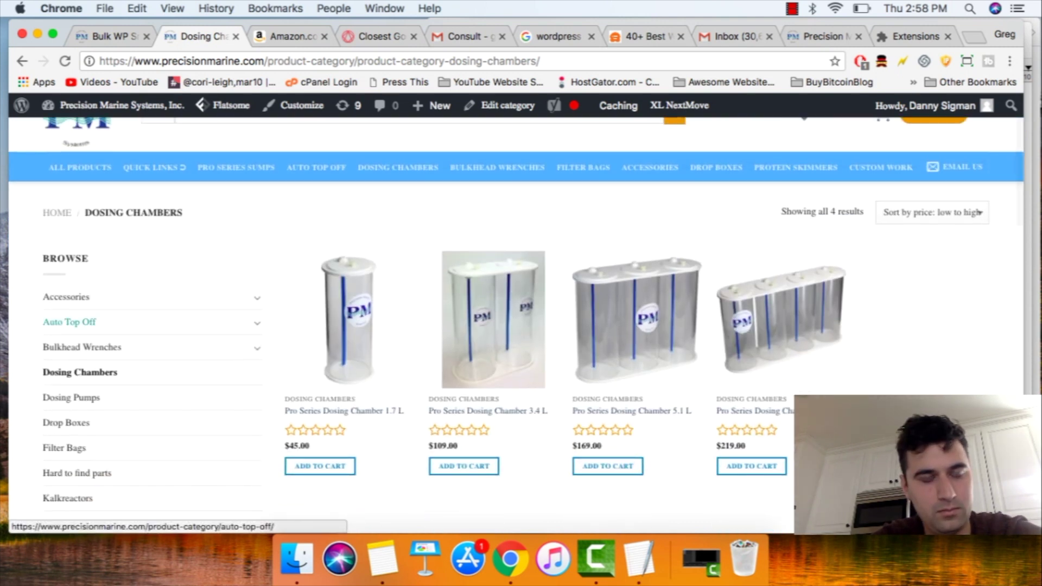
pyautogui.click(66, 422)
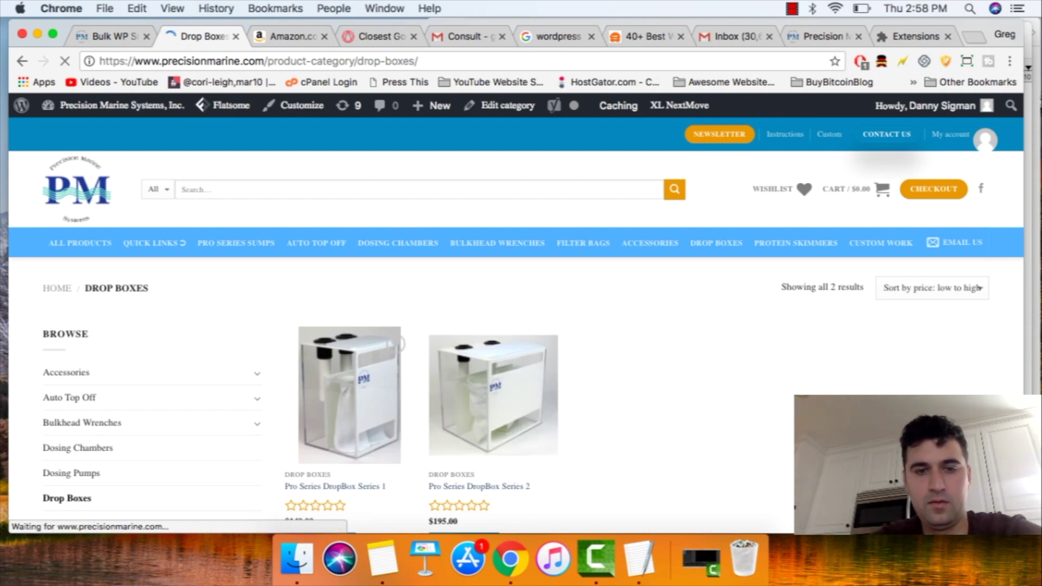
pyautogui.scroll(-3, 348, 353)
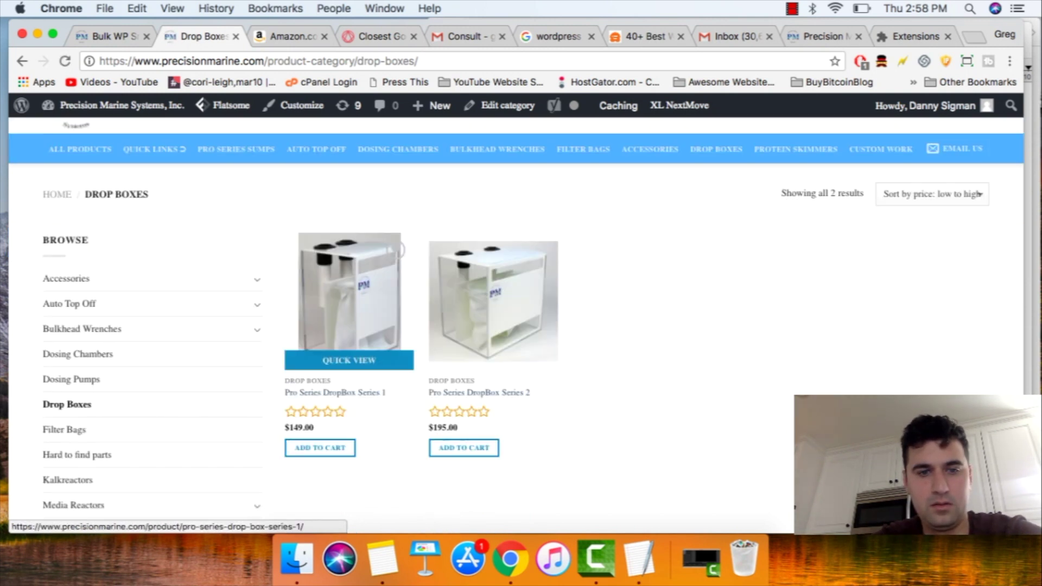
pyautogui.scroll(3, 347, 325)
pyautogui.click(22, 61)
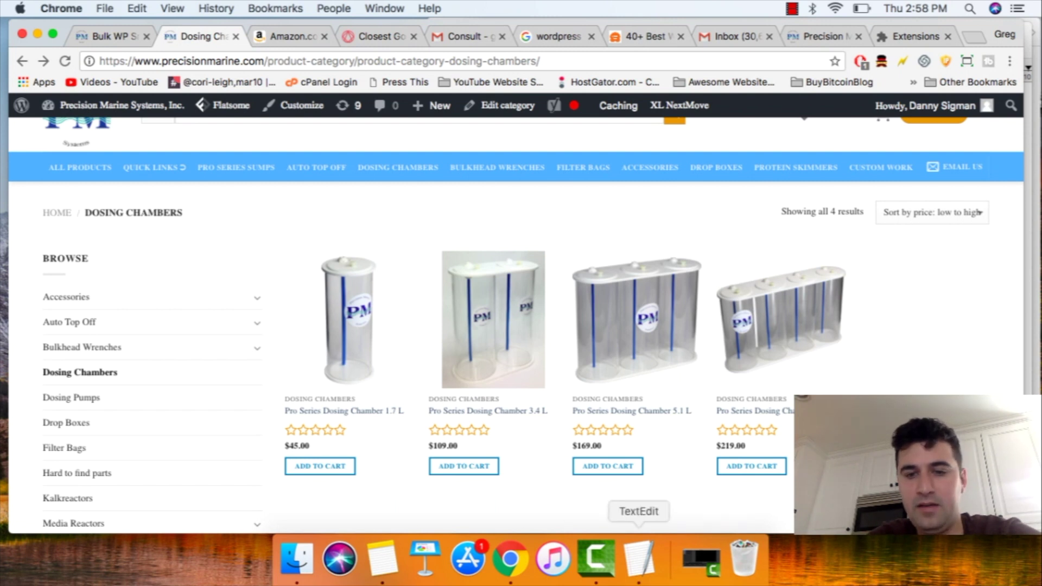
# Step: Add the line "Fix the 404 pages design," below the Yoast answer in the TextEdit notes
pyautogui.click(639, 559)
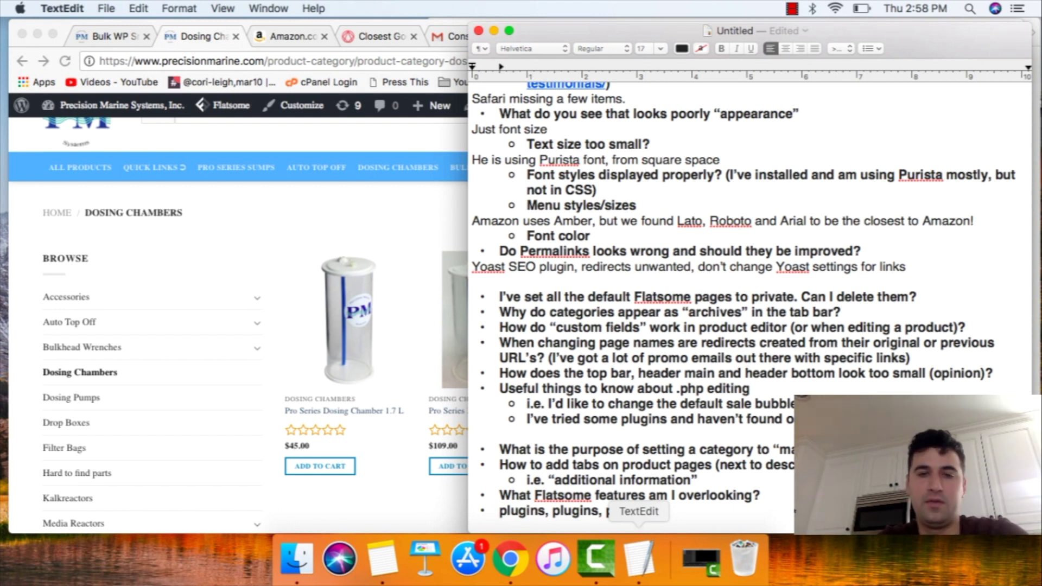
pyautogui.write('Fix the 404 pages design.')
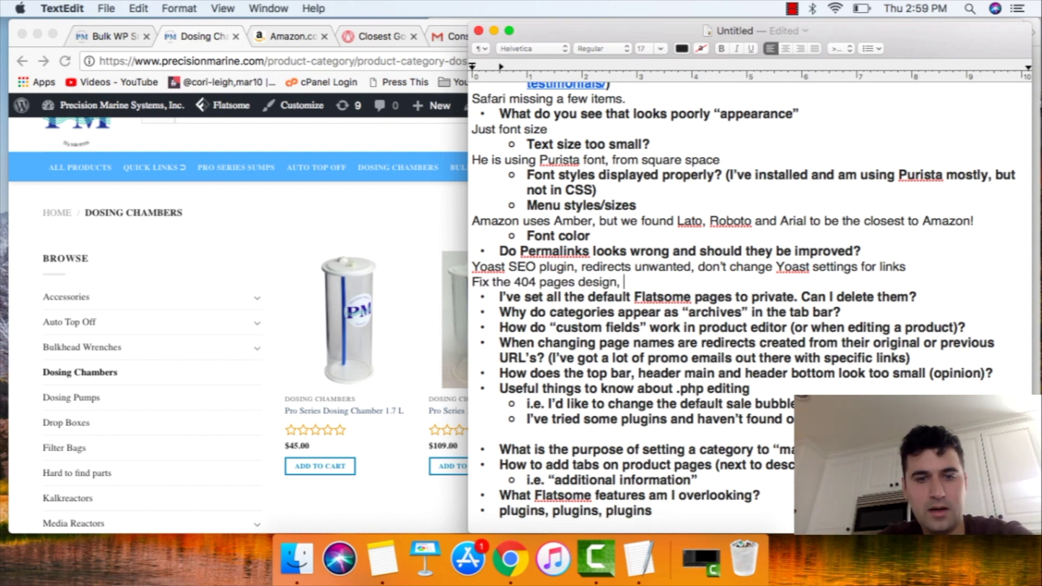
# Step: Return to Chrome, open the Pro Series Dosing Chamber 3.4 L product page, and look through it down to the reviews
pyautogui.press('super+Tab')
pyautogui.scroll(-1, 516, 326)
pyautogui.scroll(-1, 349, 304)
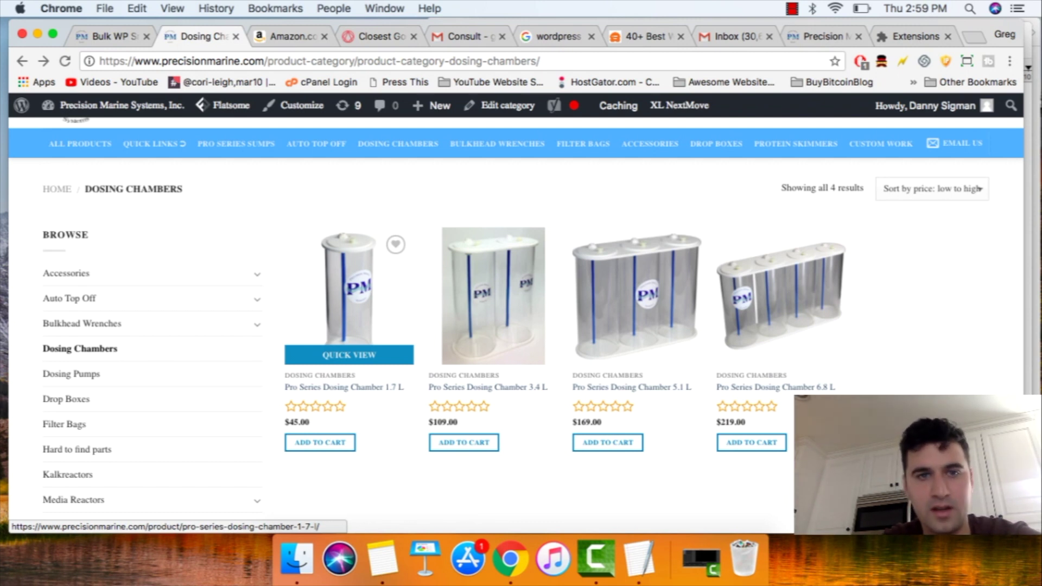
pyautogui.click(493, 302)
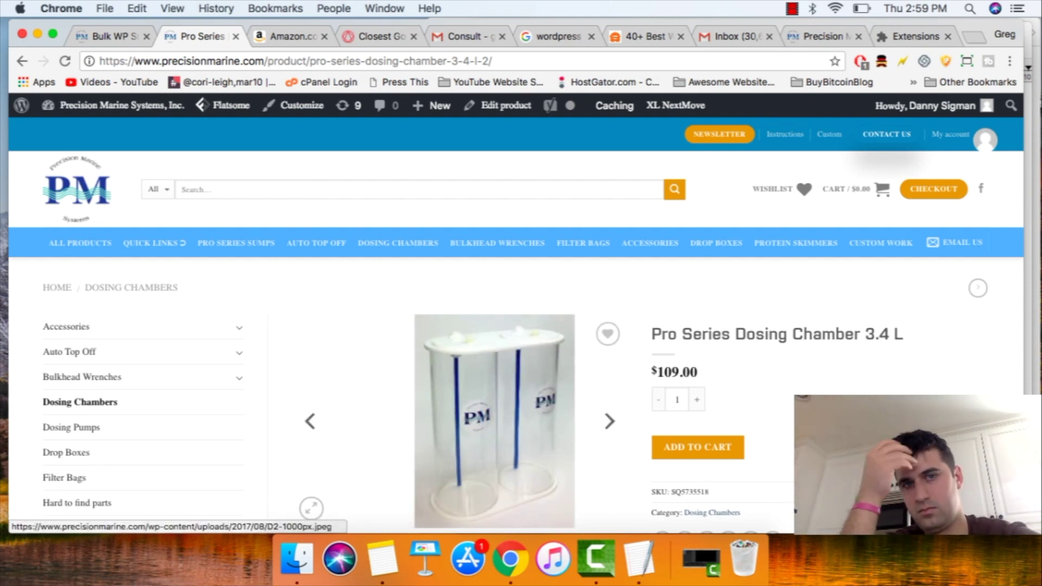
pyautogui.scroll(-1, 516, 324)
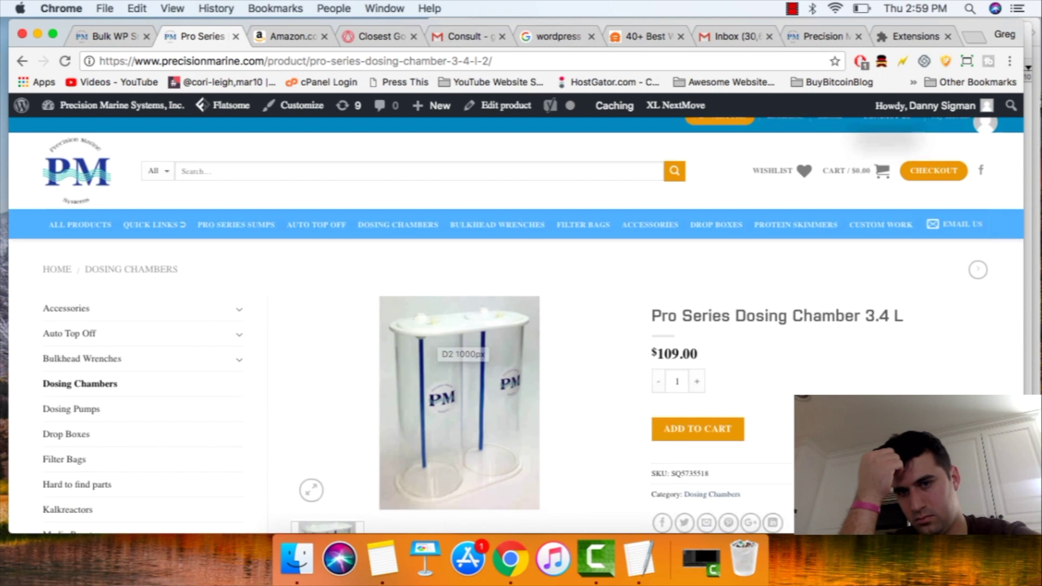
pyautogui.scroll(-1, 515, 325)
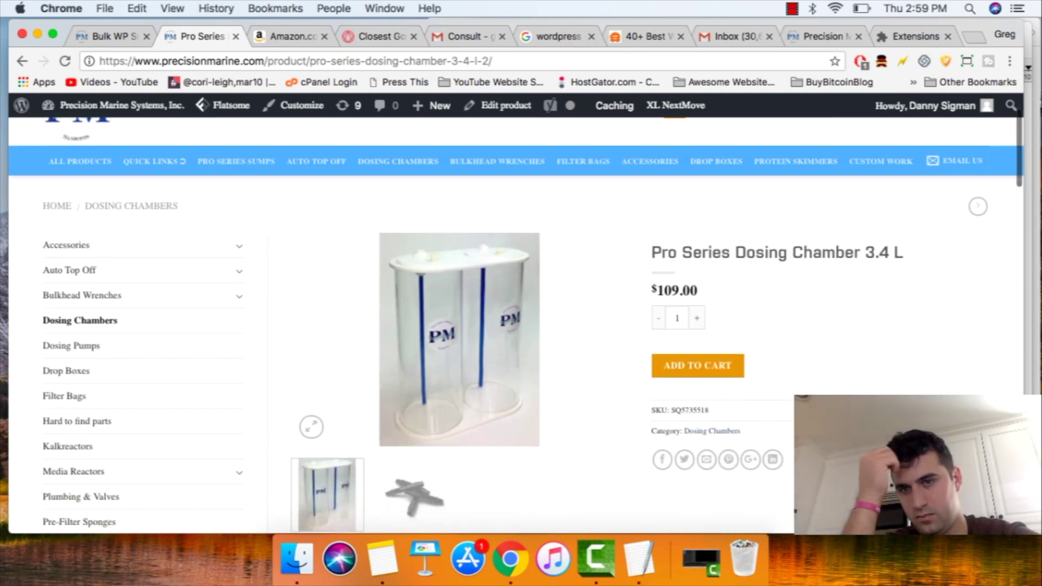
pyautogui.scroll(-1, 516, 325)
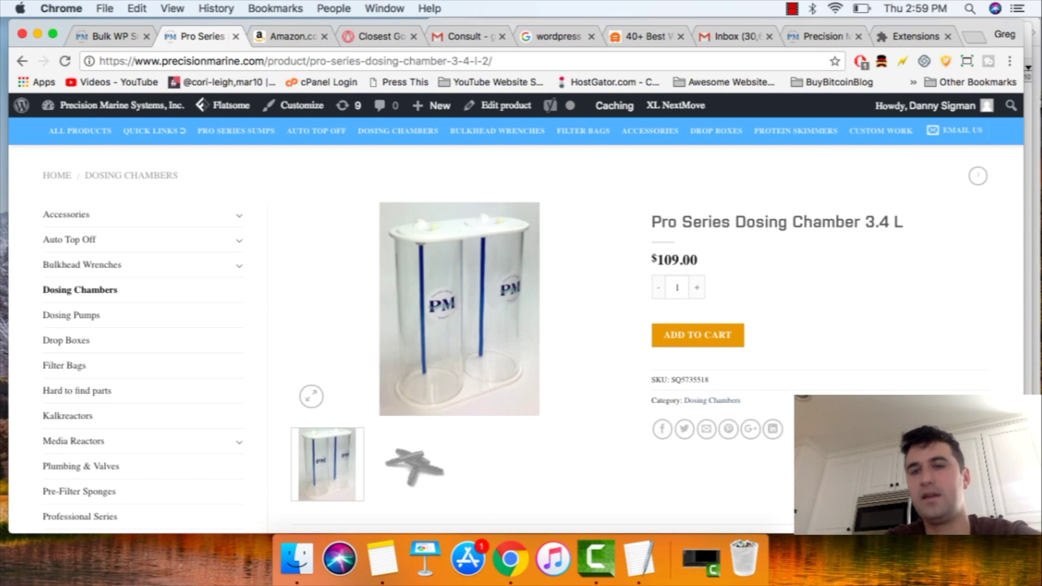
pyautogui.scroll(-3, 516, 324)
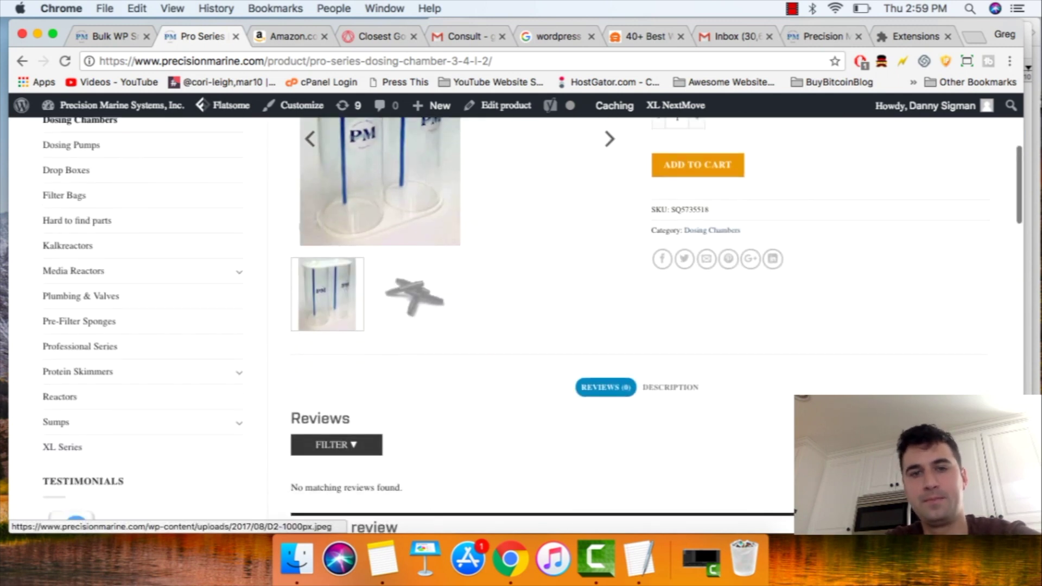
pyautogui.scroll(5, 516, 325)
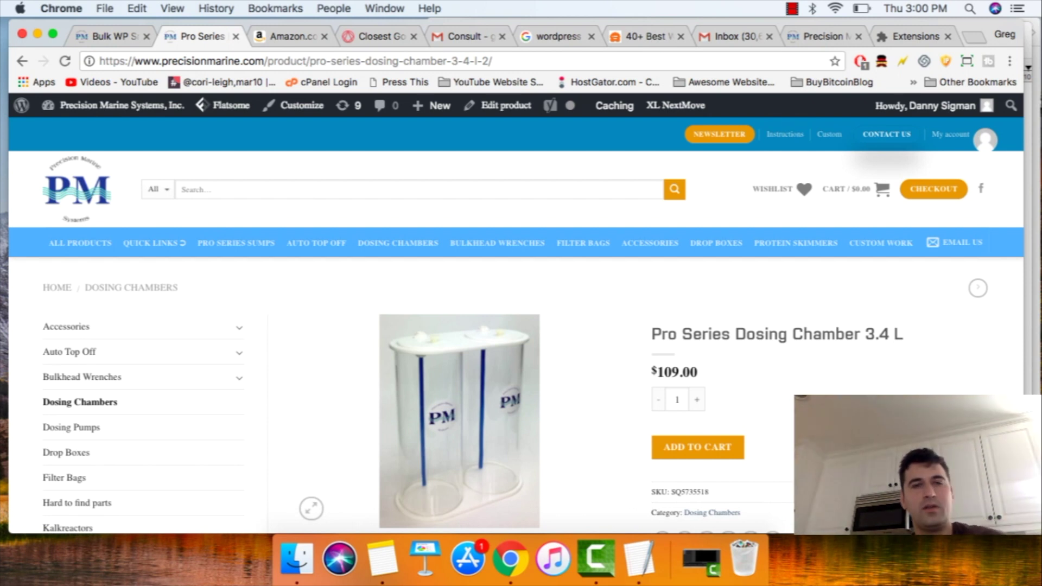
# Step: Check the Dosing Chambers and Protein Skimmers category pages, and switch to the TextEdit notes
pyautogui.click(80, 402)
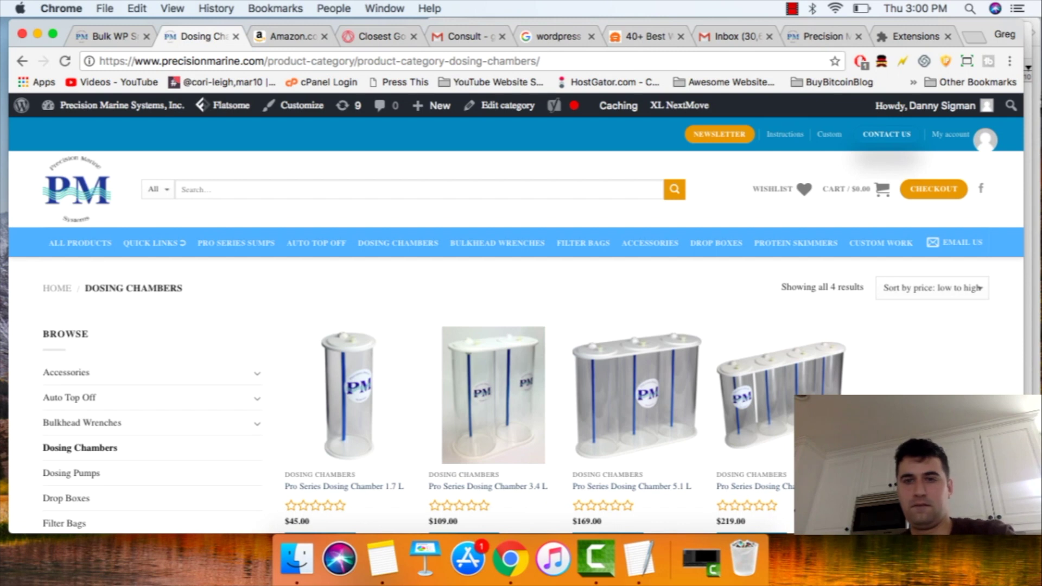
pyautogui.press('super+r')
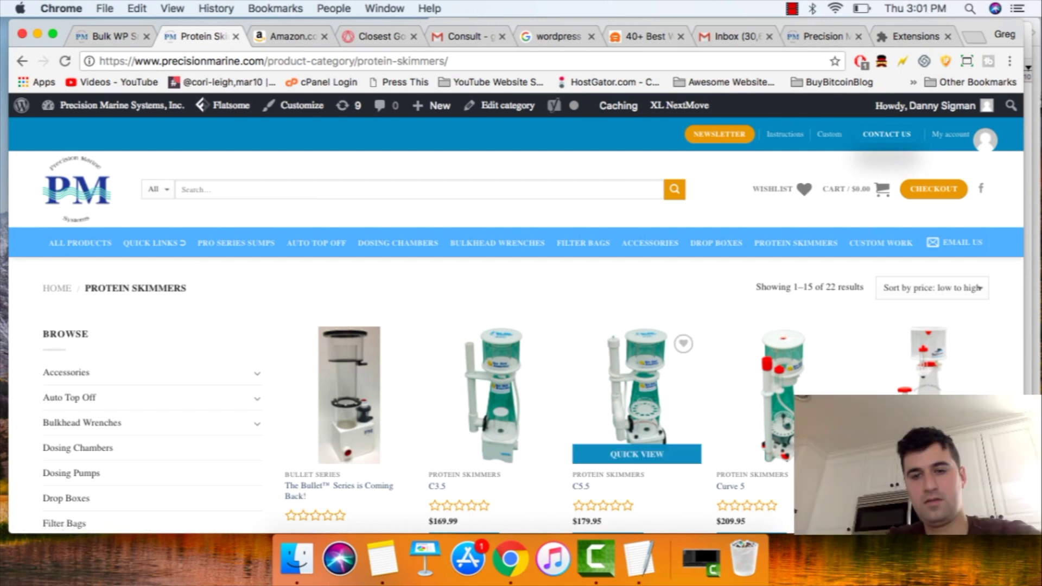
pyautogui.click(640, 559)
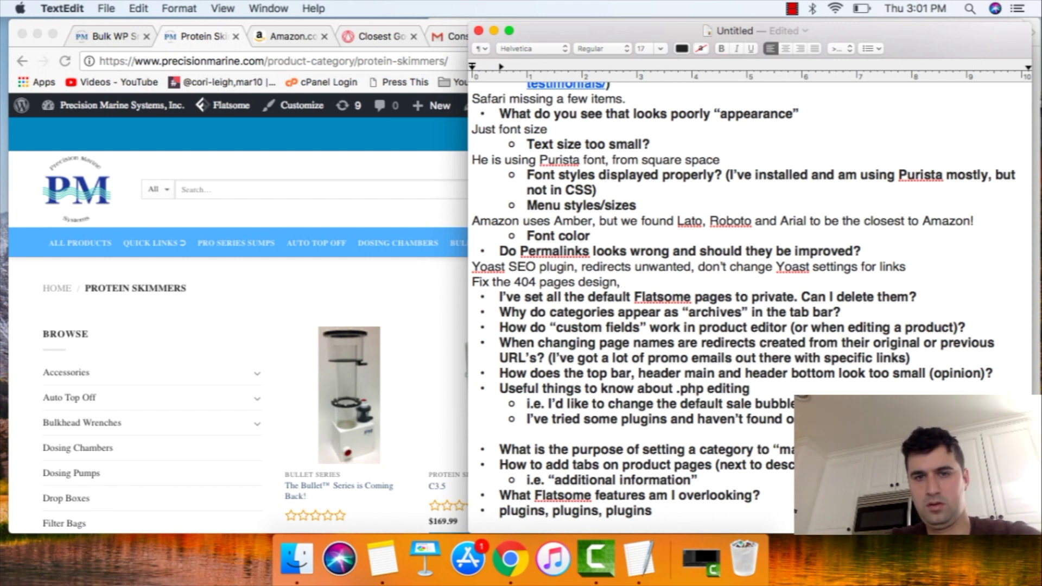
# Step: Add the line 'Keep "product-category", also keep "product"' below the 404 pages line in the TextEdit notes
pyautogui.press('Return')
pyautogui.write('Keep produc')
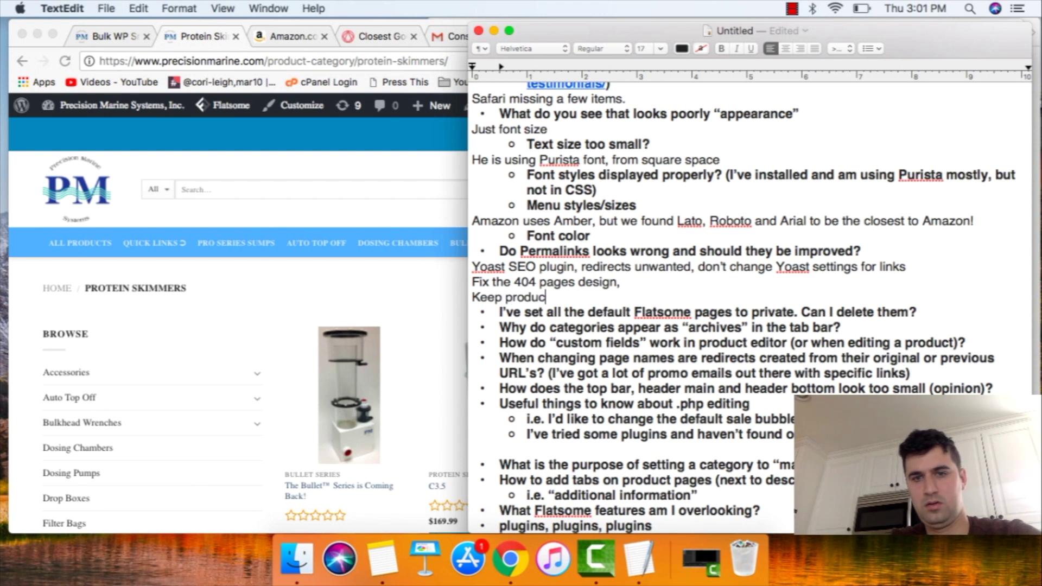
pyautogui.write('t-category, also keep ')
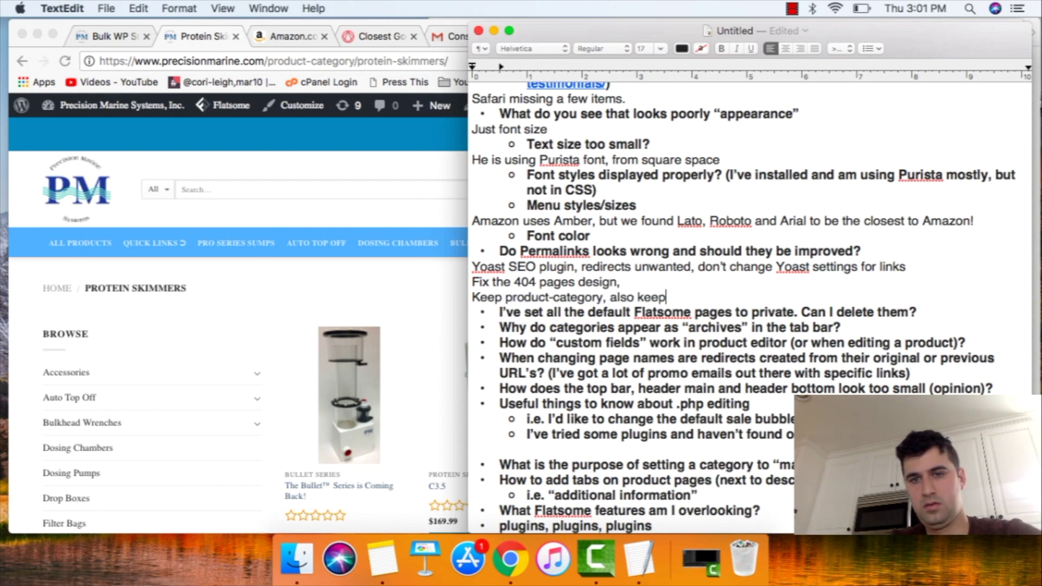
pyautogui.write('"produ')
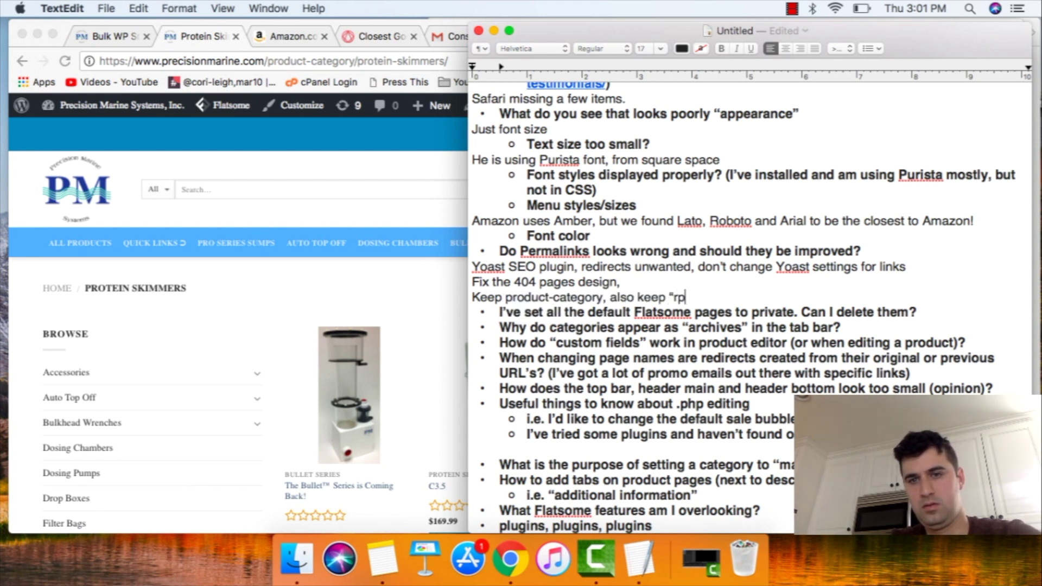
pyautogui.write('ct"')
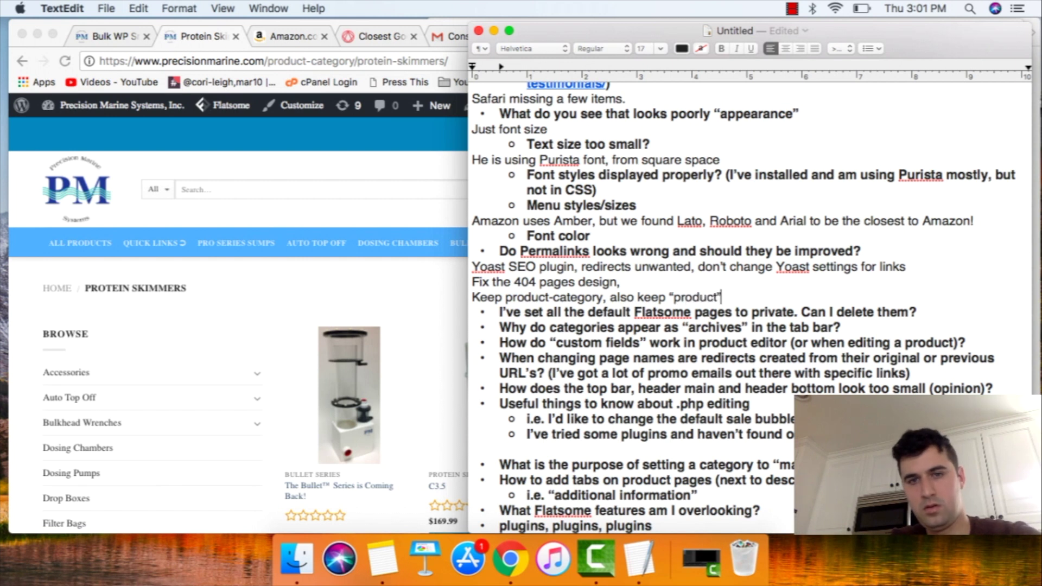
pyautogui.click(507, 297)
pyautogui.write('"')
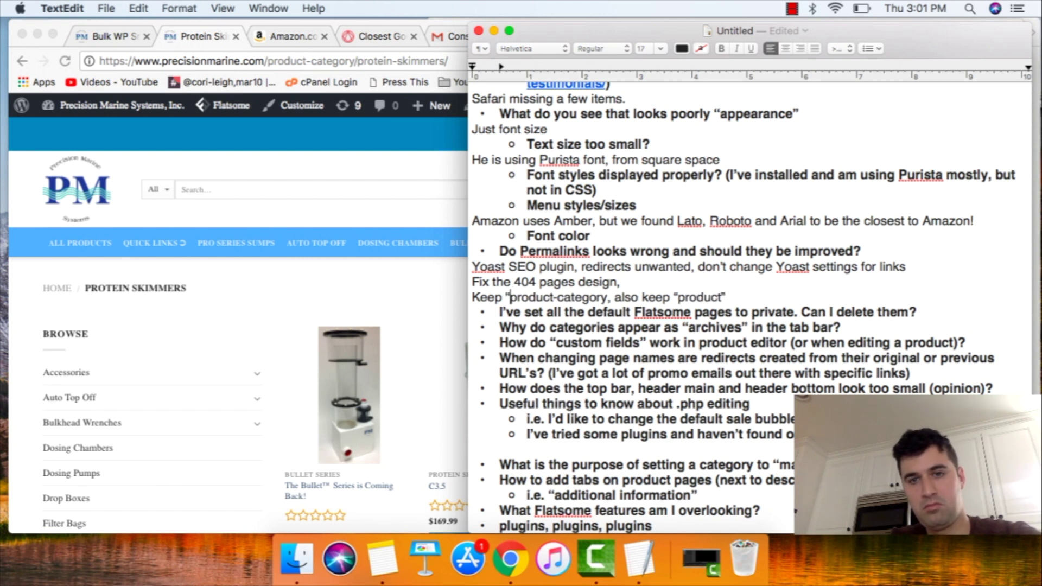
pyautogui.click(608, 297)
pyautogui.write('"')
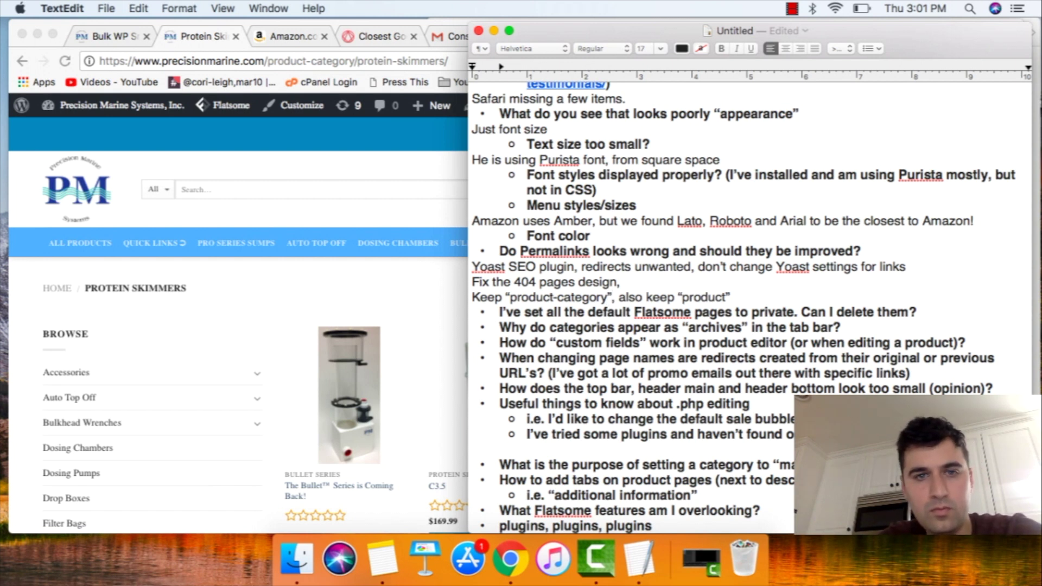
# Step: Switch to Chrome and look through the Protein Skimmers category page, from the product grid down to the recently viewed items
pyautogui.press('super+Tab')
pyautogui.scroll(-3, 515, 325)
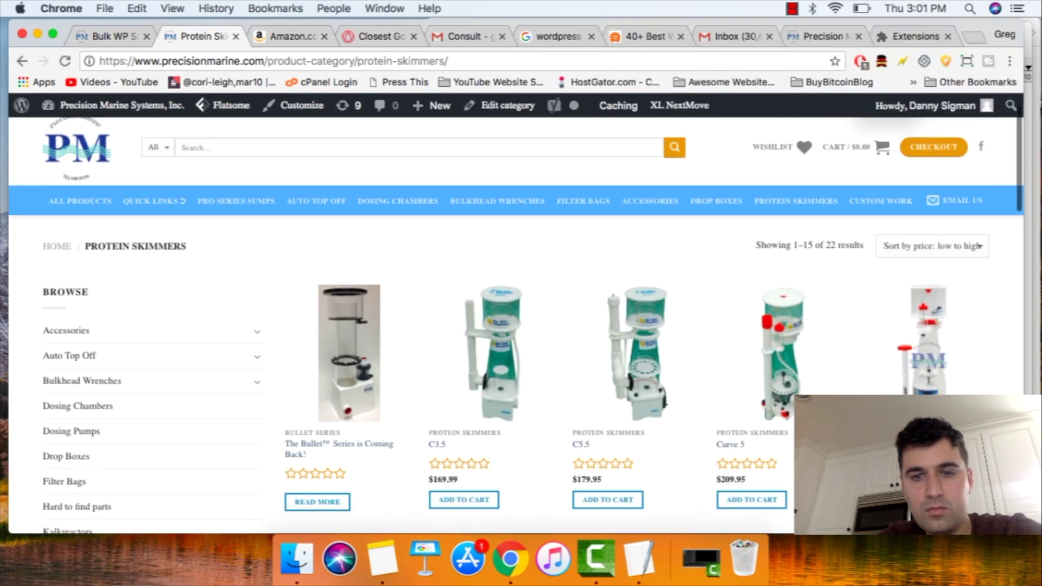
pyautogui.scroll(-5, 493, 155)
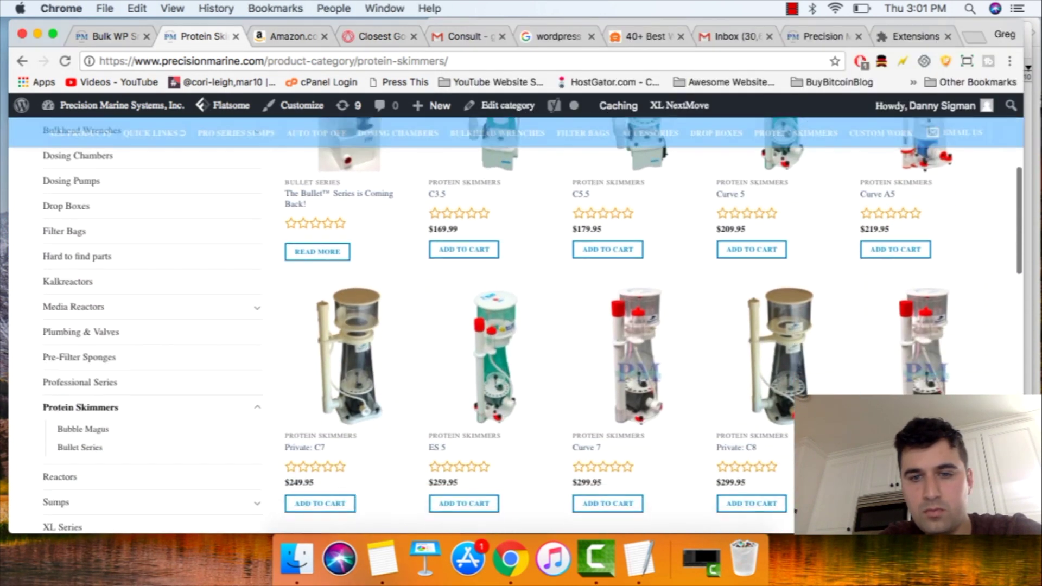
pyautogui.scroll(-3, 493, 154)
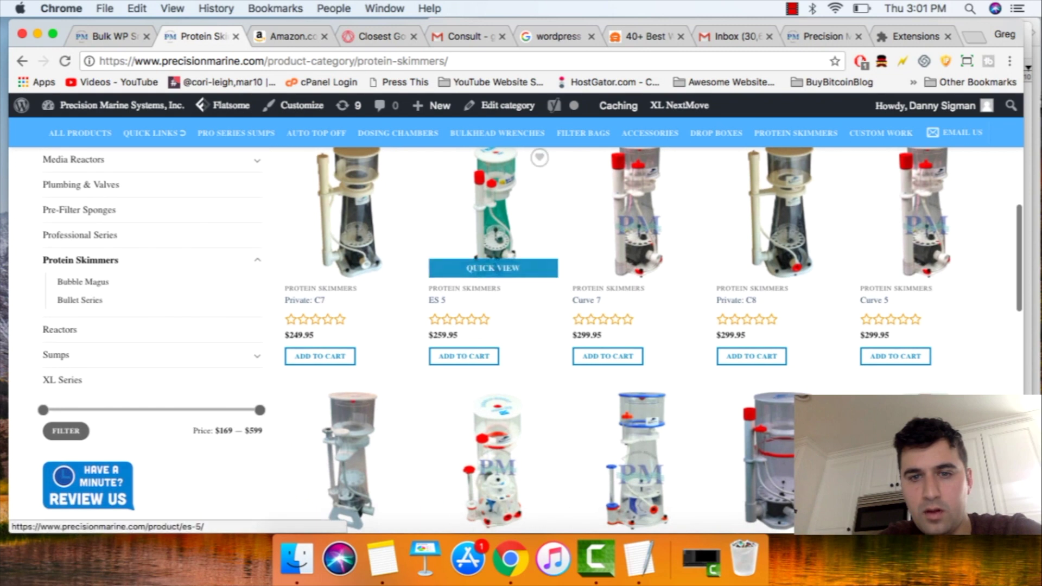
pyautogui.scroll(-2, 493, 331)
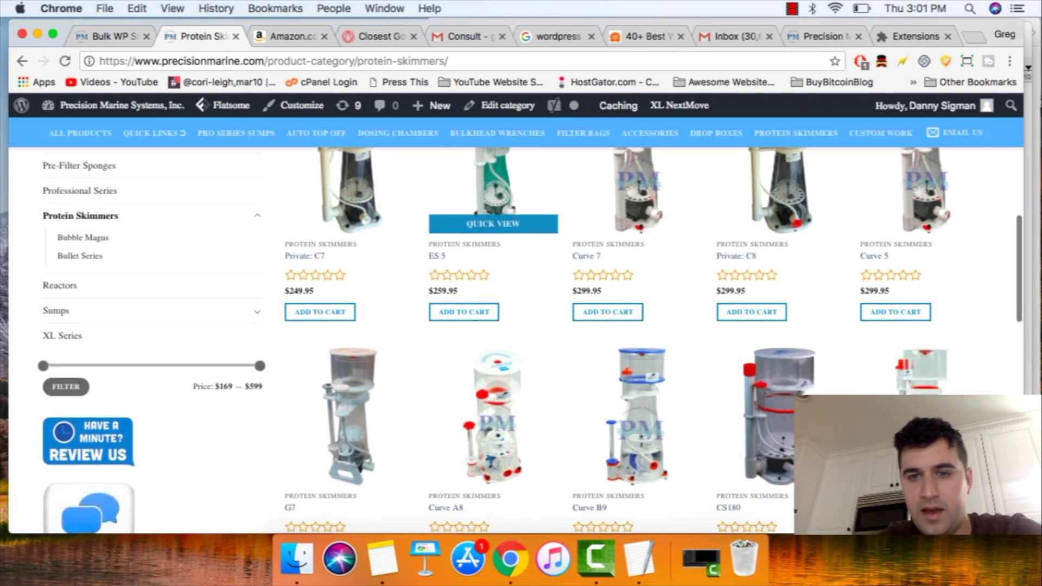
pyautogui.scroll(-1, 493, 369)
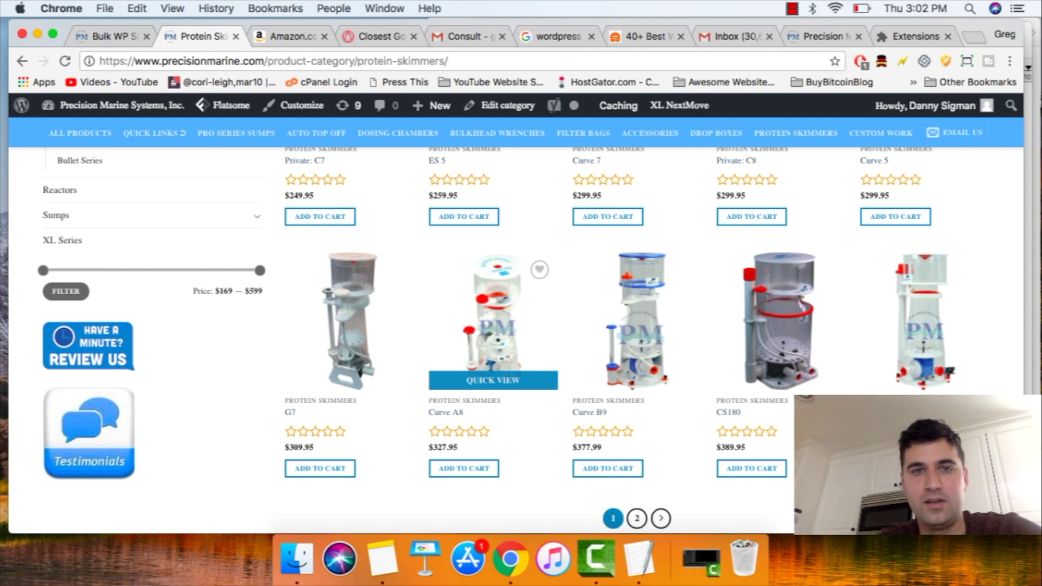
pyautogui.scroll(-9, 493, 325)
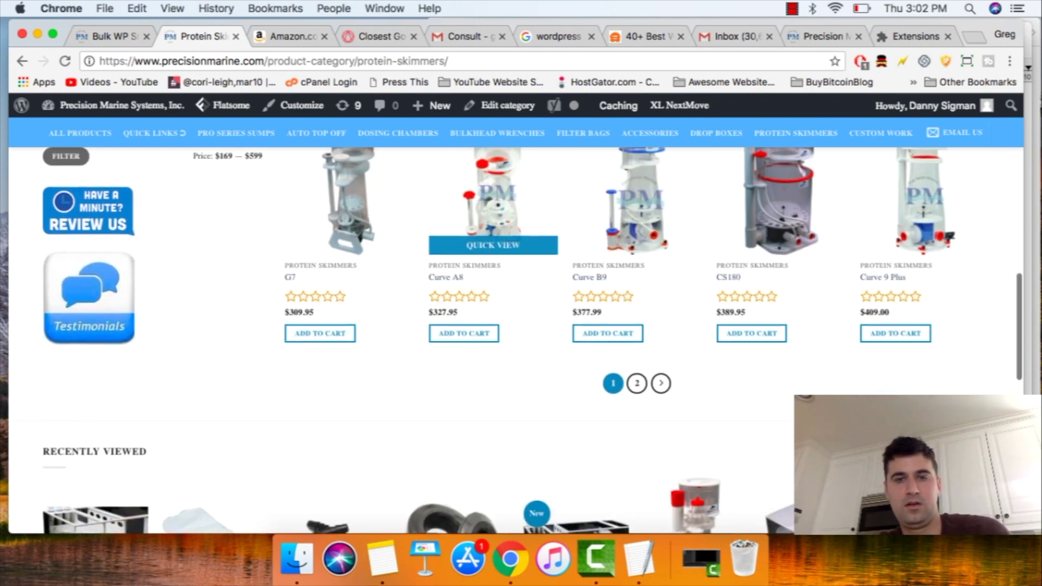
pyautogui.scroll(-3, 521, 304)
pyautogui.scroll(10, 521, 304)
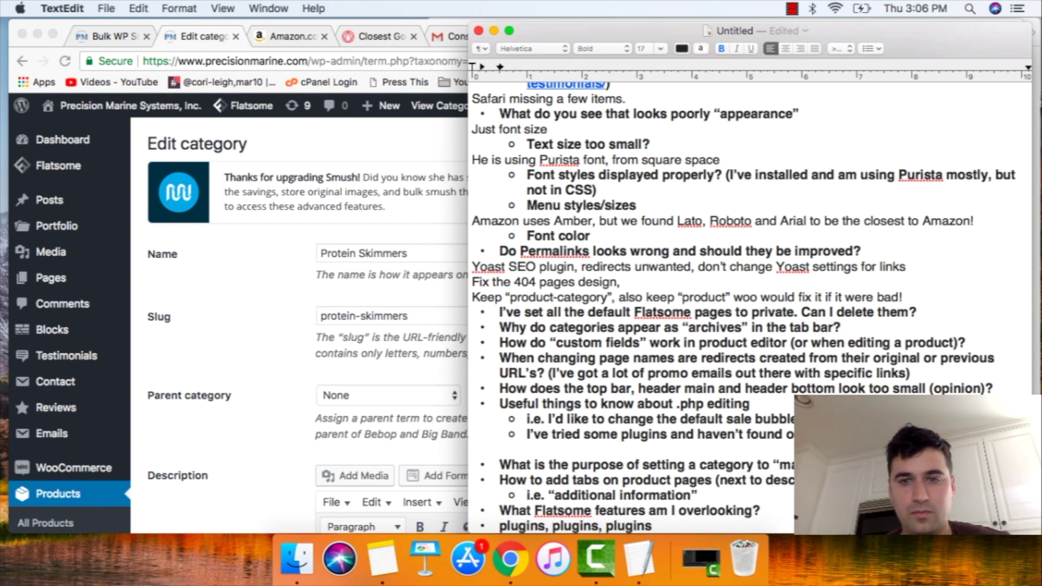
# Step: Return to Chrome, start another Bulk Smush run on the WP Smush page, and switch to the TextEdit notes
pyautogui.click(122, 37)
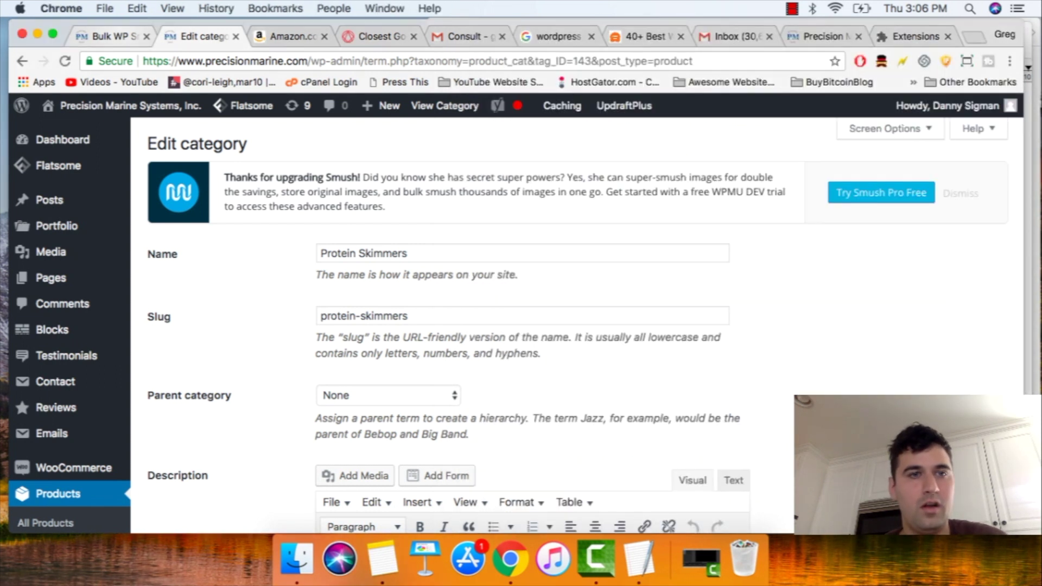
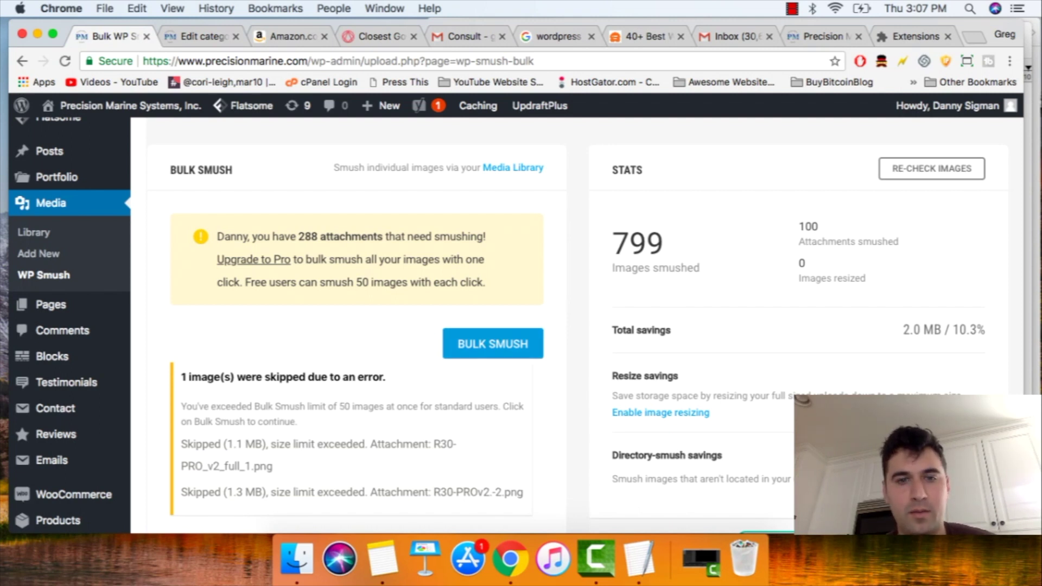
pyautogui.click(493, 344)
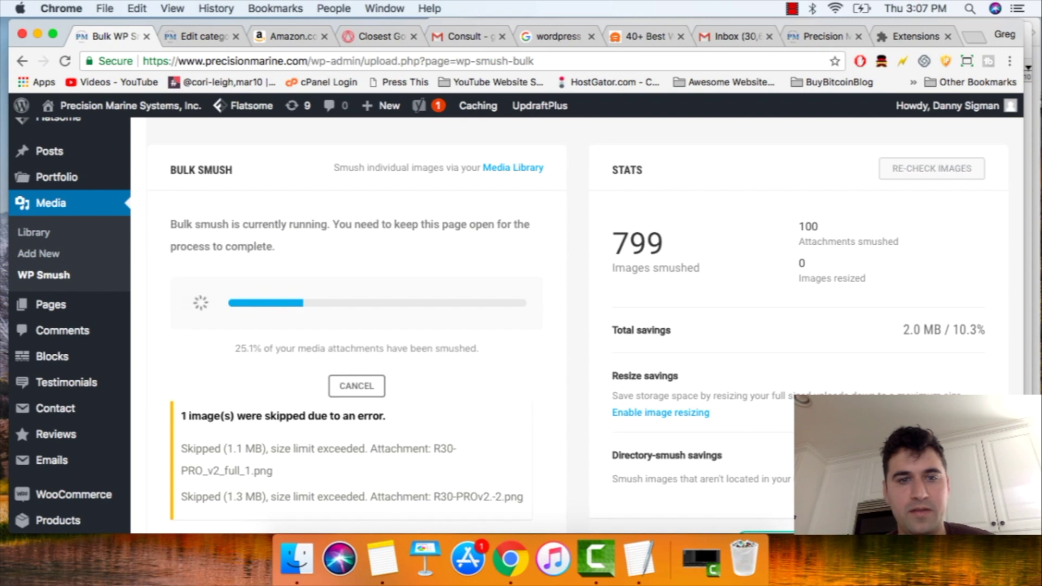
pyautogui.press('super+Tab')
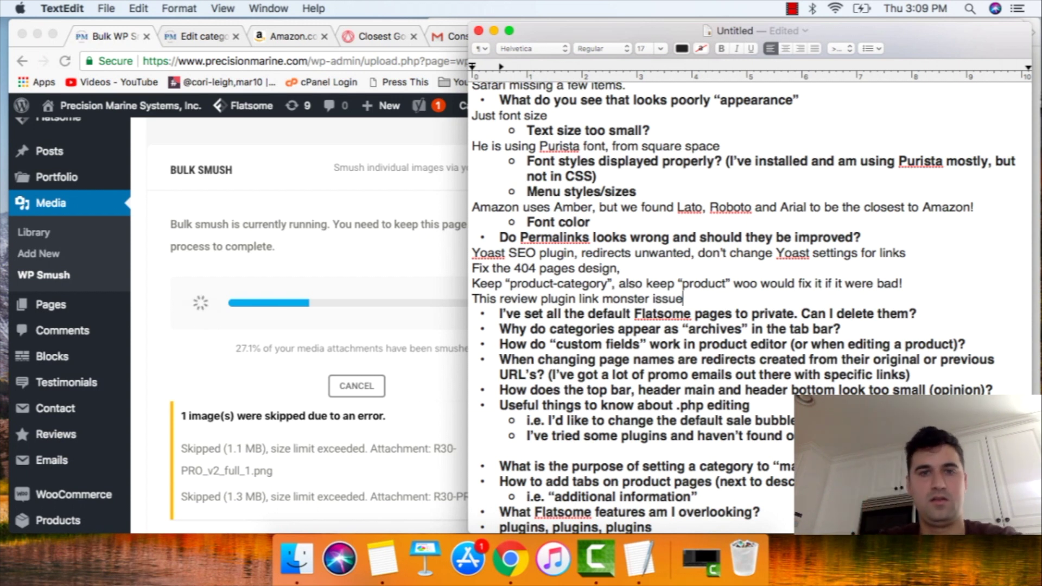
# Step: Switch to Chrome and search for "dead link checker" in a new tab
pyautogui.press('super+Tab')
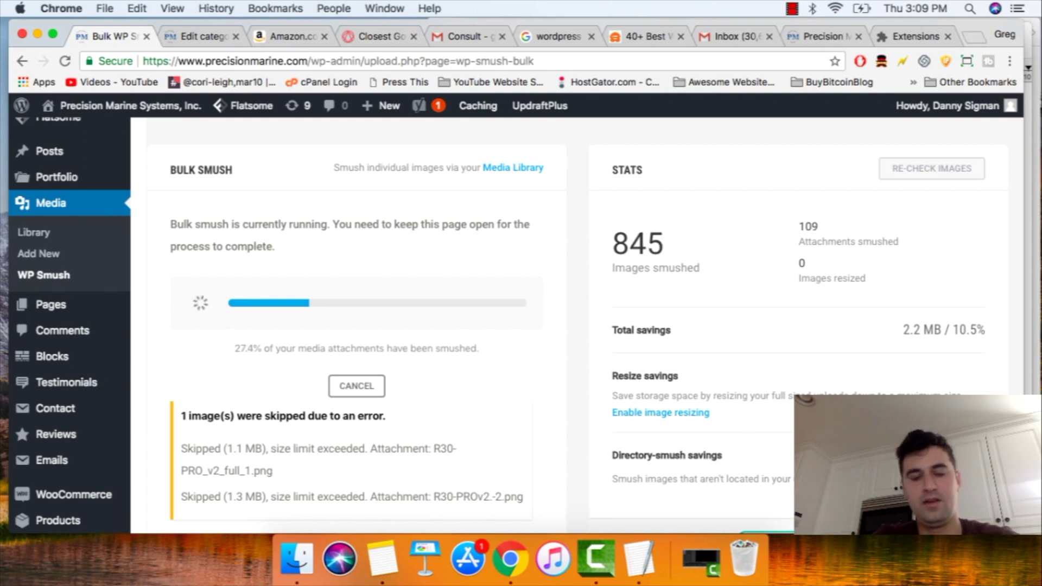
pyautogui.press('super+t')
pyautogui.write('dear link ch')
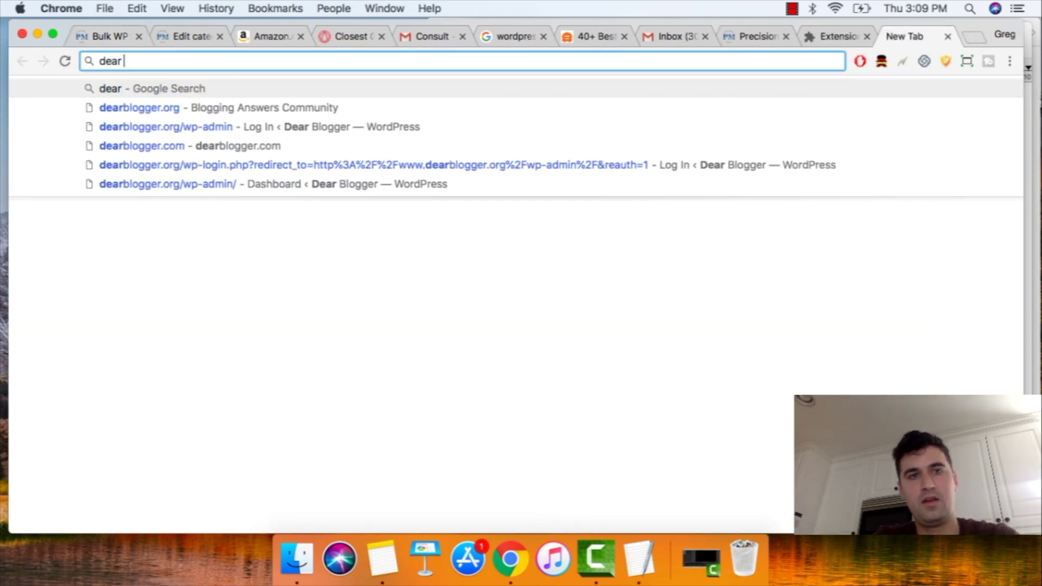
pyautogui.press('BackSpace')
pyautogui.press('BackSpace')
pyautogui.press('BackSpace')
pyautogui.press('BackSpace')
pyautogui.press('BackSpace')
pyautogui.press('BackSpace')
pyautogui.press('BackSpace')
pyautogui.press('BackSpace')
pyautogui.press('BackSpace')
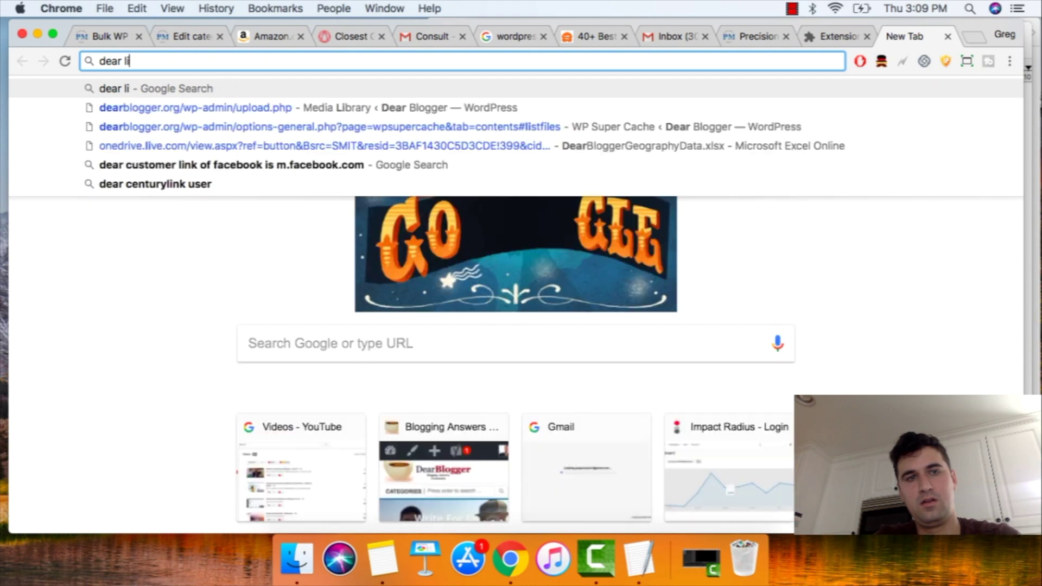
pyautogui.write('d link check')
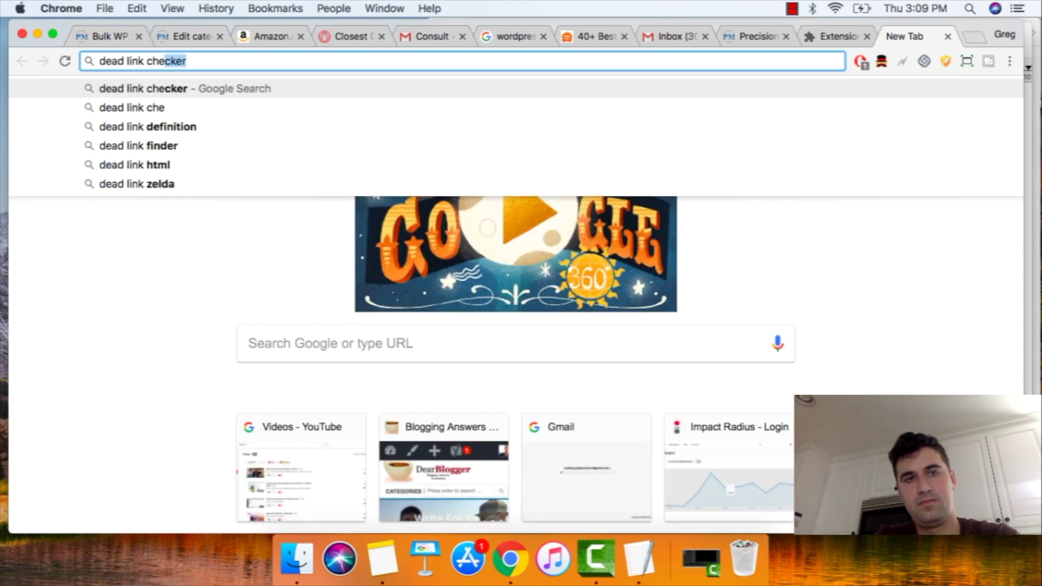
pyautogui.press('Return')
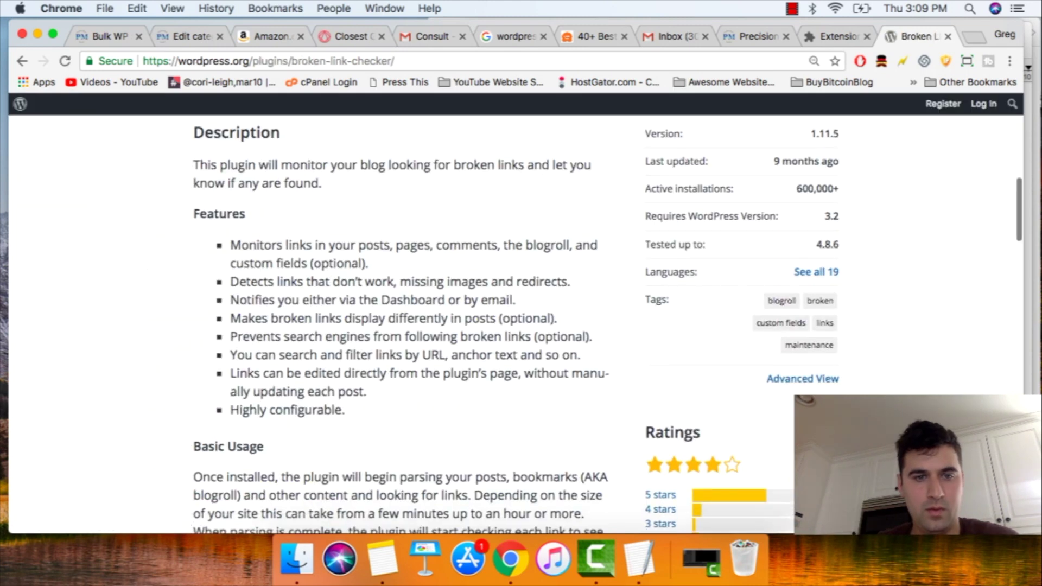
# Step: Read the Broken Link Checker plugin page on wordpress.org, covering its description, features, version details and ratings
pyautogui.scroll(-5, 488, 326)
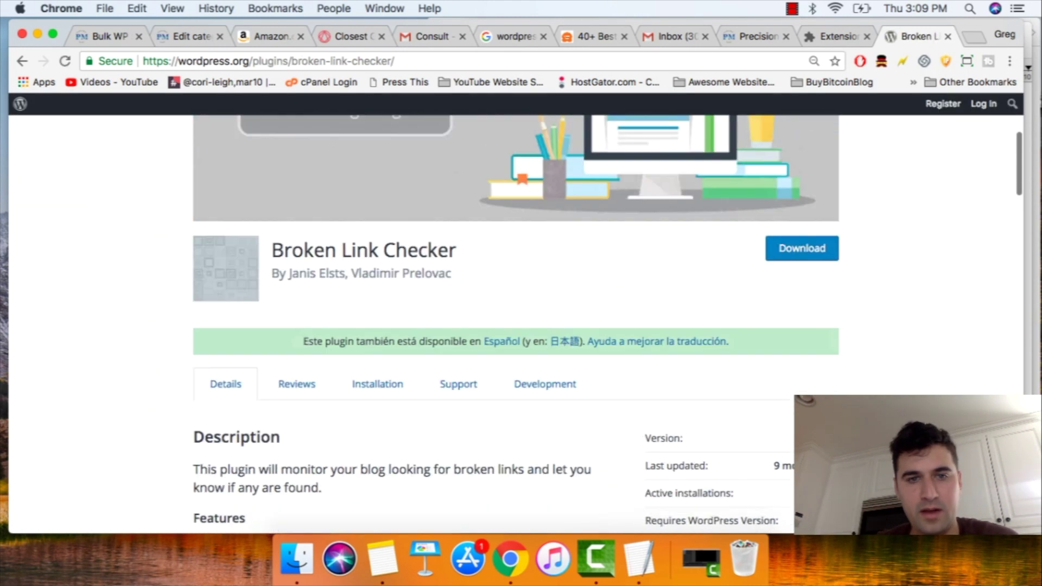
pyautogui.scroll(2, 516, 326)
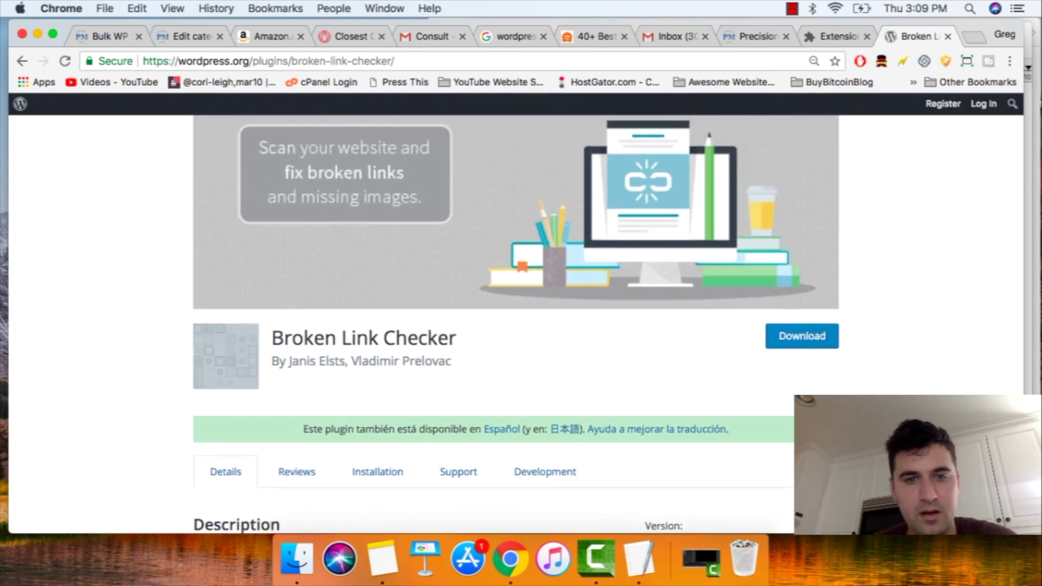
pyautogui.scroll(-5, 516, 320)
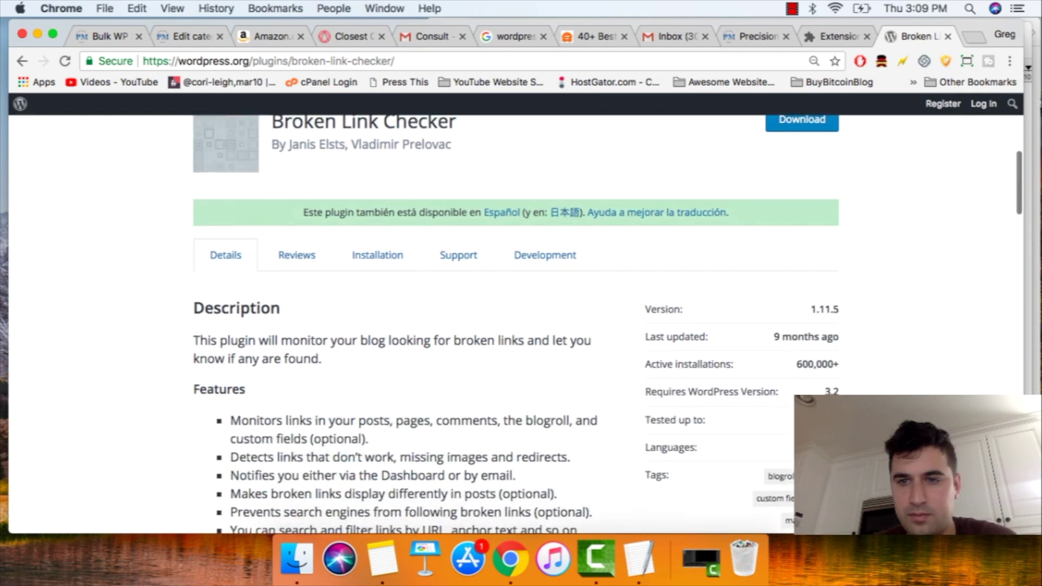
pyautogui.scroll(-1, 545, 369)
pyautogui.scroll(4, 545, 369)
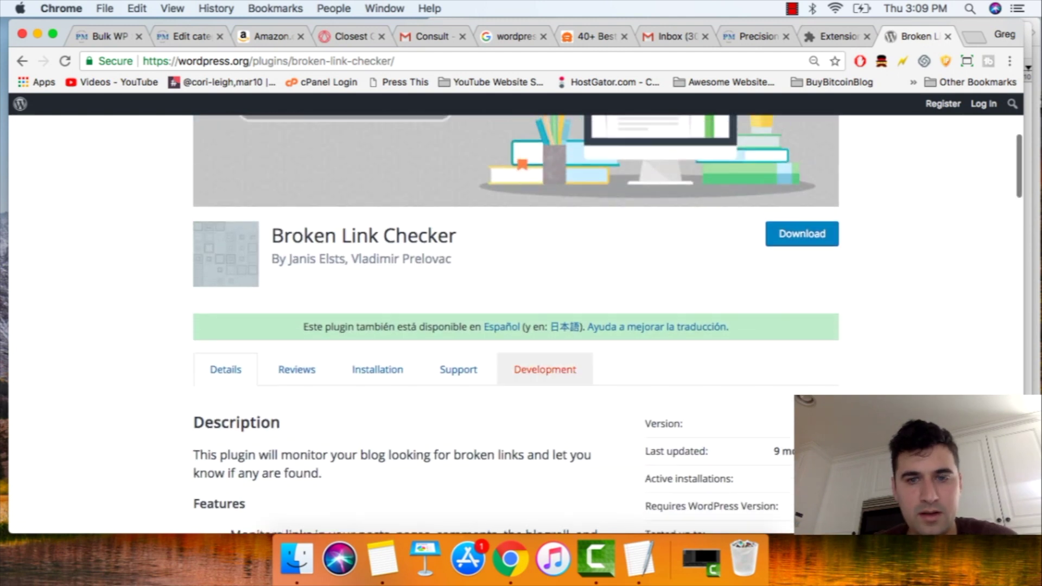
pyautogui.scroll(-4, 545, 369)
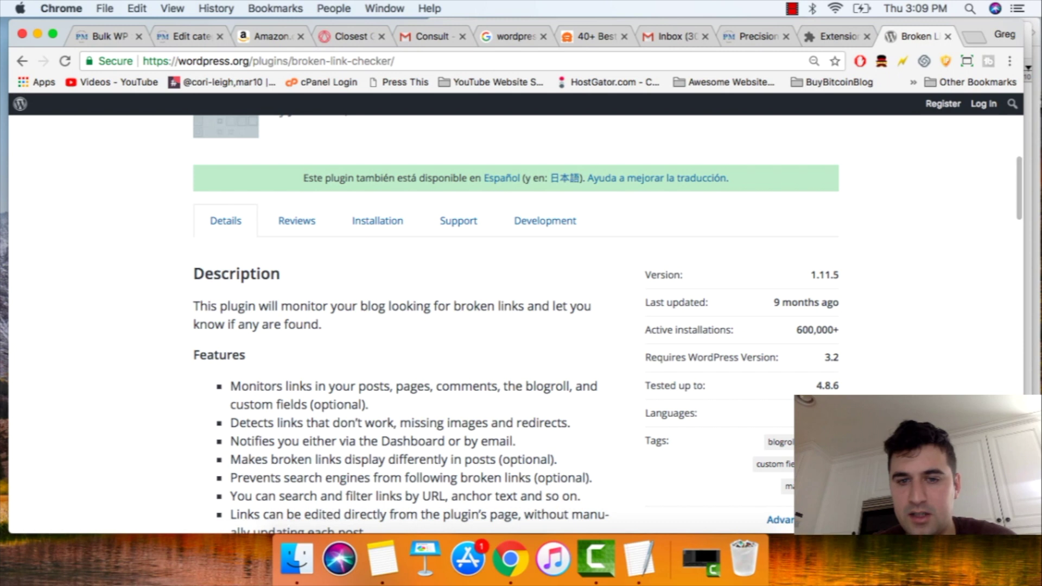
pyautogui.scroll(-3, 545, 369)
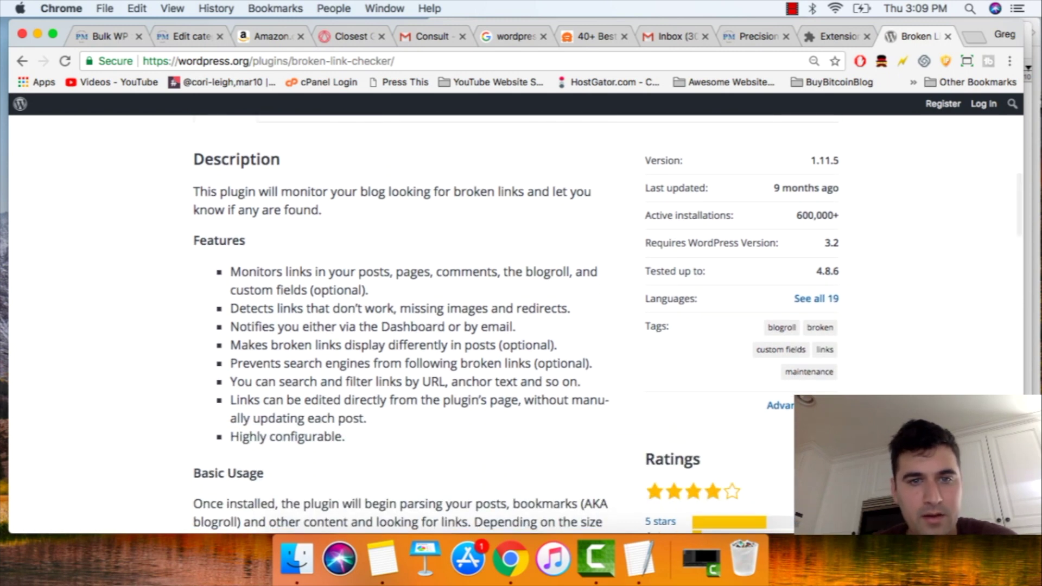
pyautogui.scroll(-1, 516, 336)
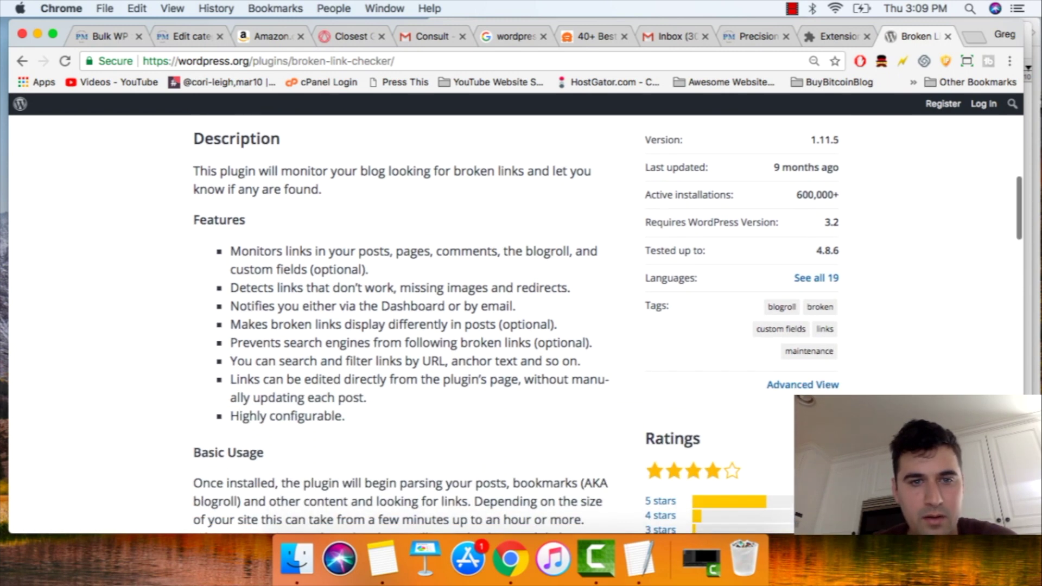
pyautogui.scroll(-1, 517, 326)
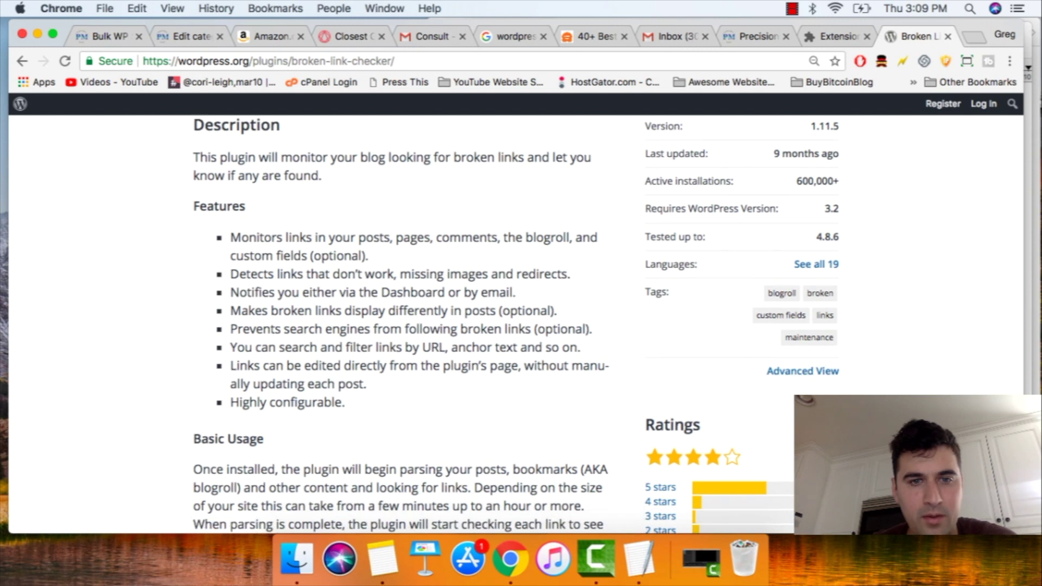
pyautogui.scroll(-1, 516, 324)
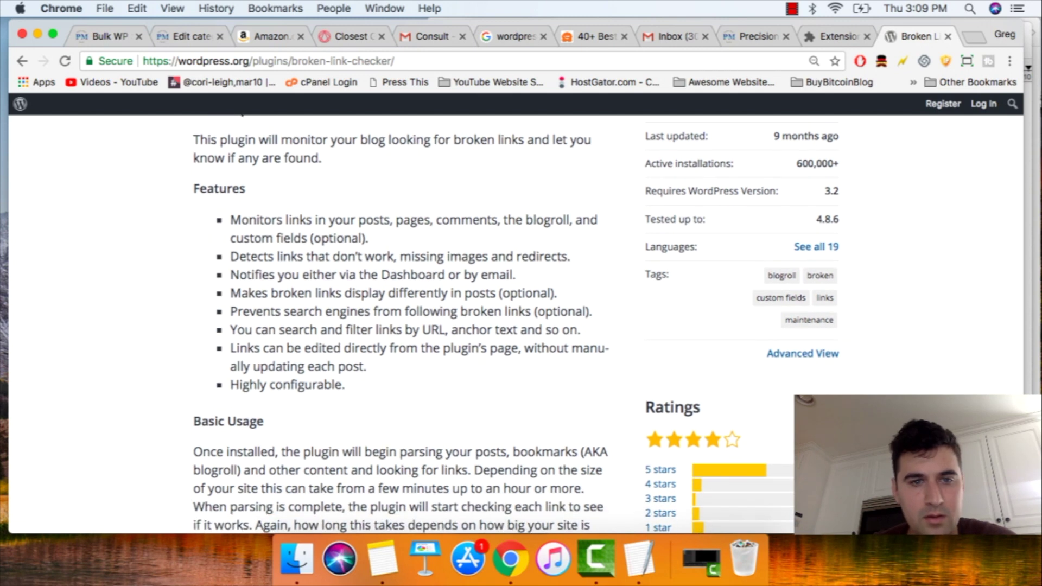
# Step: Go back to the search results, open WPBeginner's article on fixing broken links with Broken Link Checker, and look through its introduction
pyautogui.press('super+Left')
pyautogui.click(361, 428)
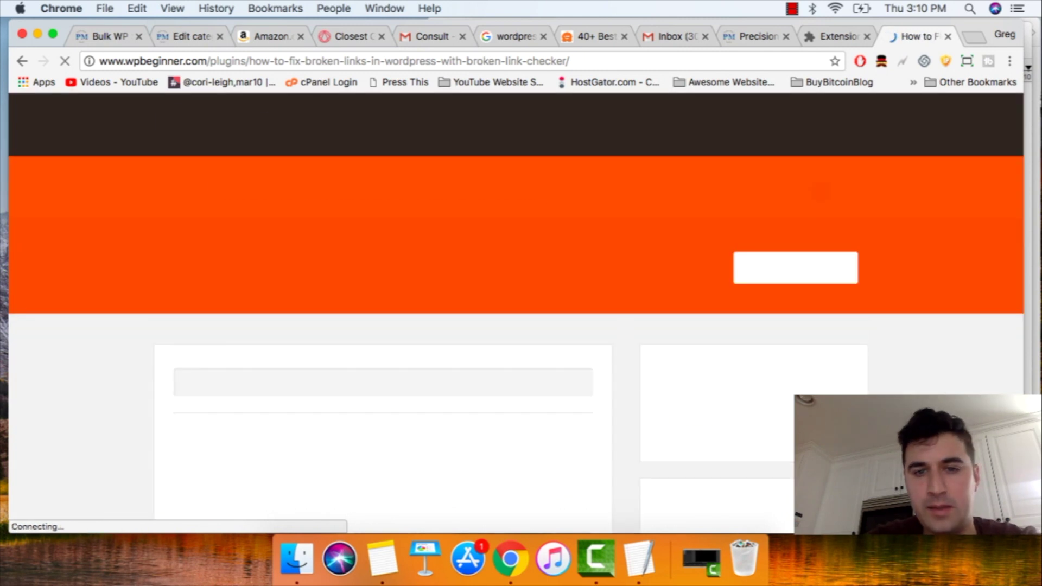
pyautogui.scroll(-10, 516, 312)
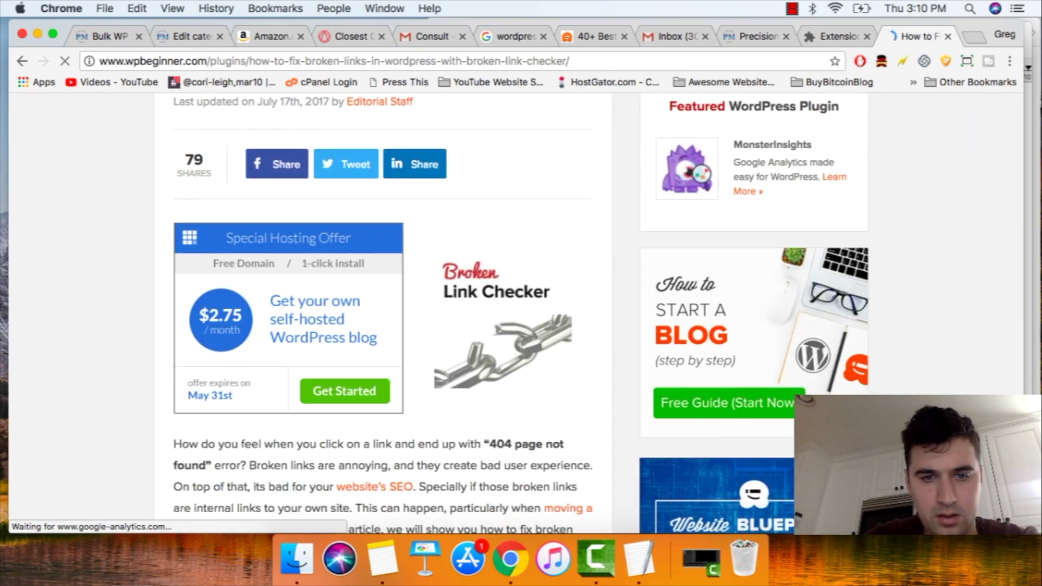
pyautogui.scroll(-3, 517, 312)
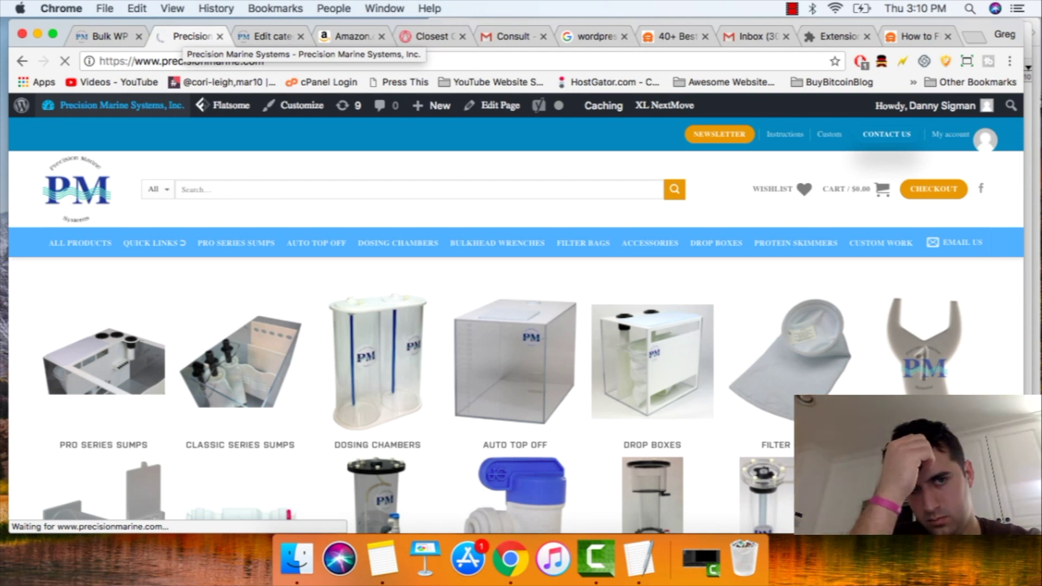
pyautogui.moveTo(113, 105)
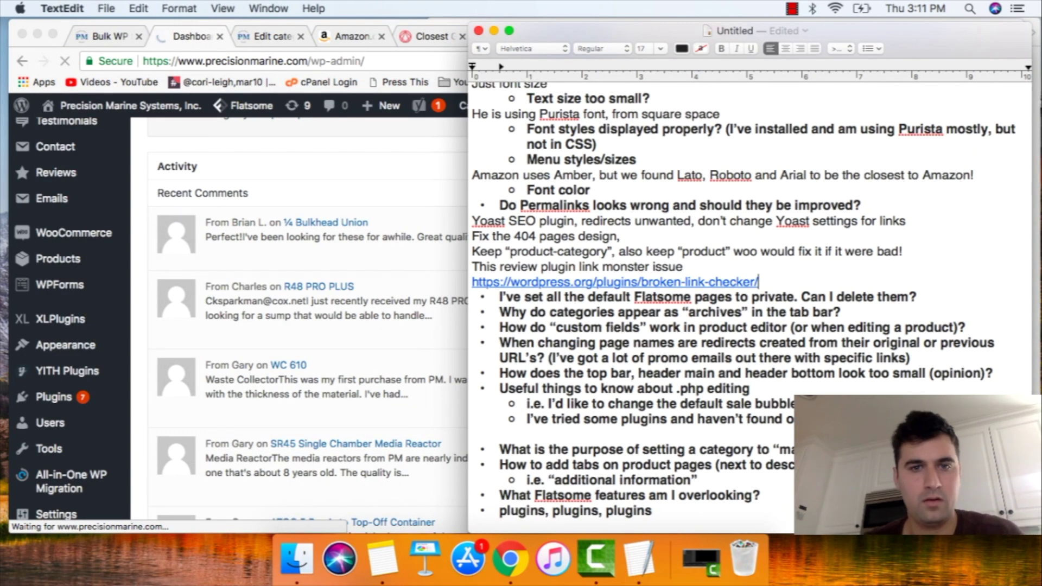
# Step: Switch to Chrome and search for "broken link checker" among the plugins to add to the Precision Marine site
pyautogui.press('super+Tab')
pyautogui.scroll(3, 353, 325)
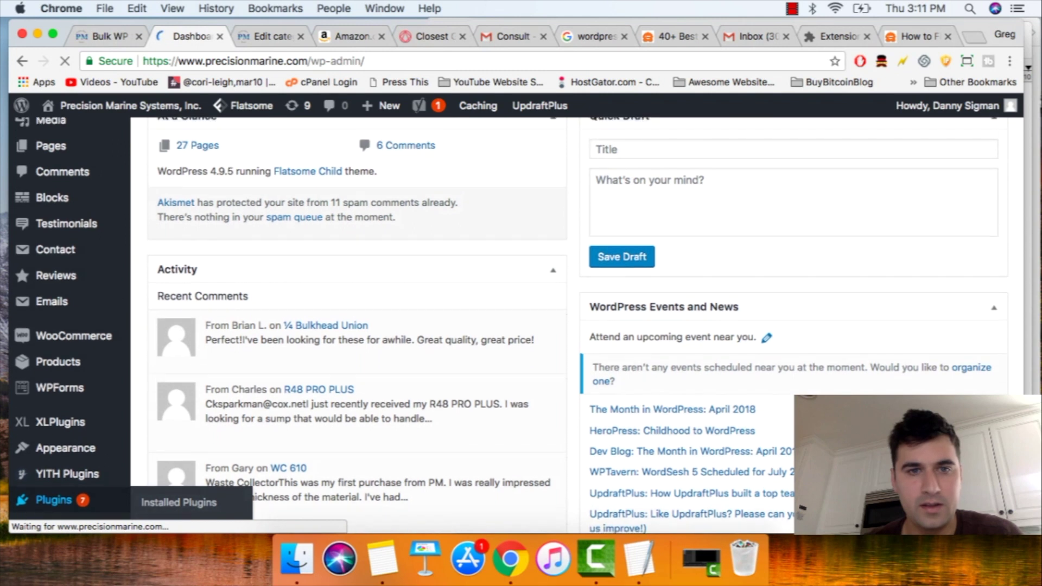
pyautogui.scroll(4, 353, 325)
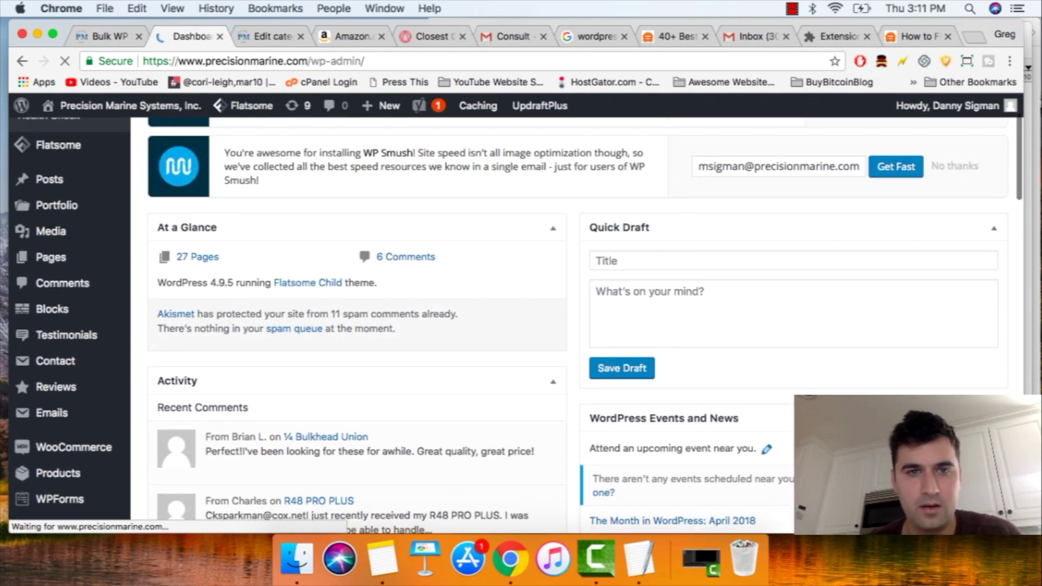
pyautogui.scroll(1, 353, 325)
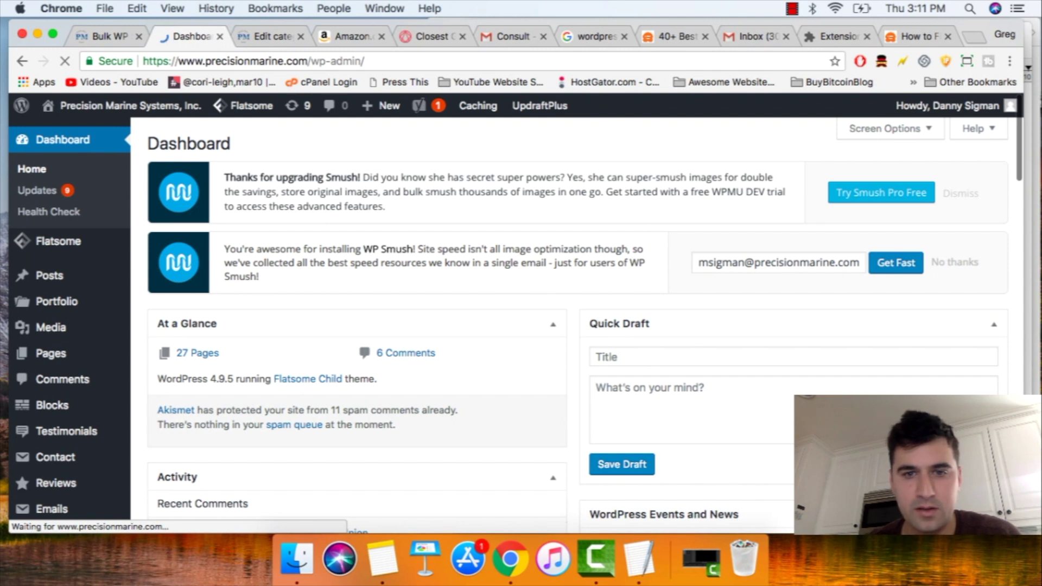
pyautogui.scroll(-1, 353, 326)
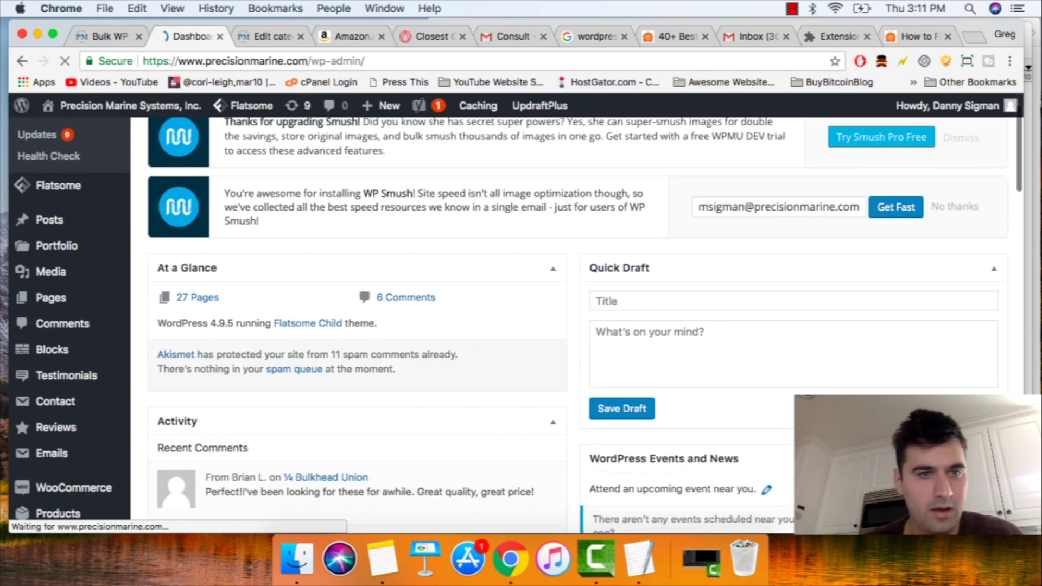
pyautogui.scroll(-2, 353, 325)
pyautogui.scroll(4, 353, 326)
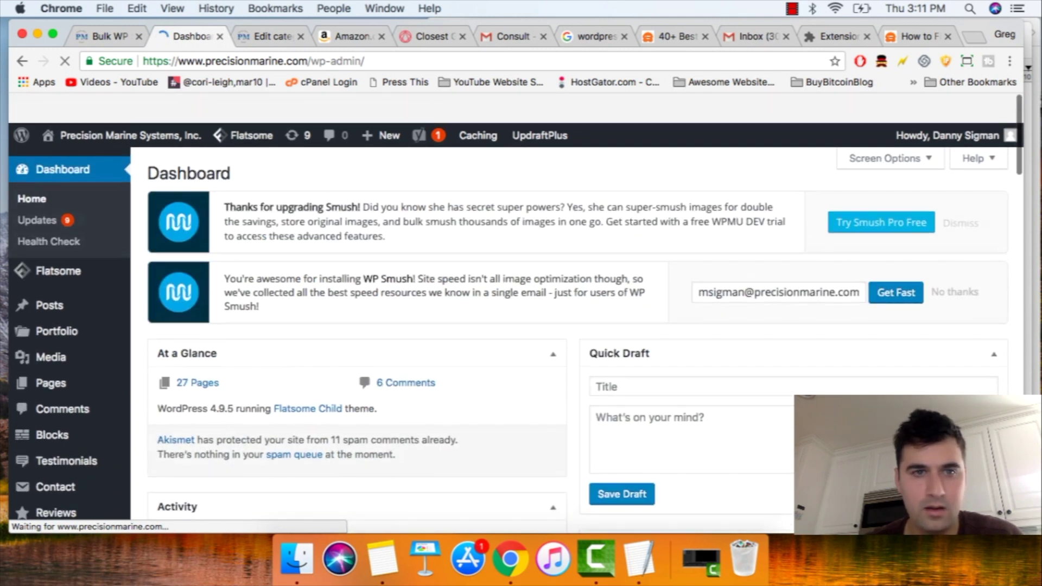
pyautogui.scroll(-6, 65, 271)
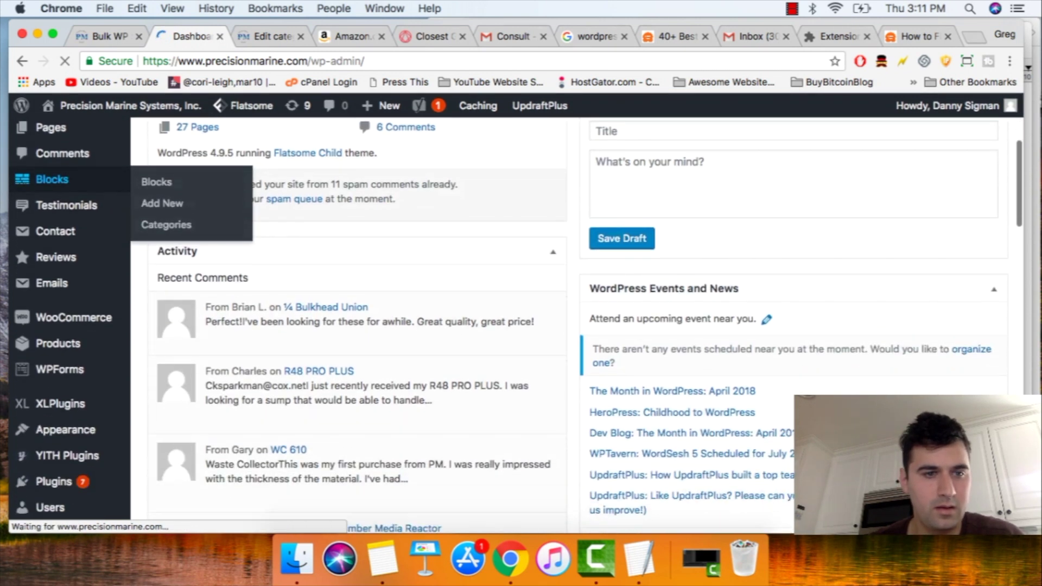
pyautogui.scroll(-3, 66, 255)
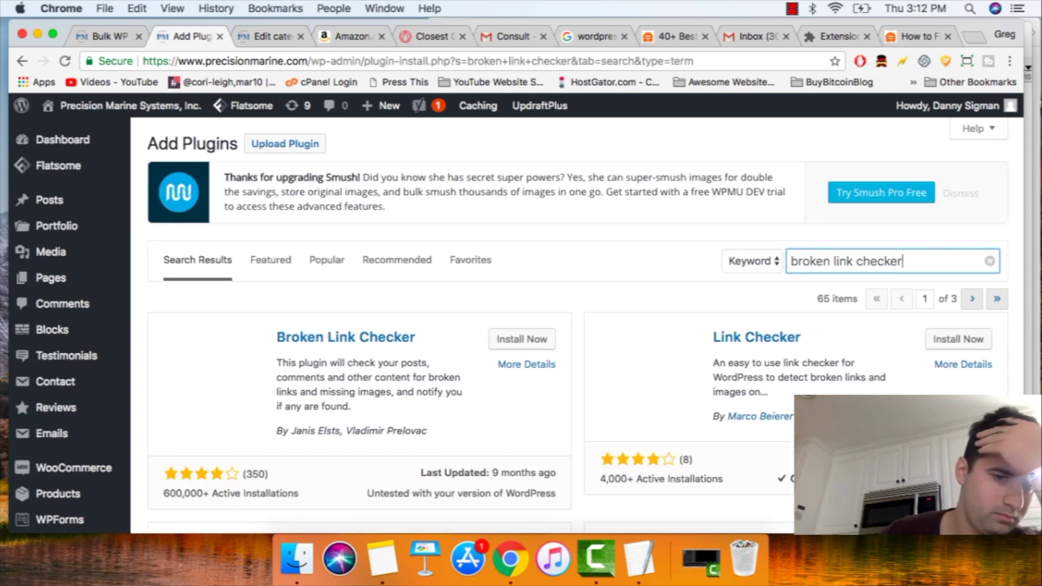
# Step: Install and activate the Broken Link Checker plugin from the search results
pyautogui.click(522, 339)
pyautogui.scroll(-2, 521, 339)
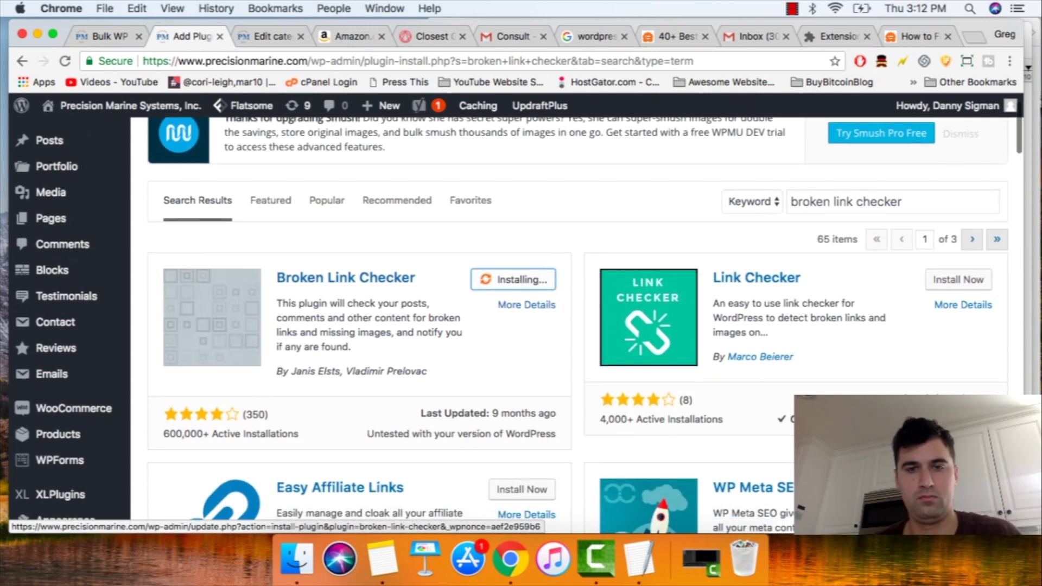
pyautogui.scroll(-2, 522, 339)
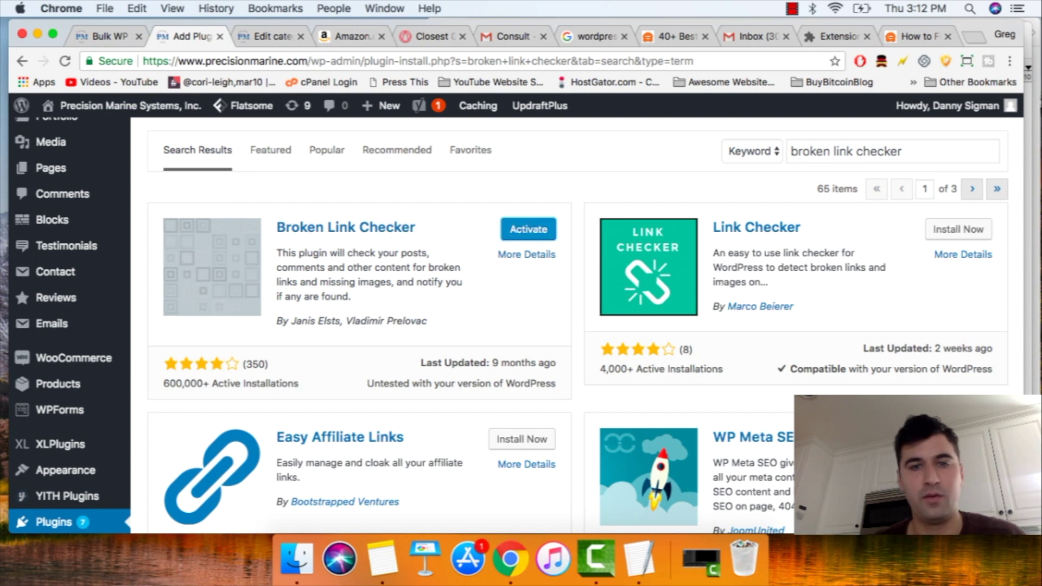
pyautogui.click(528, 229)
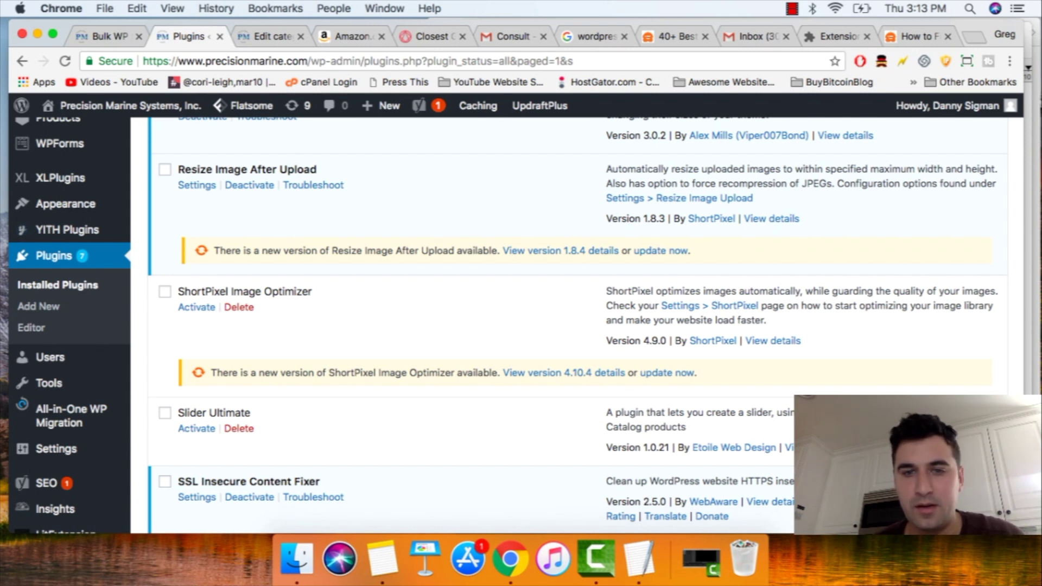
# Step: Look through the installed plugins list for the Broken Link Checker entry
pyautogui.scroll(-12, 577, 325)
pyautogui.scroll(-8, 577, 325)
pyautogui.scroll(-11, 577, 325)
pyautogui.scroll(-5, 577, 326)
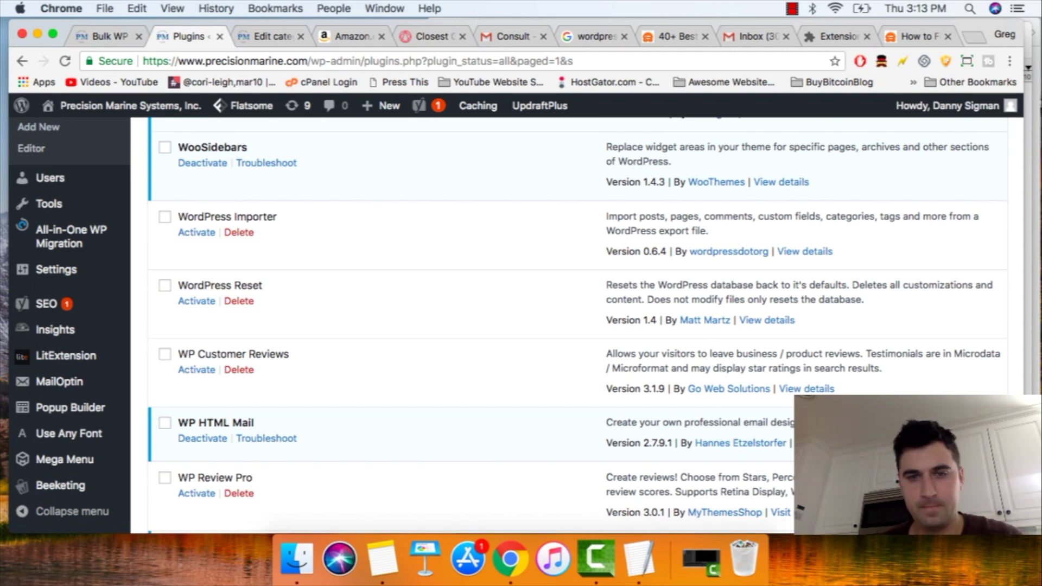
pyautogui.scroll(-7, 577, 325)
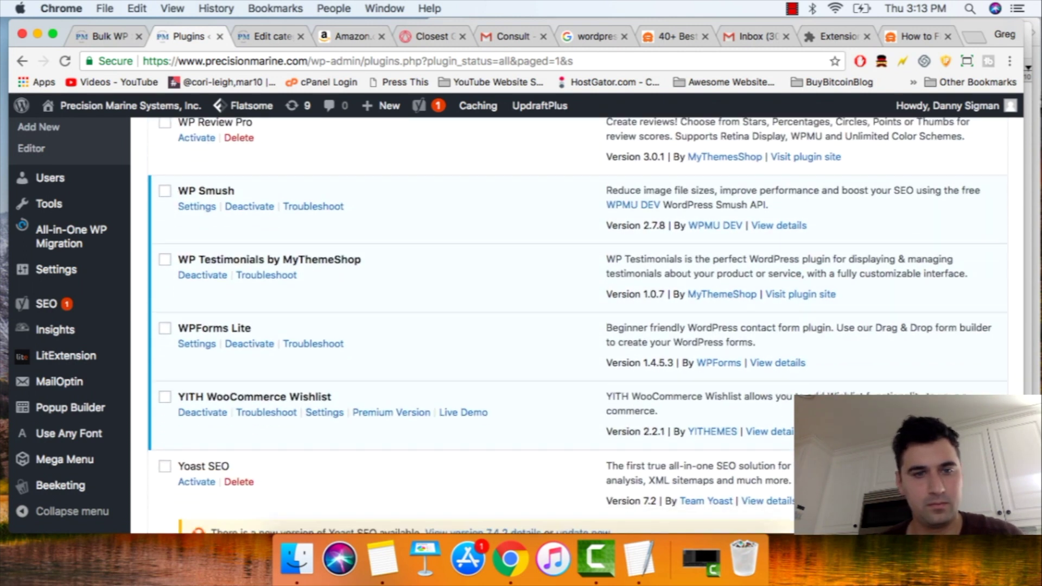
pyautogui.scroll(-5, 577, 325)
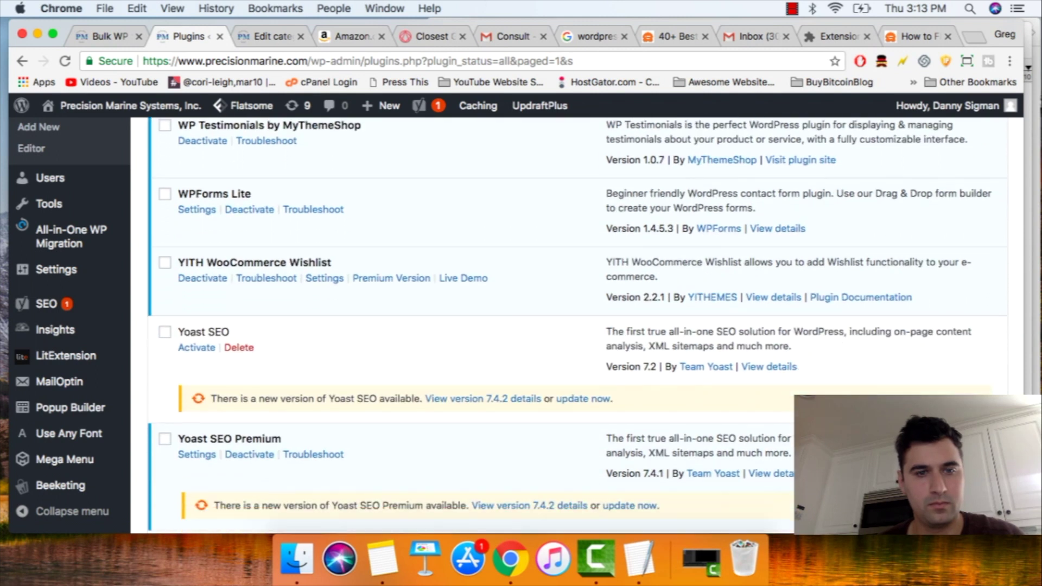
pyautogui.scroll(15, 577, 326)
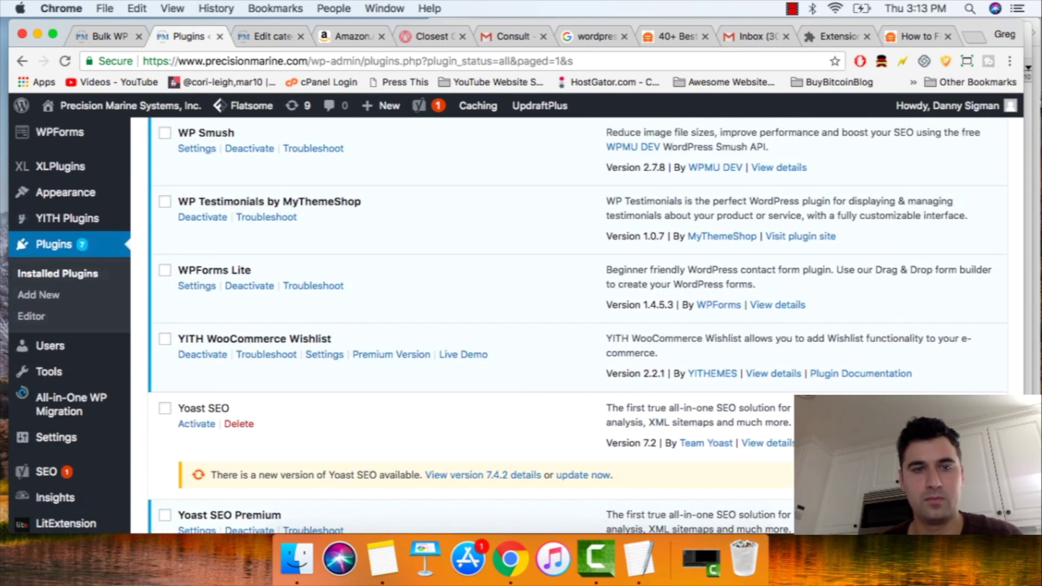
pyautogui.scroll(10, 577, 325)
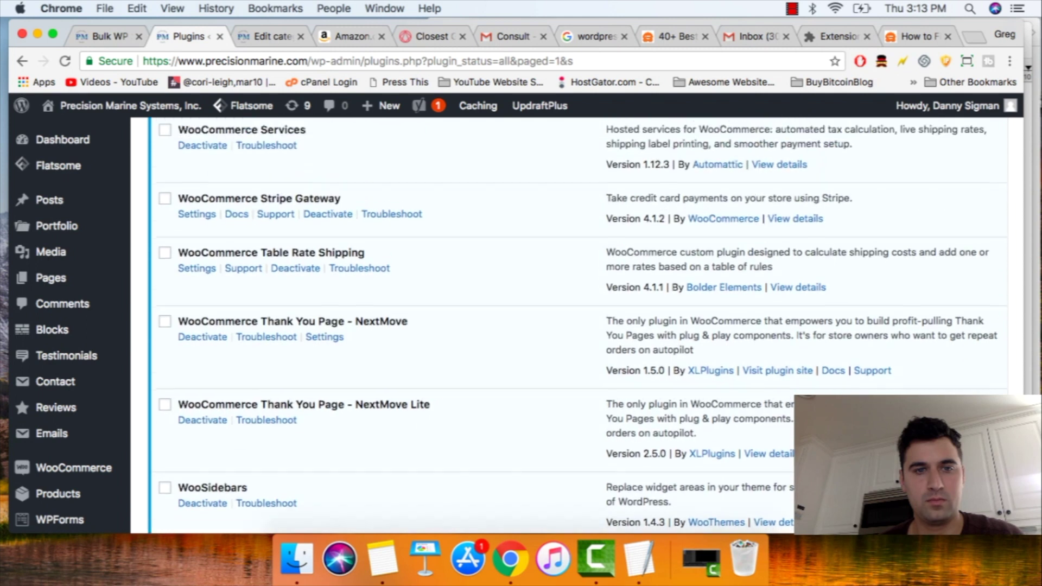
pyautogui.scroll(10, 577, 325)
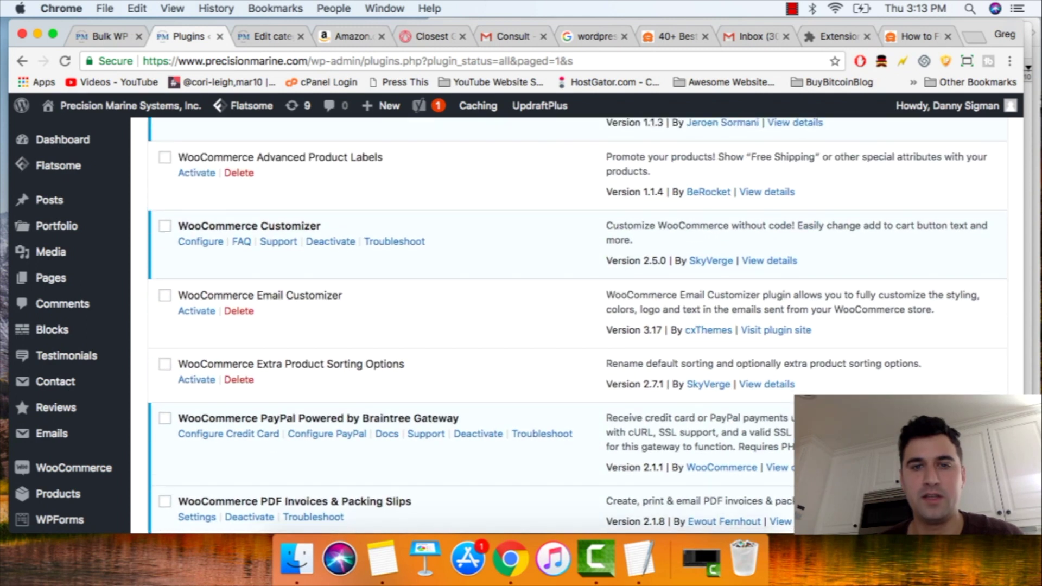
pyautogui.scroll(10, 577, 325)
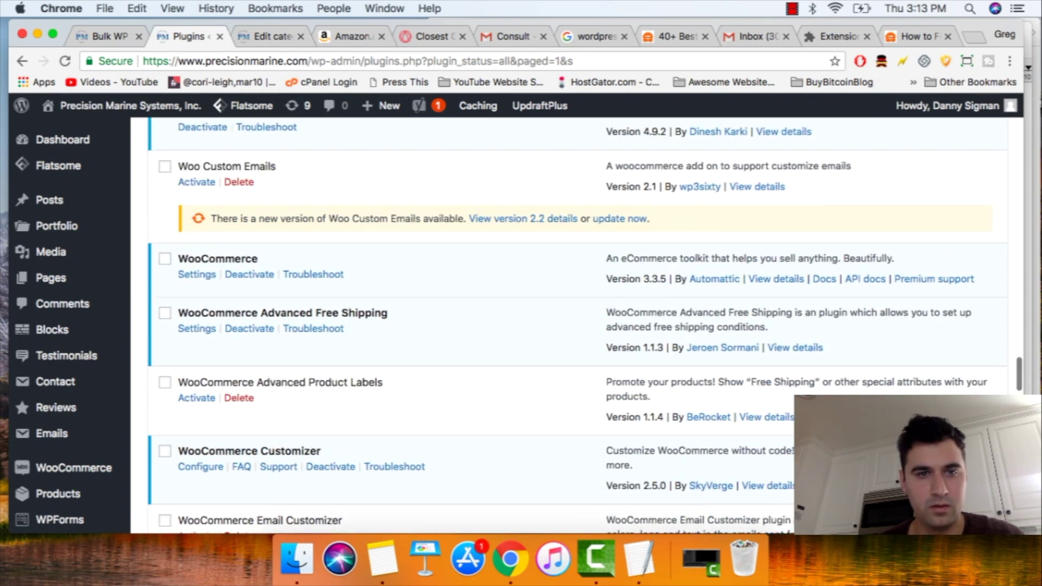
pyautogui.scroll(10, 577, 325)
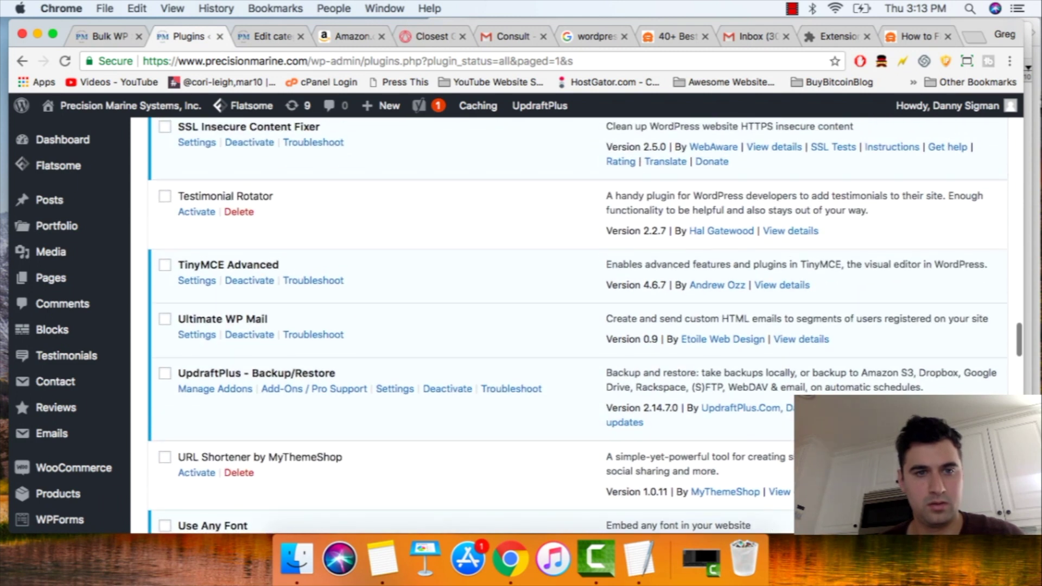
pyautogui.scroll(10, 505, 336)
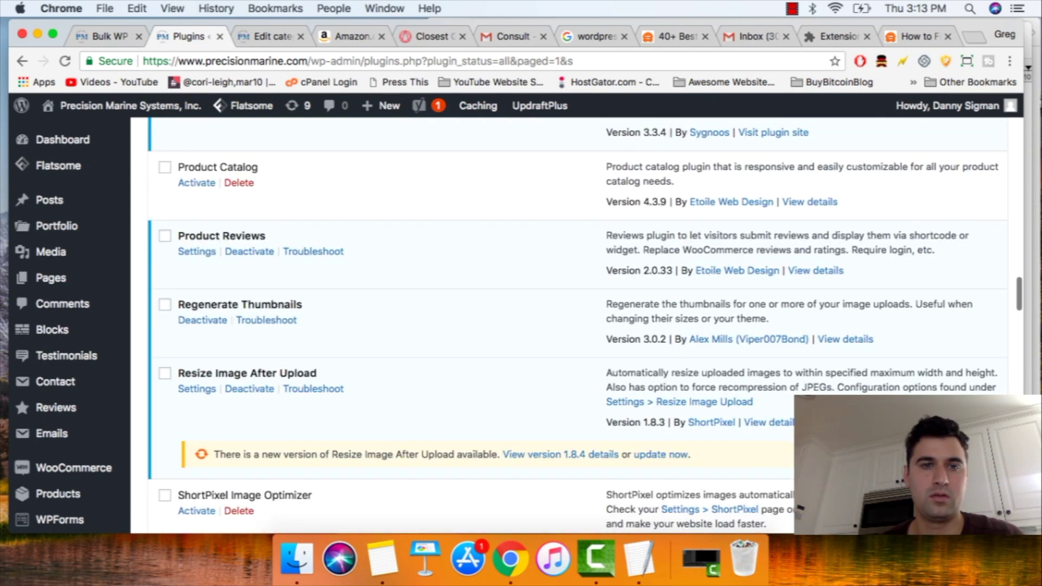
pyautogui.scroll(6, 577, 326)
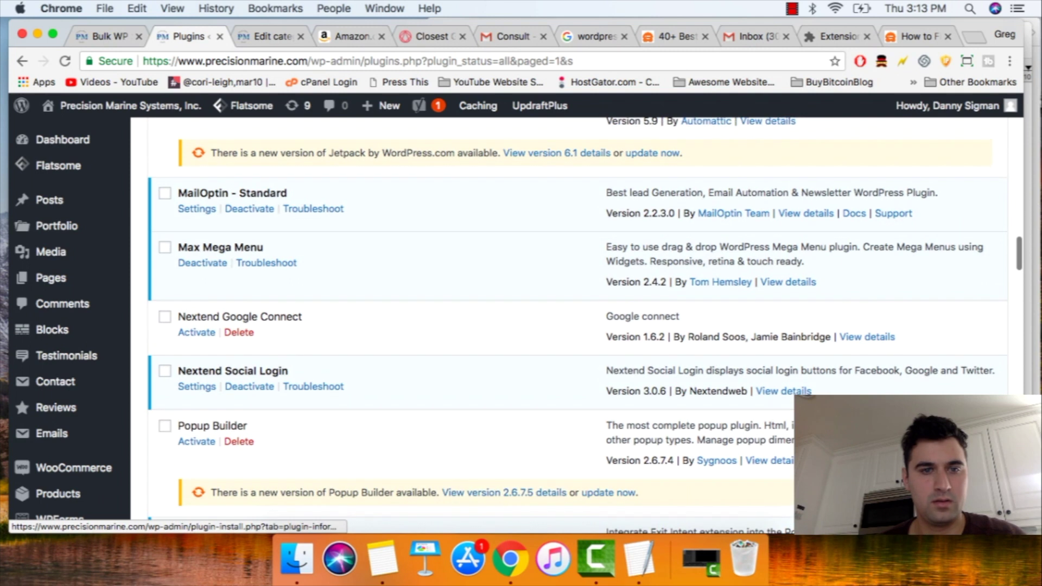
# Step: Locate Broken Link Checker by searching the page for "link", and open its settings to review the general options
pyautogui.press('super+f')
pyautogui.write('link')
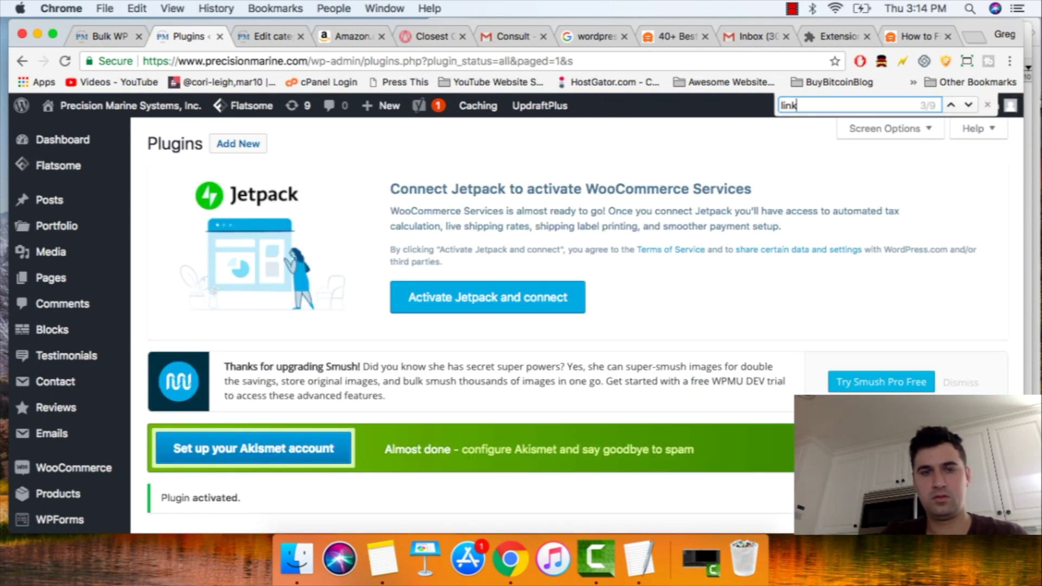
pyautogui.click(968, 105)
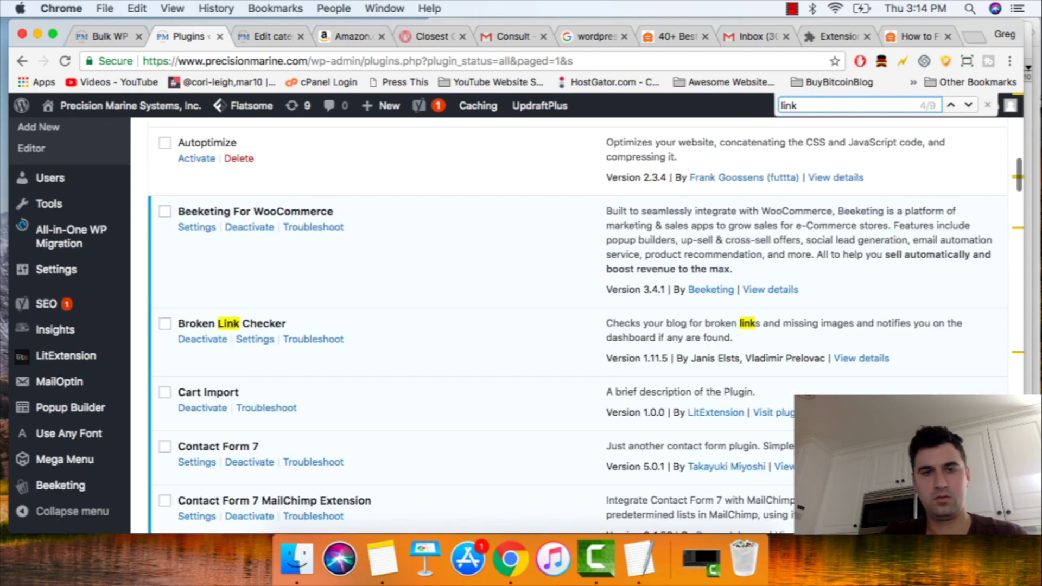
pyautogui.click(202, 339)
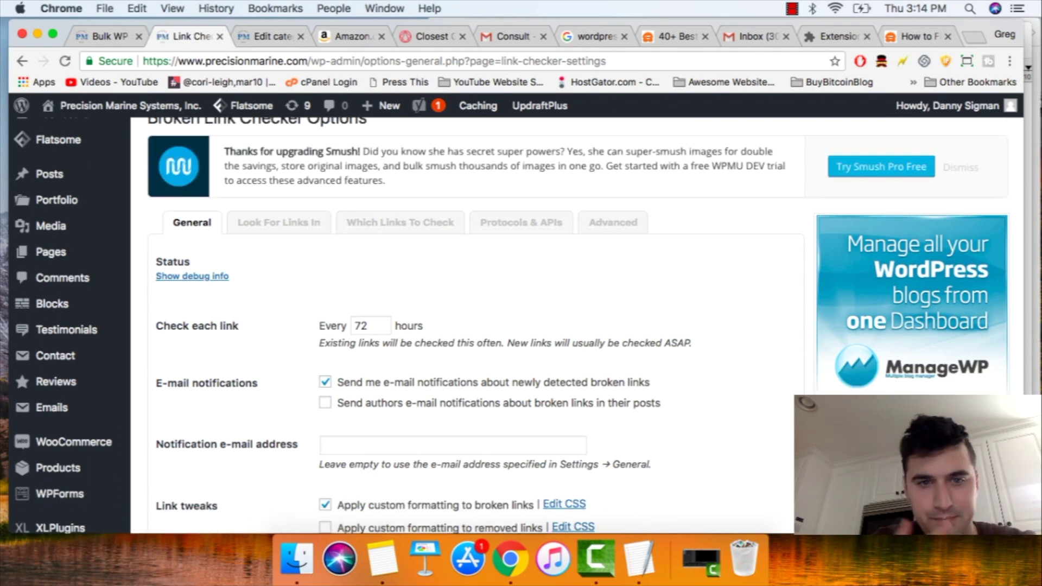
pyautogui.scroll(-1, 510, 325)
pyautogui.scroll(-10, 511, 326)
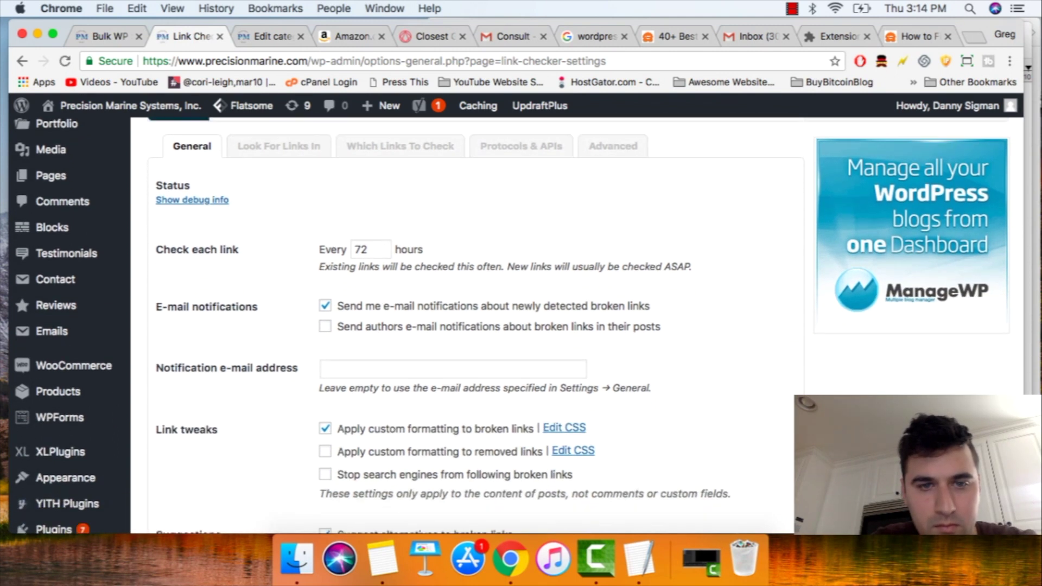
pyautogui.scroll(12, 510, 325)
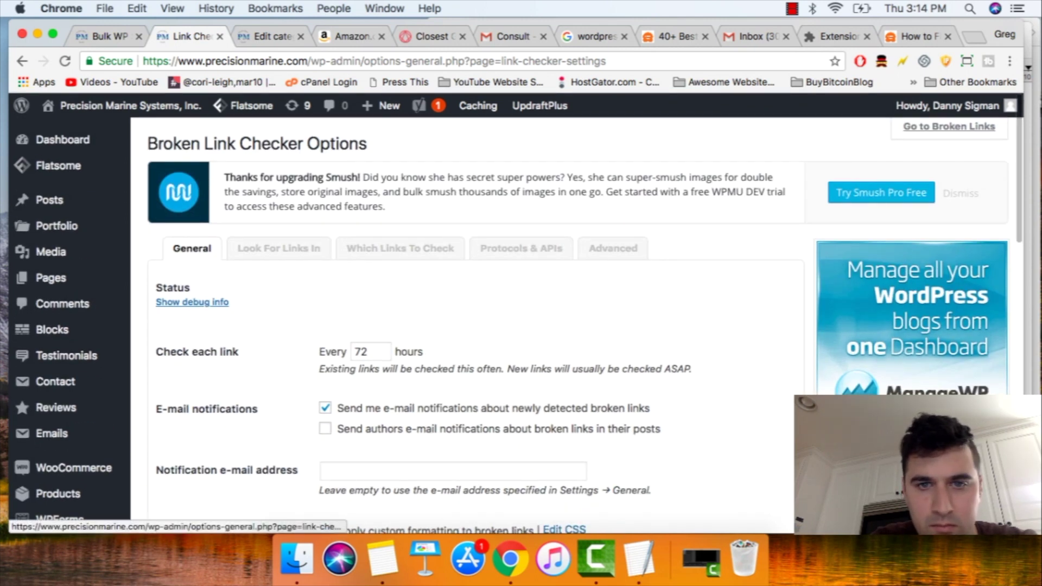
# Step: Set Broken Link Checker to also look for links in Portfolio, Products, Reviews and Testimonials
pyautogui.click(279, 248)
pyautogui.scroll(-4, 510, 326)
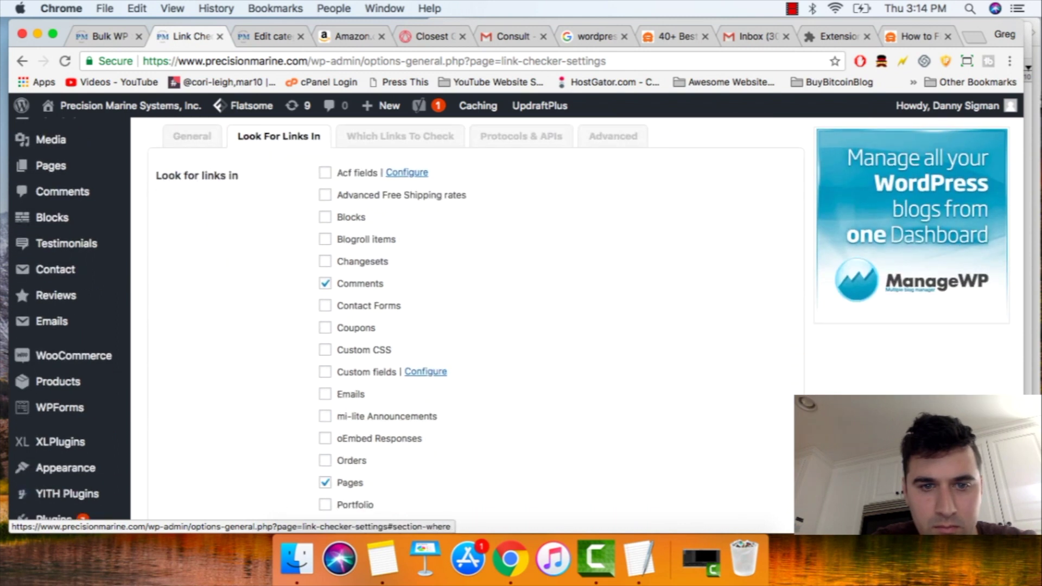
pyautogui.scroll(-9, 510, 321)
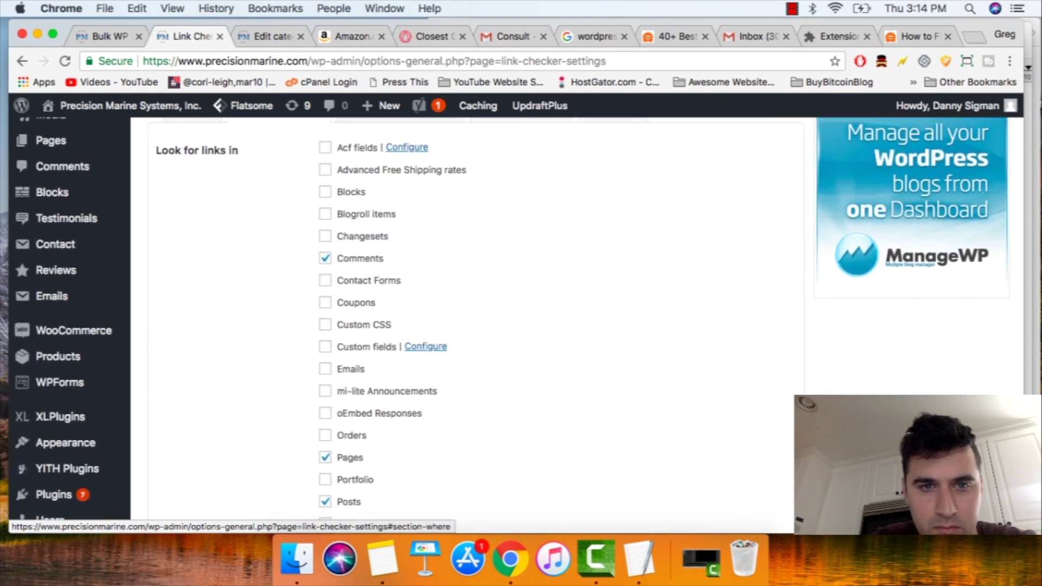
pyautogui.scroll(-2, 510, 321)
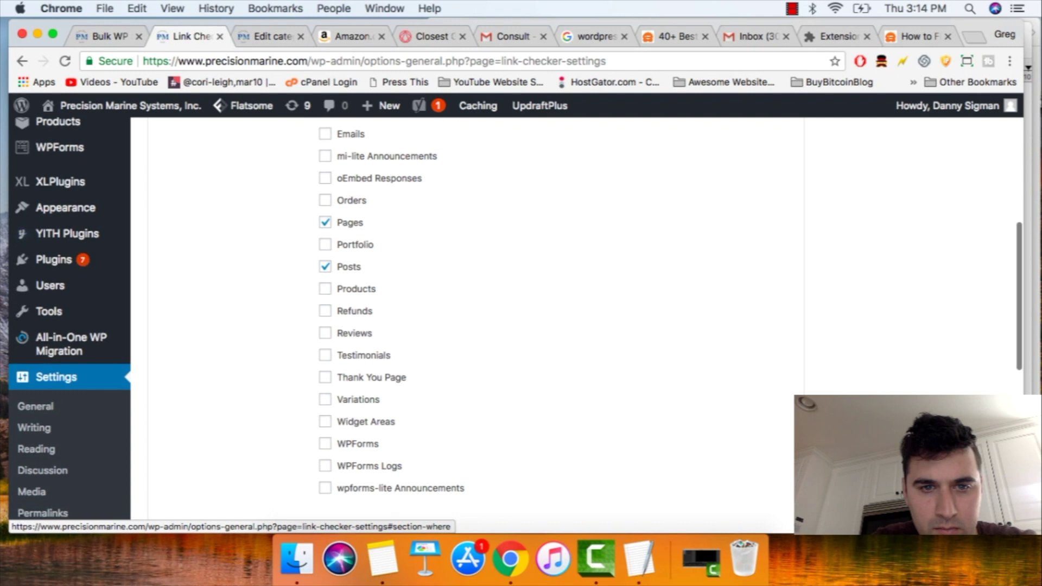
pyautogui.click(324, 244)
pyautogui.click(324, 332)
pyautogui.click(324, 355)
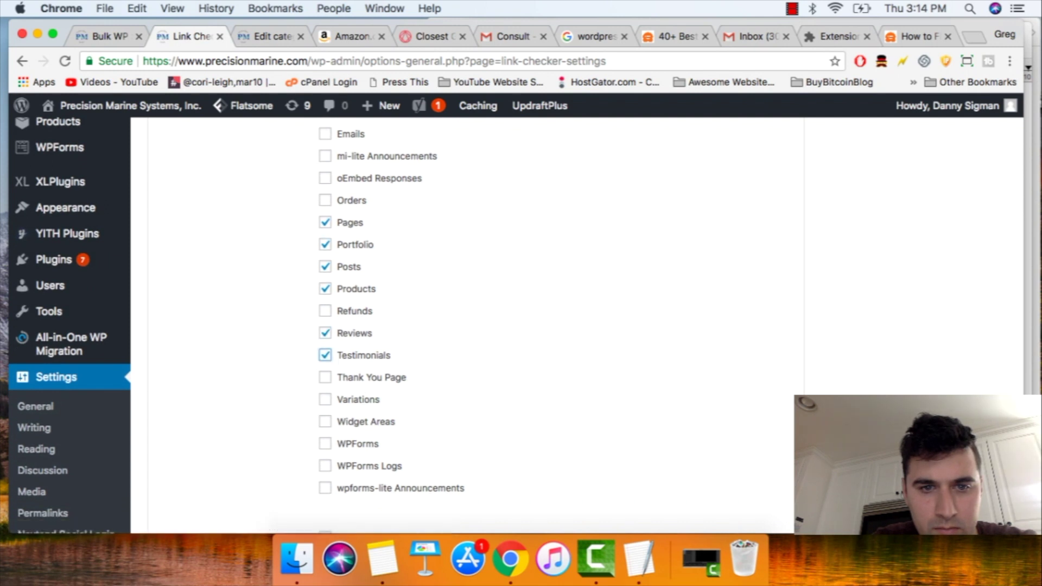
# Step: Review the post statuses and add Emails and Contact Forms to the content types checked for links
pyautogui.scroll(-10, 510, 325)
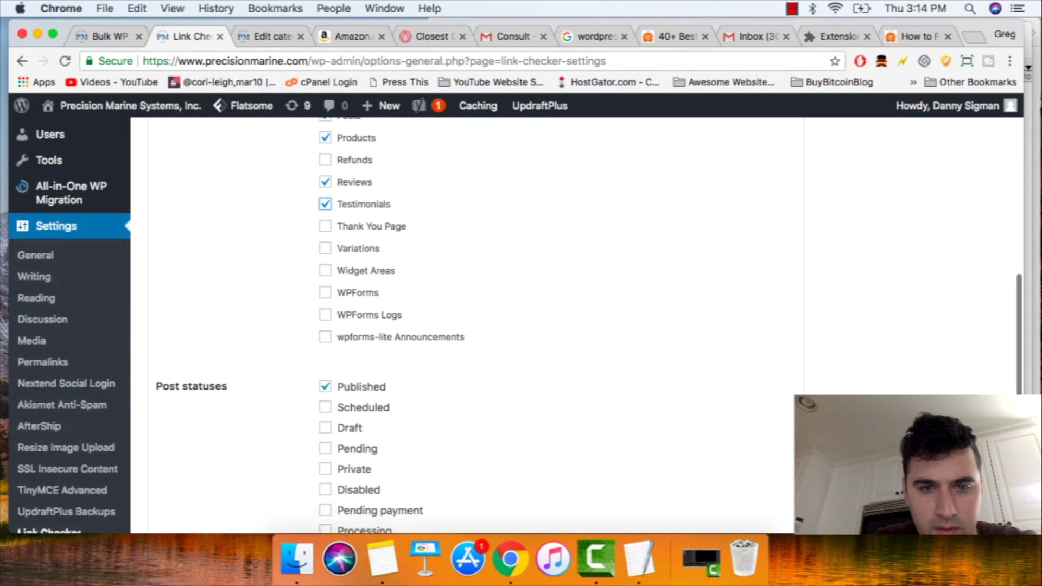
pyautogui.scroll(-3, 511, 325)
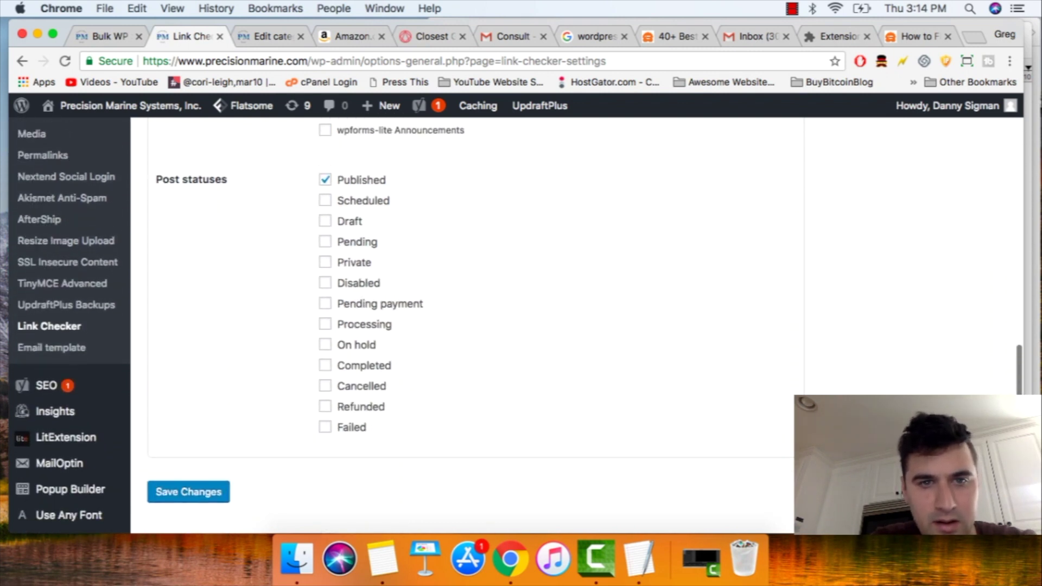
pyautogui.scroll(15, 510, 325)
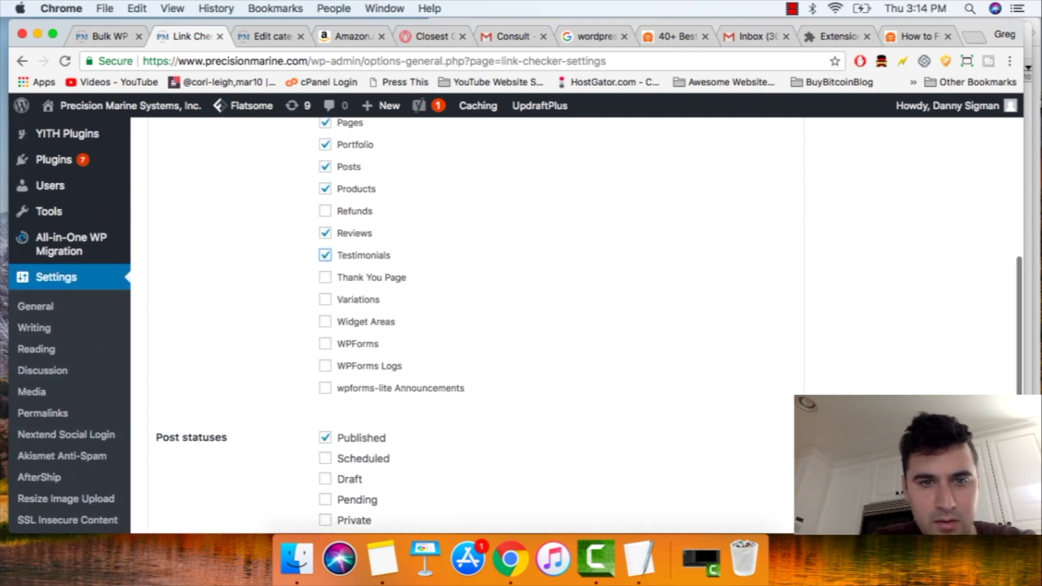
pyautogui.scroll(-1, 510, 326)
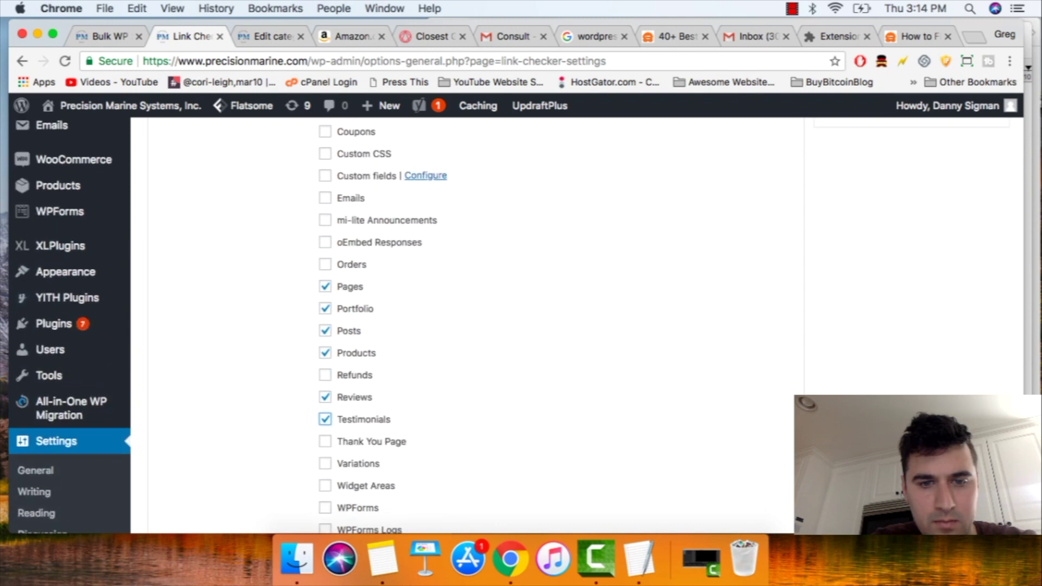
pyautogui.scroll(3, 510, 326)
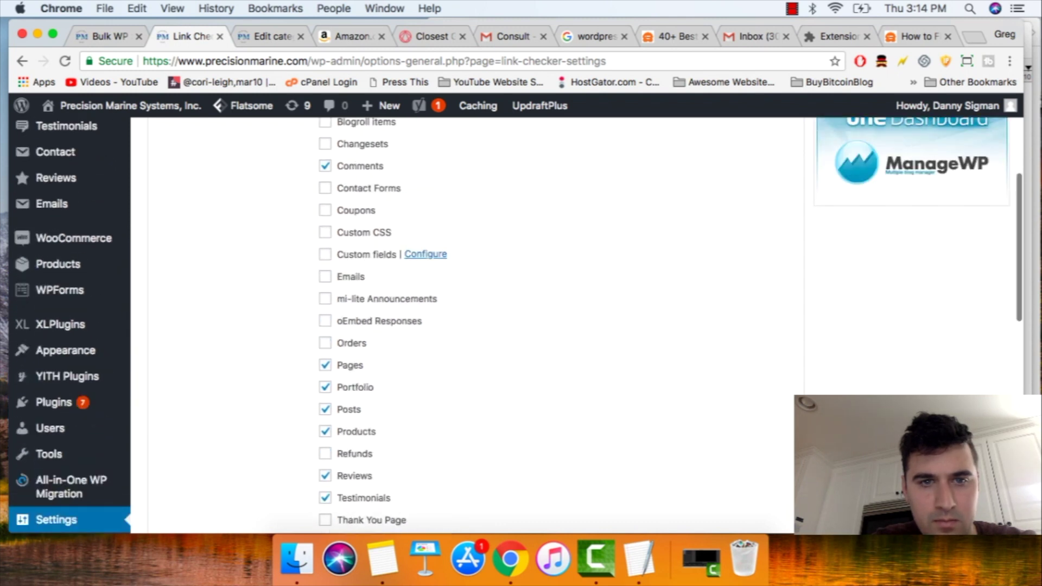
pyautogui.scroll(4, 511, 326)
pyautogui.click(325, 287)
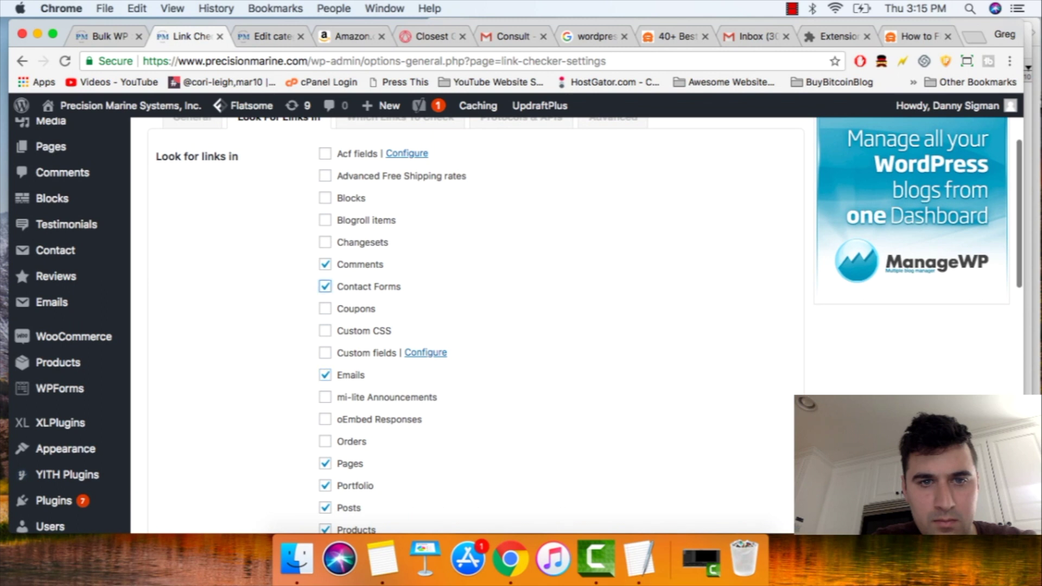
# Step: Save the Broken Link Checker settings with the newly selected content types
pyautogui.scroll(2, 325, 287)
pyautogui.scroll(-12, 324, 294)
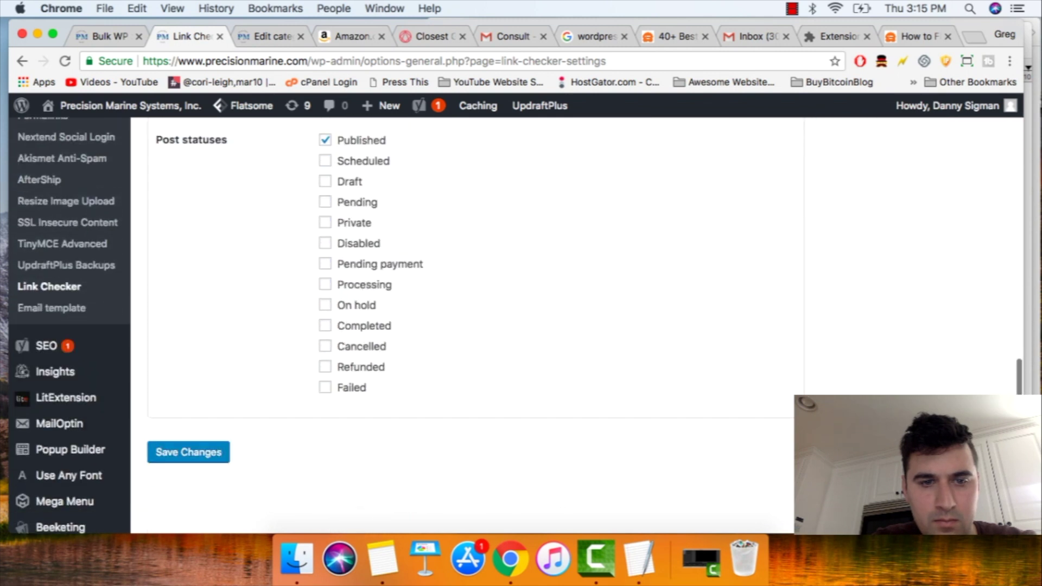
pyautogui.click(188, 452)
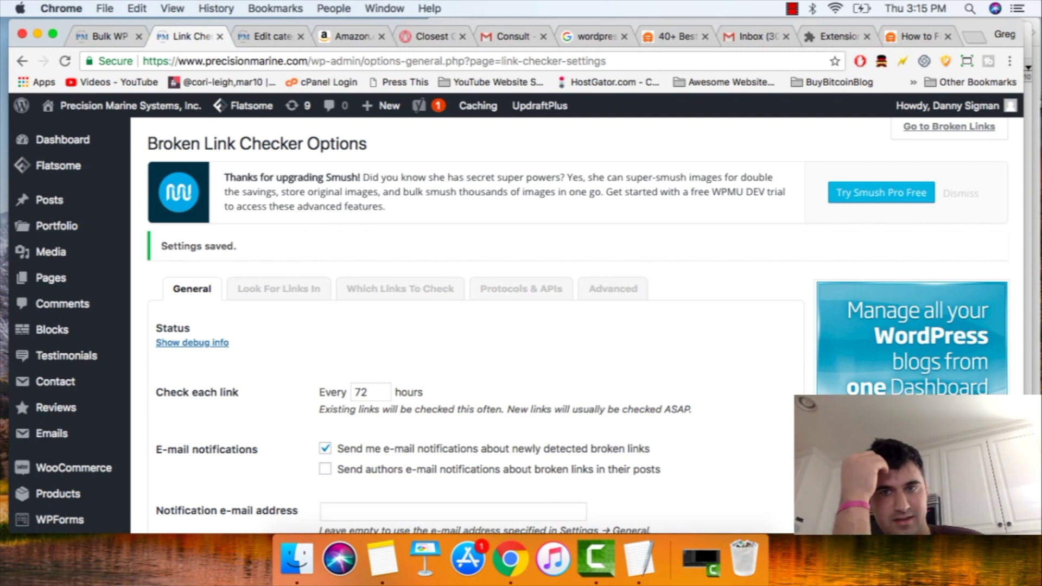
# Step: Review Broken Link Checker's general settings, including the scan status, check interval, e-mail notifications, link tweaks and warnings
pyautogui.scroll(-8, 467, 325)
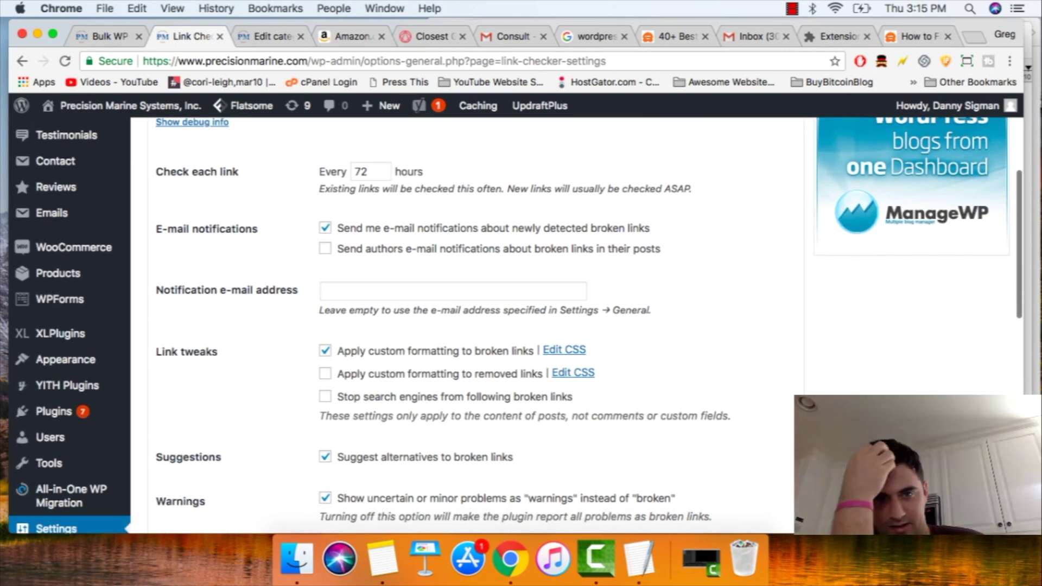
pyautogui.scroll(-4, 467, 325)
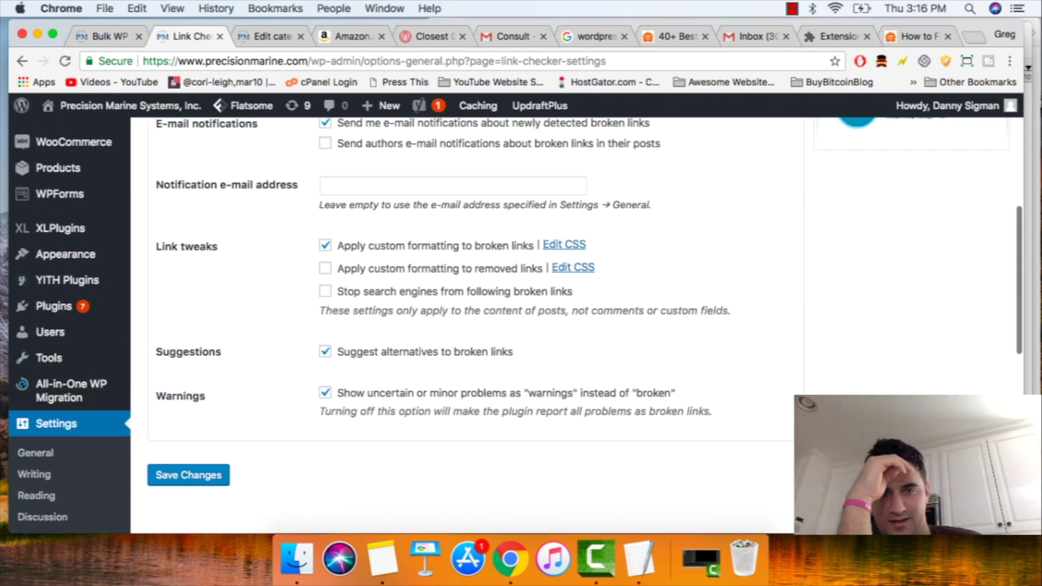
pyautogui.scroll(2, 467, 326)
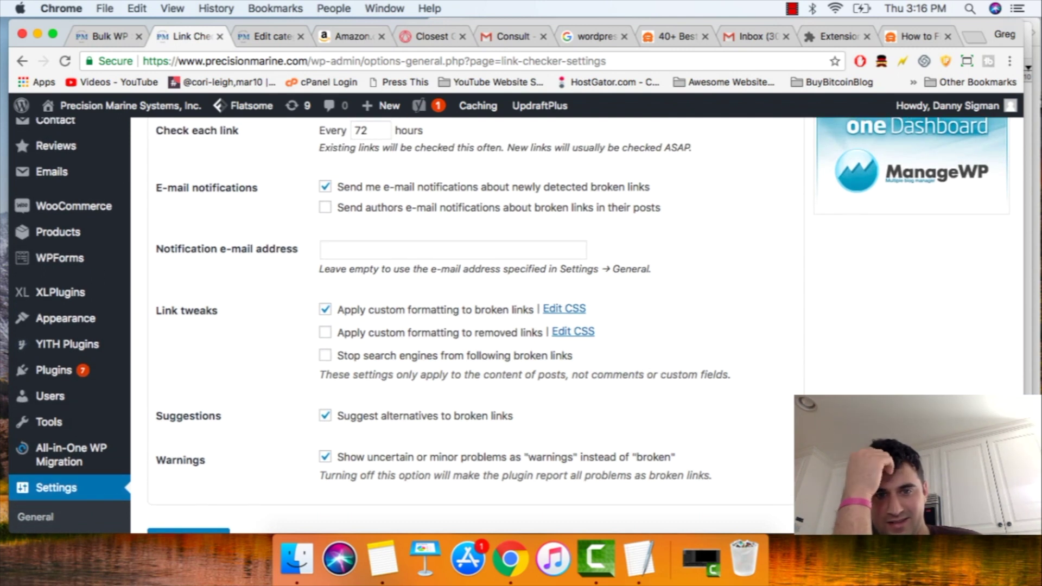
pyautogui.scroll(5, 466, 325)
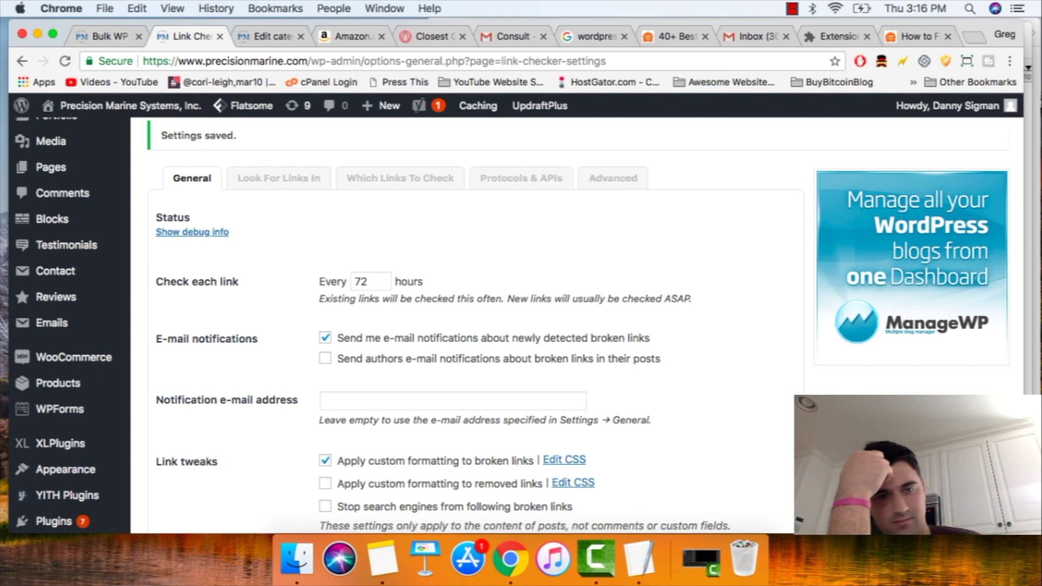
pyautogui.scroll(-1, 466, 326)
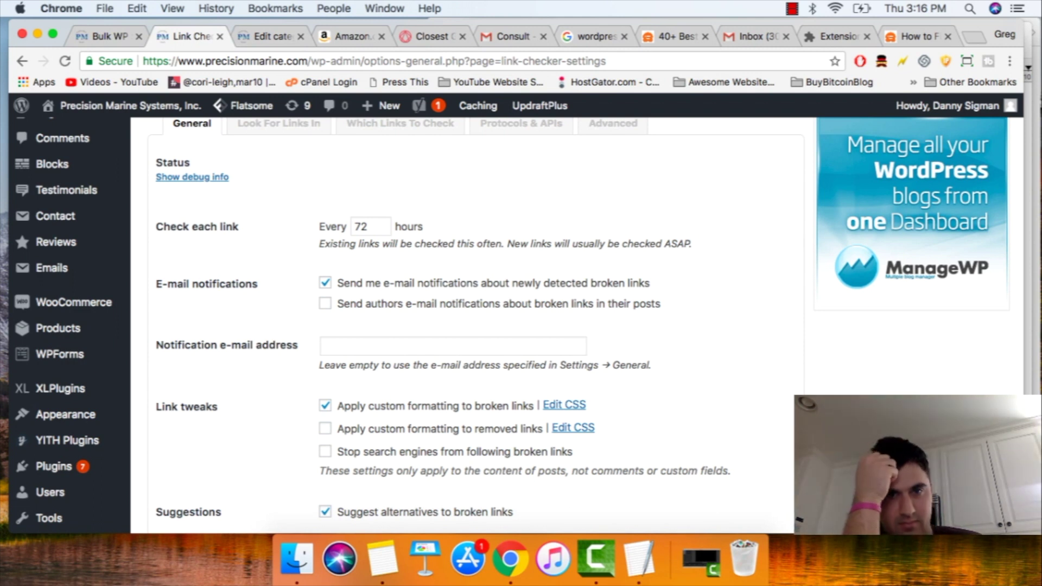
pyautogui.scroll(4, 467, 325)
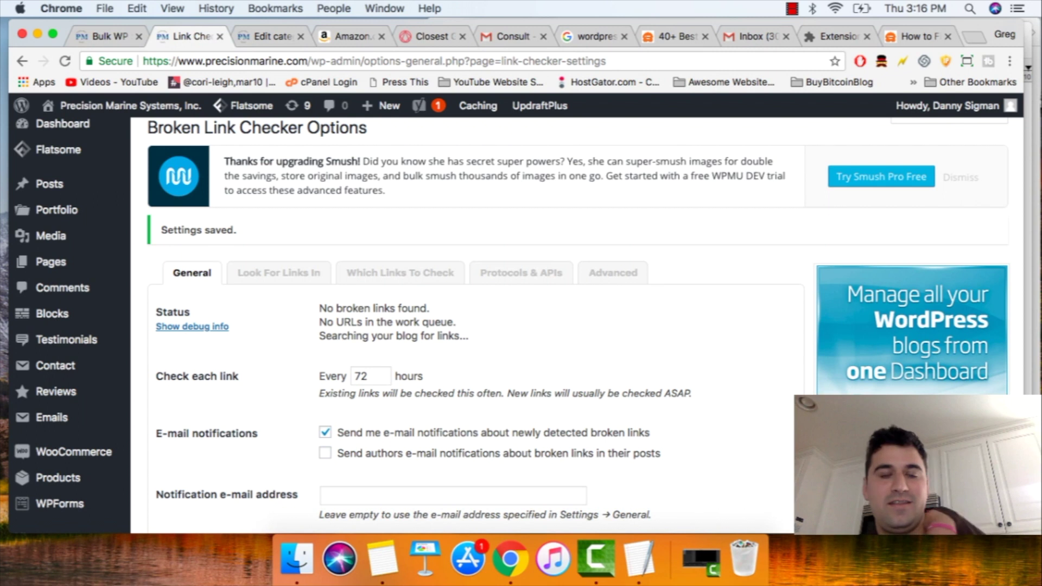
pyautogui.scroll(-6, 510, 325)
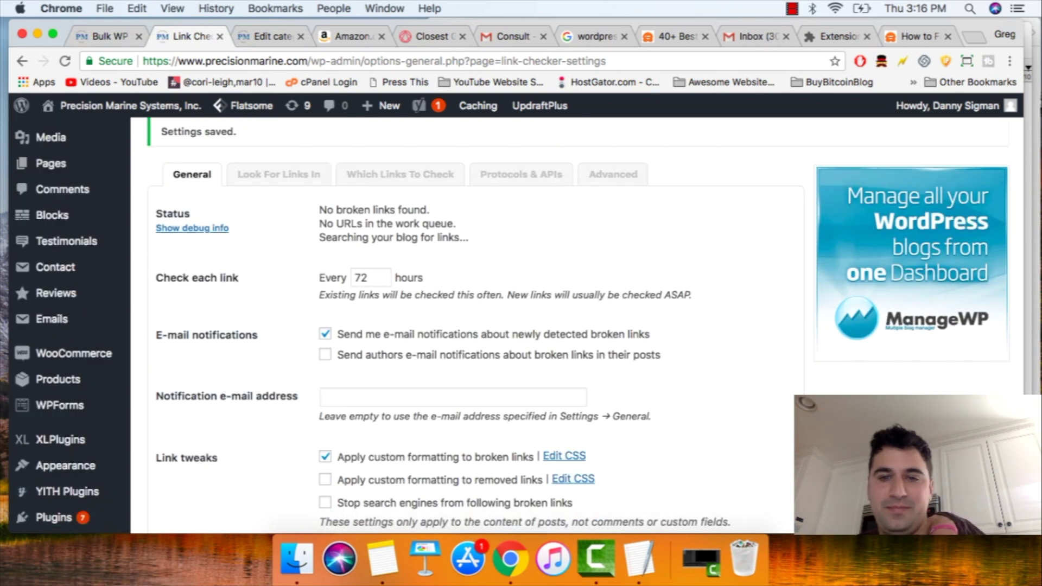
pyautogui.scroll(-5, 510, 326)
pyautogui.scroll(7, 510, 326)
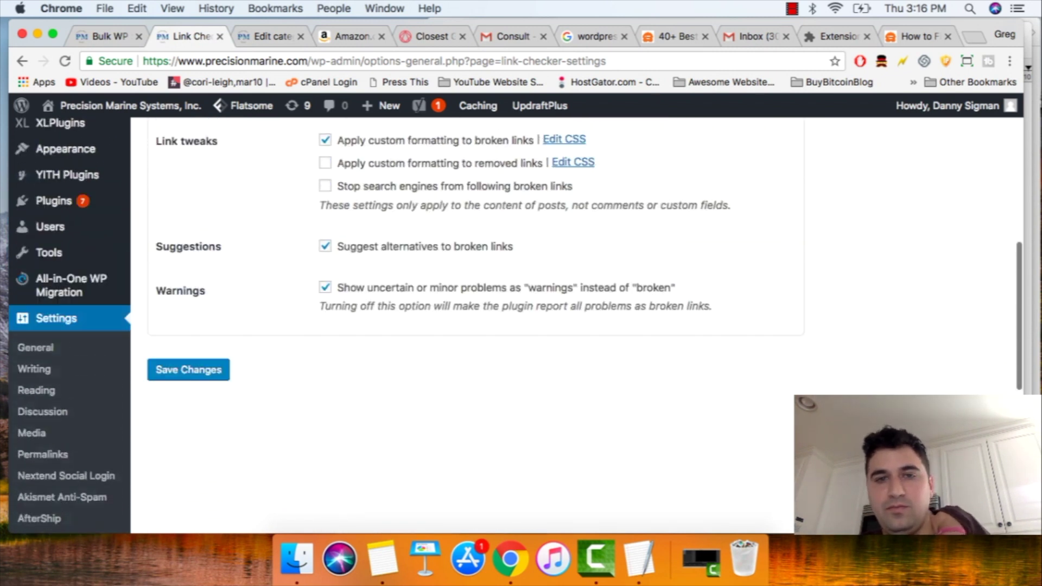
pyautogui.scroll(4, 510, 325)
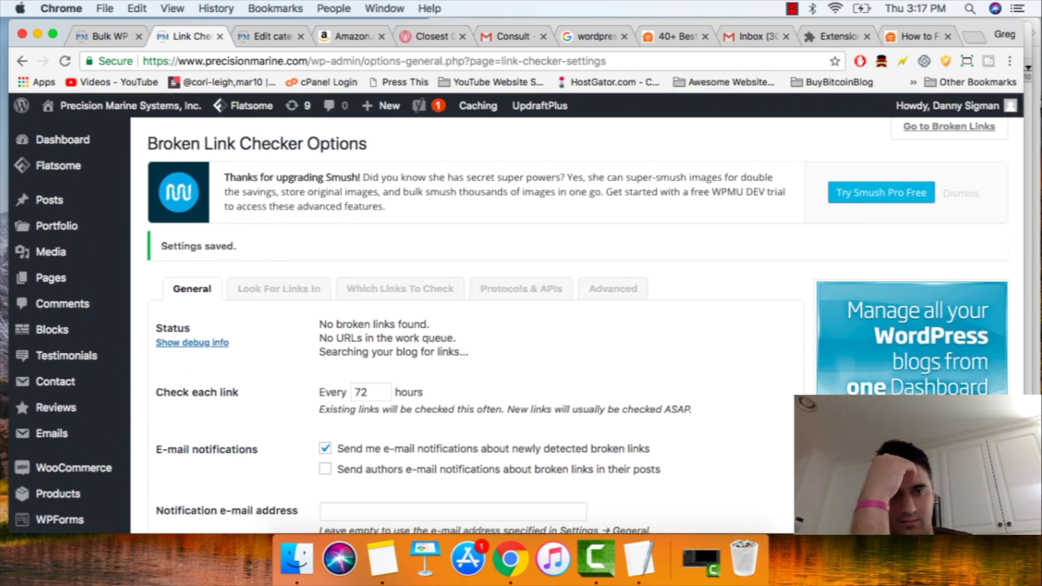
pyautogui.scroll(-2, 510, 326)
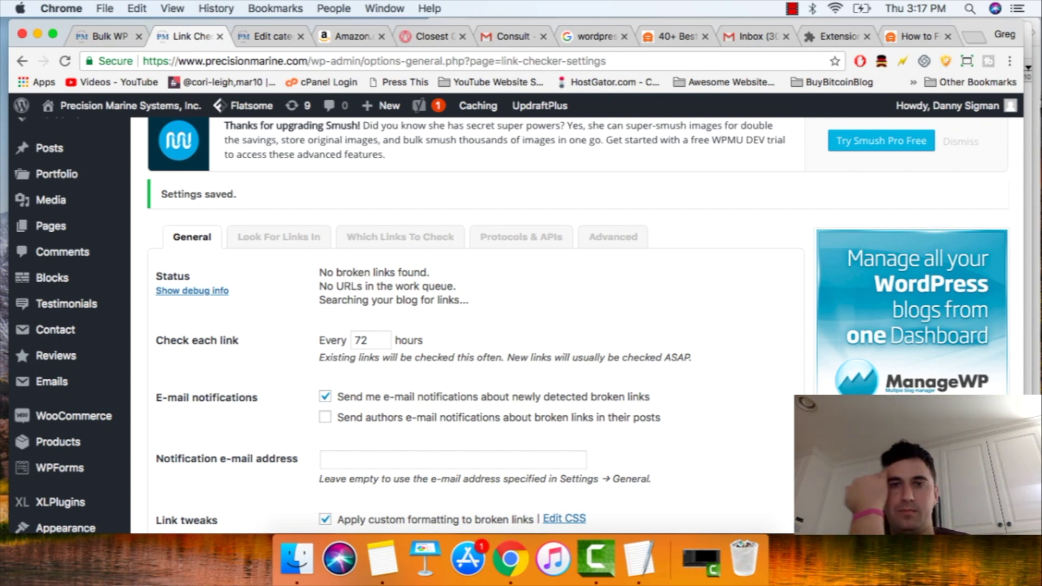
# Step: Glance at the Gmail inbox, and return to Broken Link Checker to examine the detected links in its status
pyautogui.click(752, 37)
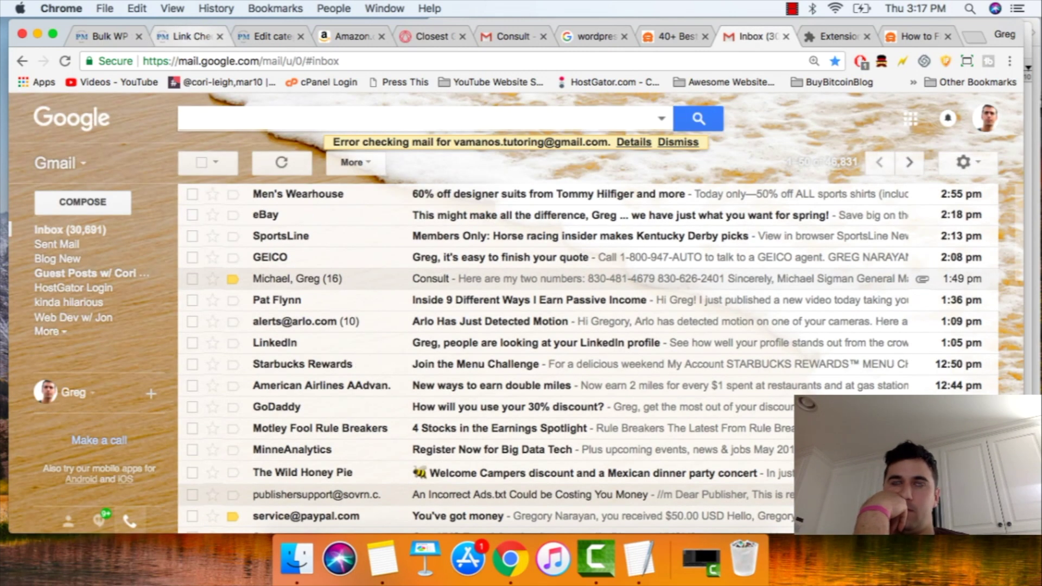
pyautogui.click(187, 36)
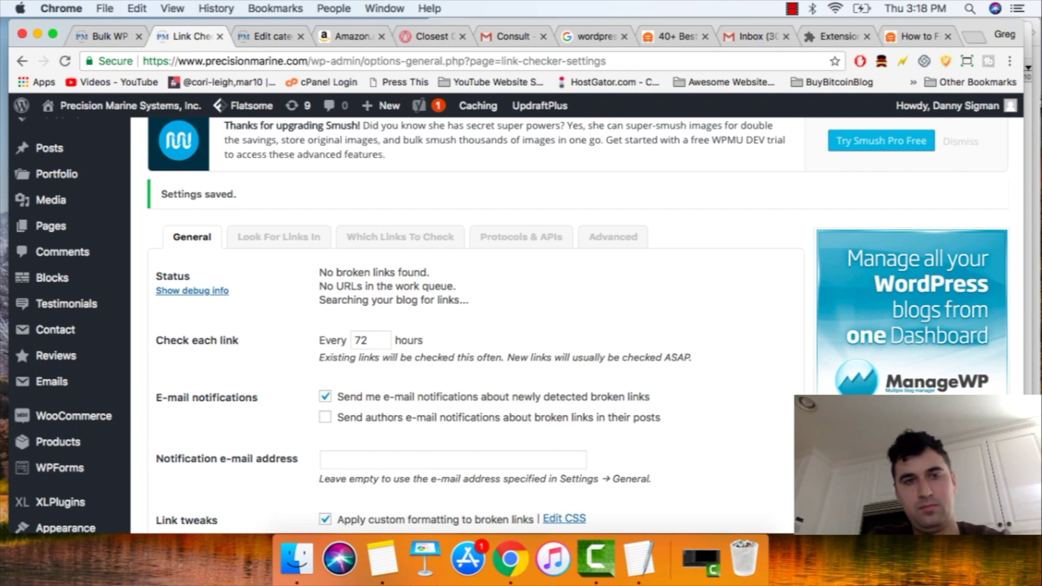
pyautogui.scroll(2, 511, 324)
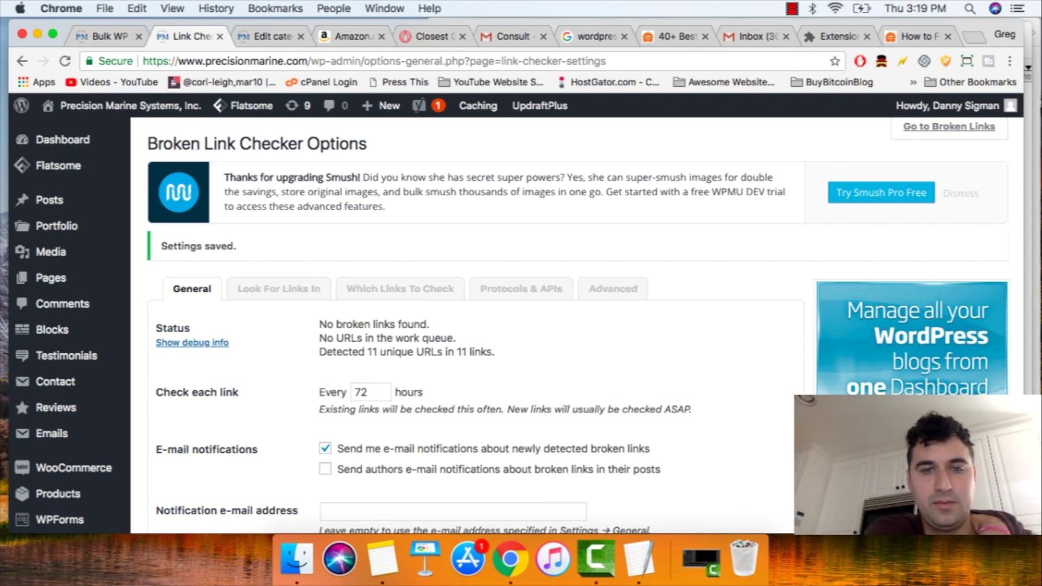
pyautogui.scroll(-2, 510, 326)
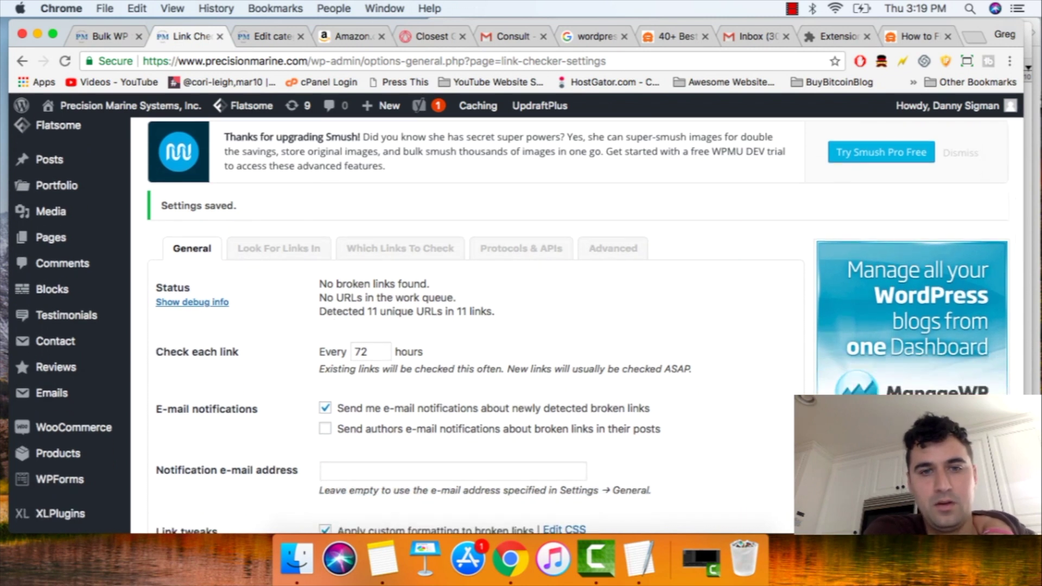
pyautogui.doubleClick(397, 312)
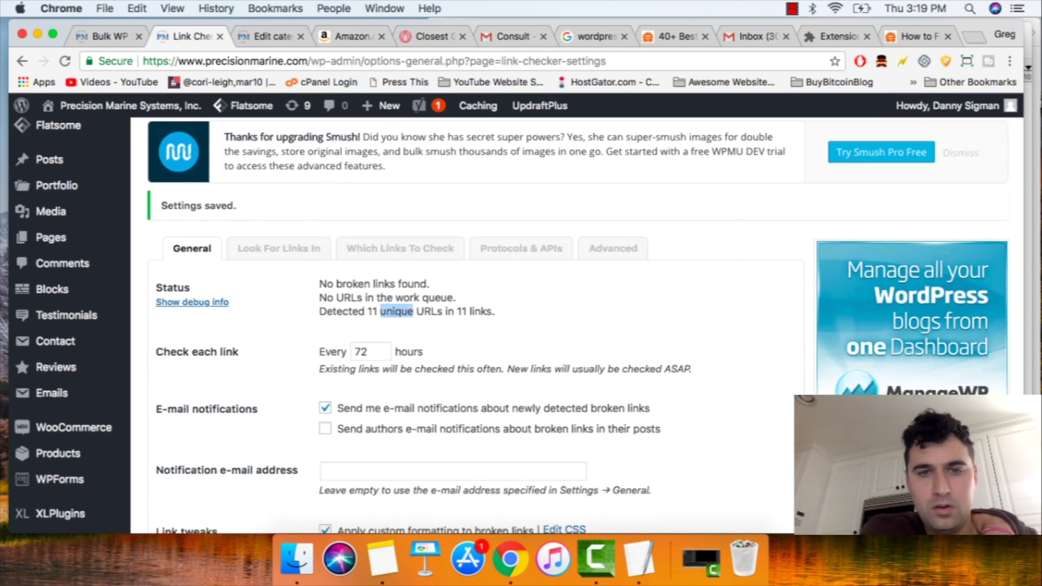
pyautogui.doubleClick(429, 311)
pyautogui.doubleClick(481, 312)
pyautogui.click(481, 312)
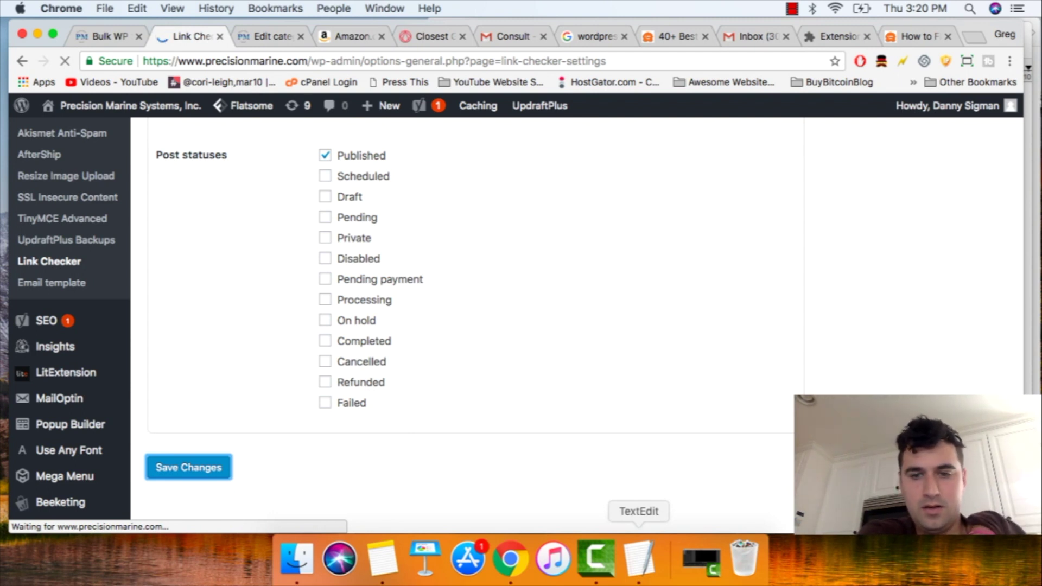
# Step: Consult the client's questions in the TextEdit notes and open the site's list of pages in Chrome
pyautogui.click(639, 559)
pyautogui.click(787, 404)
pyautogui.click(472, 434)
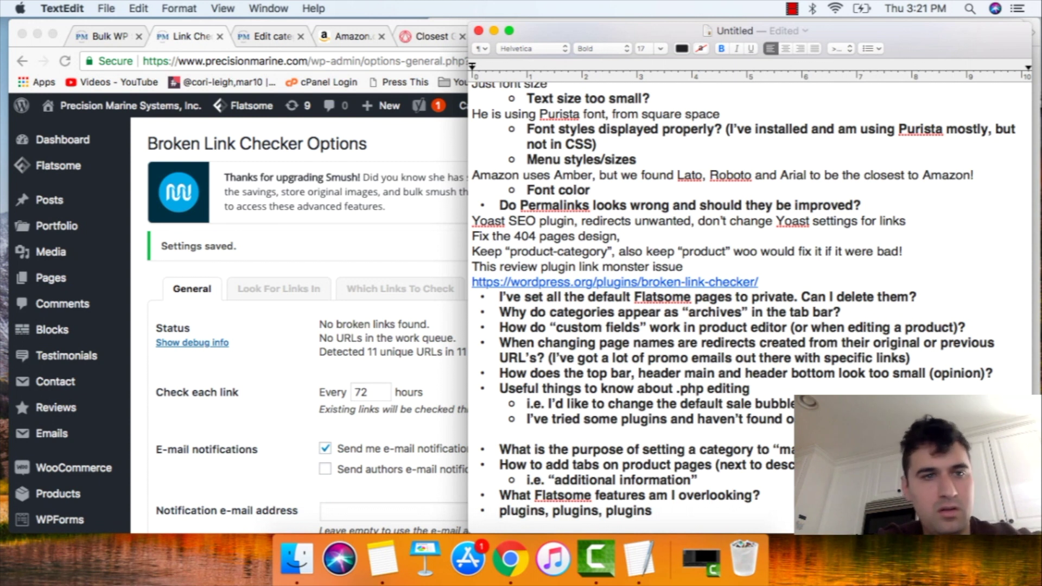
pyautogui.click(163, 266)
pyautogui.click(51, 278)
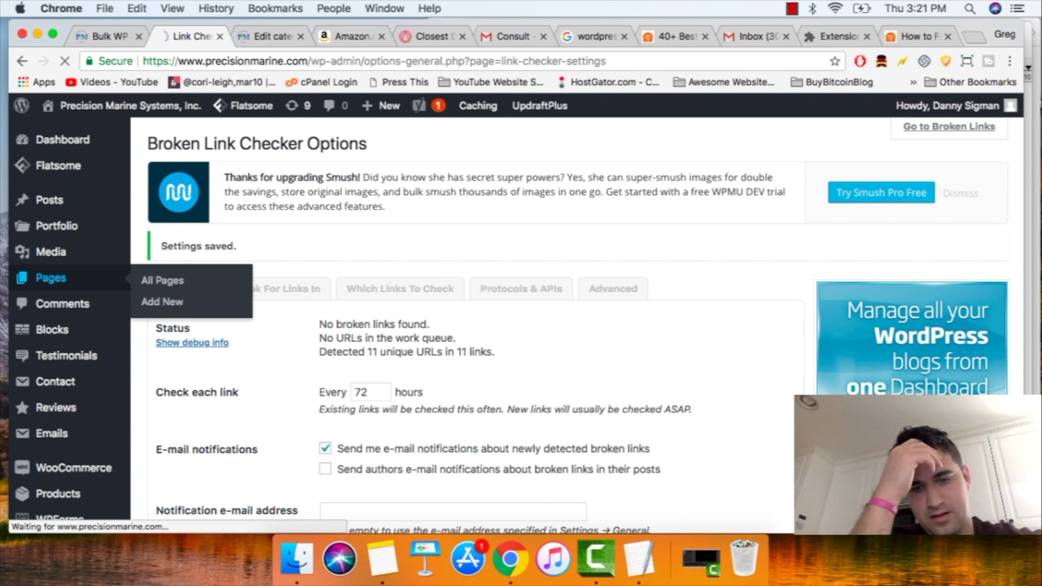
# Step: In the TextEdit notes, answer the question about deleting the private Flatsome pages with "Yes to delete, or people can Search them!"
pyautogui.click(639, 559)
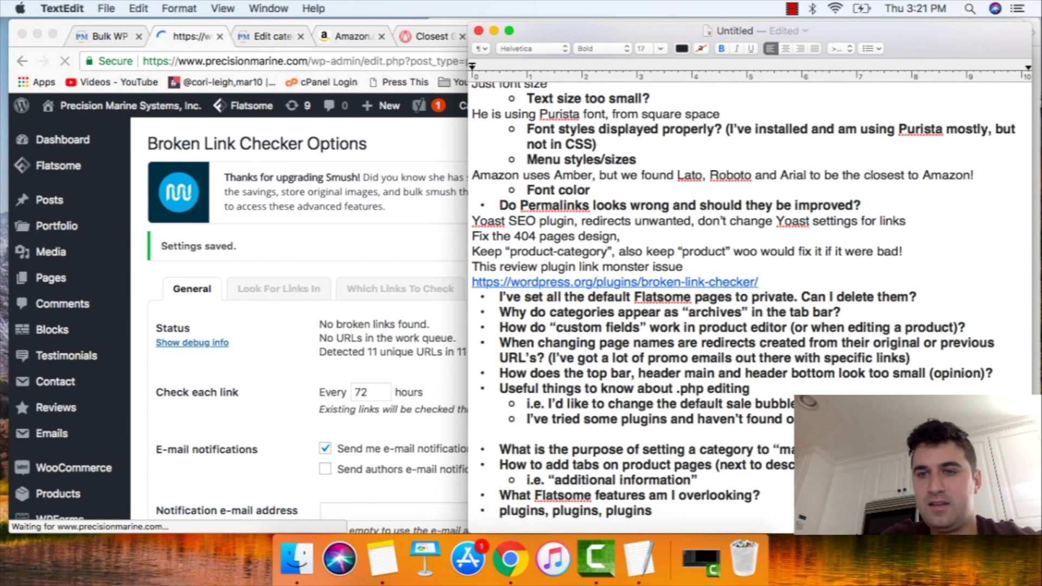
pyautogui.click(916, 296)
pyautogui.press('Return')
pyautogui.press('Return')
pyautogui.write('Y')
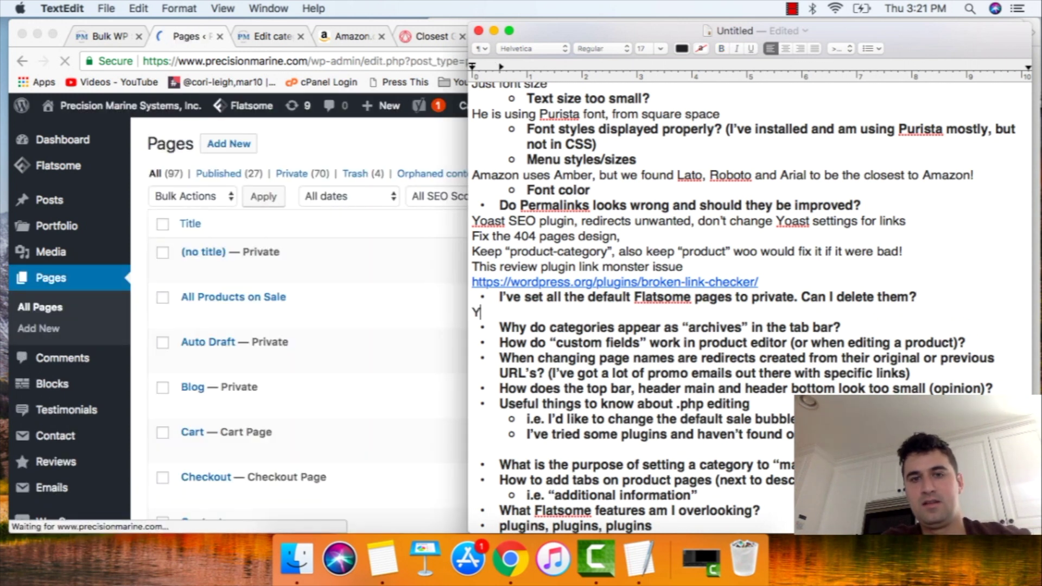
pyautogui.write('es to delete,')
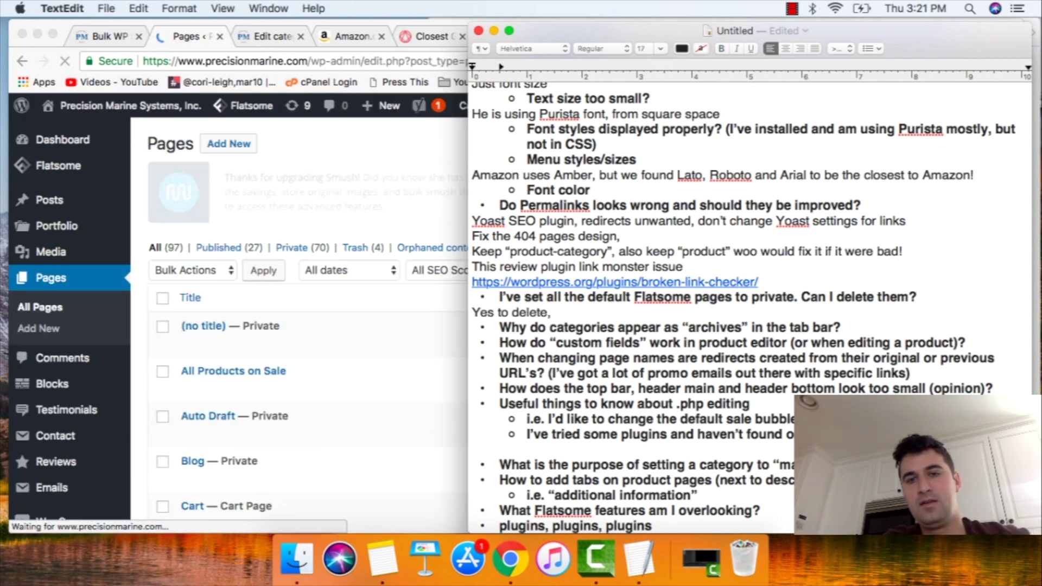
pyautogui.write(' or people can Se')
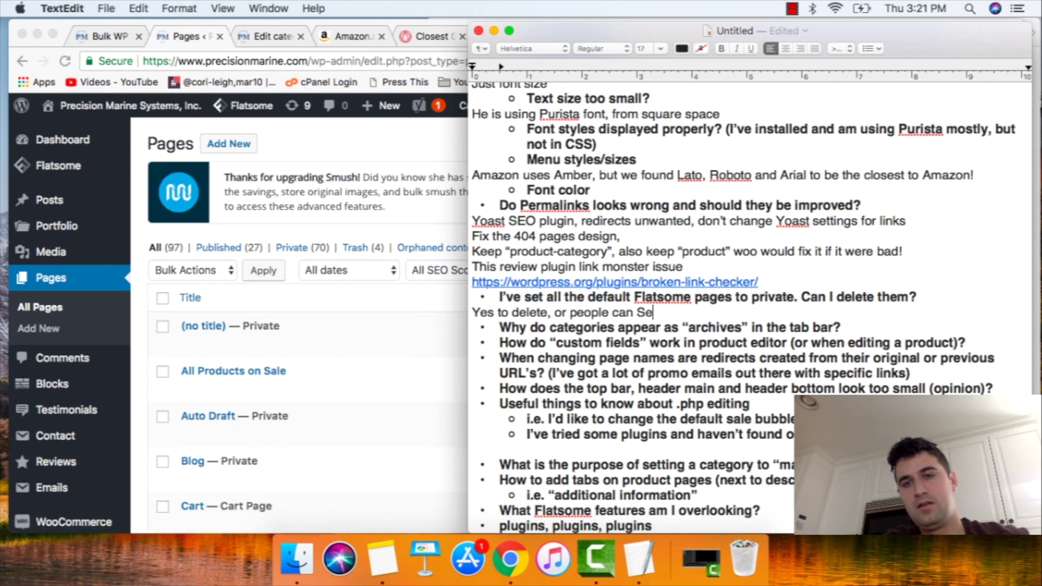
pyautogui.write('arch them!')
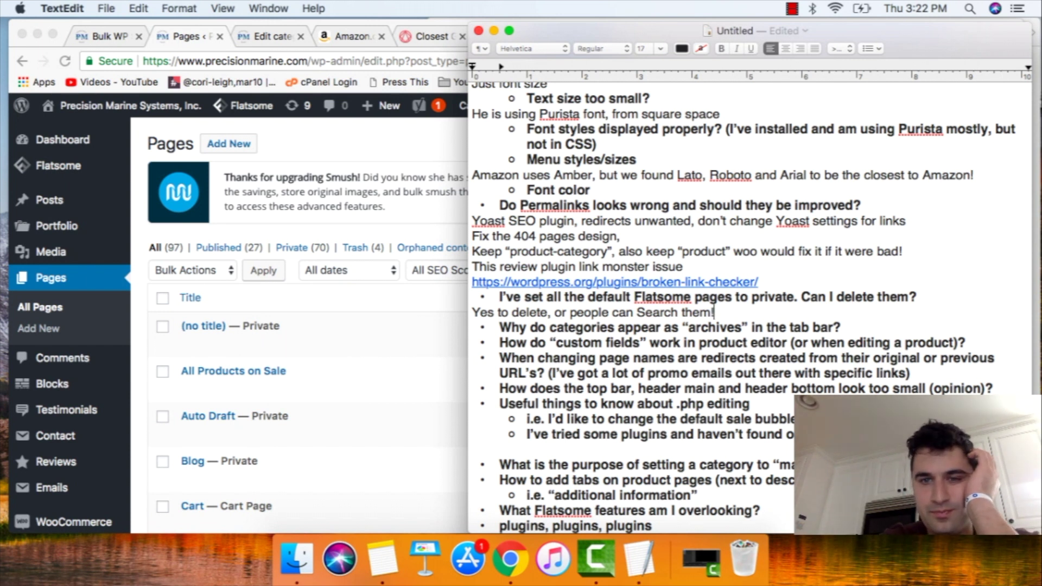
# Step: Open the live Protein Skimmers category page in Chrome and check the question about categories appearing as "archives" in the TextEdit notes
pyautogui.scroll(-1, 751, 307)
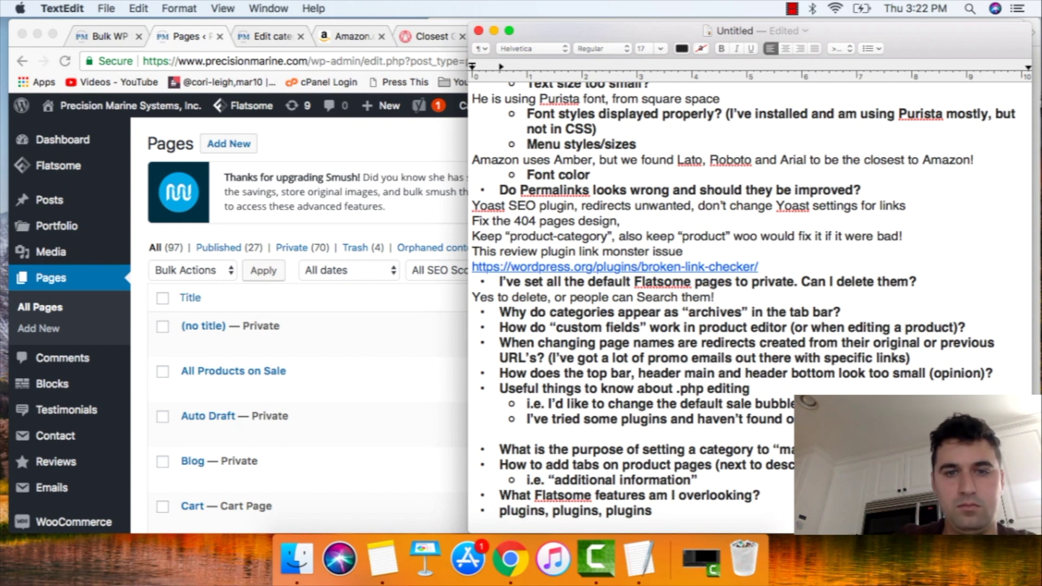
pyautogui.click(268, 35)
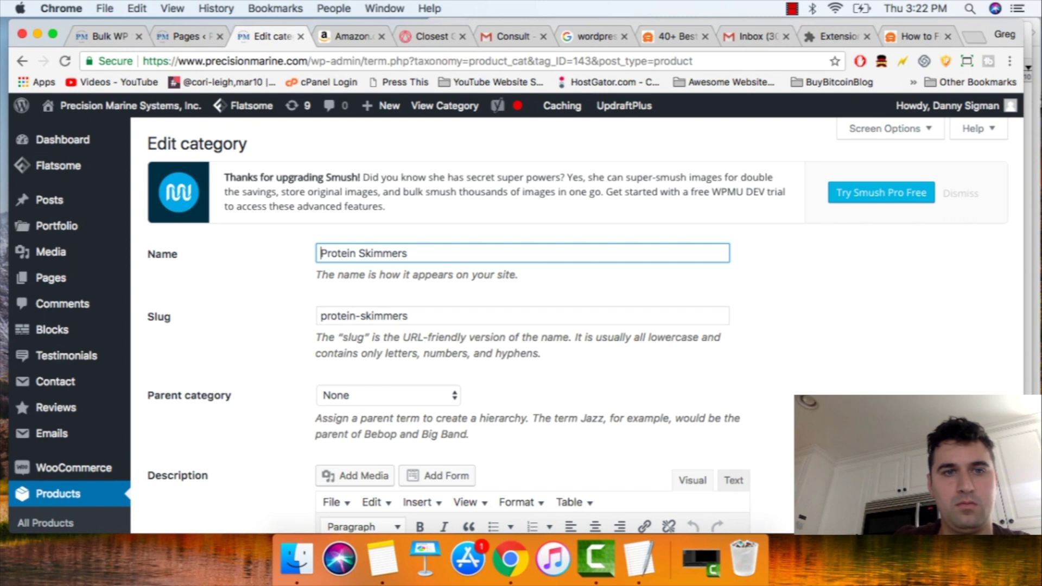
pyautogui.click(444, 106)
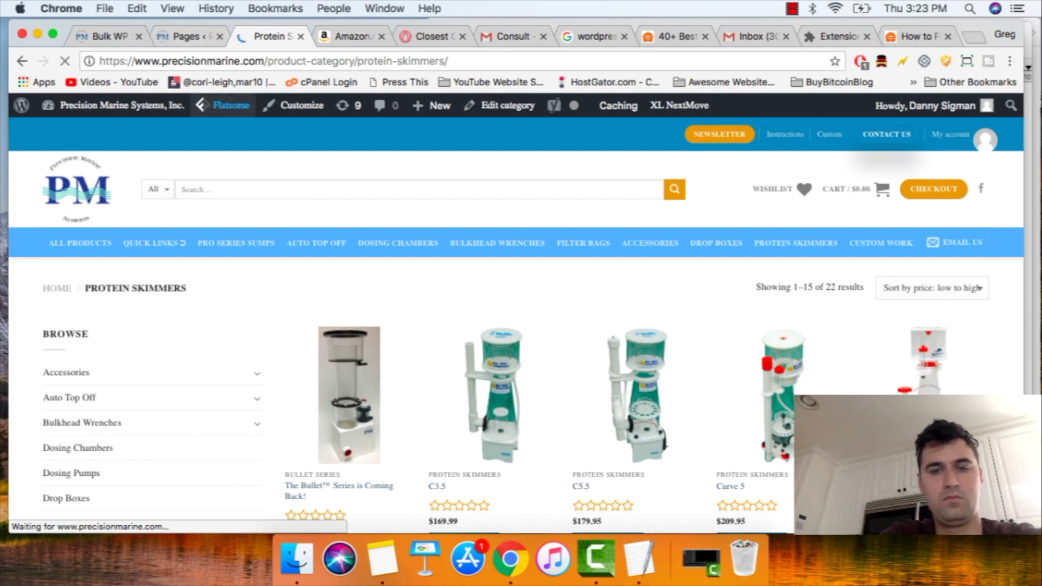
pyautogui.click(639, 558)
pyautogui.click(640, 328)
pyautogui.click(274, 347)
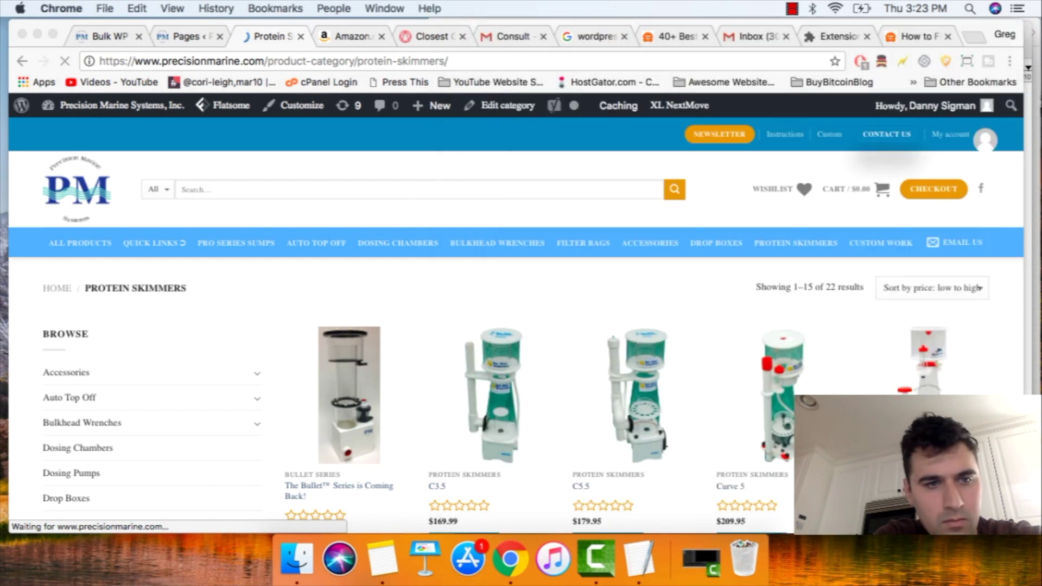
# Step: Examine the Protein Skimmers category page, including its product listing, recently viewed items and testimonials
pyautogui.scroll(-5, 77, 354)
pyautogui.scroll(-10, 78, 353)
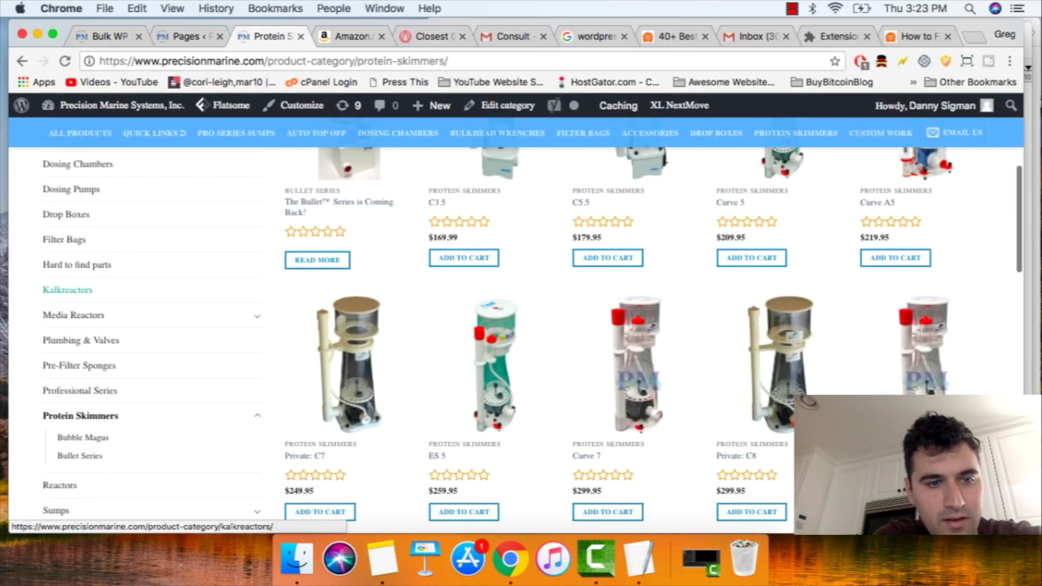
pyautogui.scroll(-8, 77, 353)
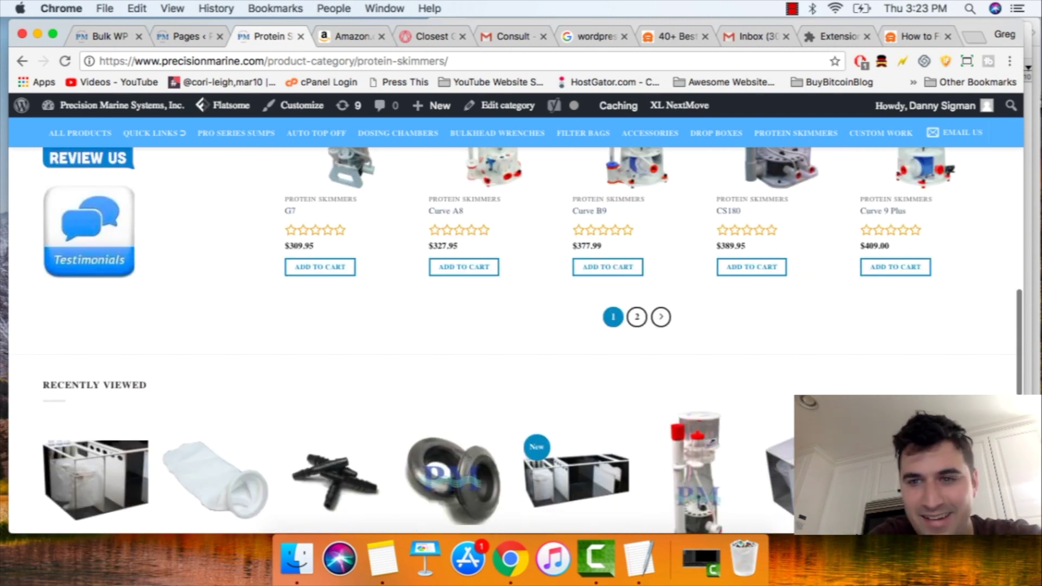
pyautogui.scroll(-13, 515, 336)
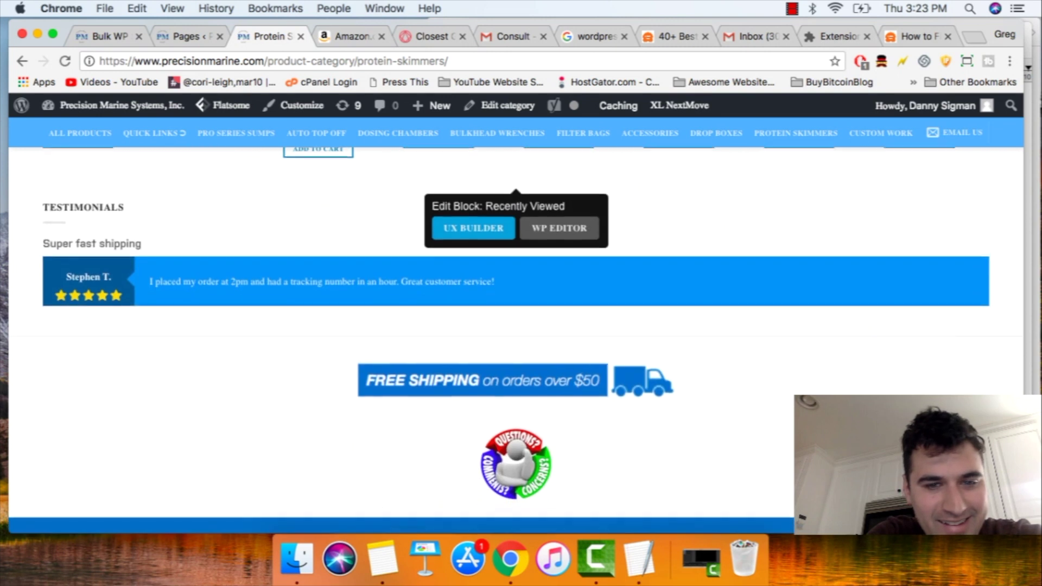
pyautogui.scroll(4, 516, 293)
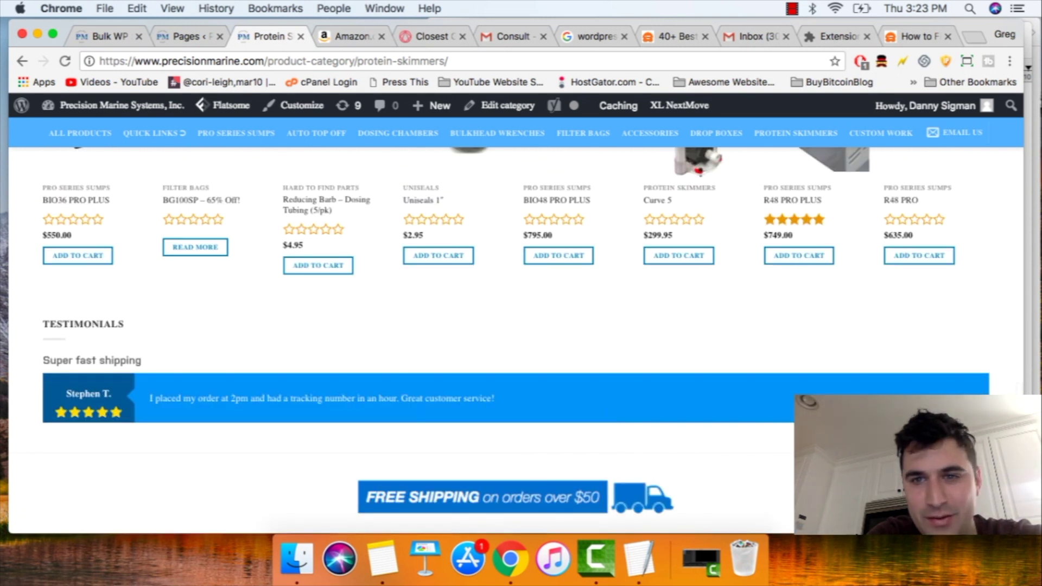
pyautogui.scroll(7, 516, 336)
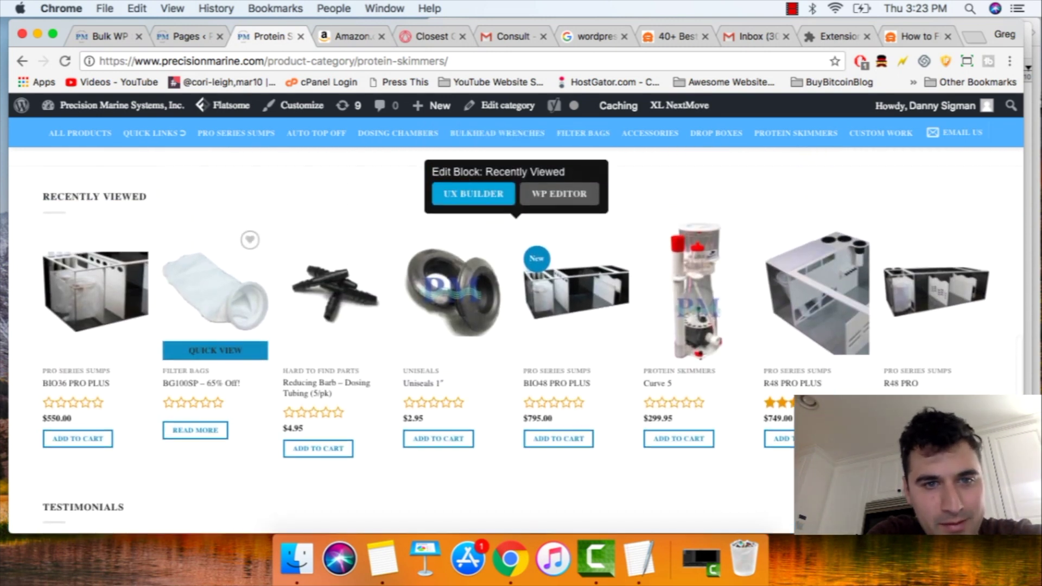
pyautogui.scroll(18, 515, 336)
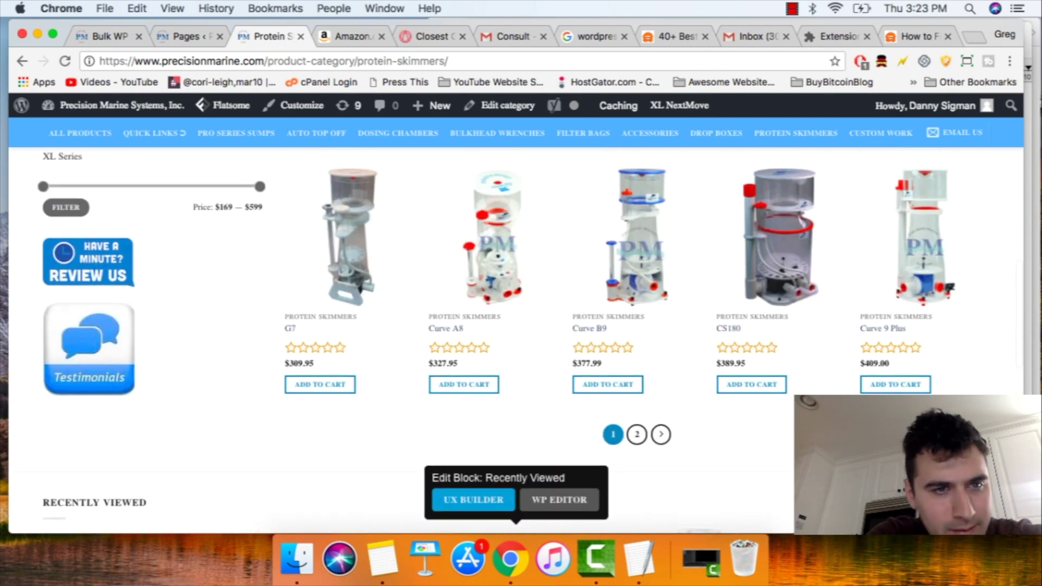
# Step: Look back over the Protein Skimmers category page and recheck the question about categories appearing as "archives" in the TextEdit notes
pyautogui.scroll(10, 516, 336)
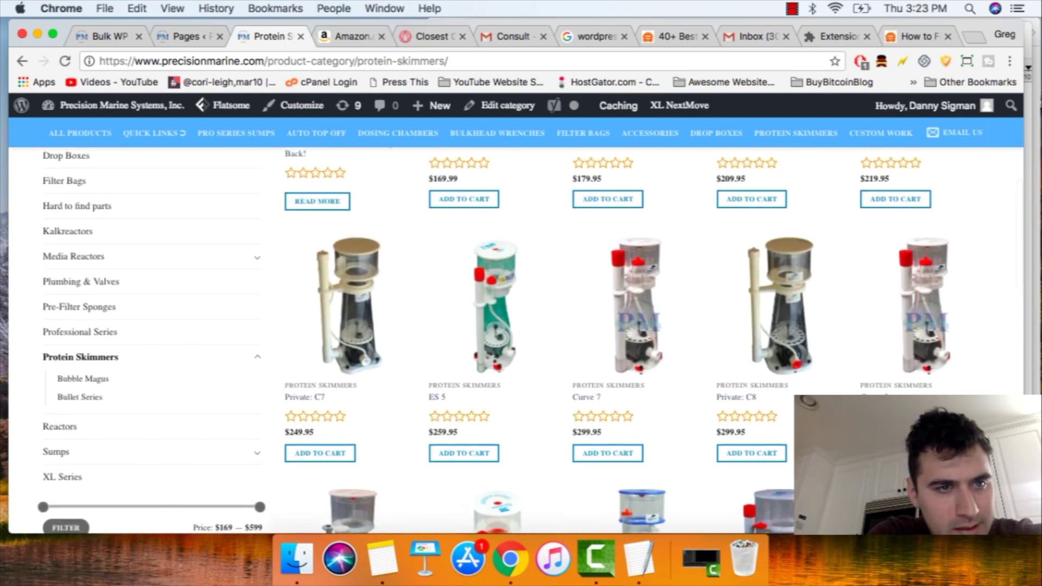
pyautogui.scroll(3, 516, 336)
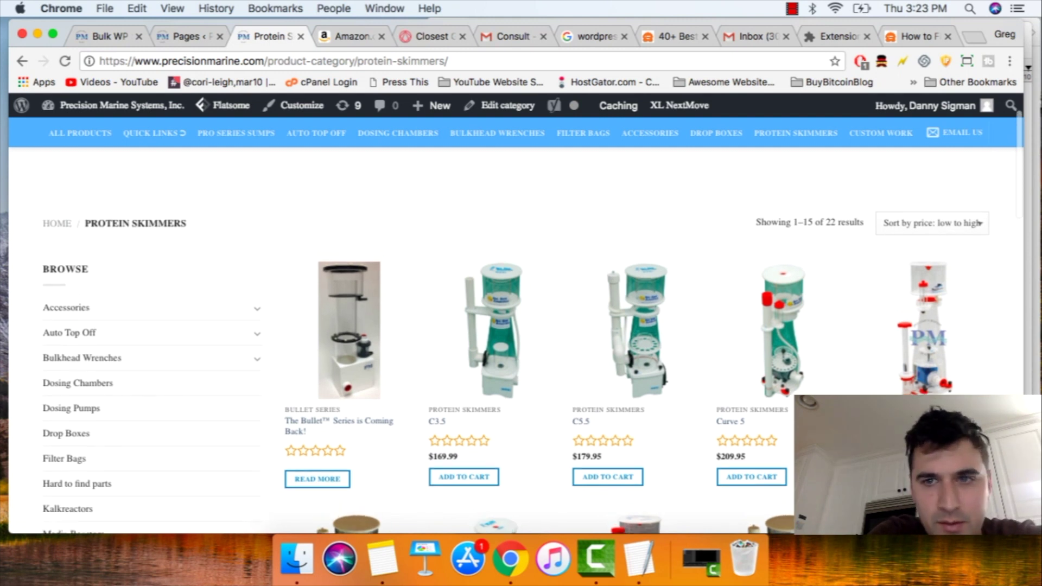
pyautogui.scroll(3, 515, 337)
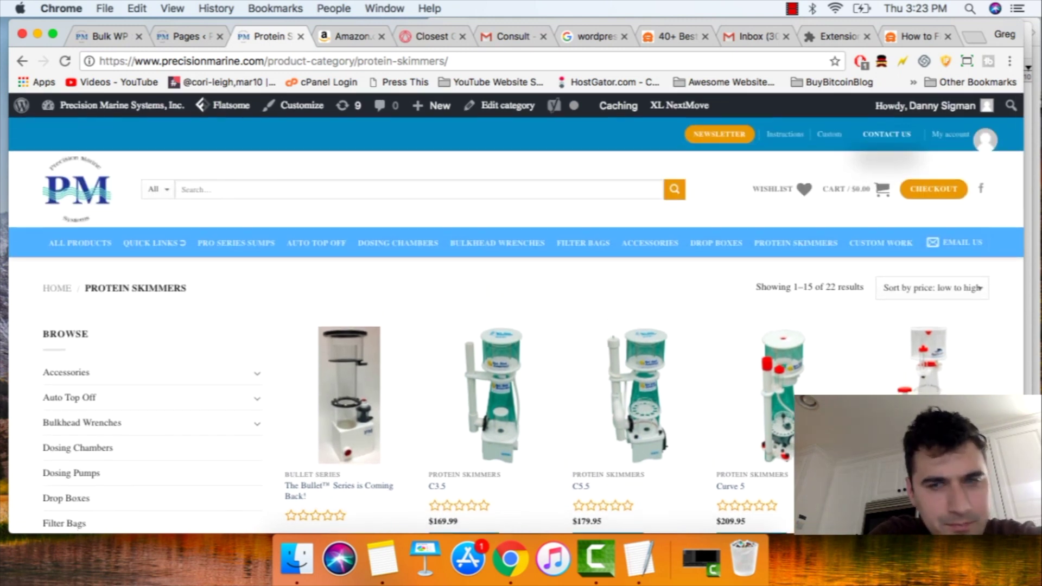
pyautogui.scroll(-1, 516, 337)
pyautogui.scroll(2, 516, 337)
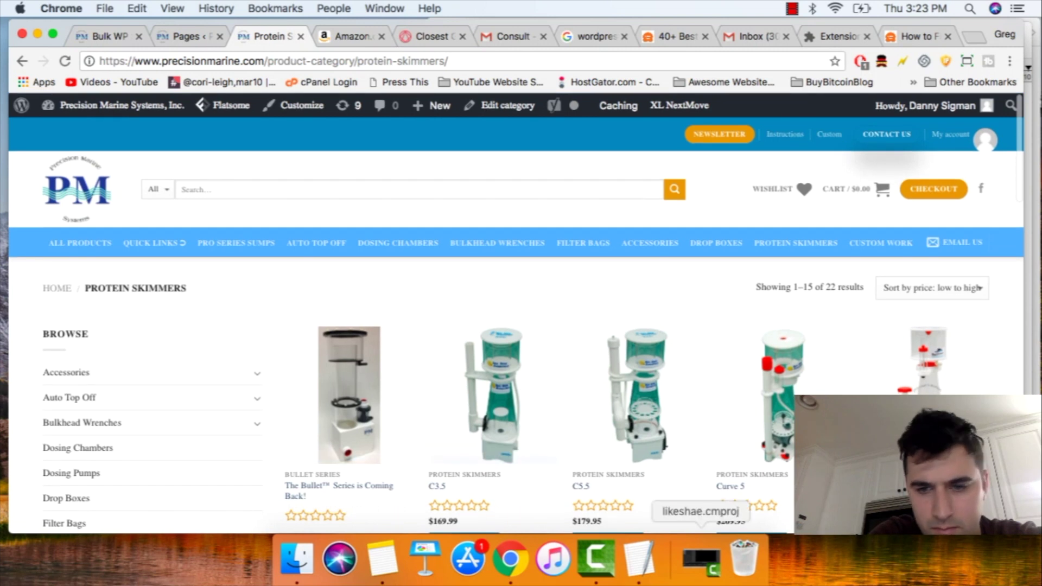
pyautogui.click(639, 560)
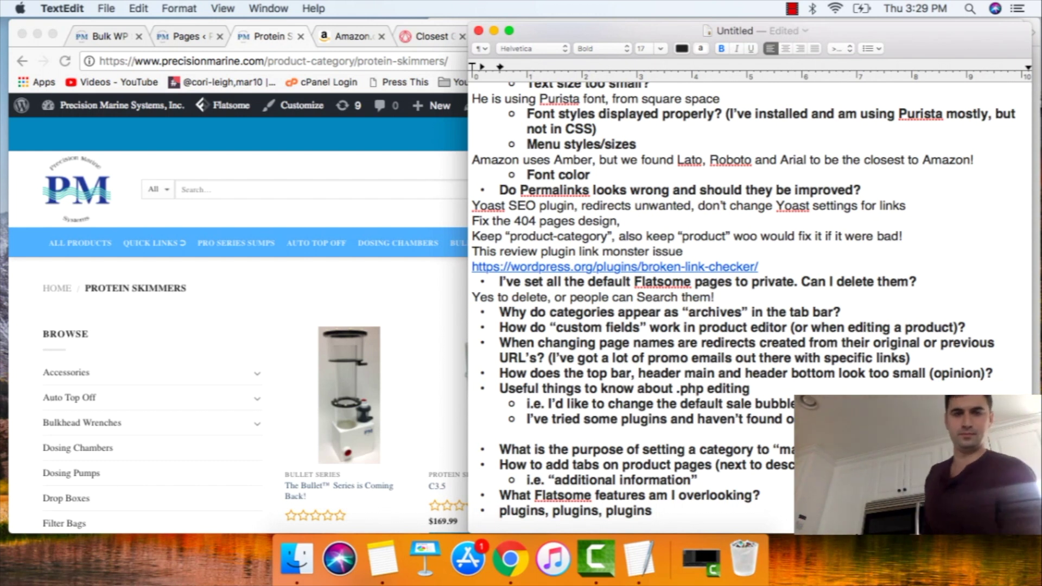
pyautogui.press('super+Tab')
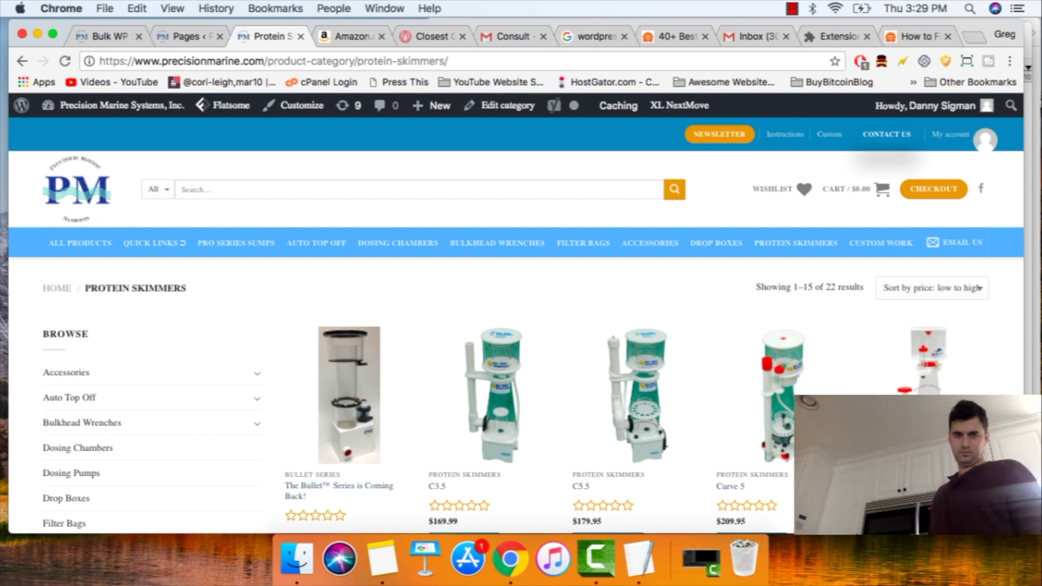
# Step: Return from the site's home page to the Protein Skimmers category page in Chrome and look over its tab title and products
pyautogui.press('super+r')
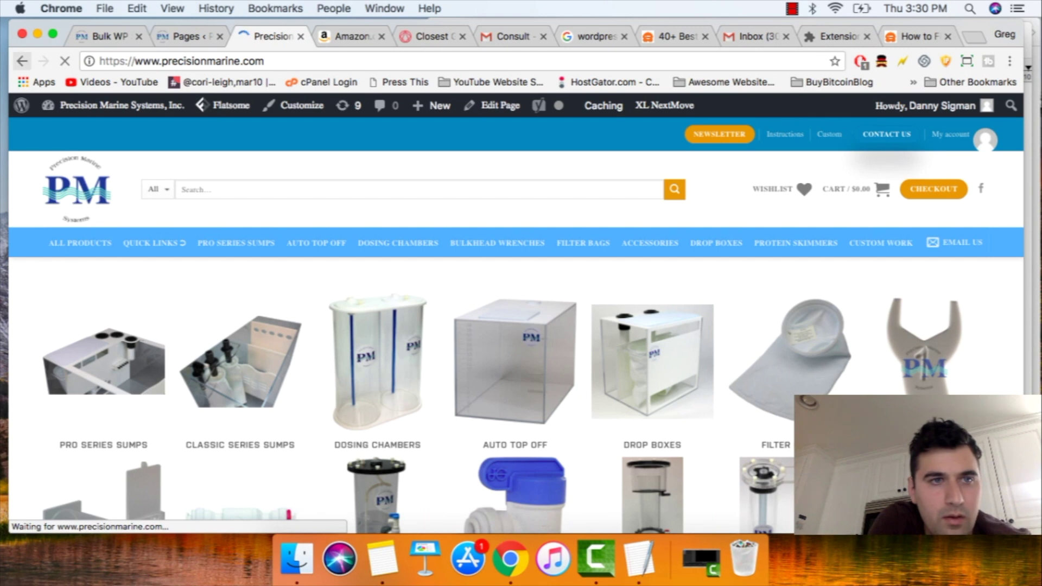
pyautogui.click(21, 61)
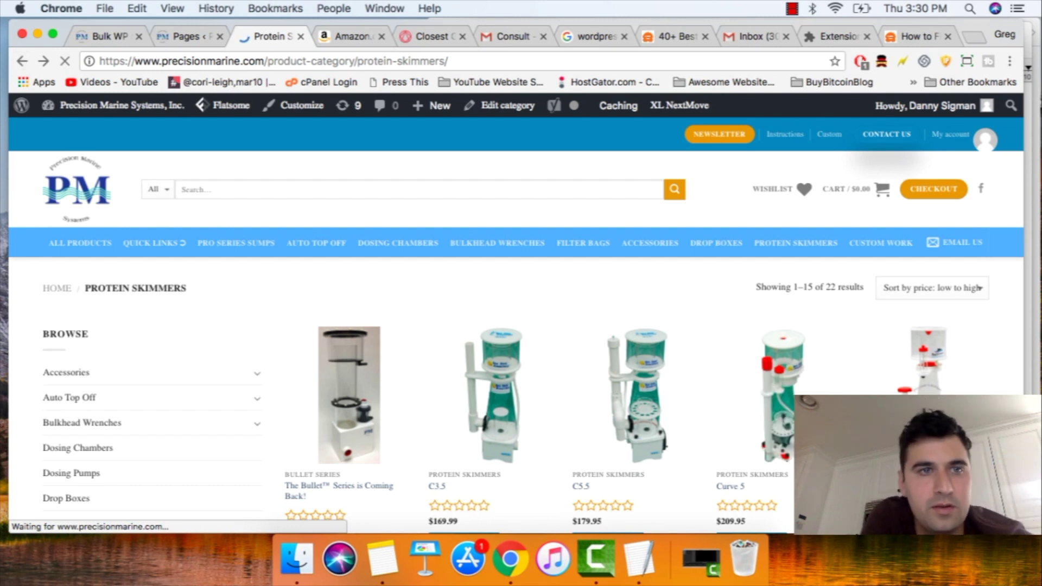
pyautogui.click(104, 36)
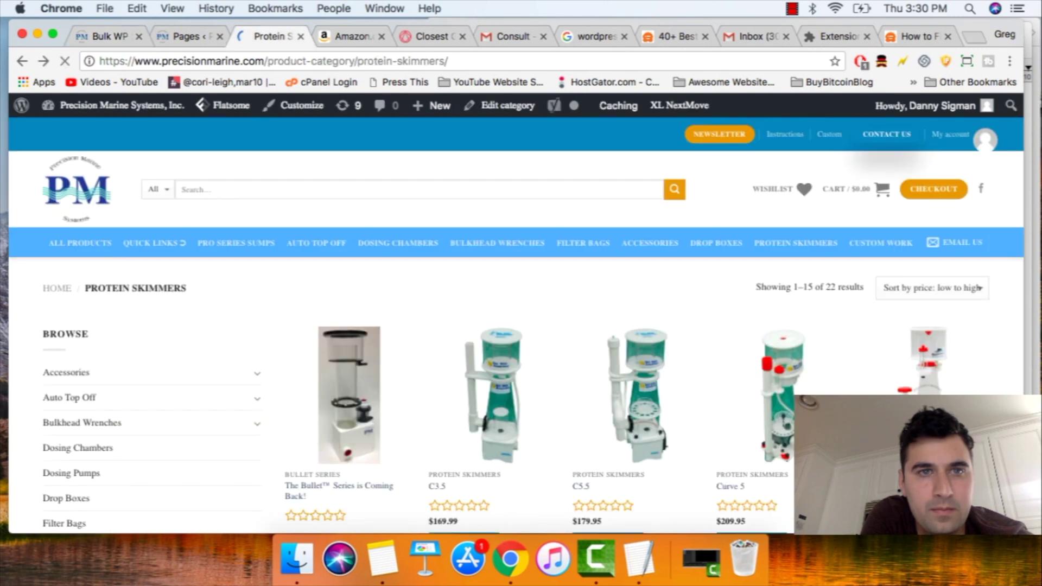
pyautogui.click(270, 35)
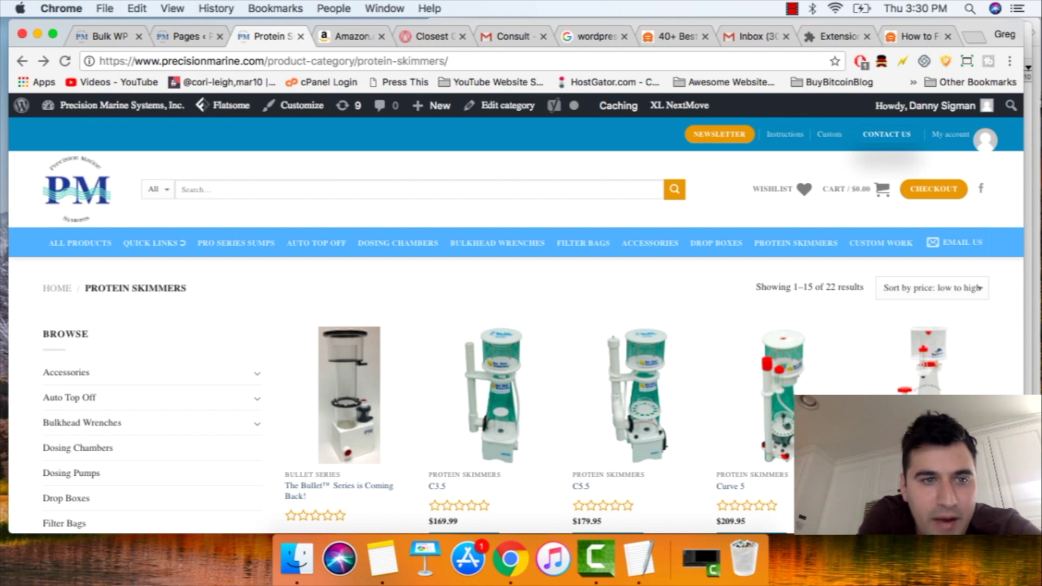
pyautogui.moveTo(349, 395)
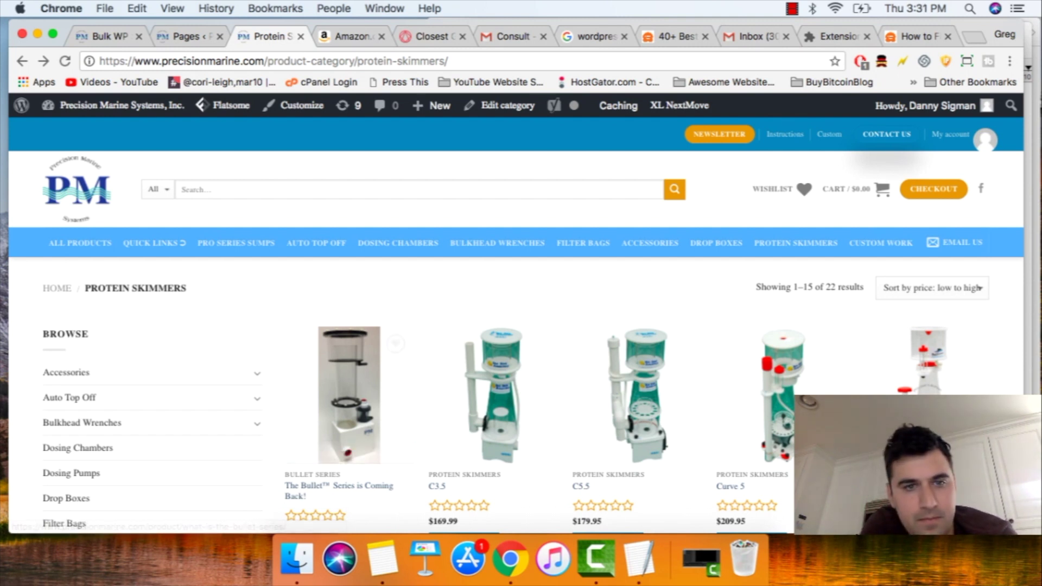
pyautogui.scroll(-2, 516, 326)
pyautogui.scroll(-1, 635, 353)
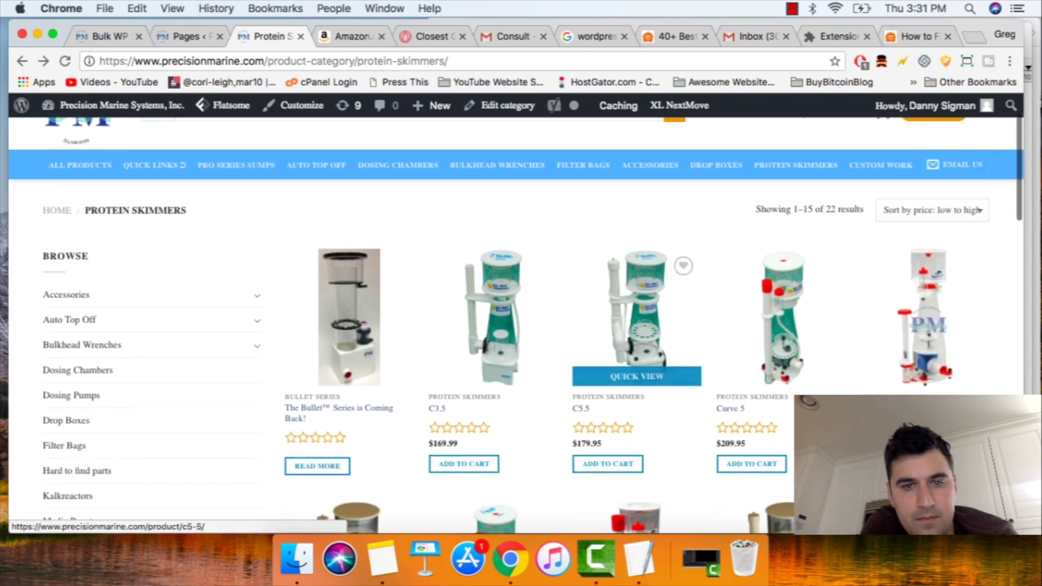
pyautogui.scroll(3, 635, 353)
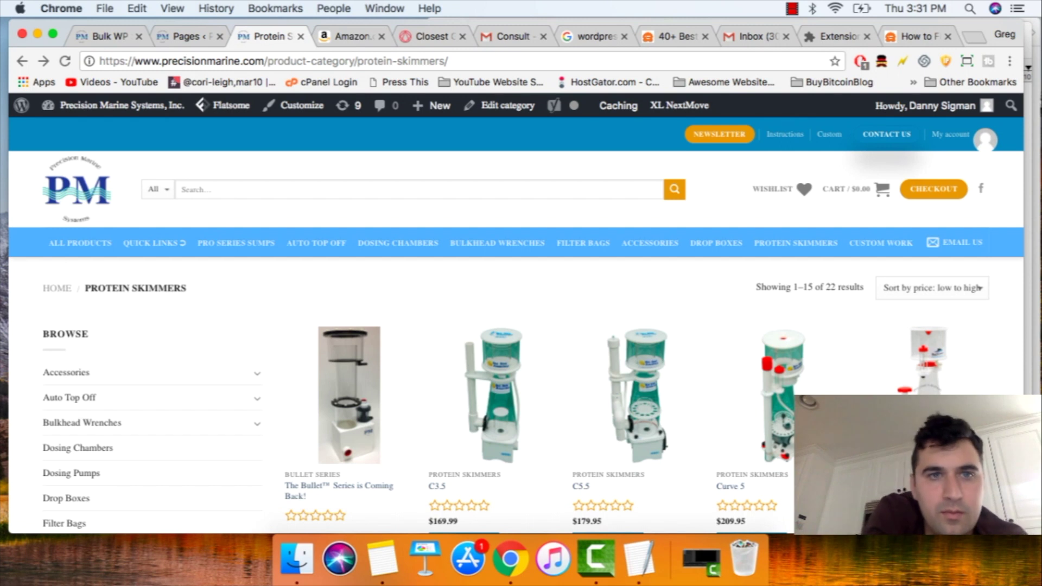
# Step: In the TextEdit notes, answer the question about categories appearing as "archives" with "In the browser tabs, remove “Archives”"
pyautogui.click(640, 558)
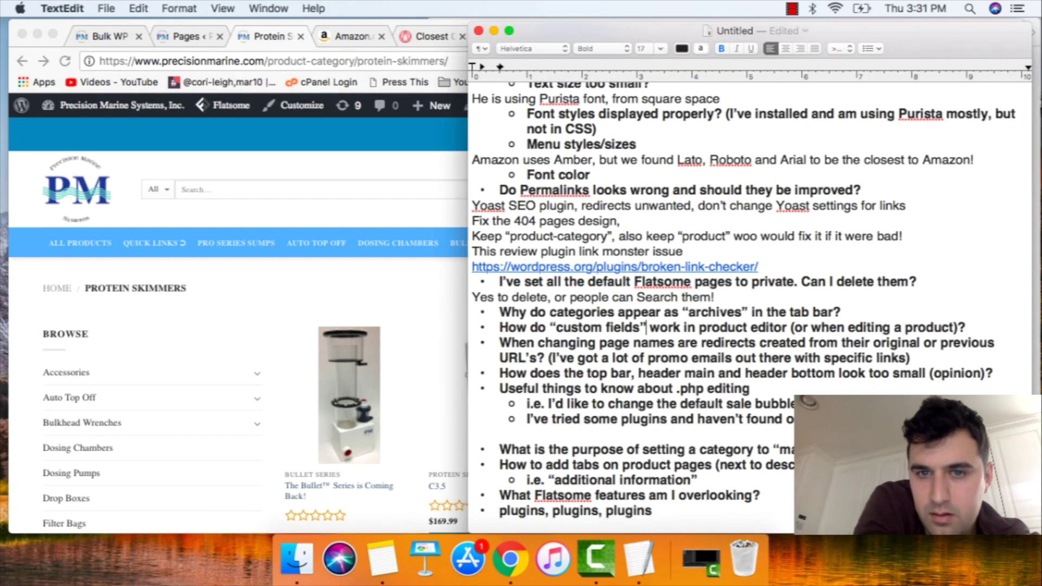
pyautogui.press('Return')
pyautogui.press('Return')
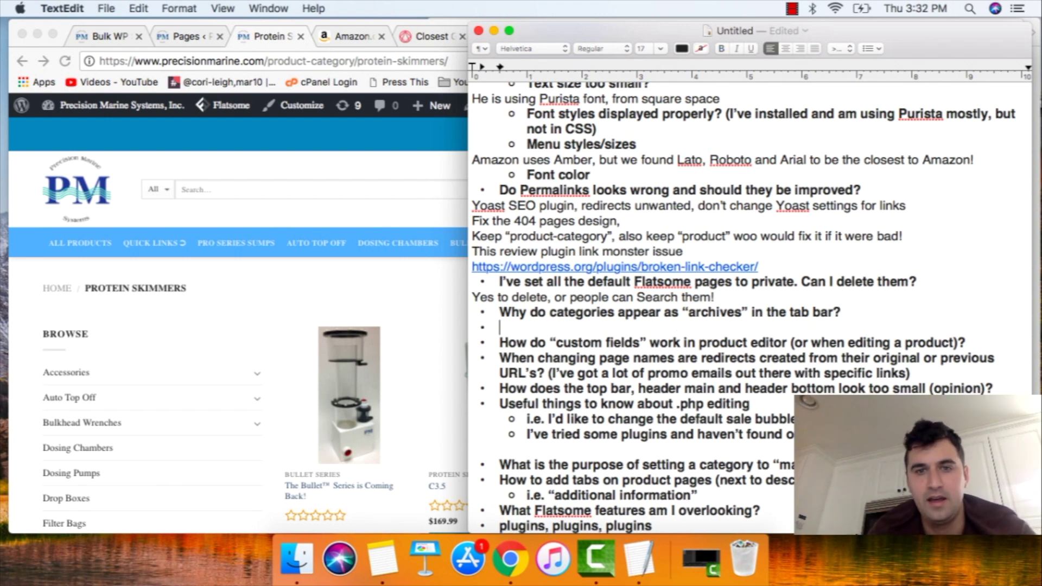
pyautogui.write('In the brower')
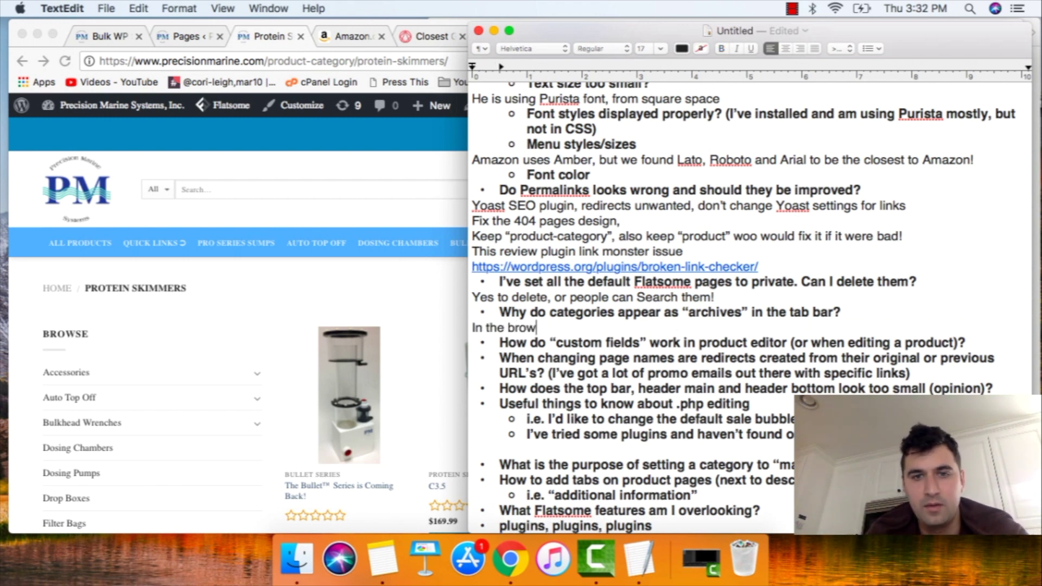
pyautogui.press('BackSpace')
pyautogui.press('BackSpace')
pyautogui.write('ser ta')
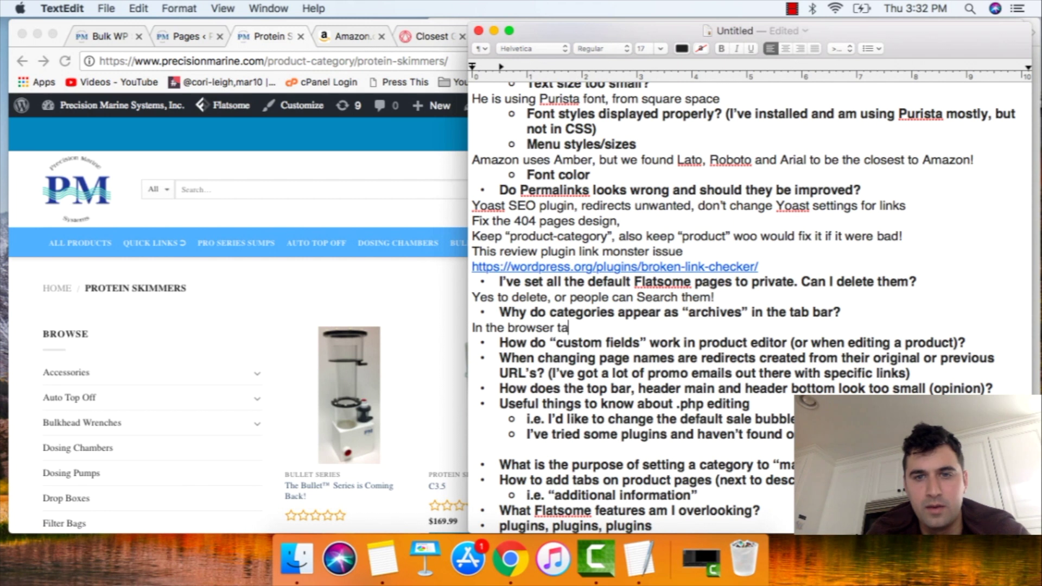
pyautogui.write('bs, remove “A')
pyautogui.press('BackSpace')
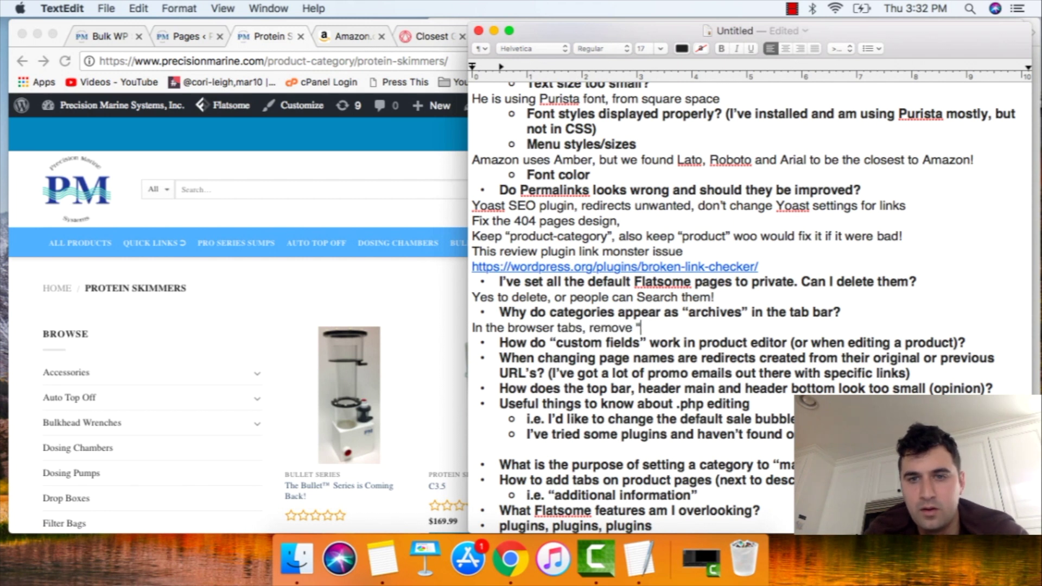
pyautogui.write('Archives”')
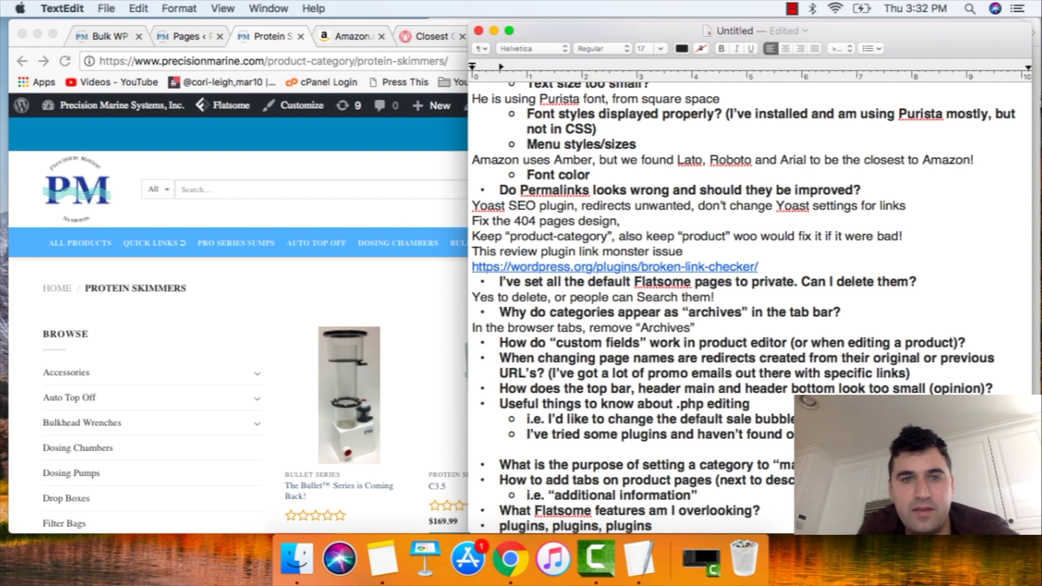
# Step: Switch to Chrome and inspect the Protein Skimmers category page and its full browser tab title
pyautogui.press('super+Tab')
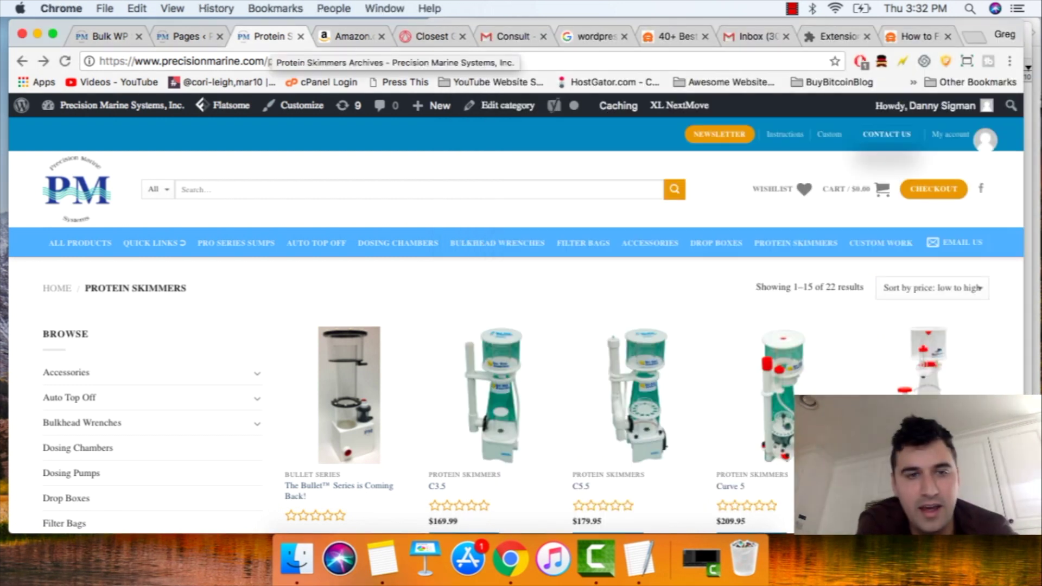
pyautogui.scroll(-3, 349, 314)
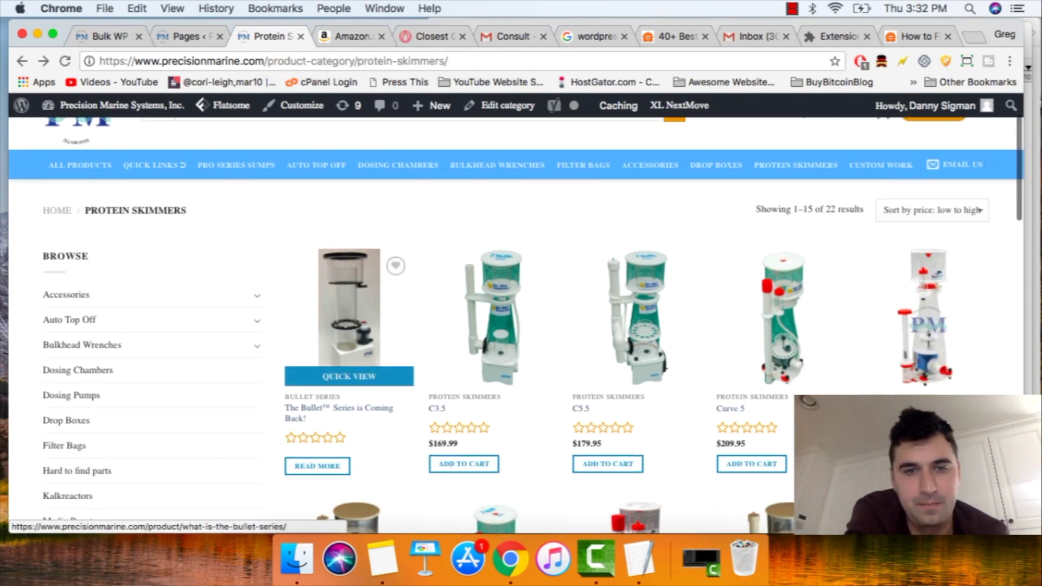
pyautogui.scroll(-10, 349, 315)
pyautogui.scroll(-9, 493, 336)
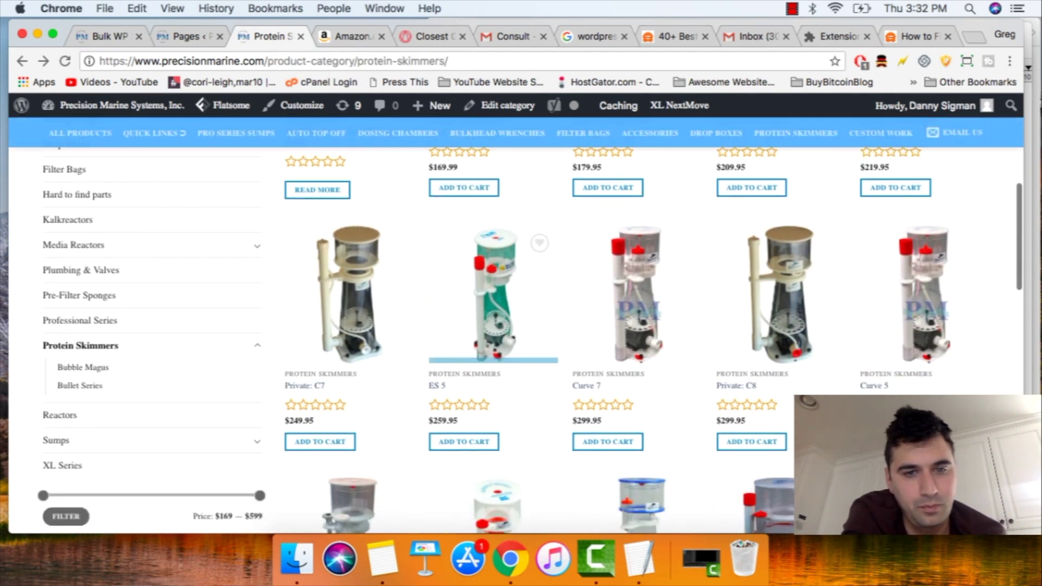
pyautogui.scroll(12, 493, 353)
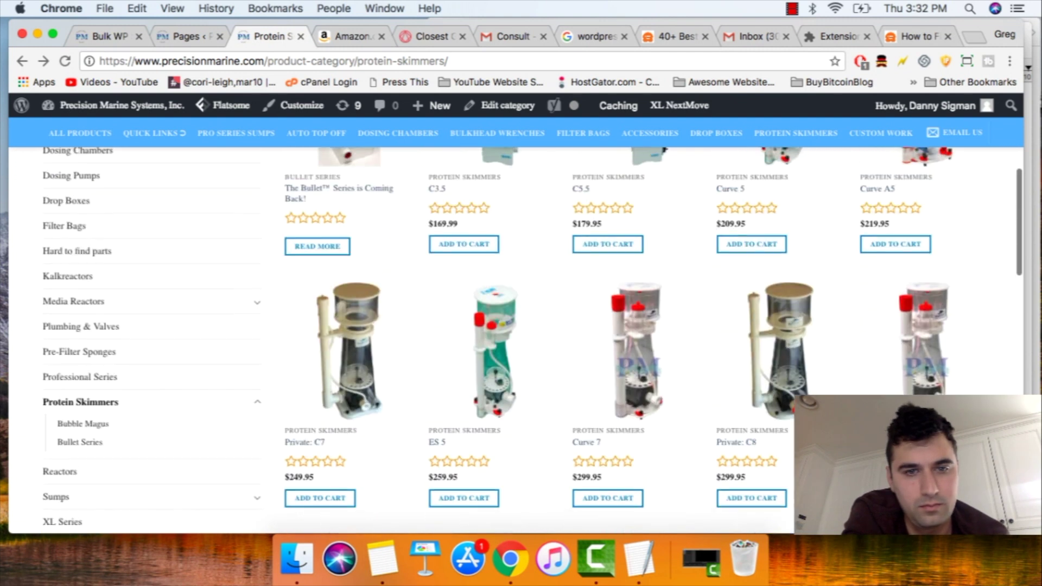
pyautogui.scroll(6, 492, 358)
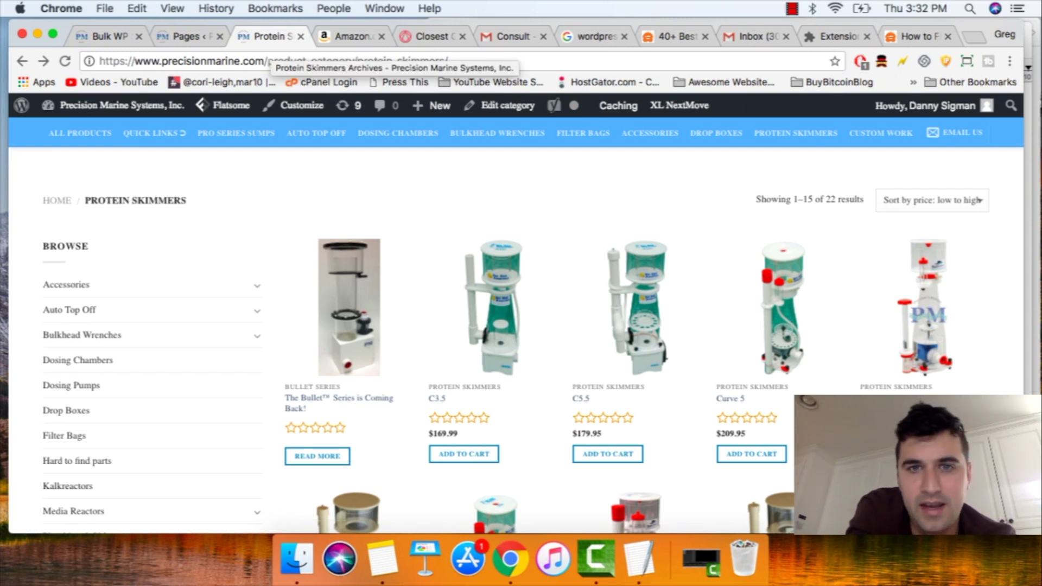
# Step: Open the Protein Skimmers category for editing and review its name, slug, parent category and description fields
pyautogui.click(507, 105)
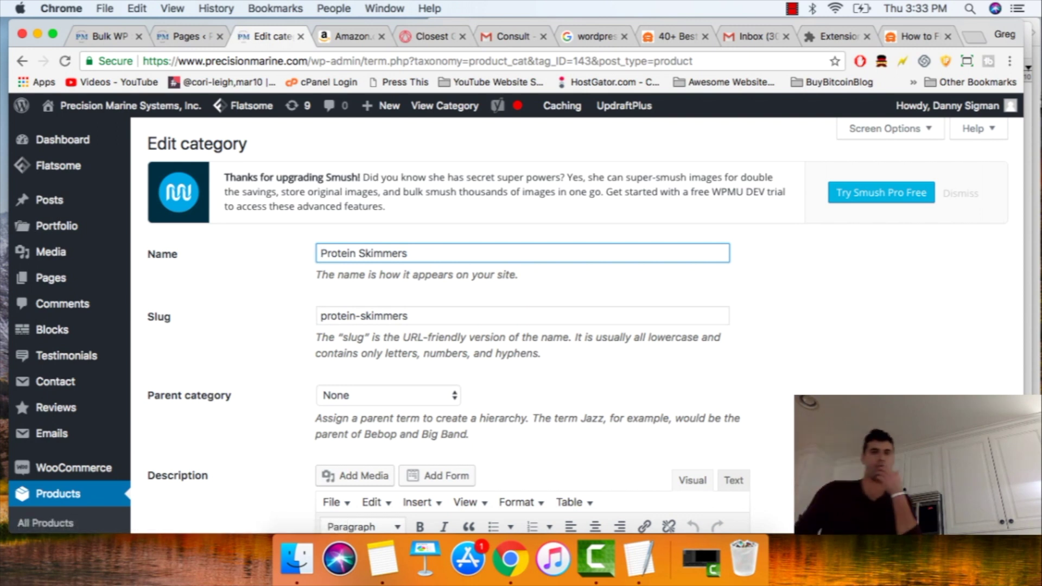
pyautogui.scroll(-3, 521, 325)
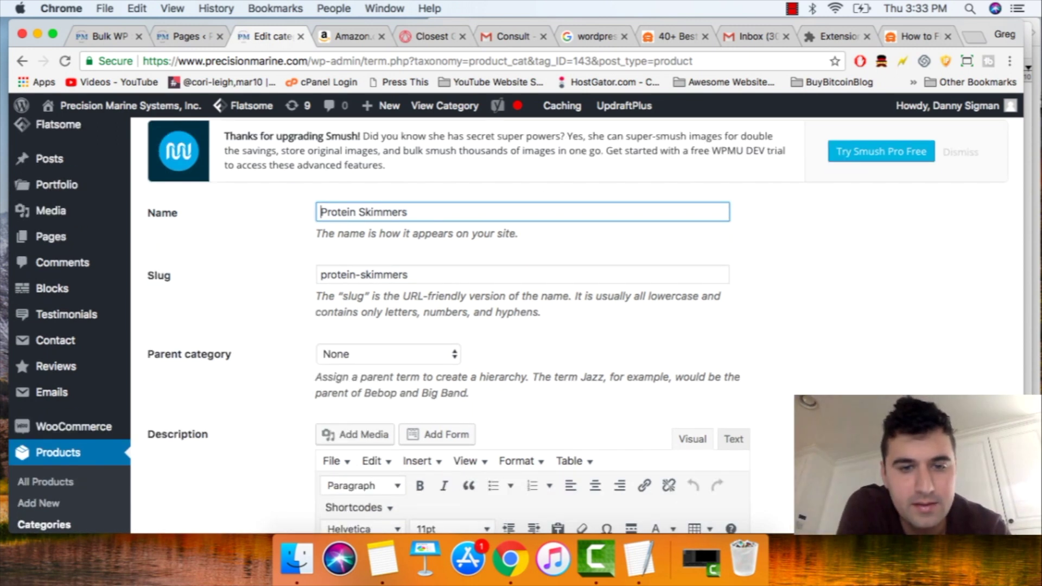
pyautogui.scroll(-10, 521, 326)
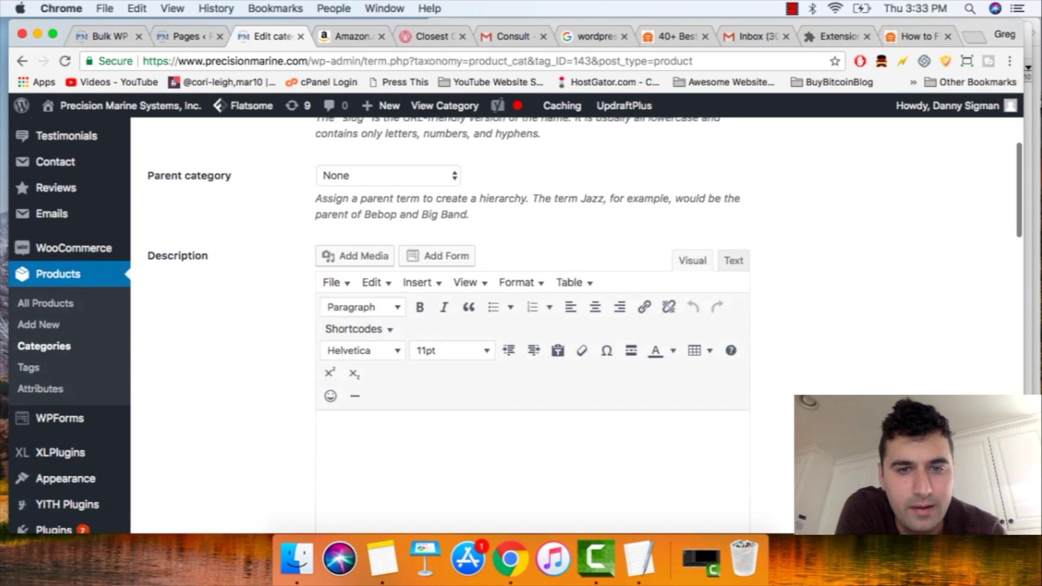
# Step: Review the author archives options in the Archives section of Yoast SEO's Search Appearance settings
pyautogui.scroll(-3, 521, 326)
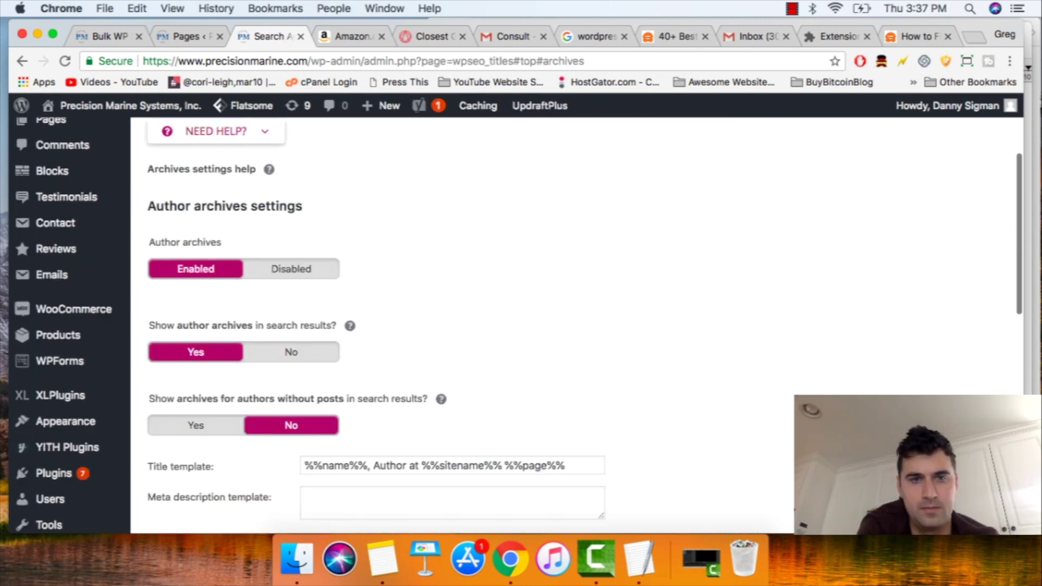
pyautogui.scroll(3, 521, 325)
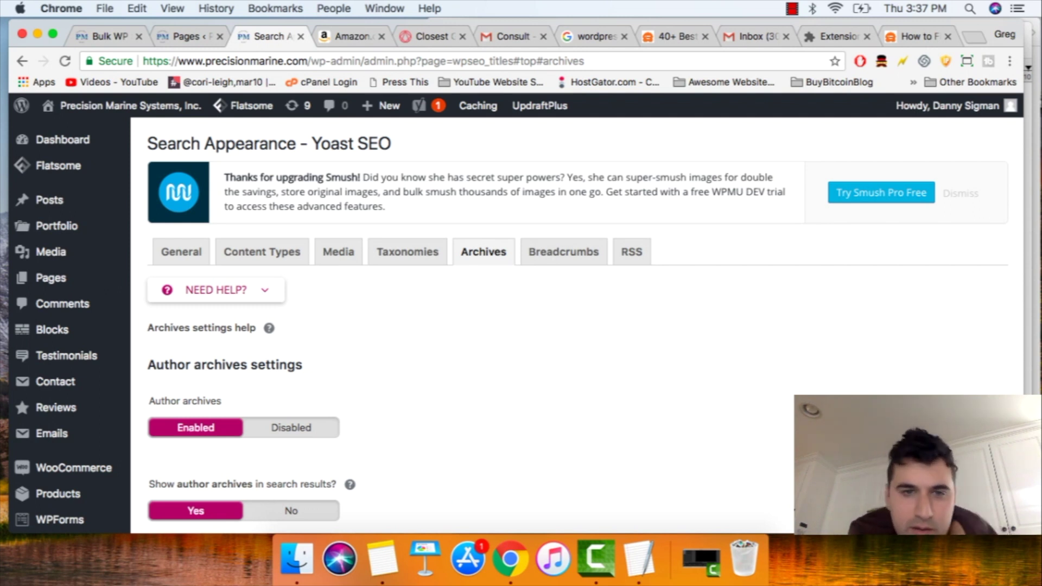
pyautogui.scroll(-2, 510, 325)
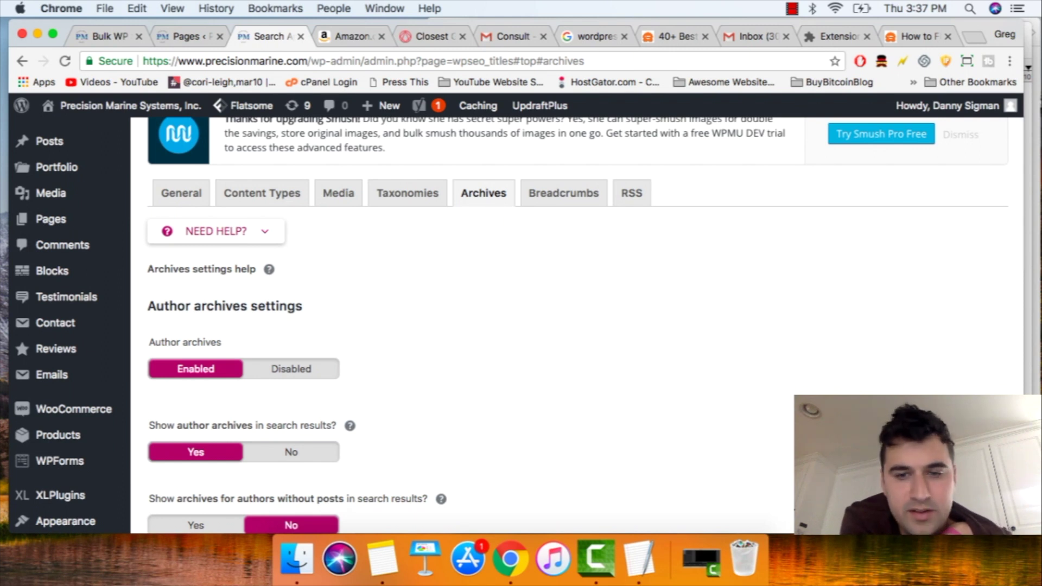
# Step: In the TextEdit notes, append "mystery lets figure it out~" to the answer about removing "Archives" from the browser tabs
pyautogui.click(639, 559)
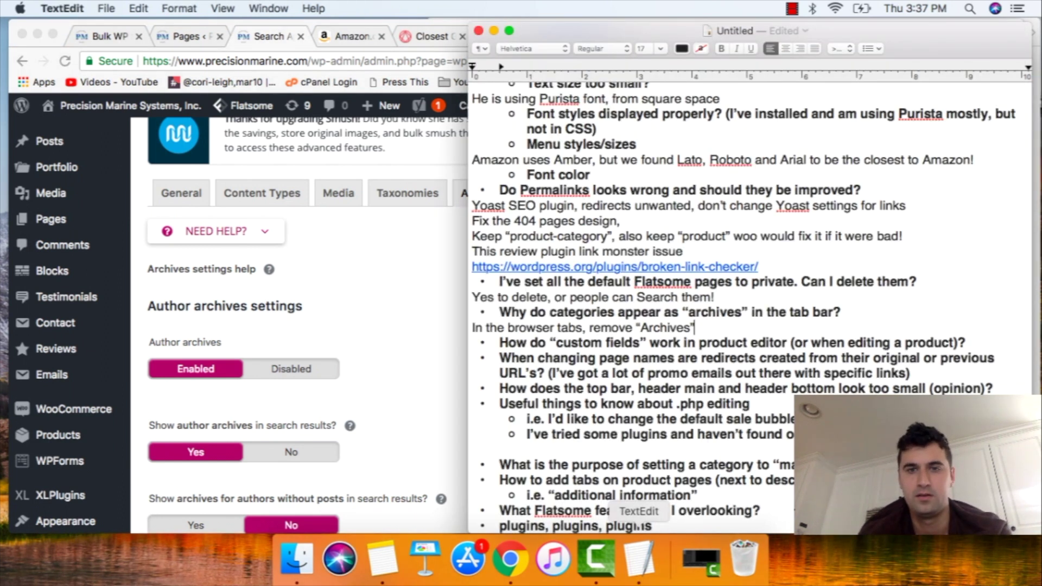
pyautogui.click(966, 343)
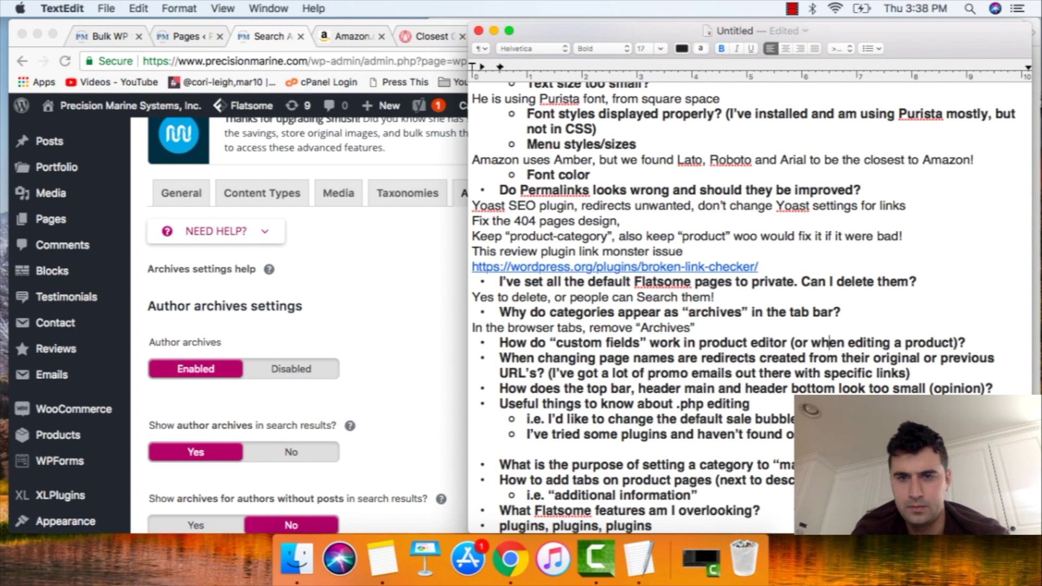
pyautogui.press('Up')
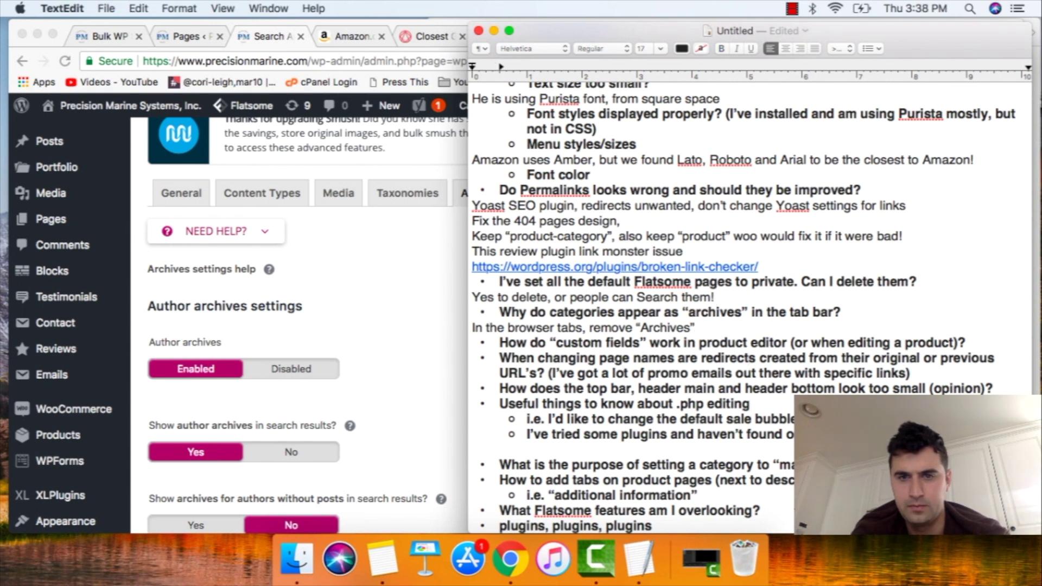
pyautogui.write('mystery lest')
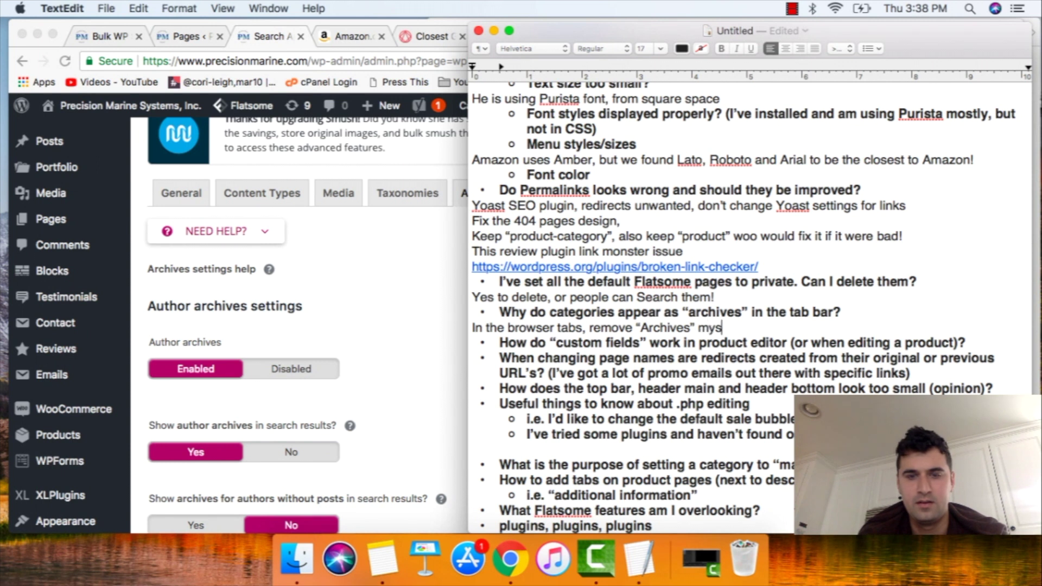
pyautogui.press('BackSpace')
pyautogui.press('BackSpace')
pyautogui.write('ts figure it out~')
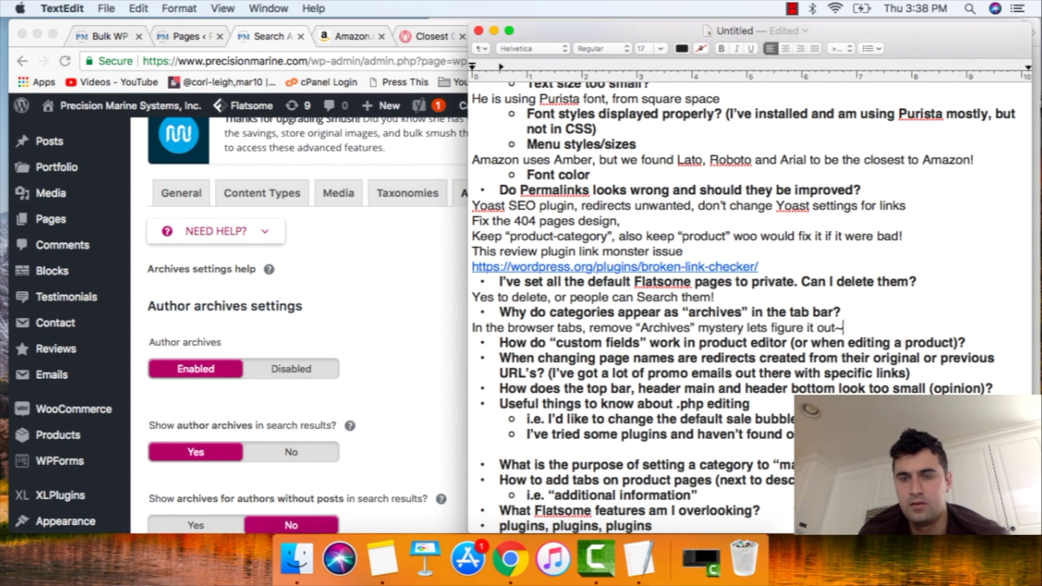
# Step: Replace the tilde at the end of the browser-tab "Archives" answer with an exclamation mark
pyautogui.press('BackSpace')
pyautogui.write('!')
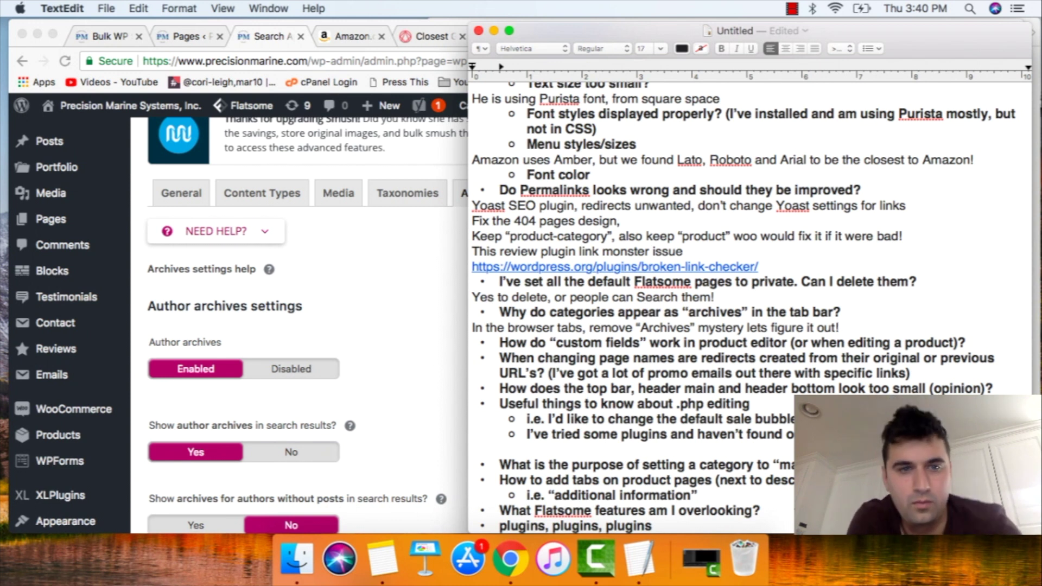
# Step: Switch to Chrome and start another Bulk Smush run on the remaining media attachments
pyautogui.press('super+Tab')
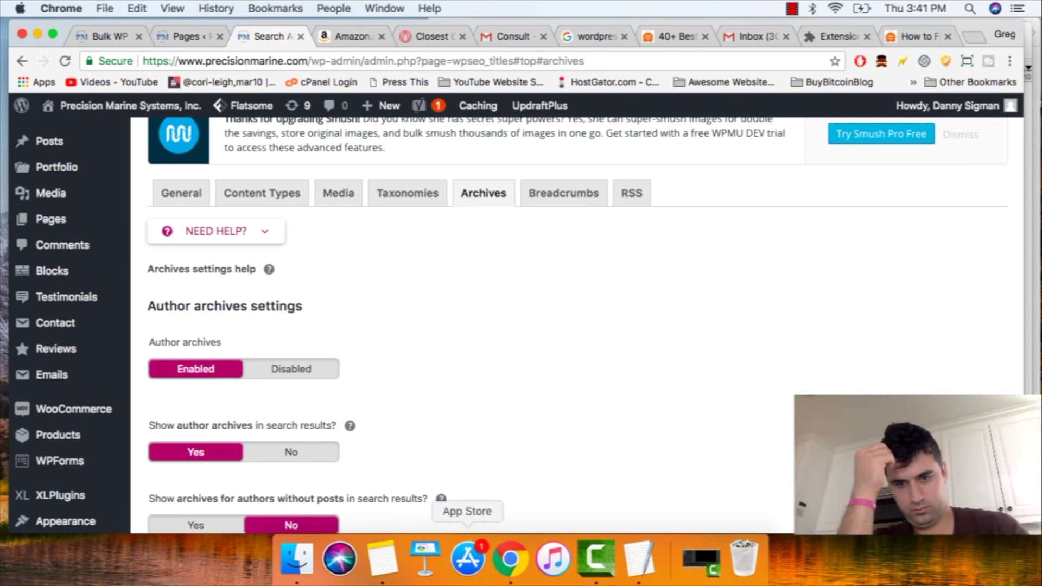
pyautogui.click(639, 559)
pyautogui.scroll(-2, 749, 304)
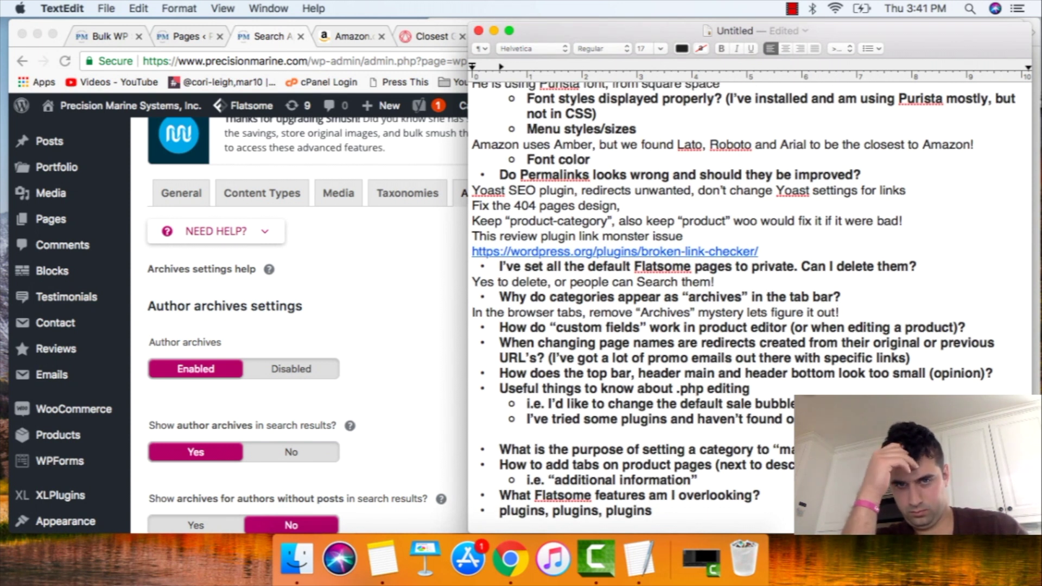
pyautogui.click(105, 34)
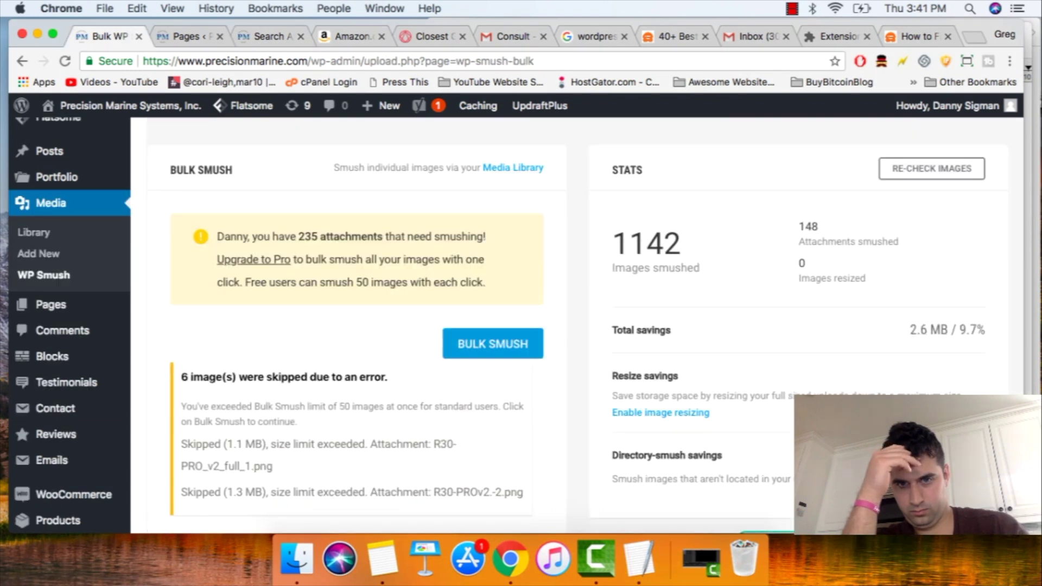
pyautogui.click(493, 344)
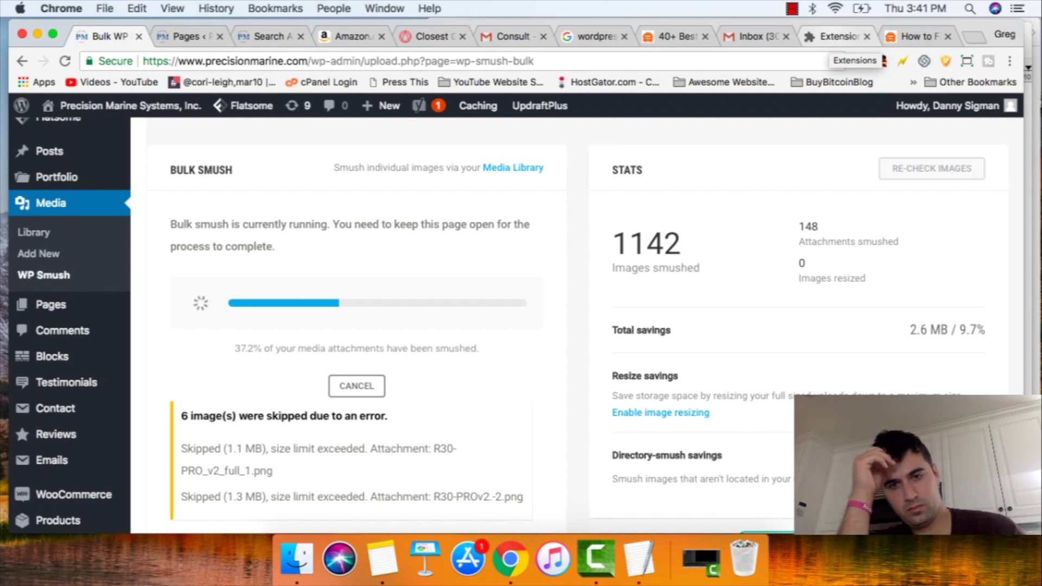
# Step: Switch to TextEdit and add the note "add new Sales bubble for woo commerce, php-project.pl" below the plugins bullet
pyautogui.click(640, 559)
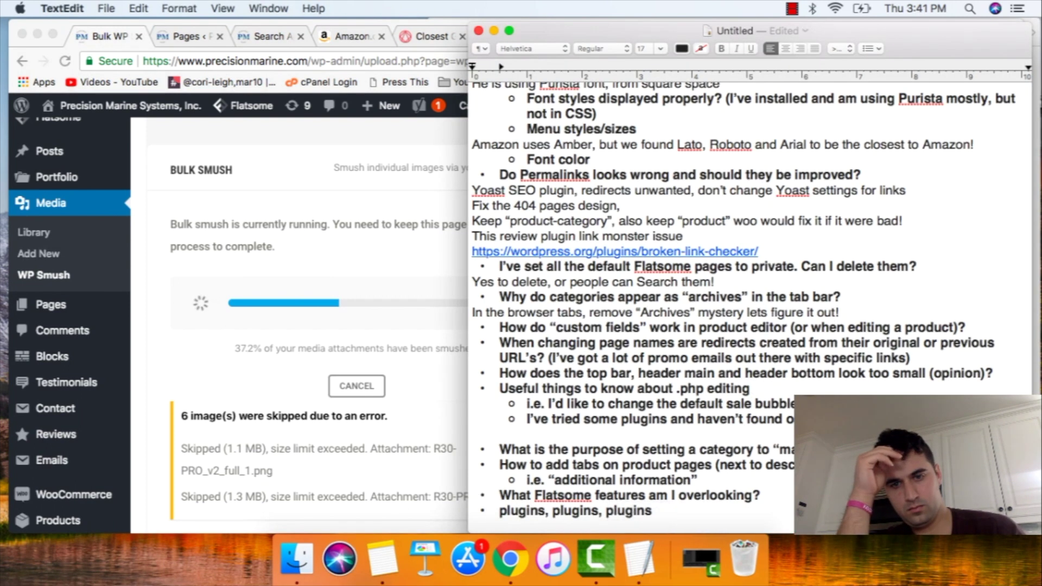
pyautogui.press('Return')
pyautogui.press('Return')
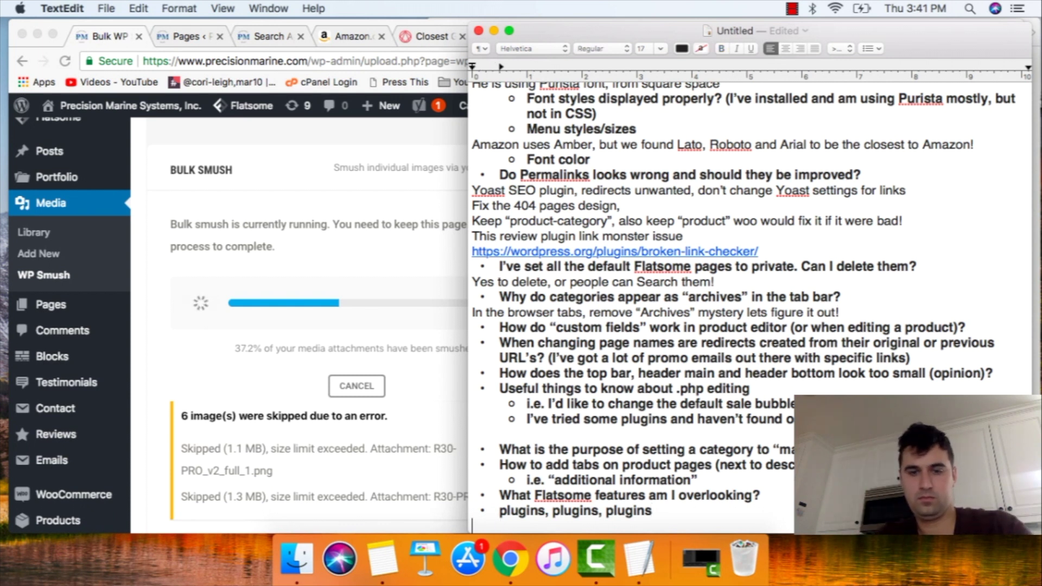
pyautogui.write('add new Sales bubble for woo commerce')
pyautogui.press('BackSpace')
pyautogui.write(', php')
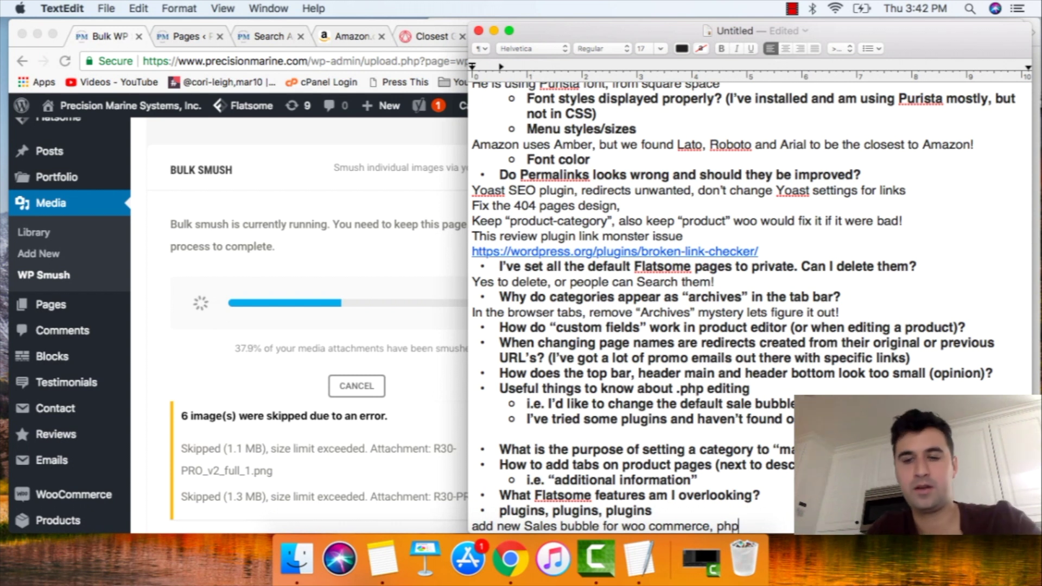
pyautogui.write(',')
pyautogui.press('BackSpace')
pyautogui.press('BackSpace')
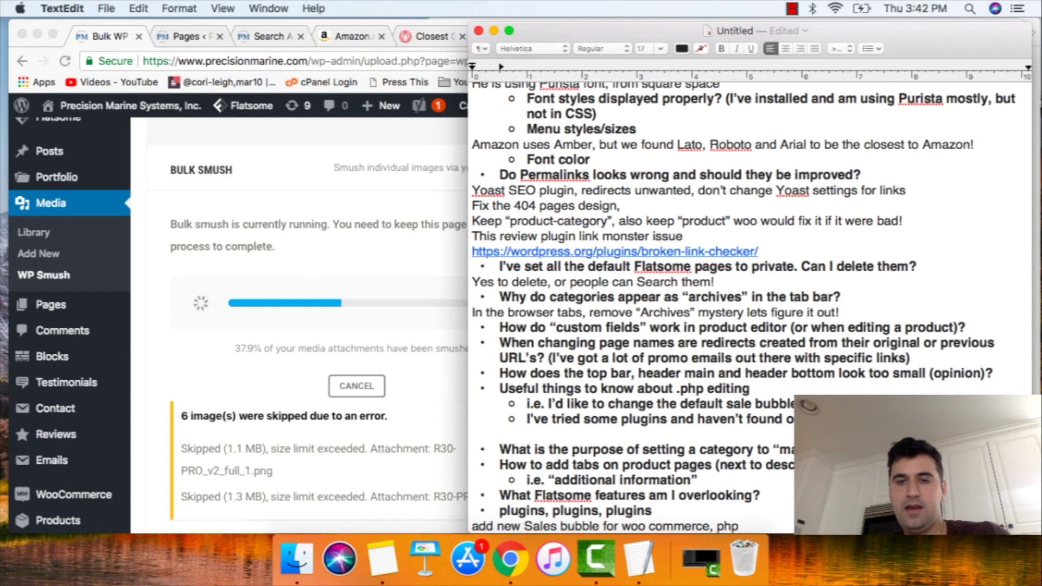
pyautogui.write('-')
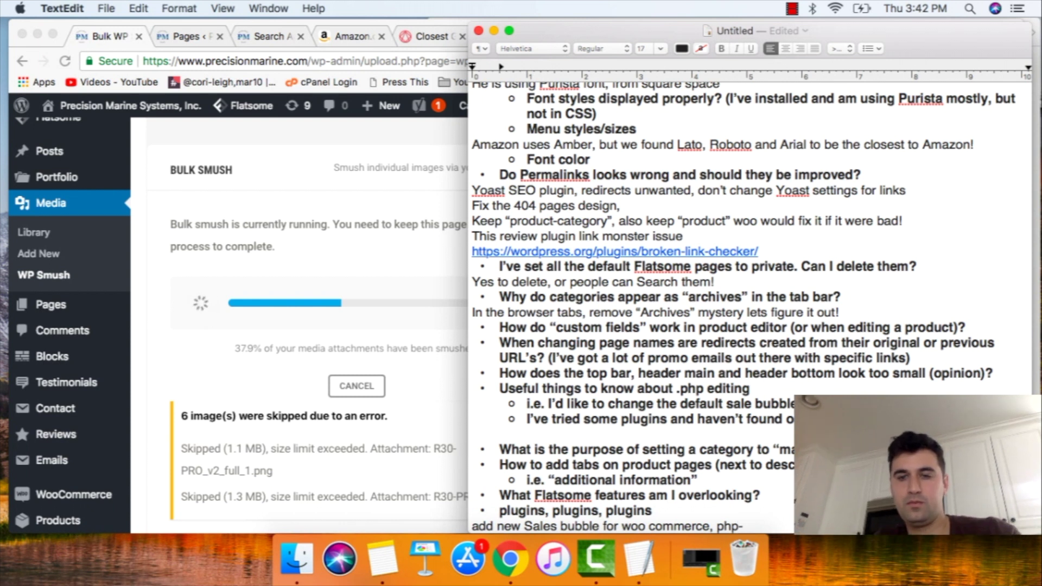
pyautogui.write('project.pl')
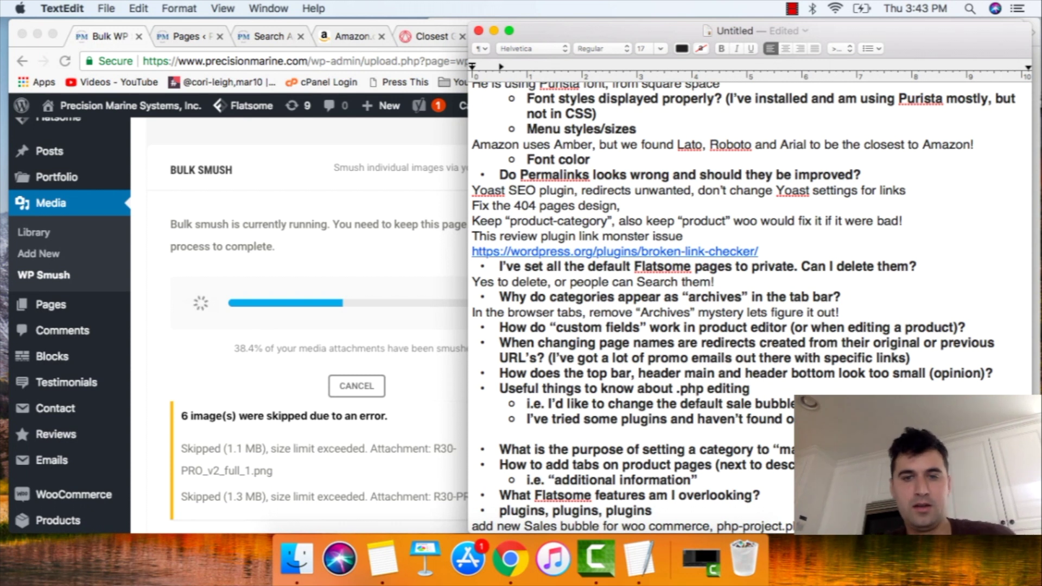
# Step: Switch to Chrome and check the WP Smush page for the bulk smush progress, statistics and settings
pyautogui.press('super+Tab')
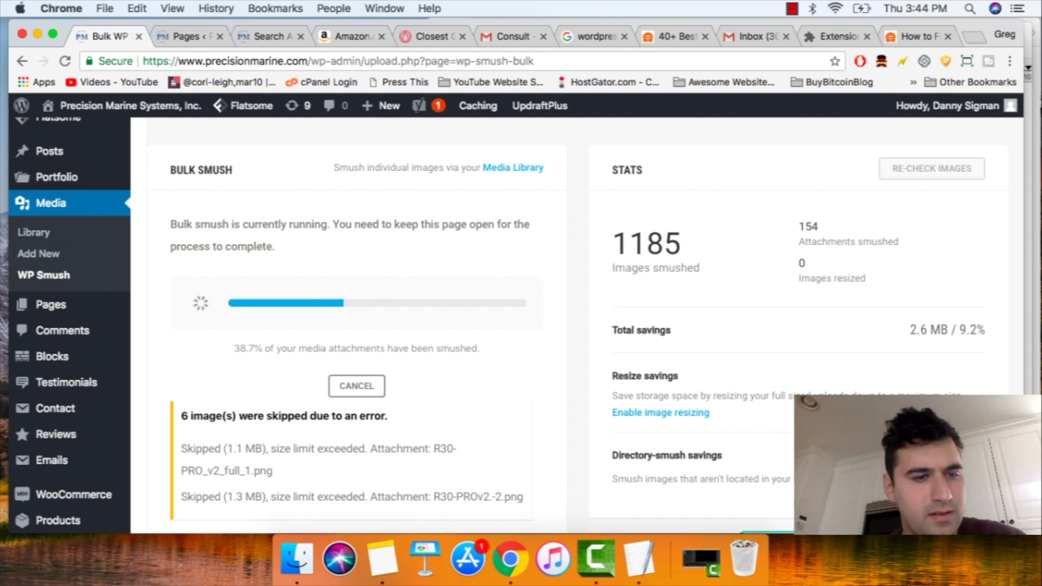
pyautogui.scroll(-6, 575, 325)
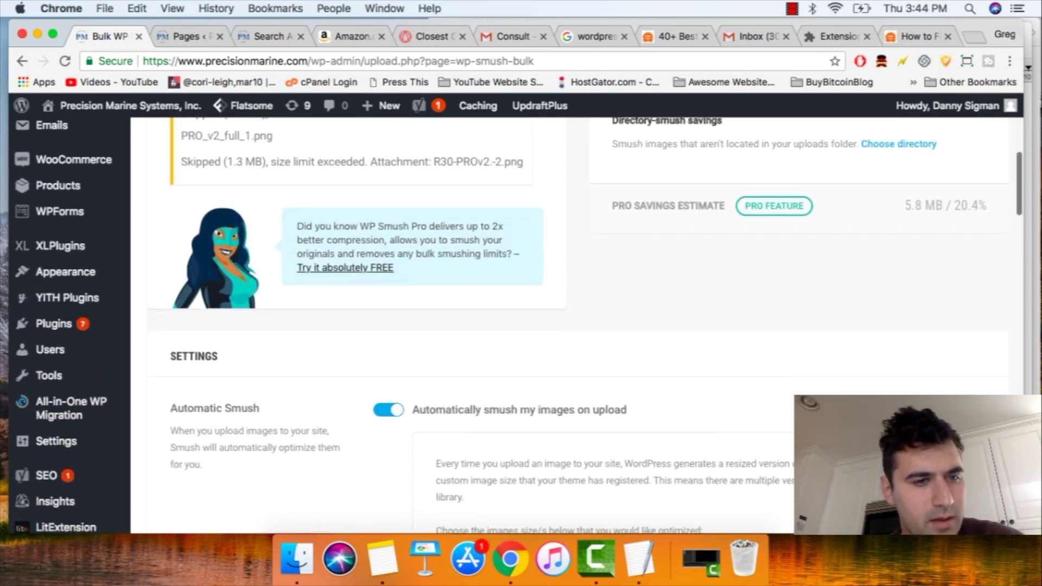
pyautogui.scroll(-4, 576, 325)
pyautogui.scroll(8, 576, 325)
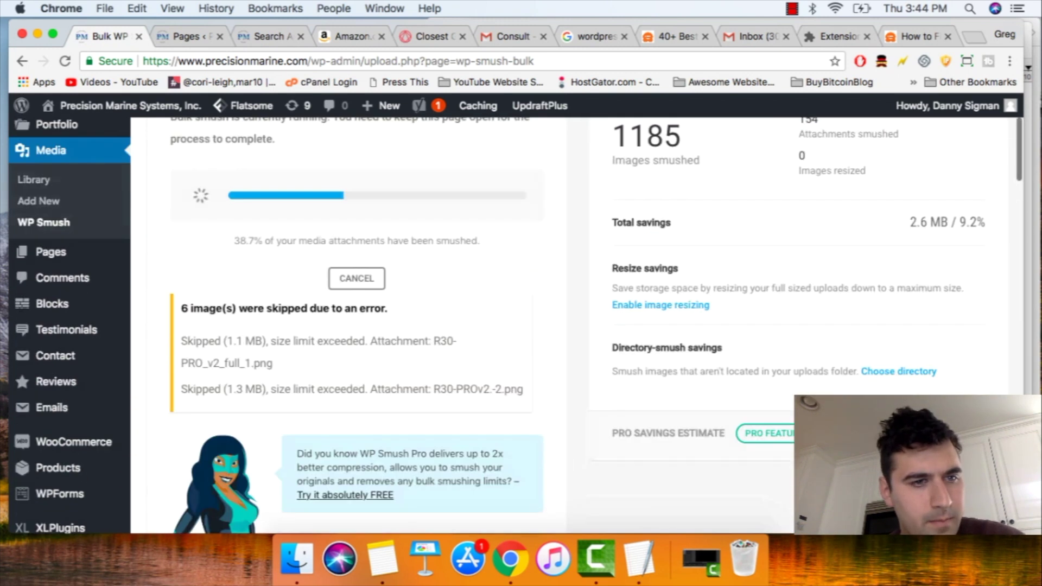
pyautogui.scroll(3, 359, 326)
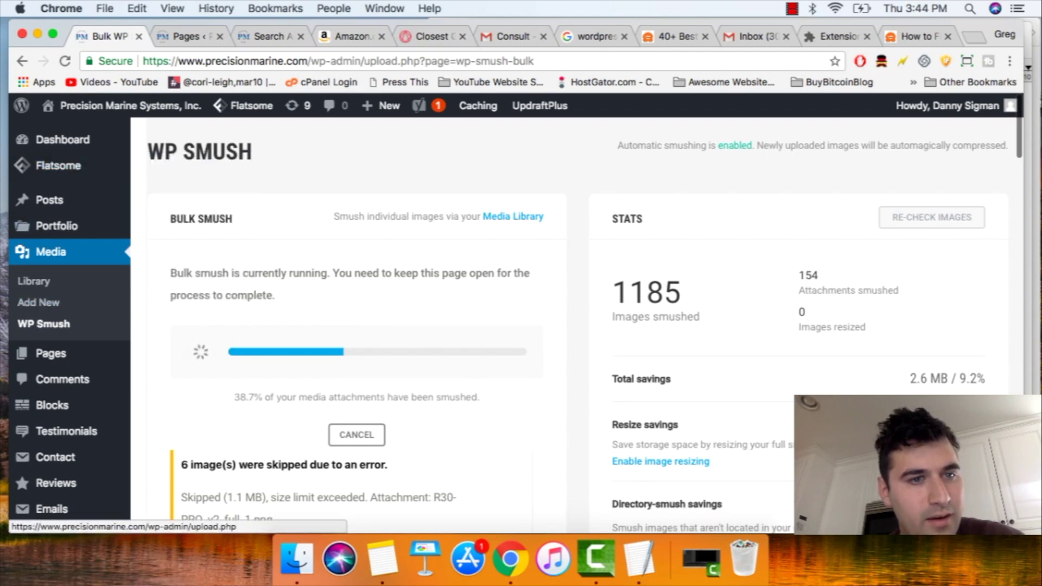
pyautogui.scroll(-2, 516, 314)
pyautogui.scroll(3, 515, 314)
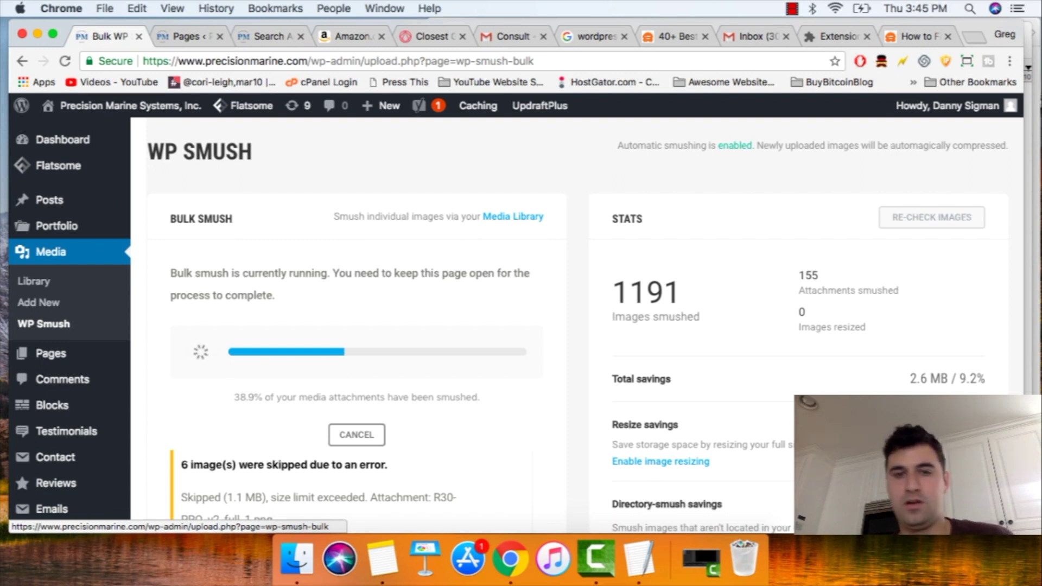
# Step: Switch to TextEdit, review the remaining client questions and select the project file name in the sales bubble note
pyautogui.click(639, 559)
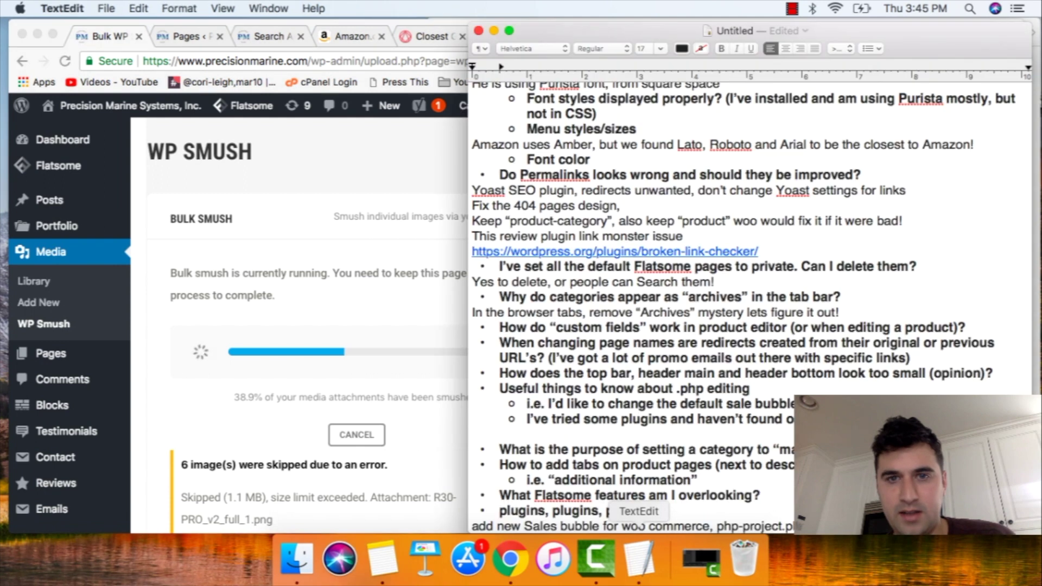
pyautogui.scroll(1, 619, 313)
pyautogui.scroll(8, 753, 326)
pyautogui.scroll(-10, 753, 325)
pyautogui.click(753, 358)
pyautogui.click(791, 389)
pyautogui.click(697, 465)
pyautogui.click(760, 525)
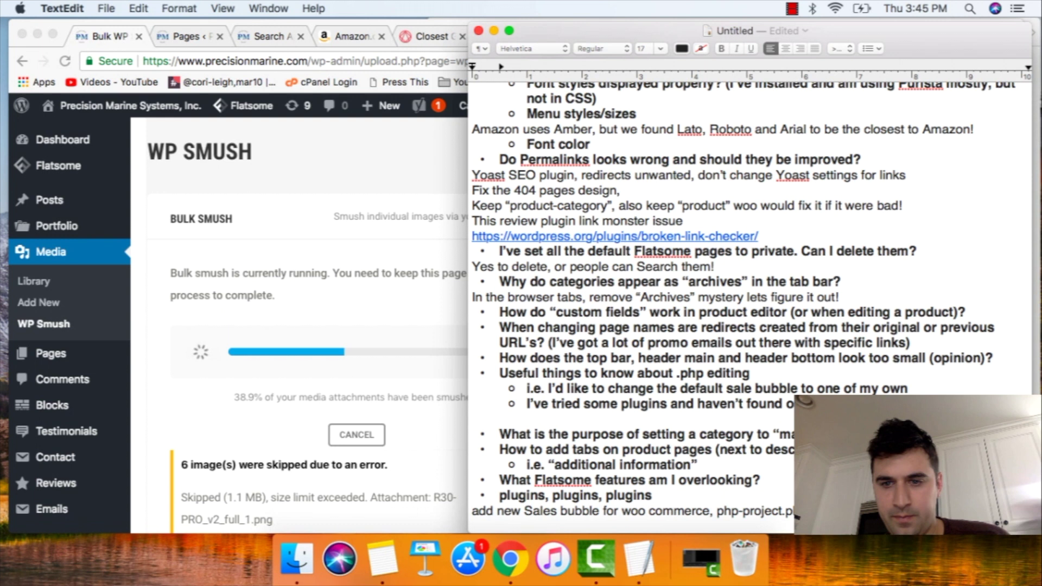
pyautogui.doubleClick(779, 510)
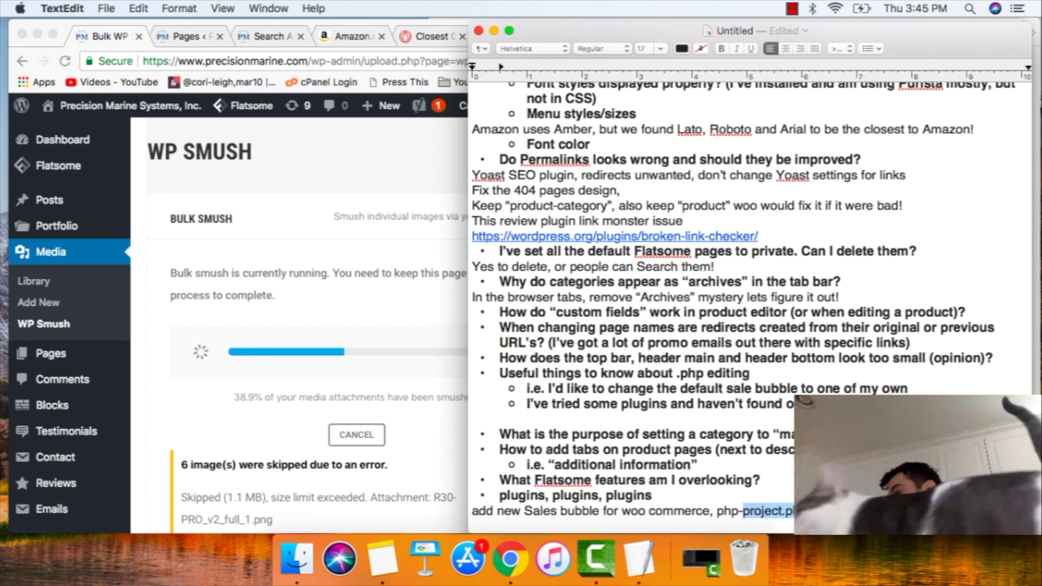